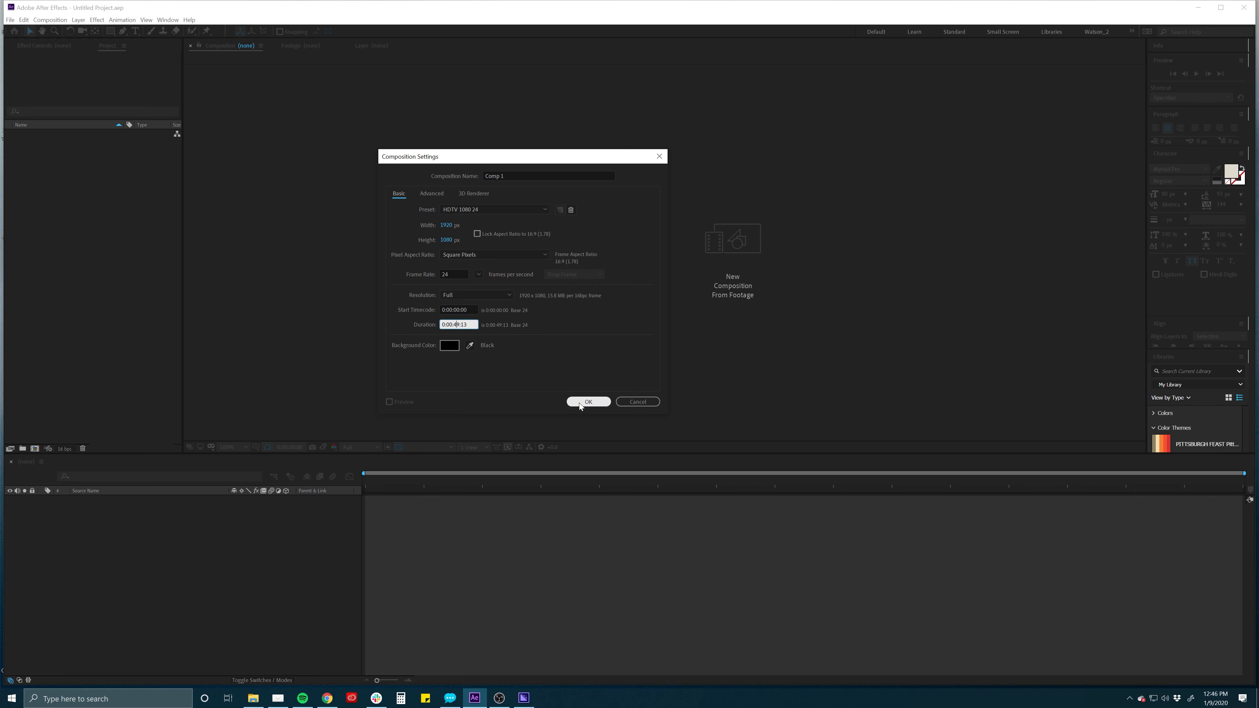
Create the composition with the settings already entered and turn off the transparency grid in its viewer
click(579, 402)
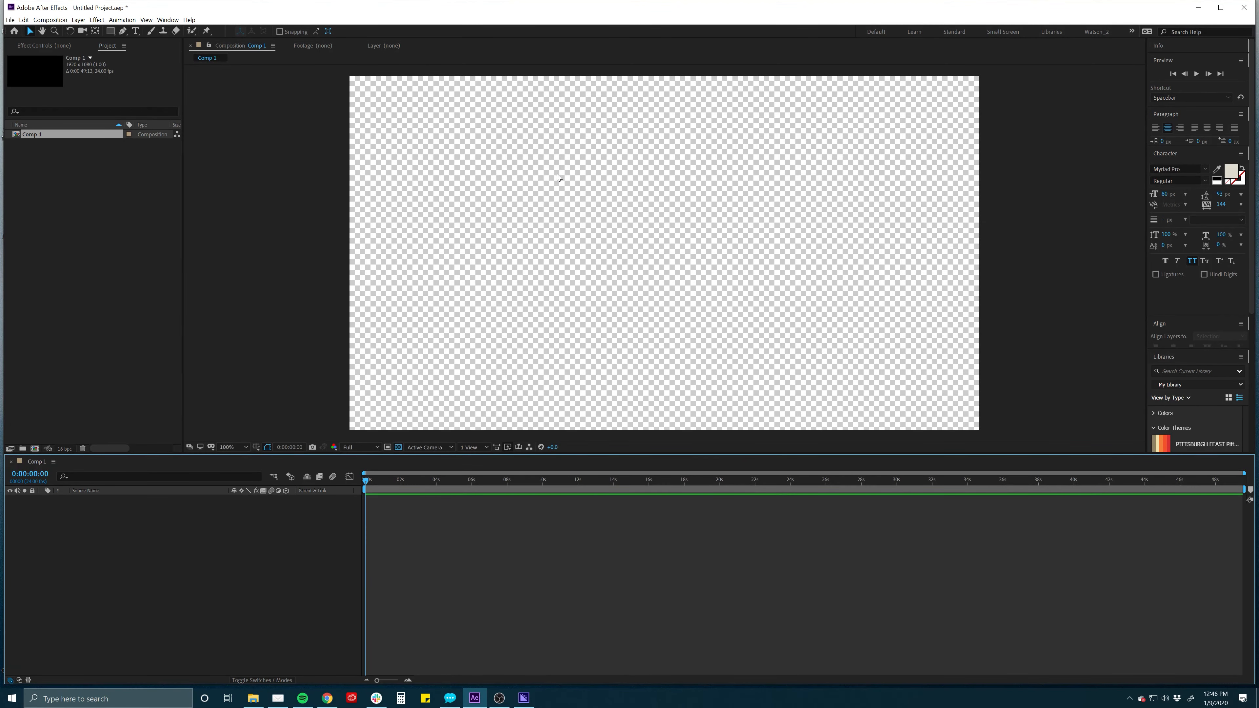
click(398, 447)
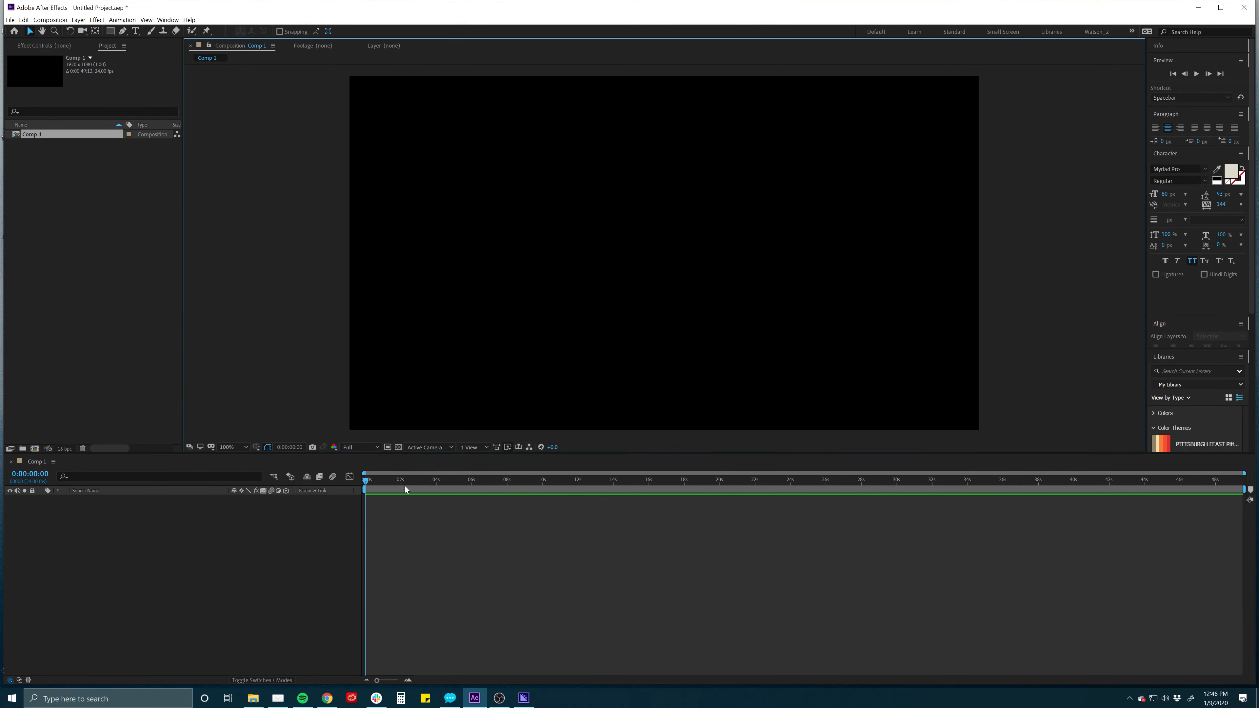
click(549, 581)
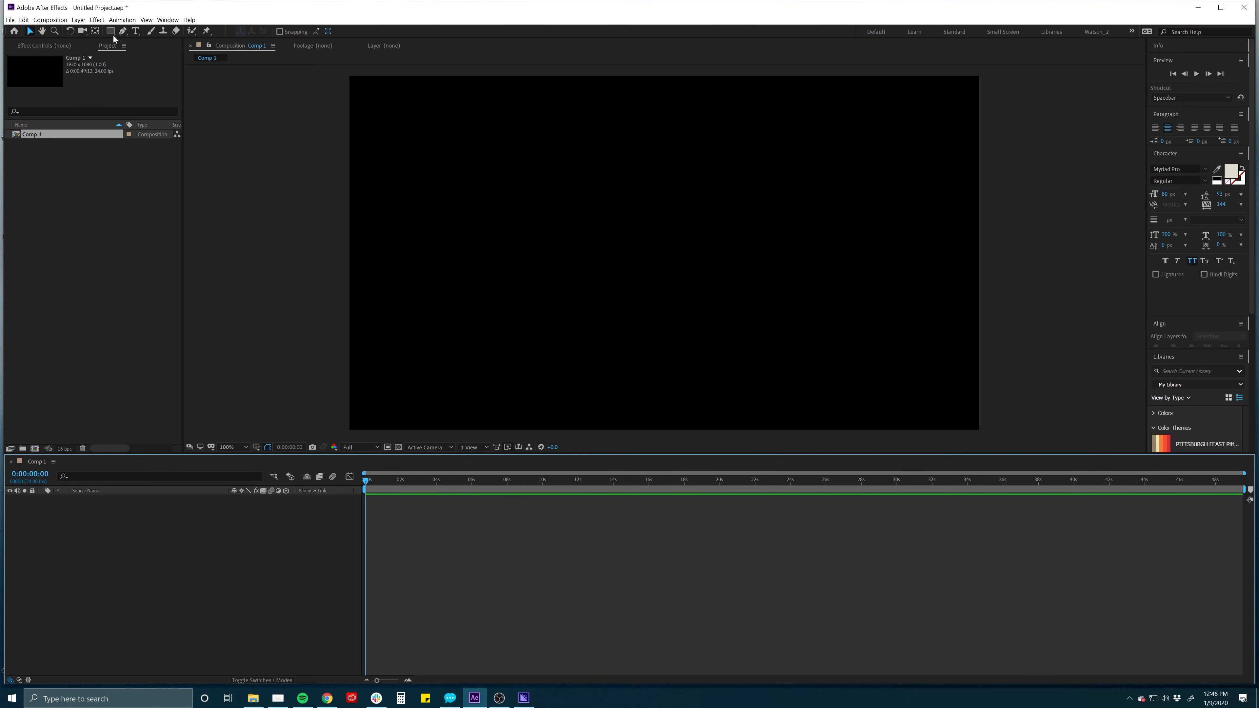
Create a new MAXON CINEMA 4D file named "Announcement Test" in the C4D Lite folder
click(10, 20)
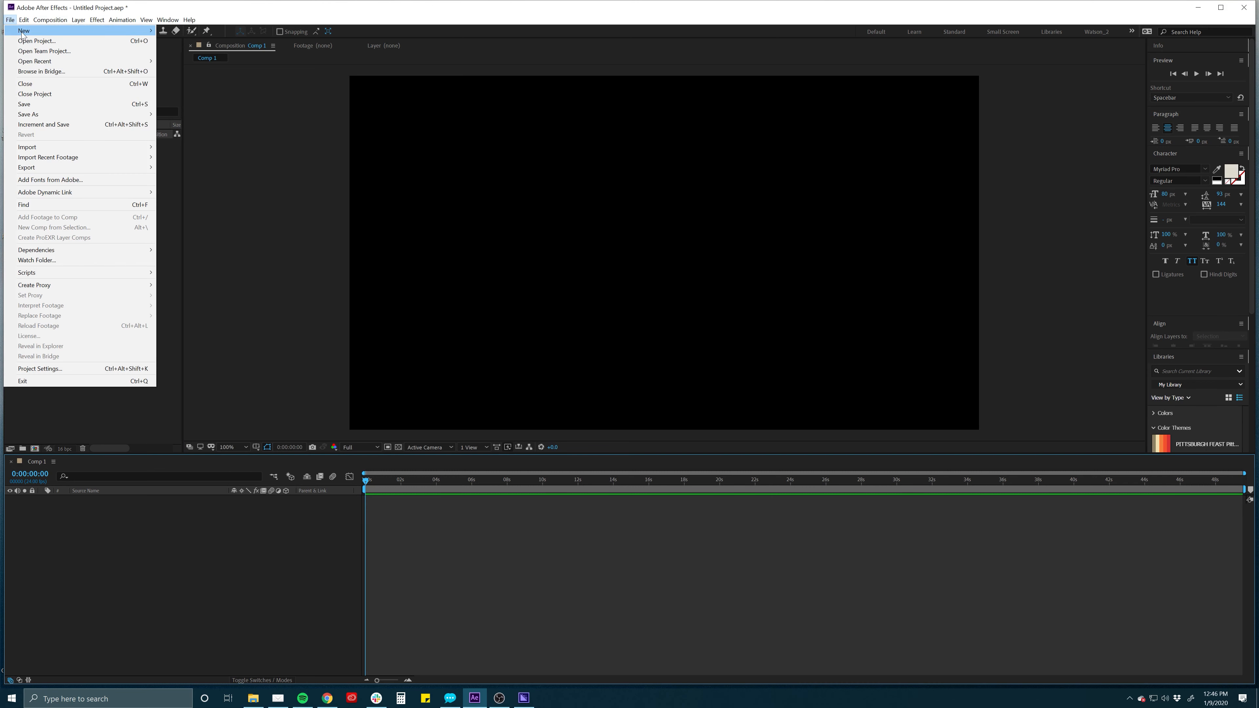
mouse_move(25, 31)
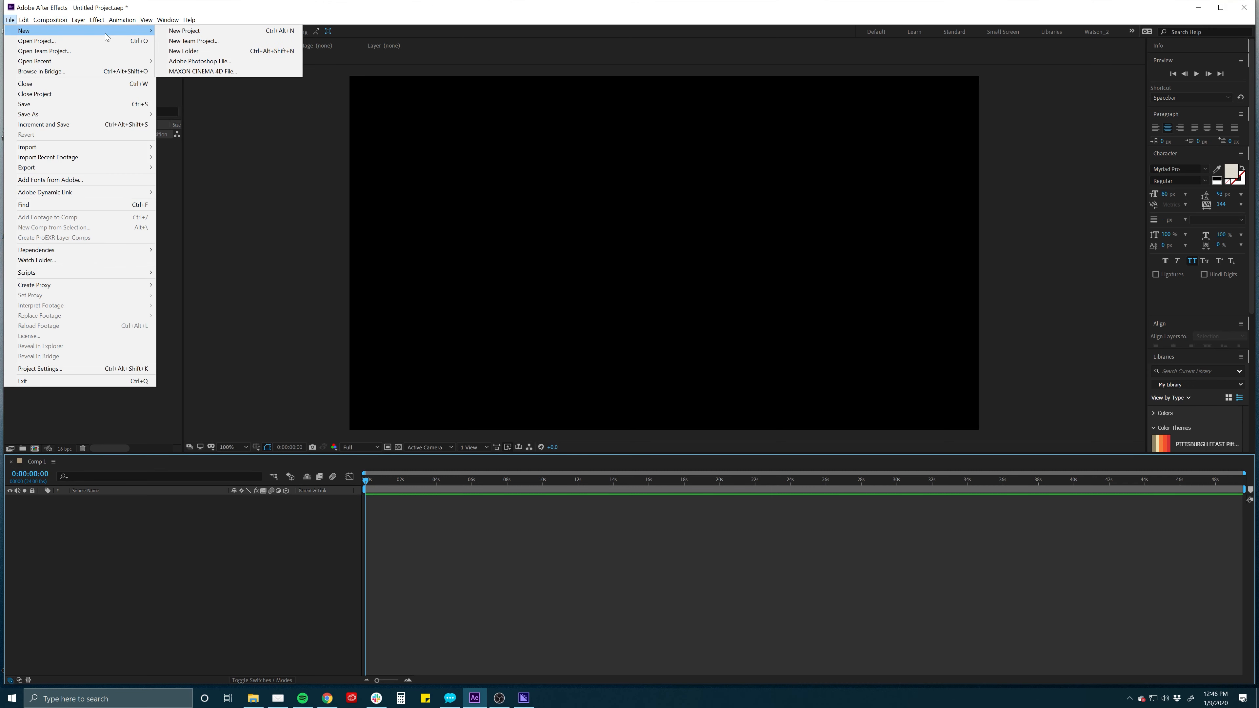
click(195, 71)
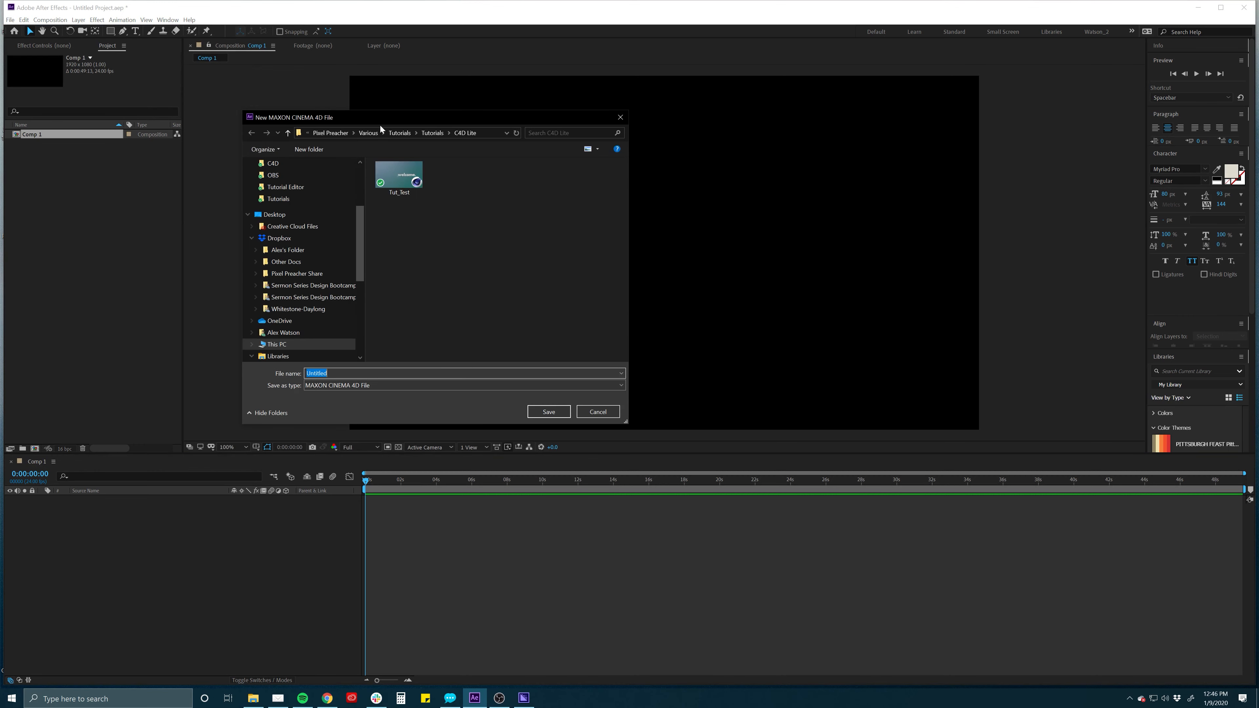
drag(380, 124, 495, 133)
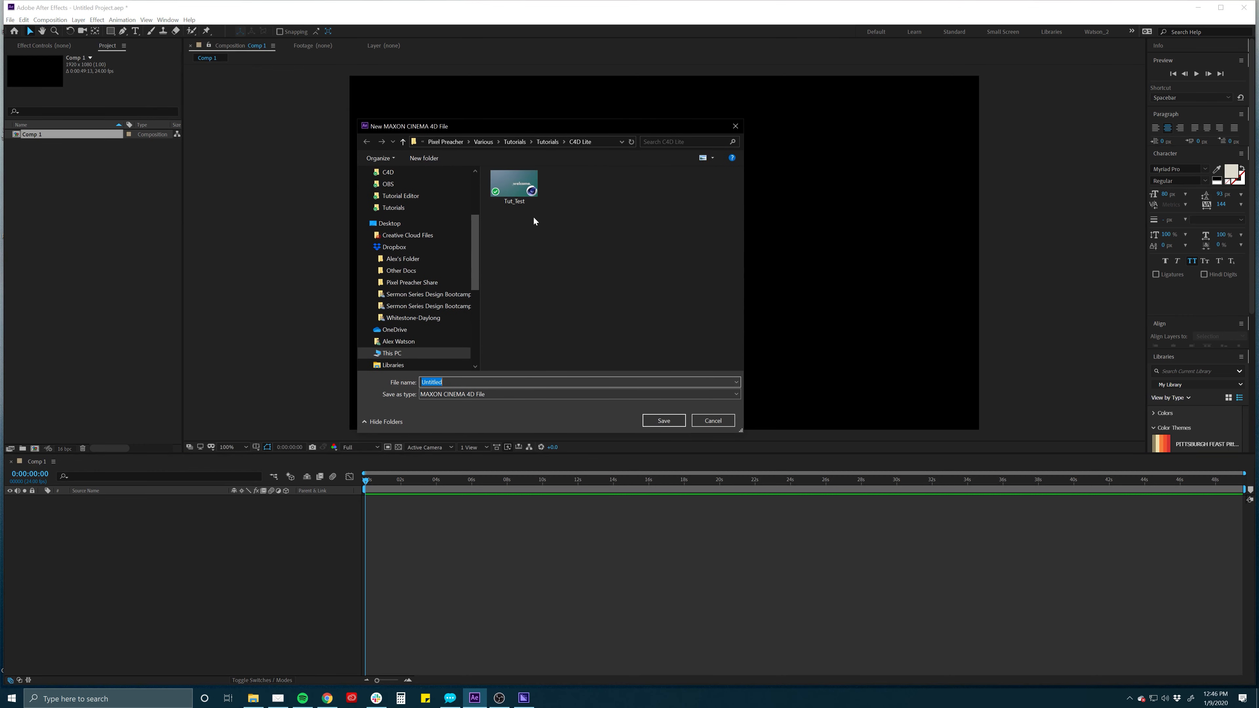
click(547, 141)
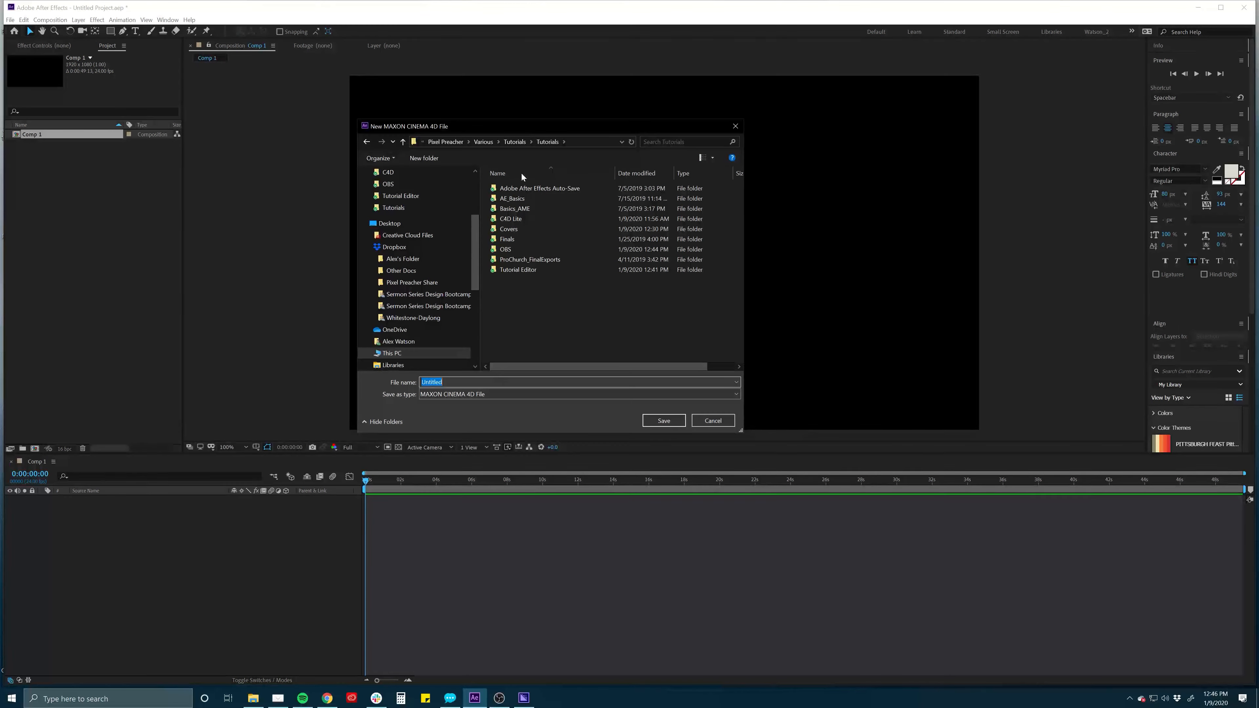
double_click(523, 218)
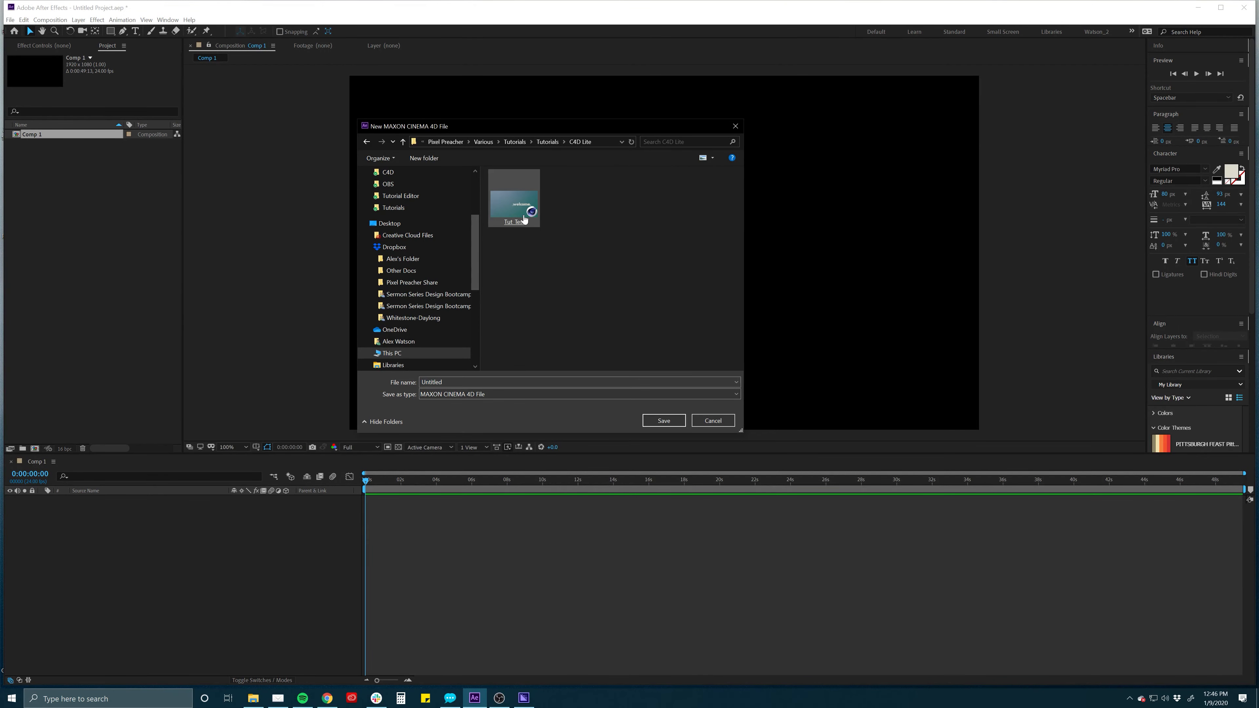
double_click(490, 387)
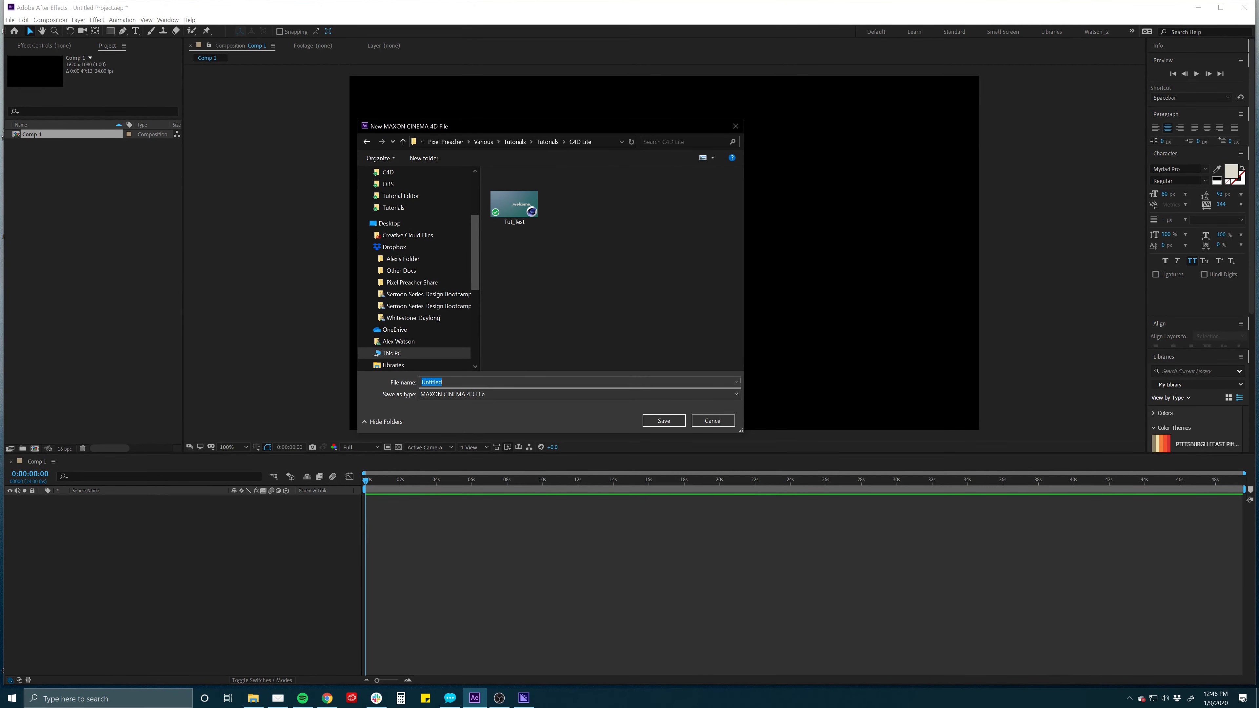
text(Announcement Test)
key(Return)
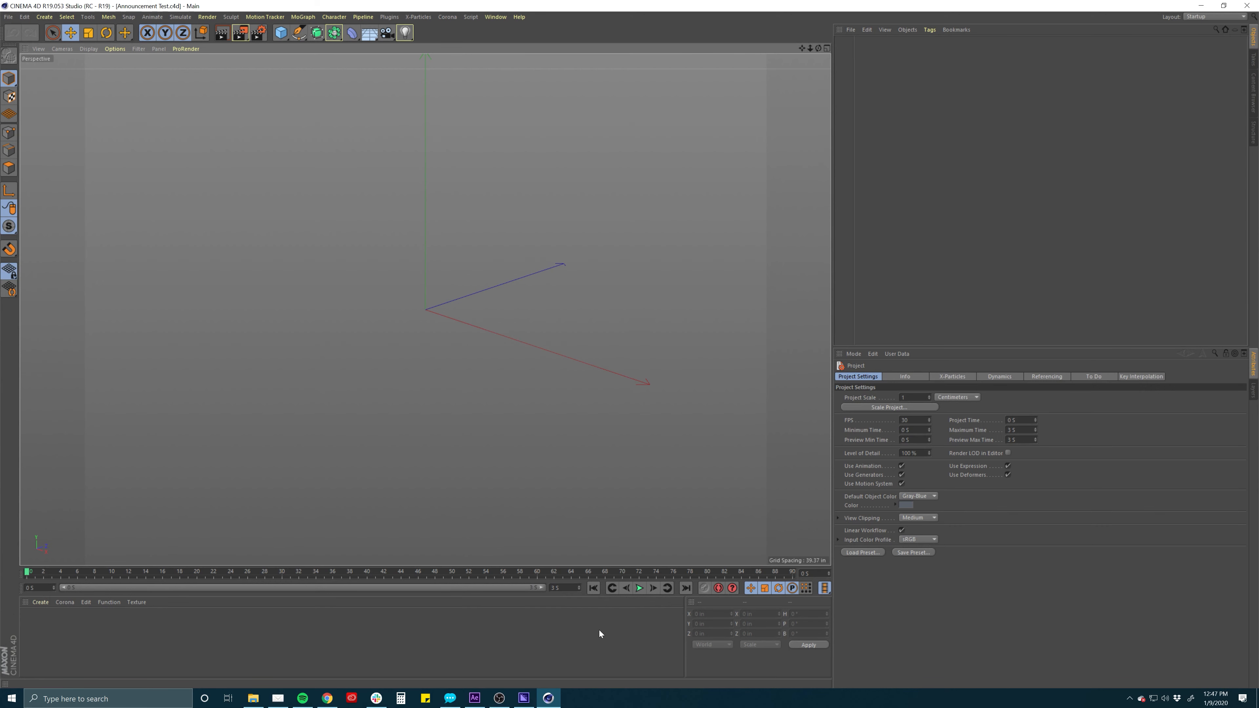
Look through the options of the Live Selection, Move, Scale and Rotate tools, ending with Live Selection active
click(49, 623)
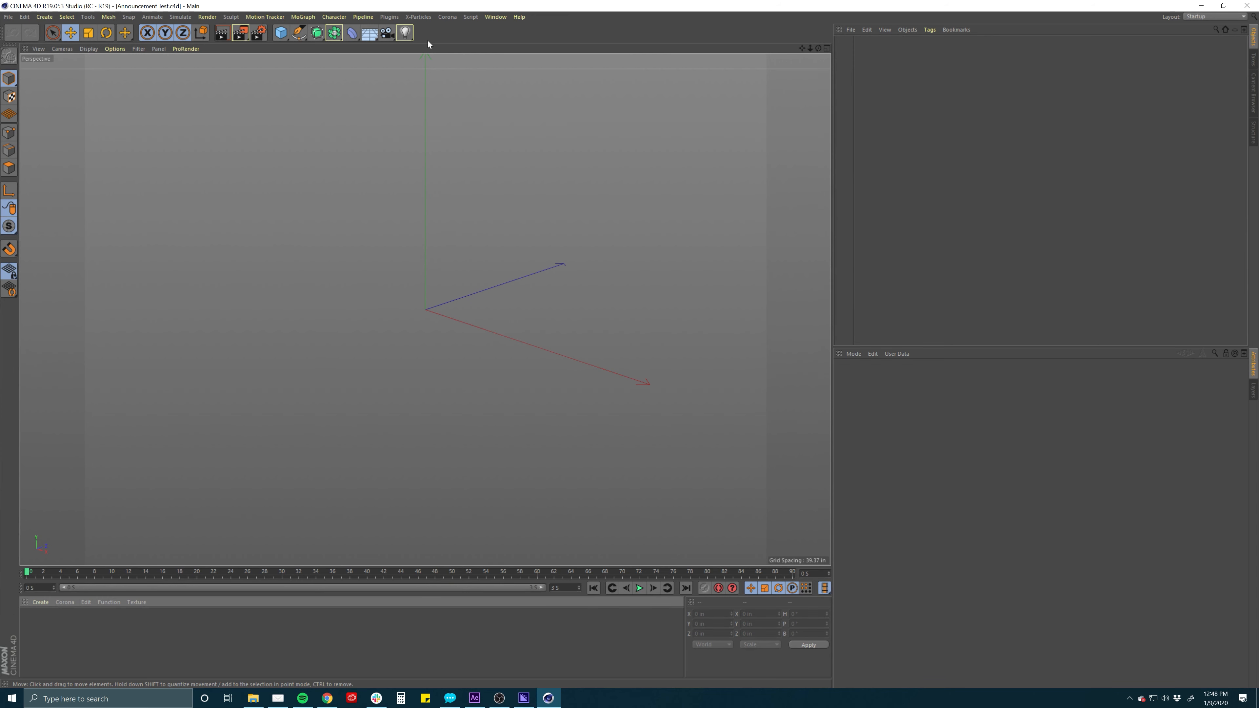
click(53, 34)
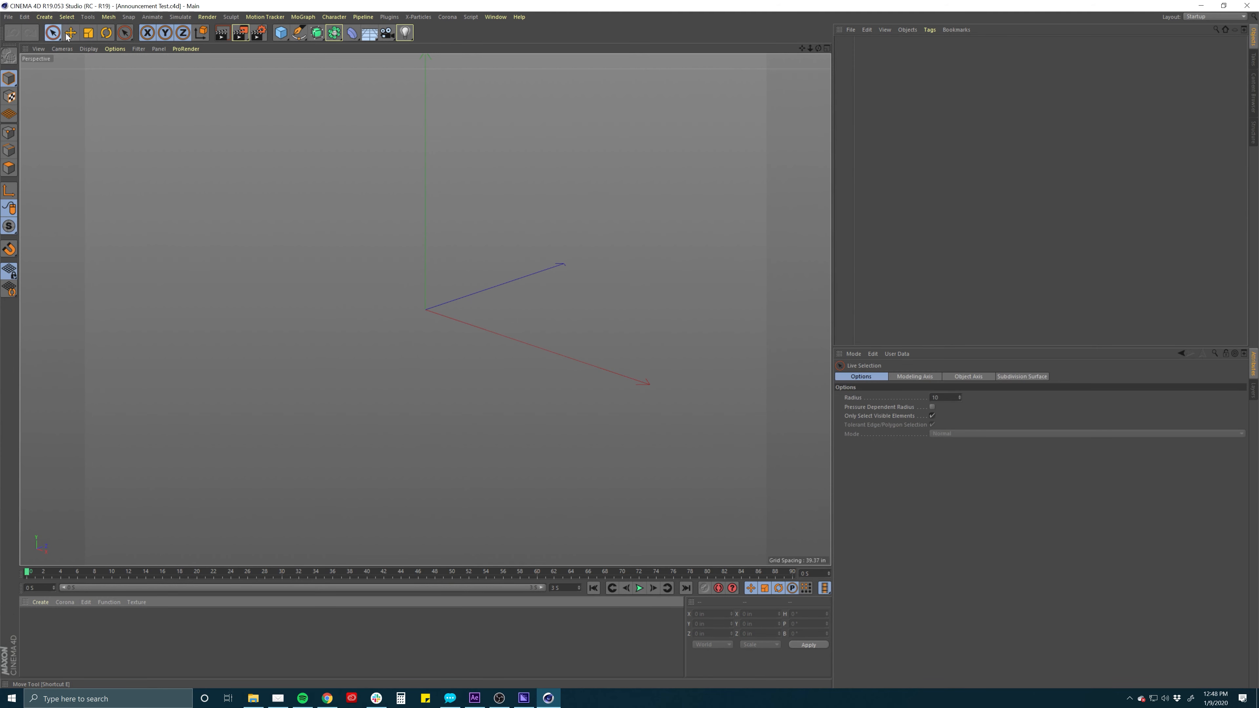
click(71, 33)
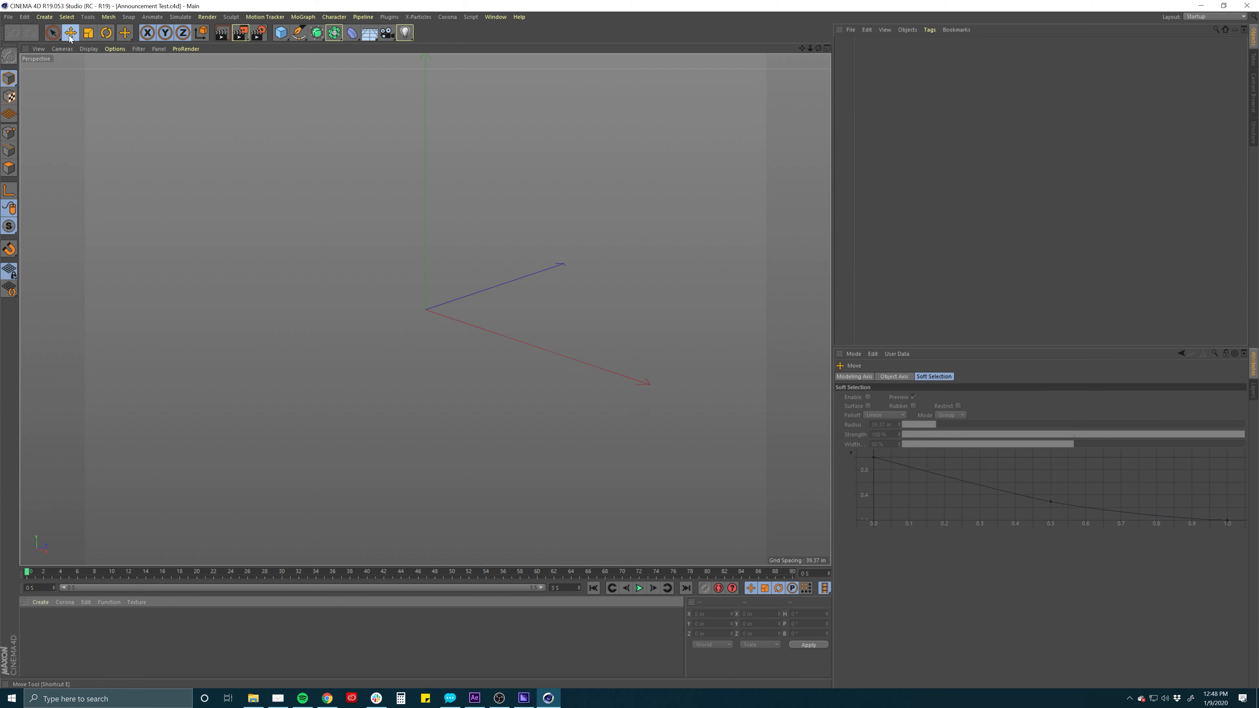
click(88, 33)
click(106, 33)
click(54, 34)
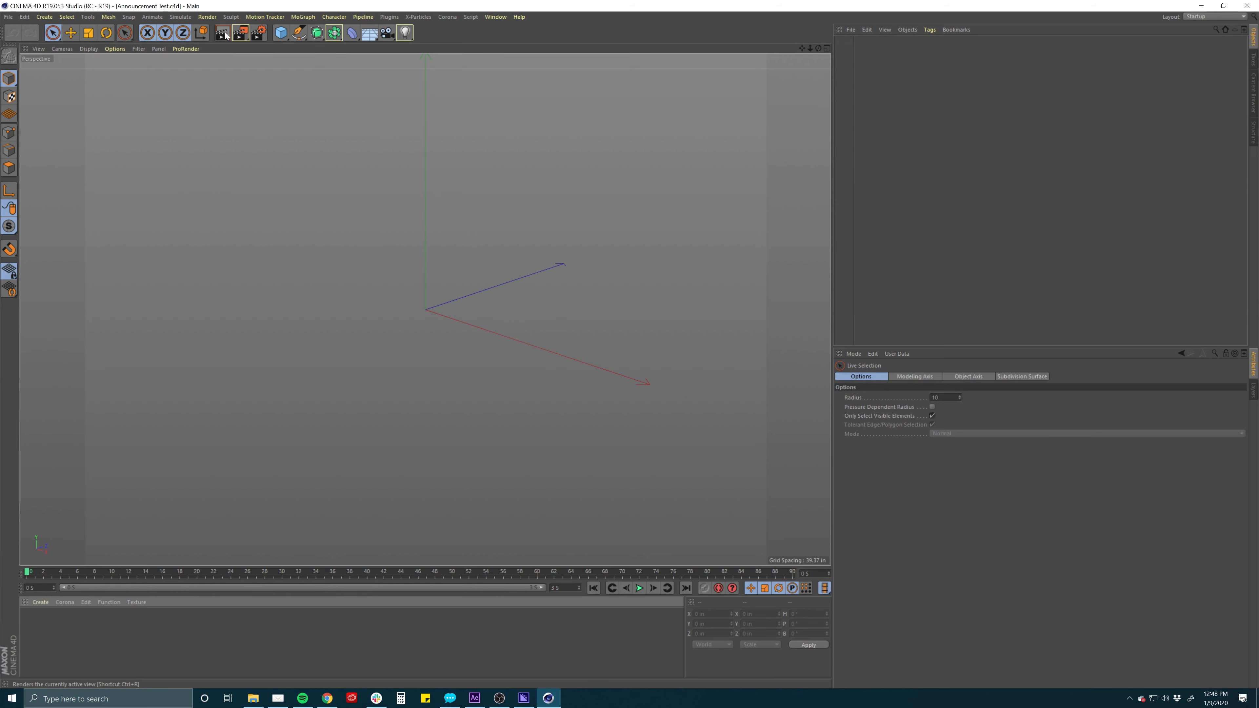
Examine the output page of the render settings and close the window
click(259, 33)
drag(301, 20, 548, 179)
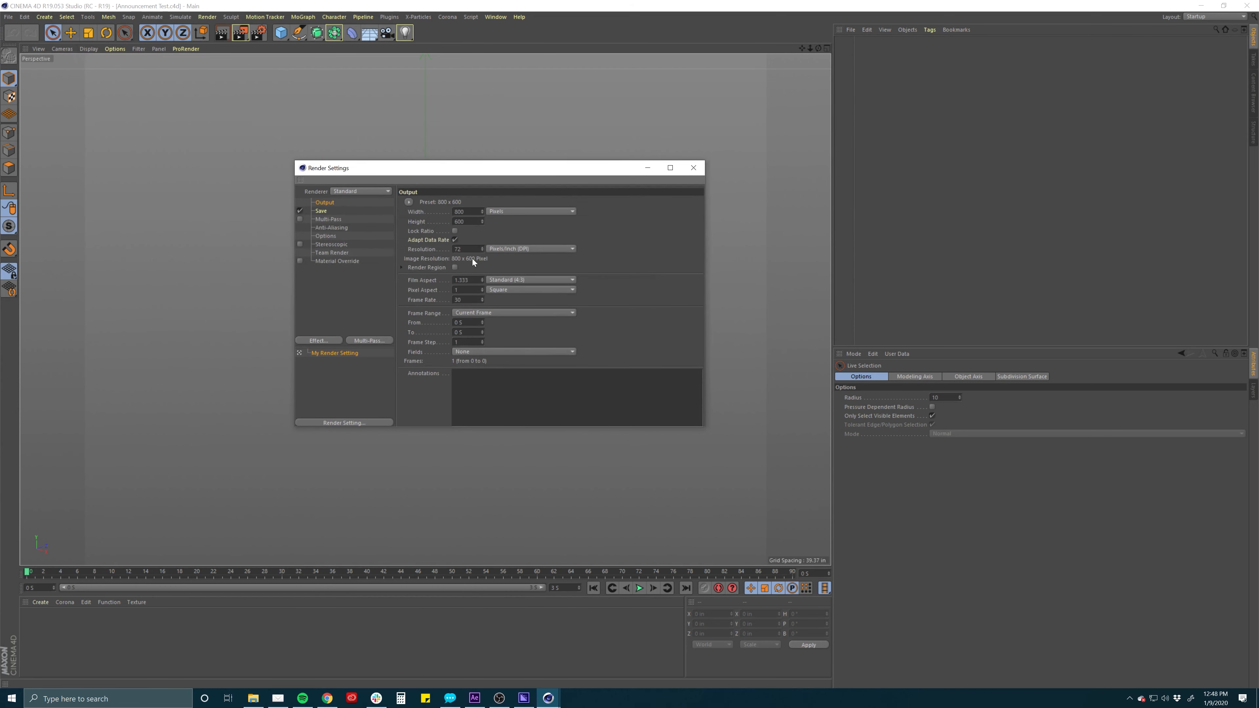
click(693, 168)
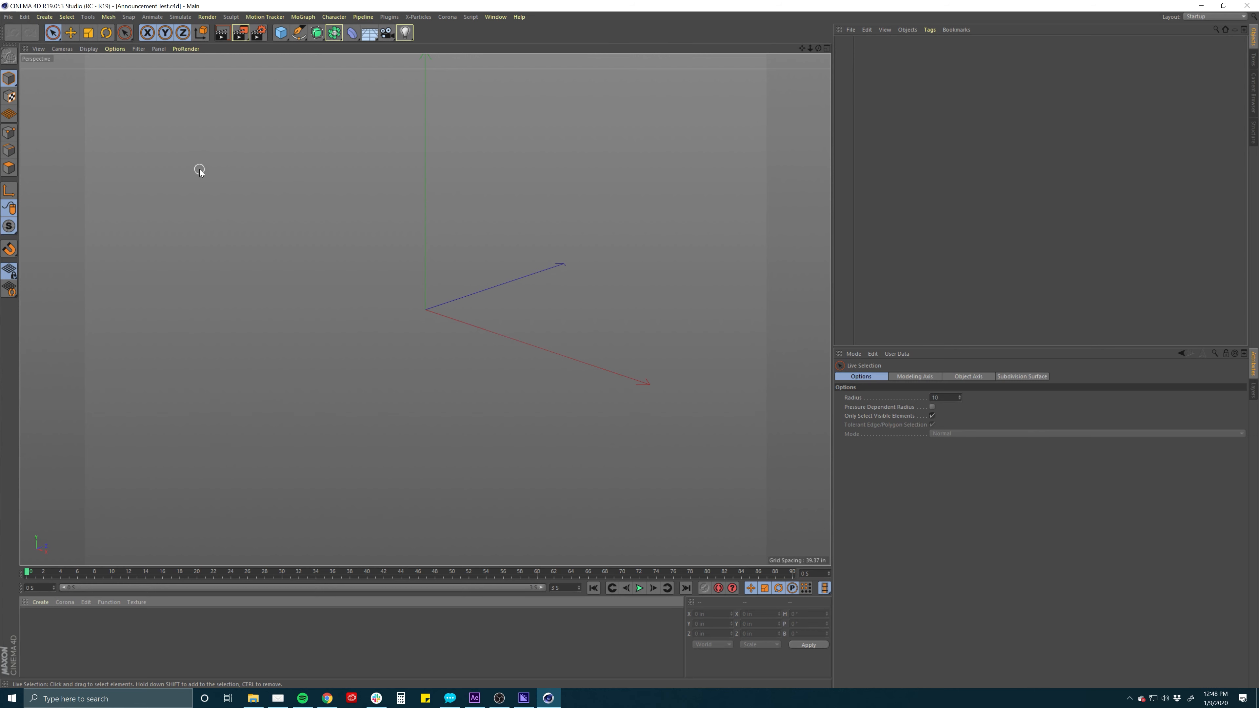
Try adding a cube primitive, undo it, and look through the other available primitive objects
click(281, 33)
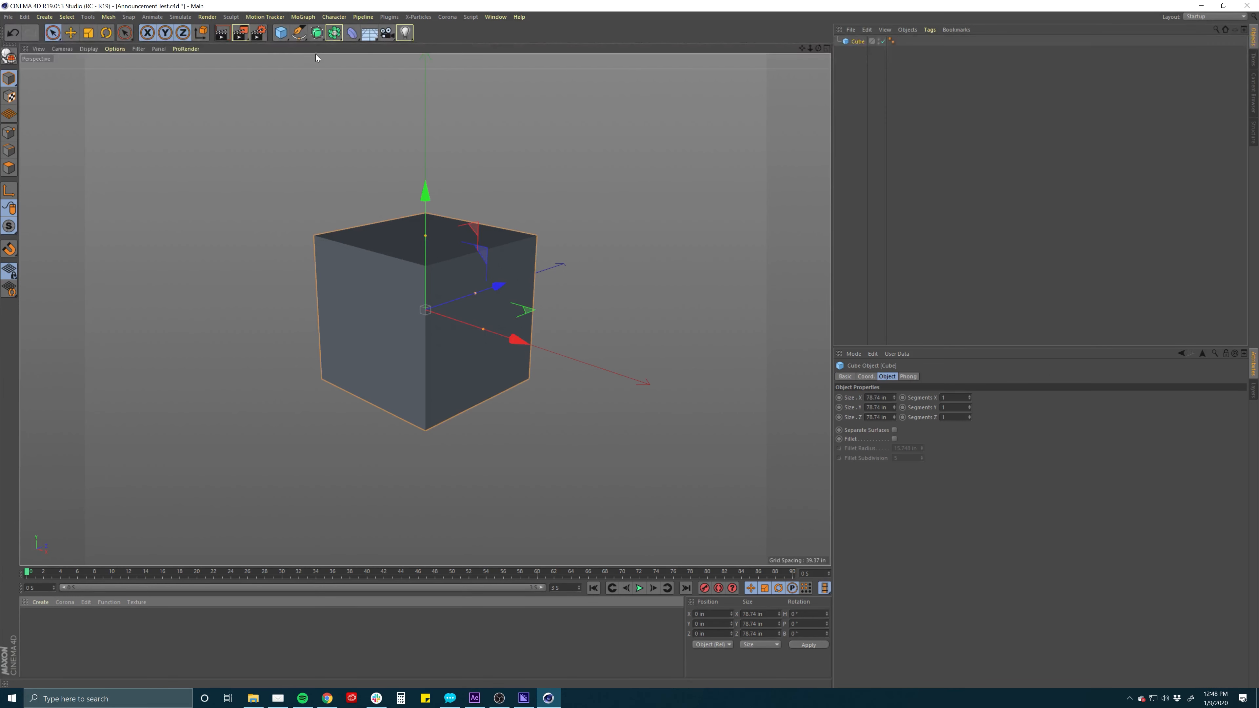
key(ctrl+z)
click(281, 33)
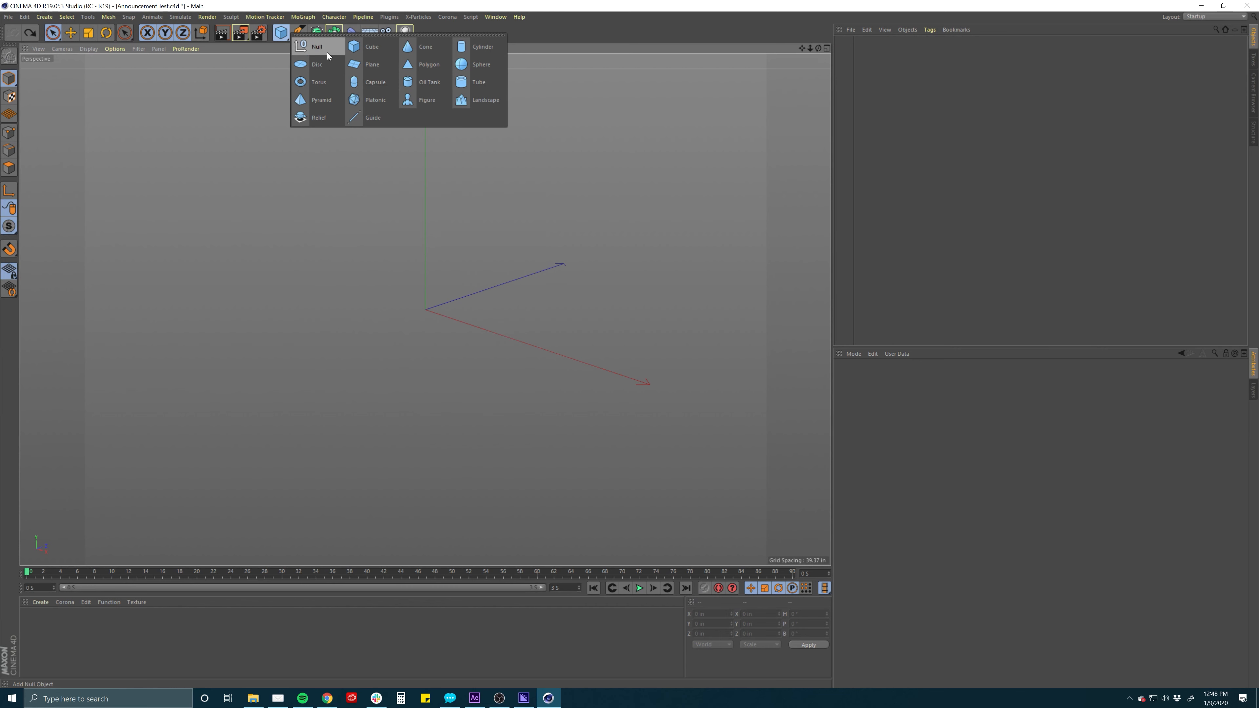
click(281, 36)
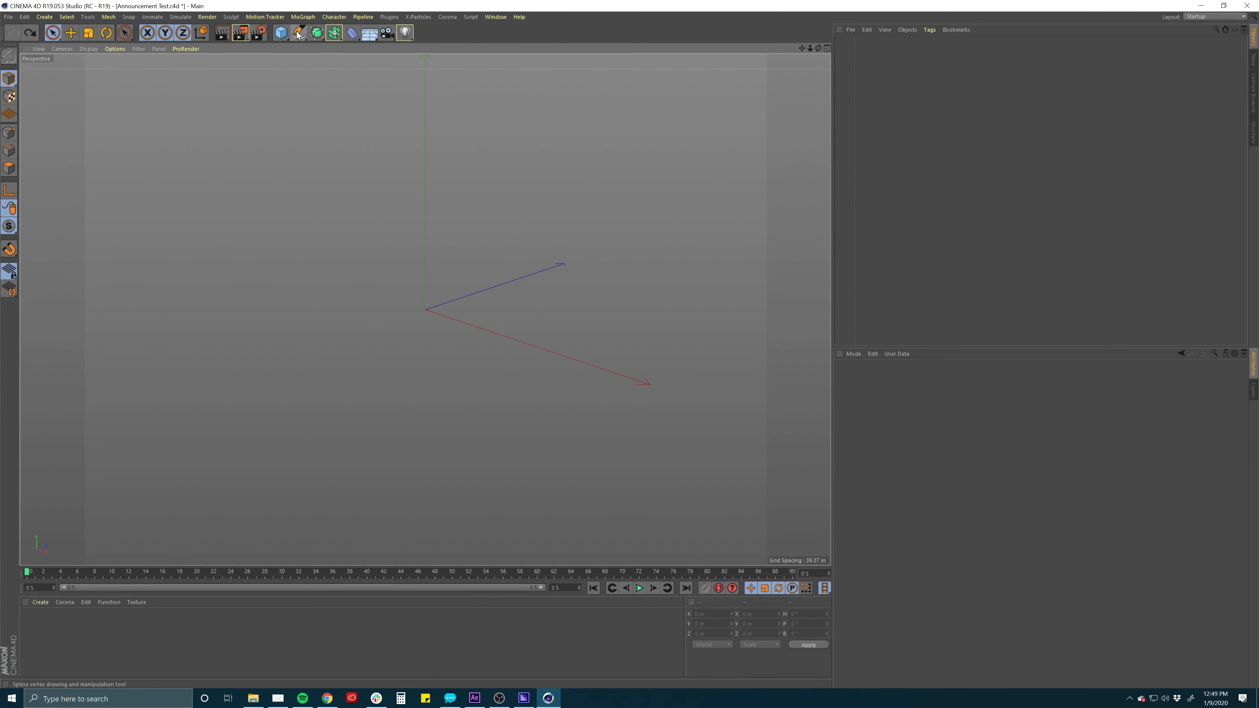
Review the available spline tools, generators, deformers, environment objects, cameras, lights and MoGraph commands
click(299, 33)
click(300, 33)
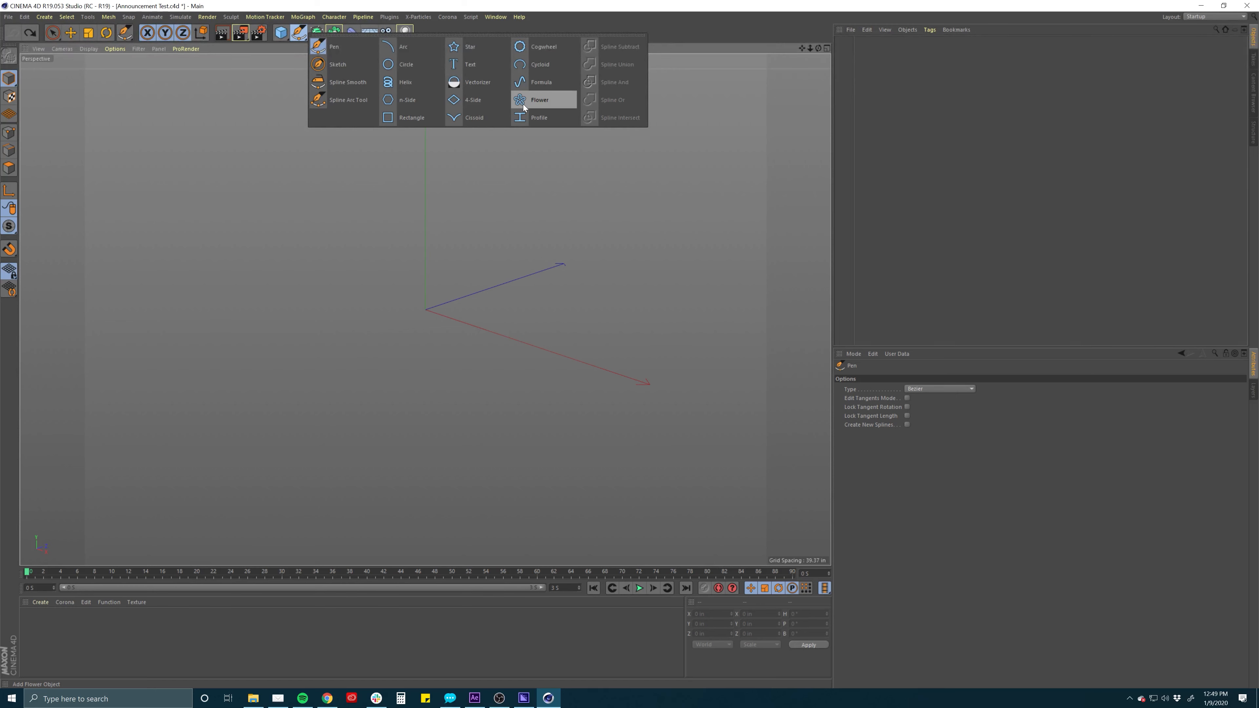
click(316, 33)
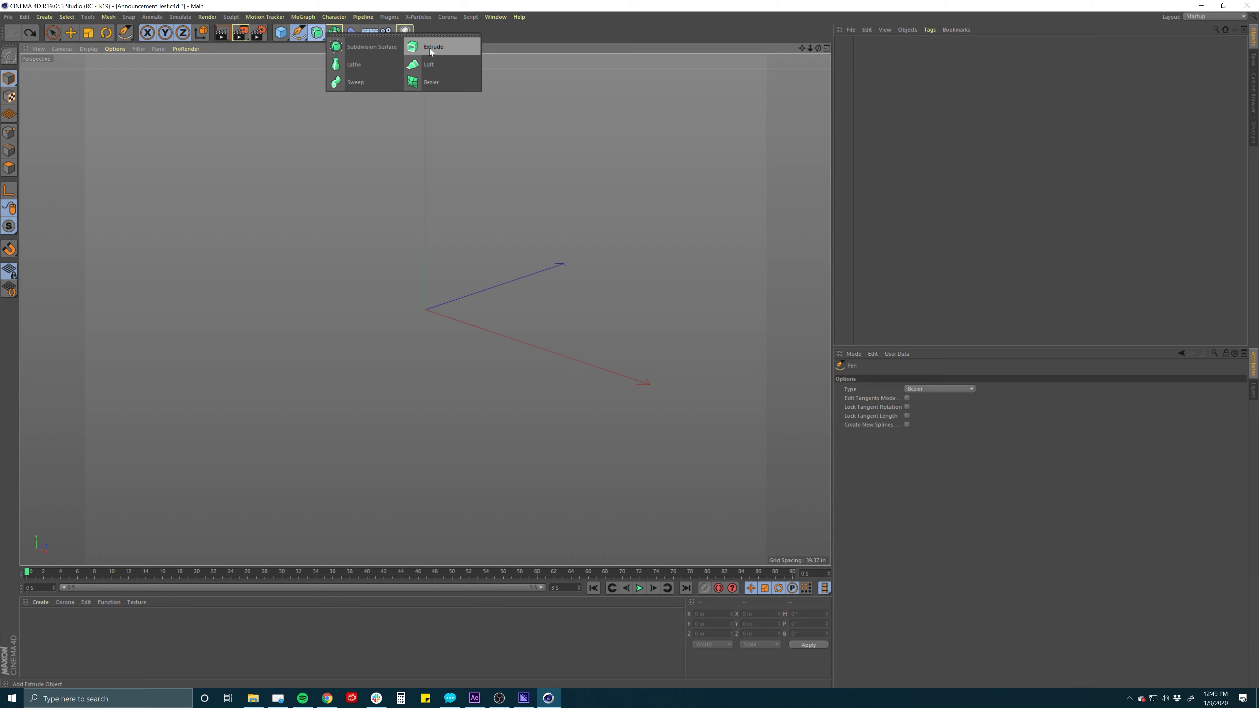
click(332, 32)
click(351, 33)
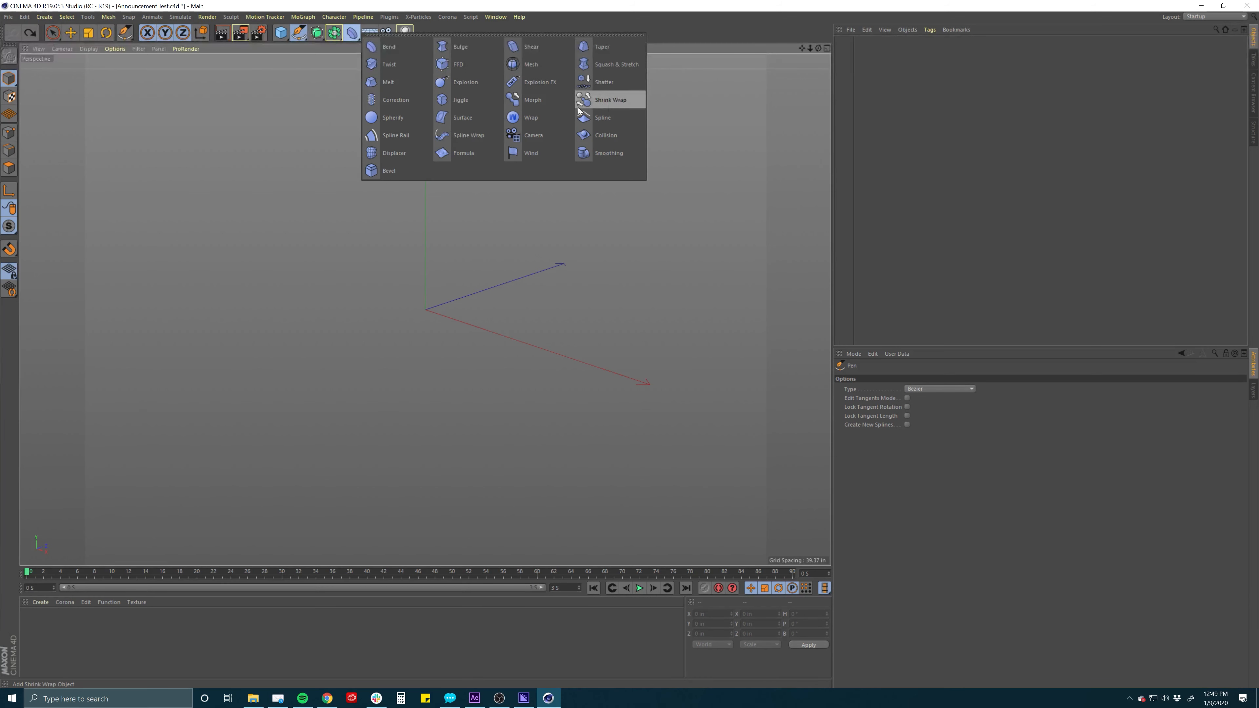
click(351, 30)
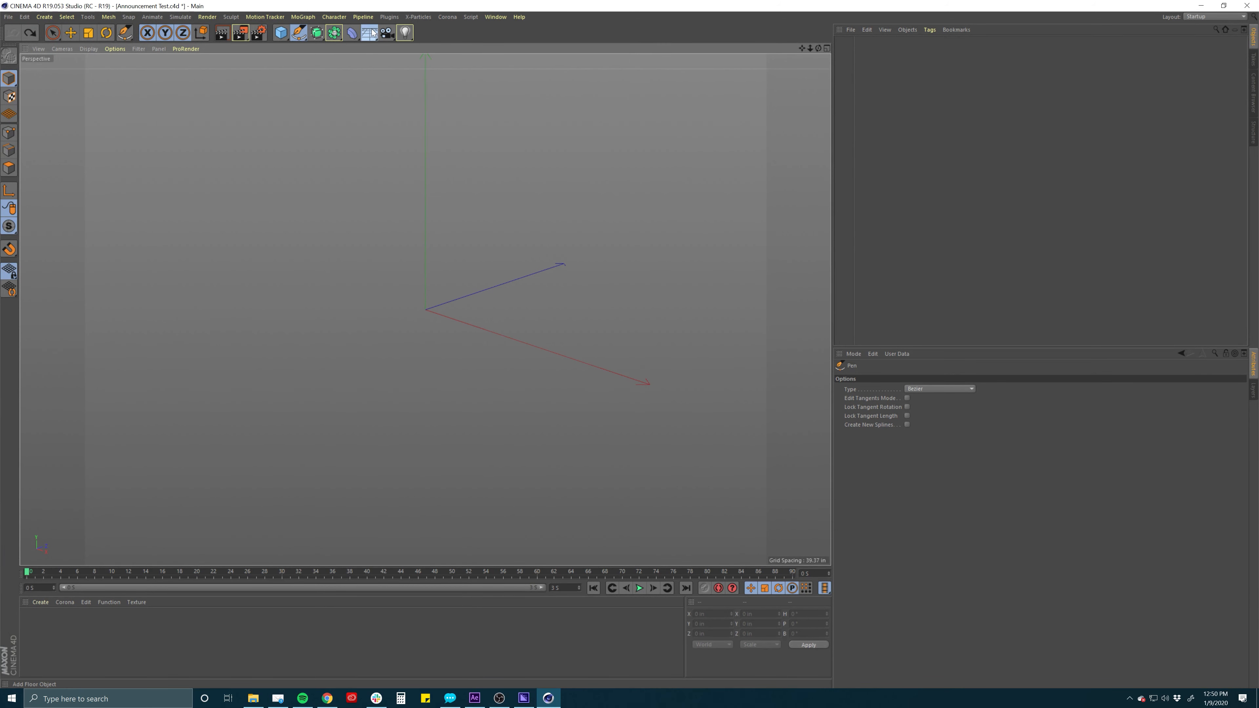
click(371, 33)
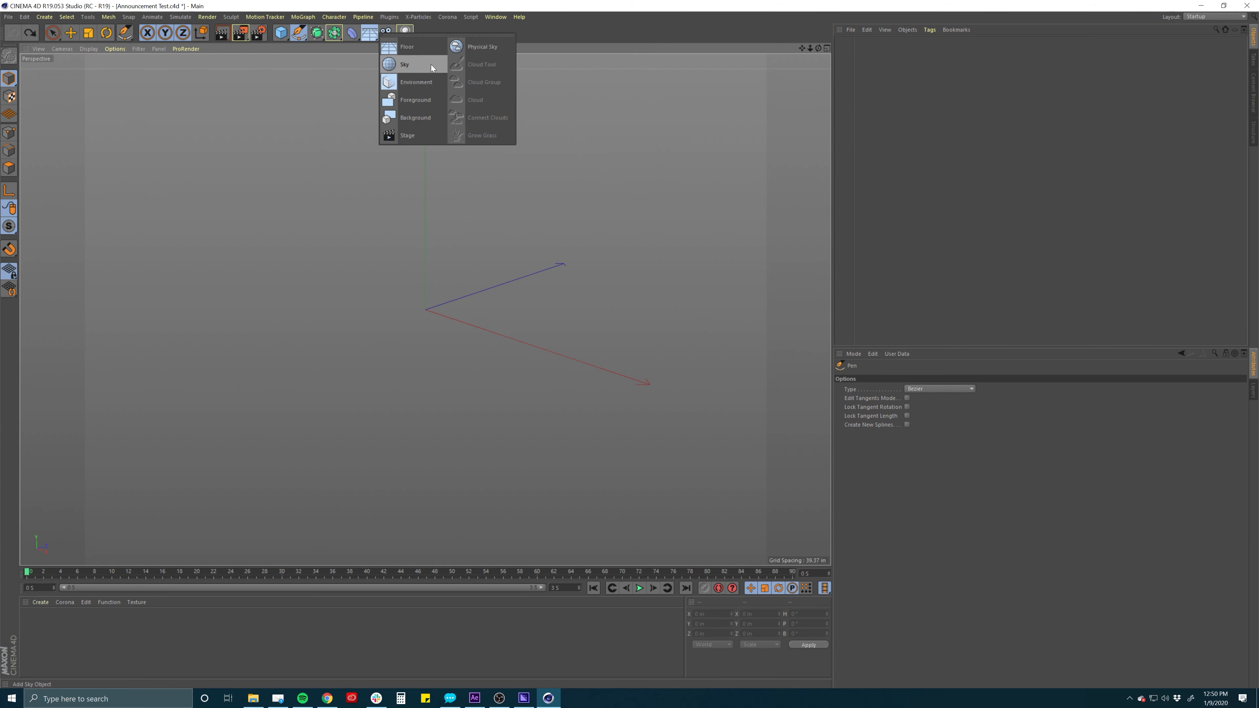
click(387, 33)
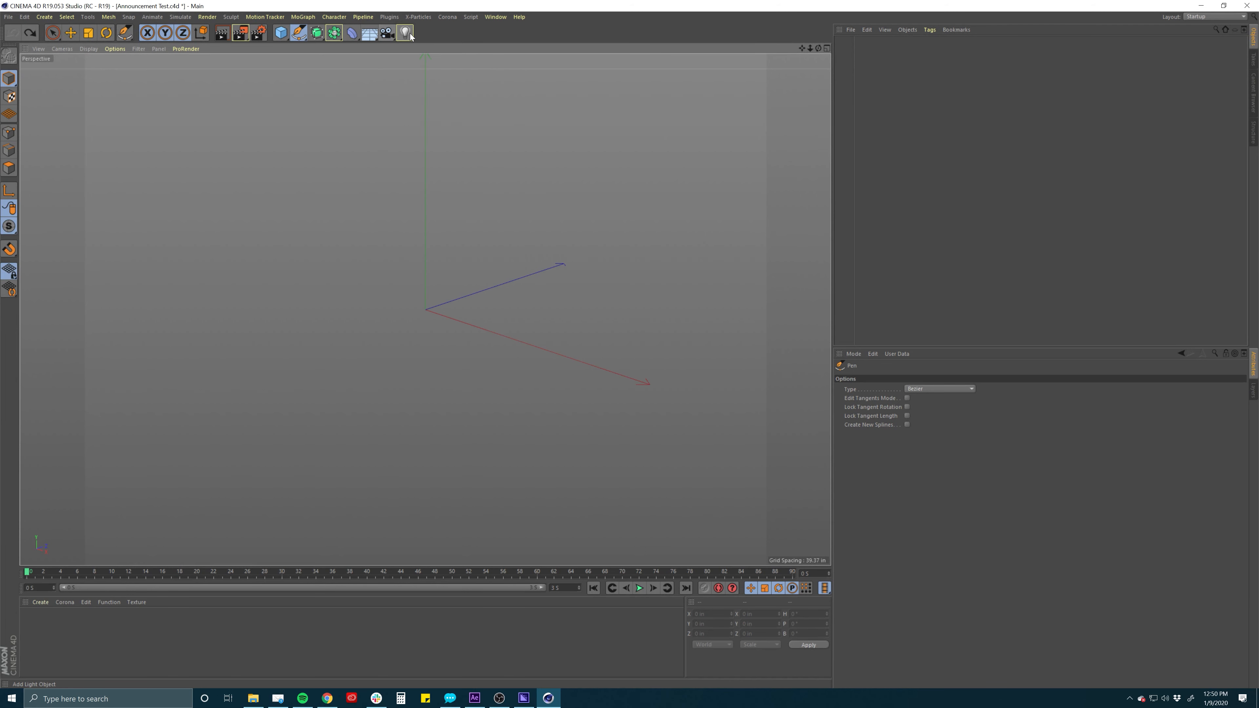
click(406, 33)
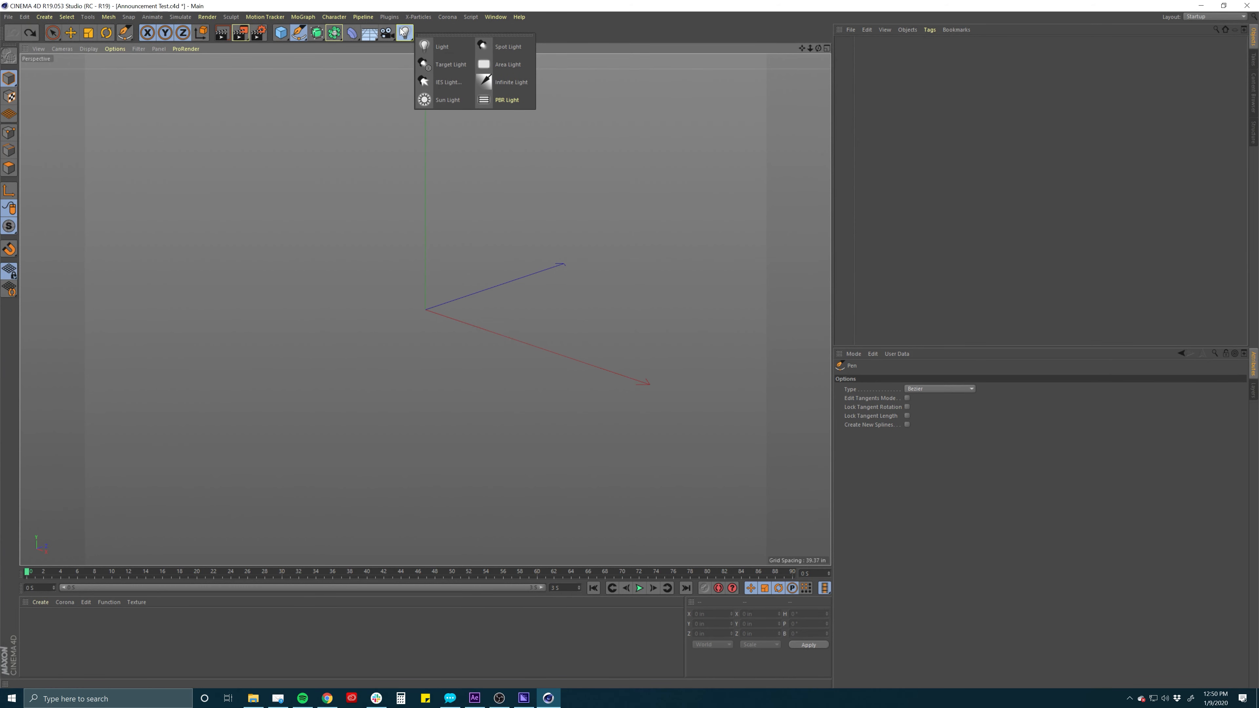
click(303, 17)
click(262, 18)
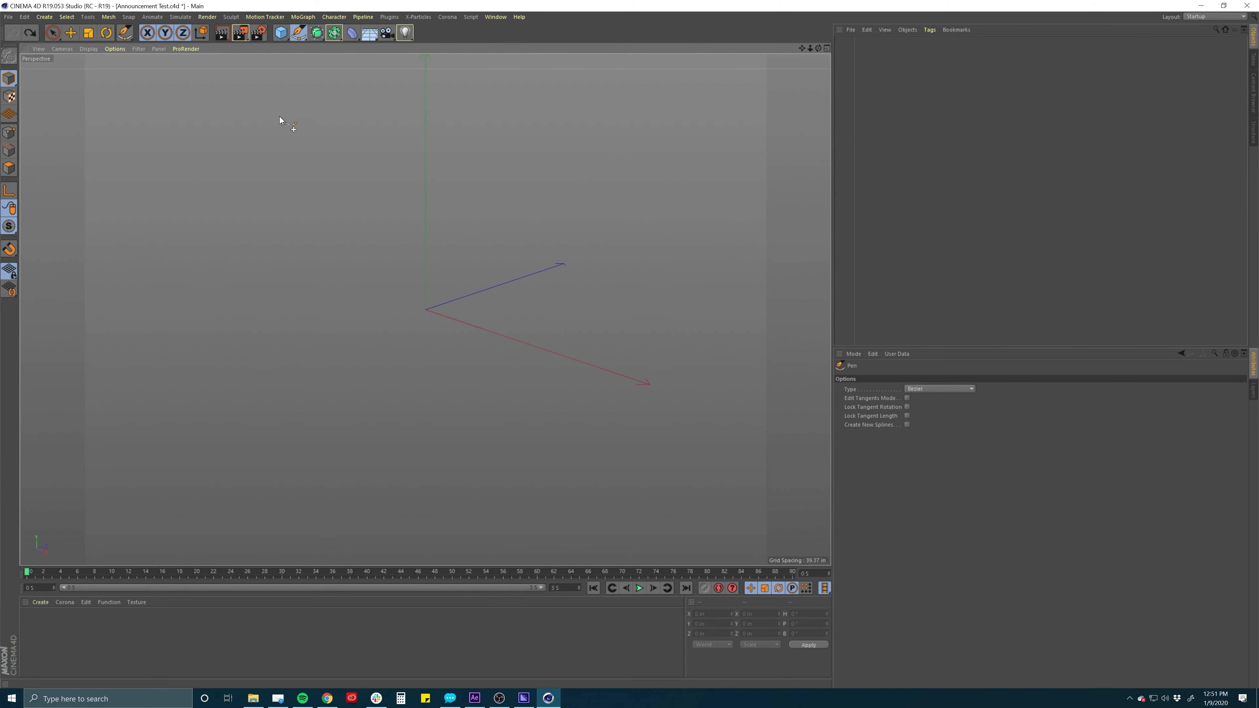
Set the render output to 1920 by 1080 pixels at a frame rate of 24
click(253, 31)
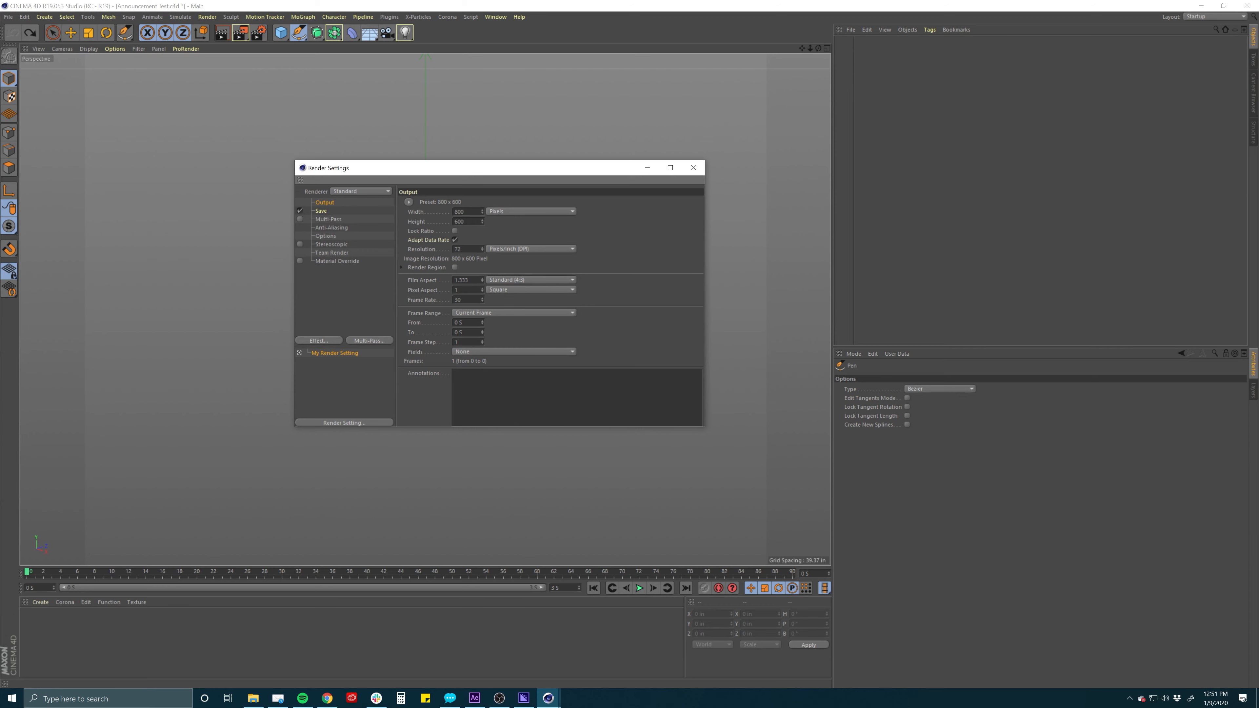
double_click(460, 212)
text(1920)
key(Tab)
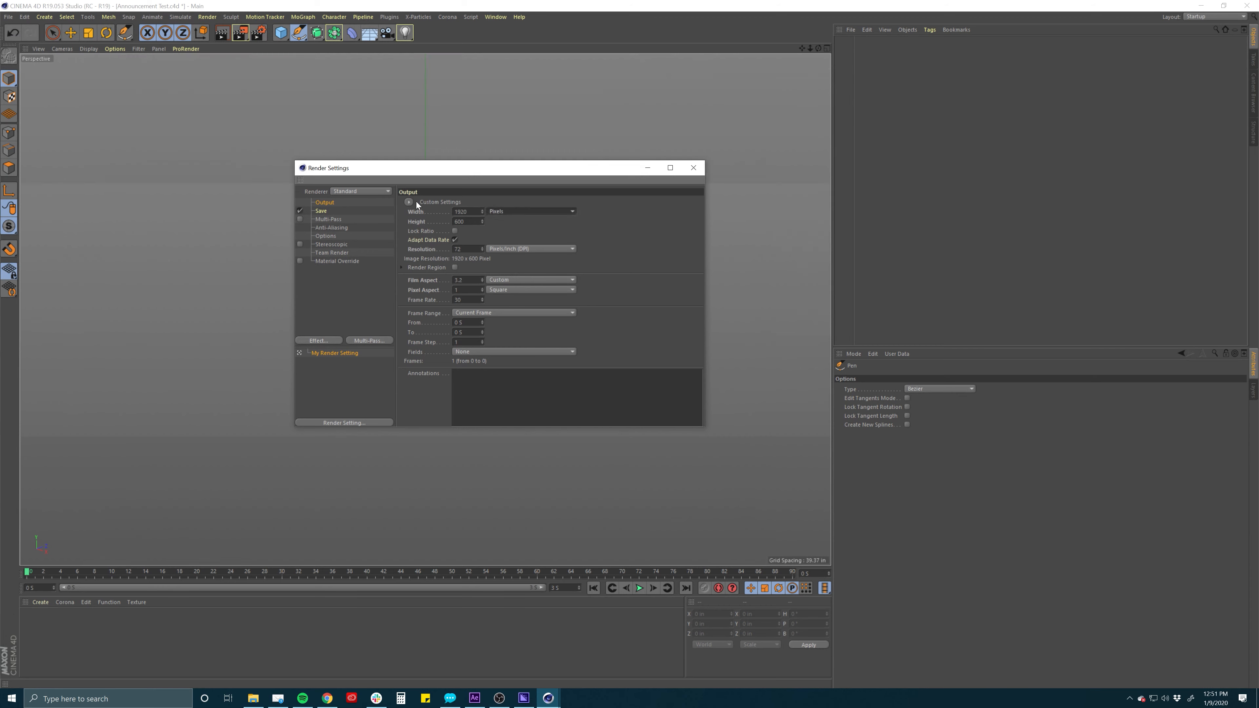
text(1080)
click(425, 315)
drag(462, 300, 441, 293)
text(24)
click(442, 296)
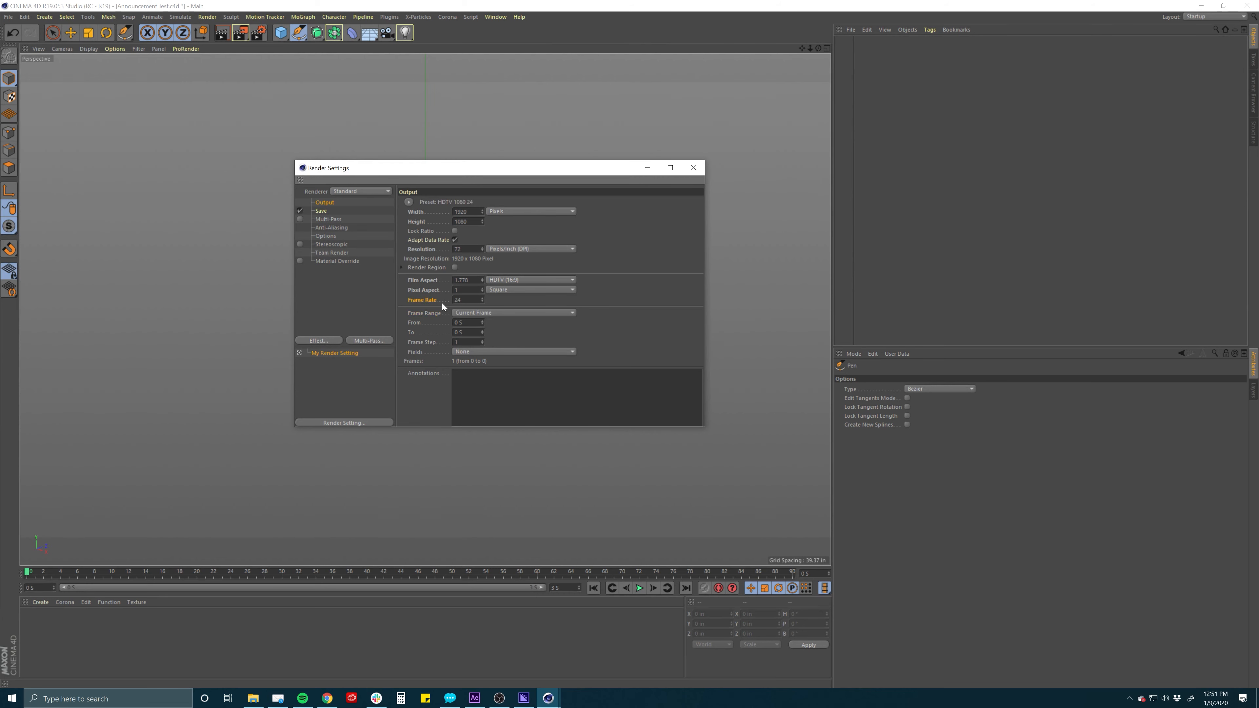
Enter 49 for the frame range of the render output
drag(462, 323, 430, 333)
click(428, 315)
text(49)
click(429, 249)
Examine the Save page and the other render setting categories, and close the render settings
click(323, 212)
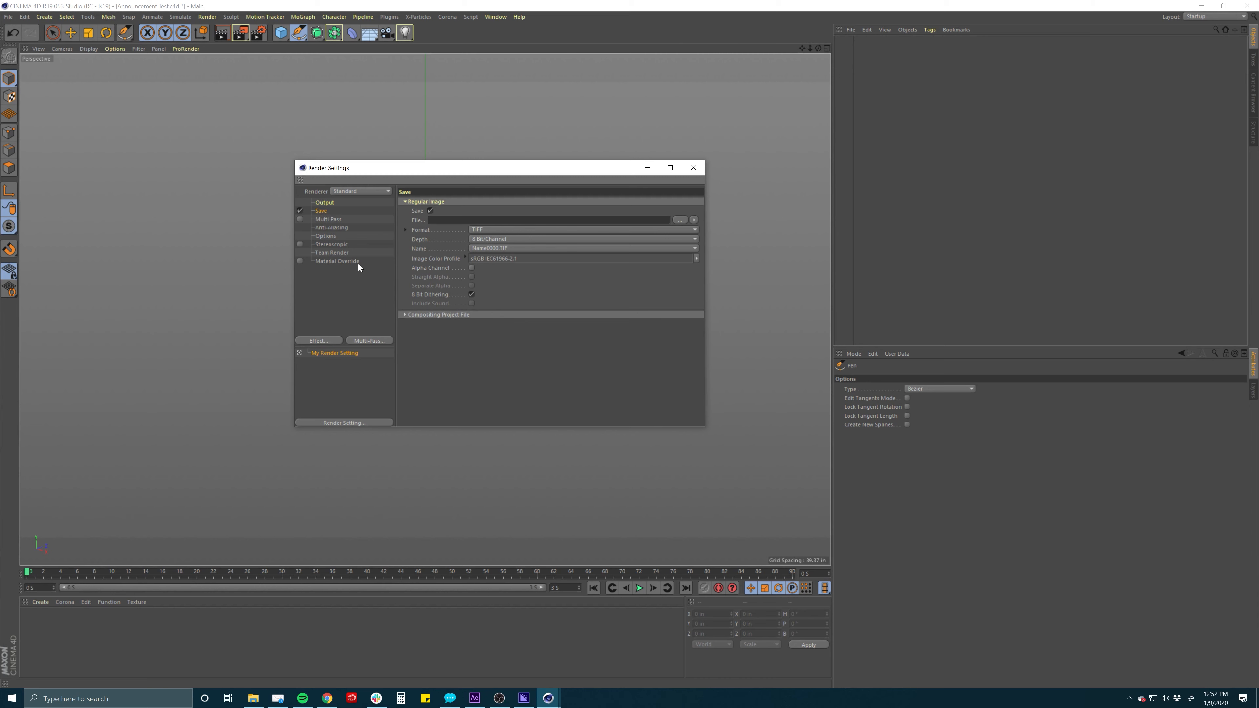
drag(503, 168, 483, 170)
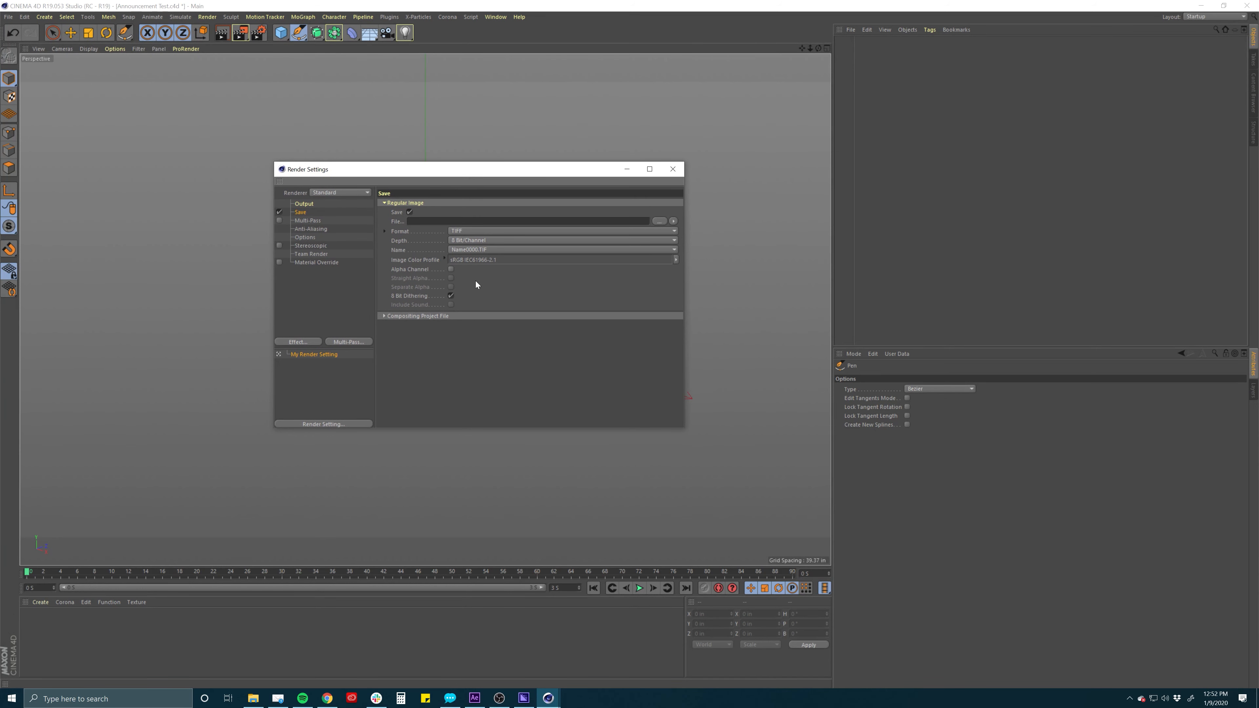
click(315, 238)
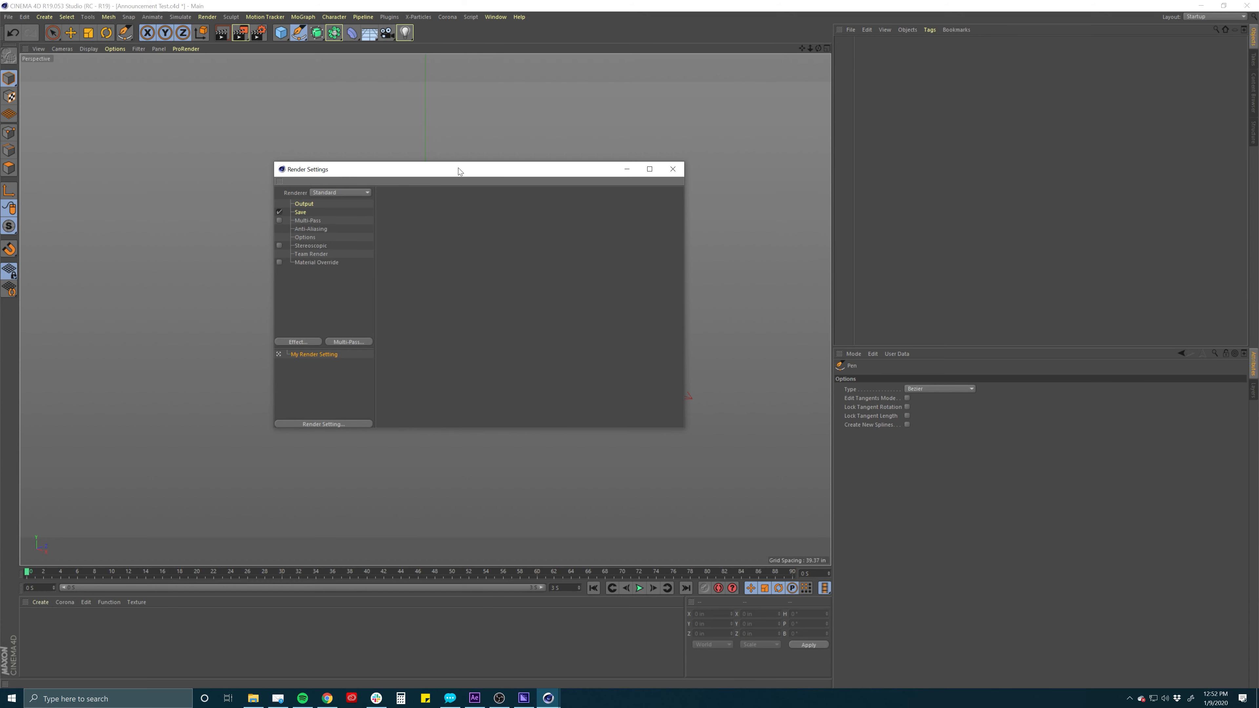
drag(459, 168, 448, 164)
click(655, 168)
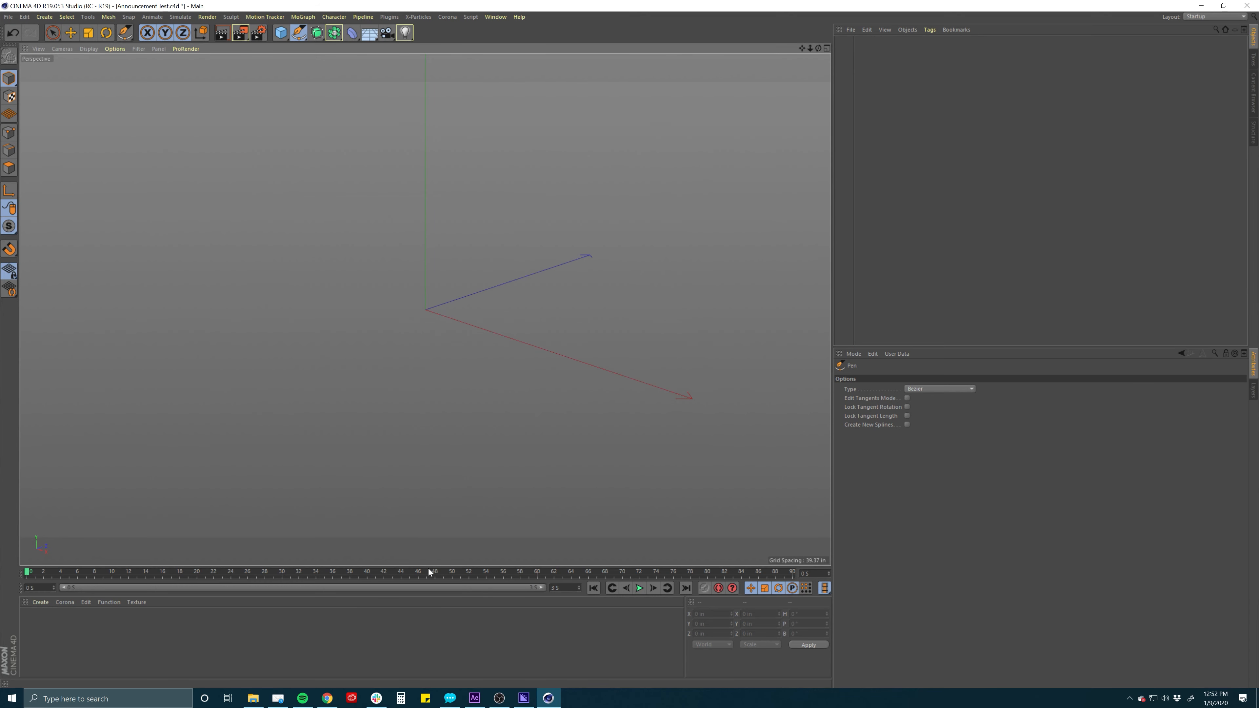
Enlarge the area below the timeline and move the playhead to about frame 46
drag(432, 565, 435, 539)
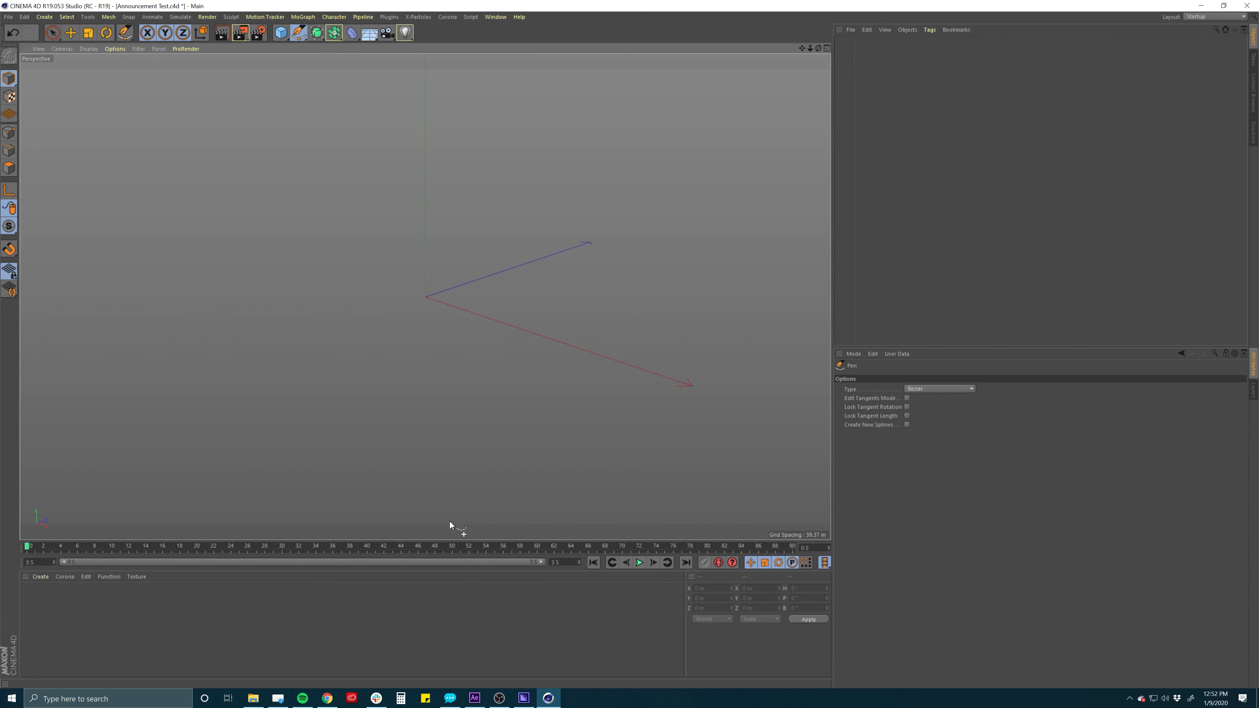
click(420, 546)
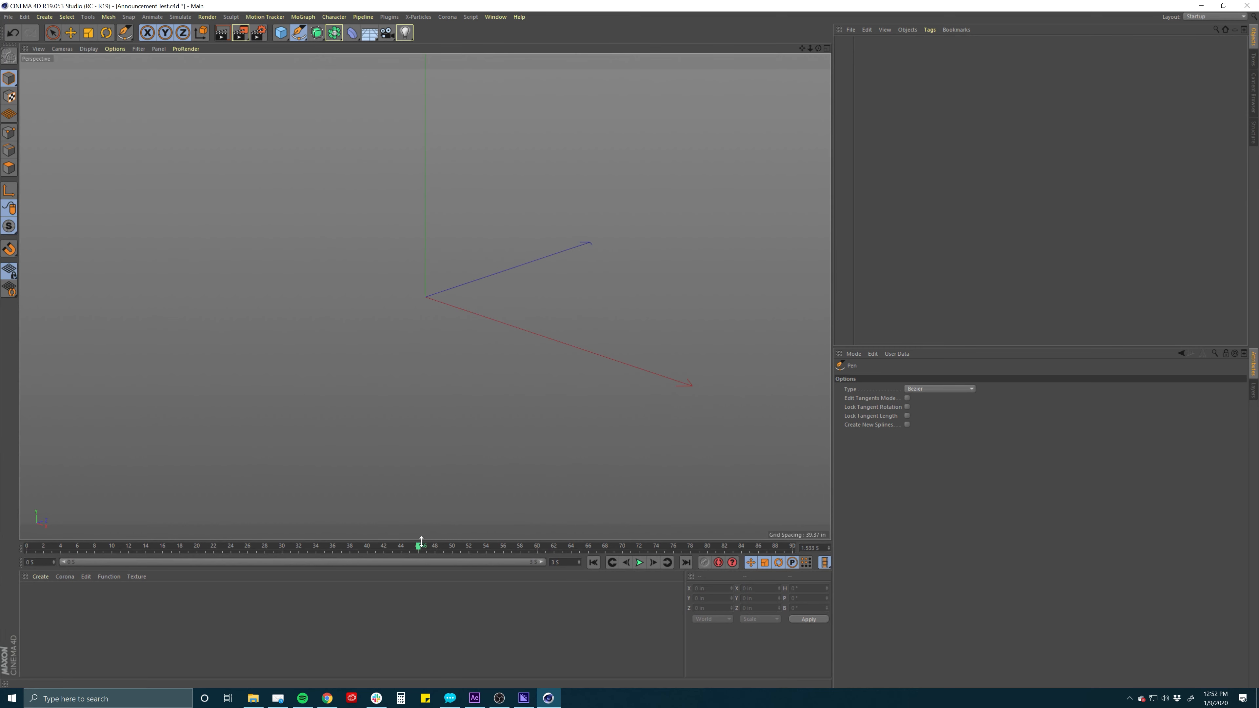
drag(422, 540, 425, 514)
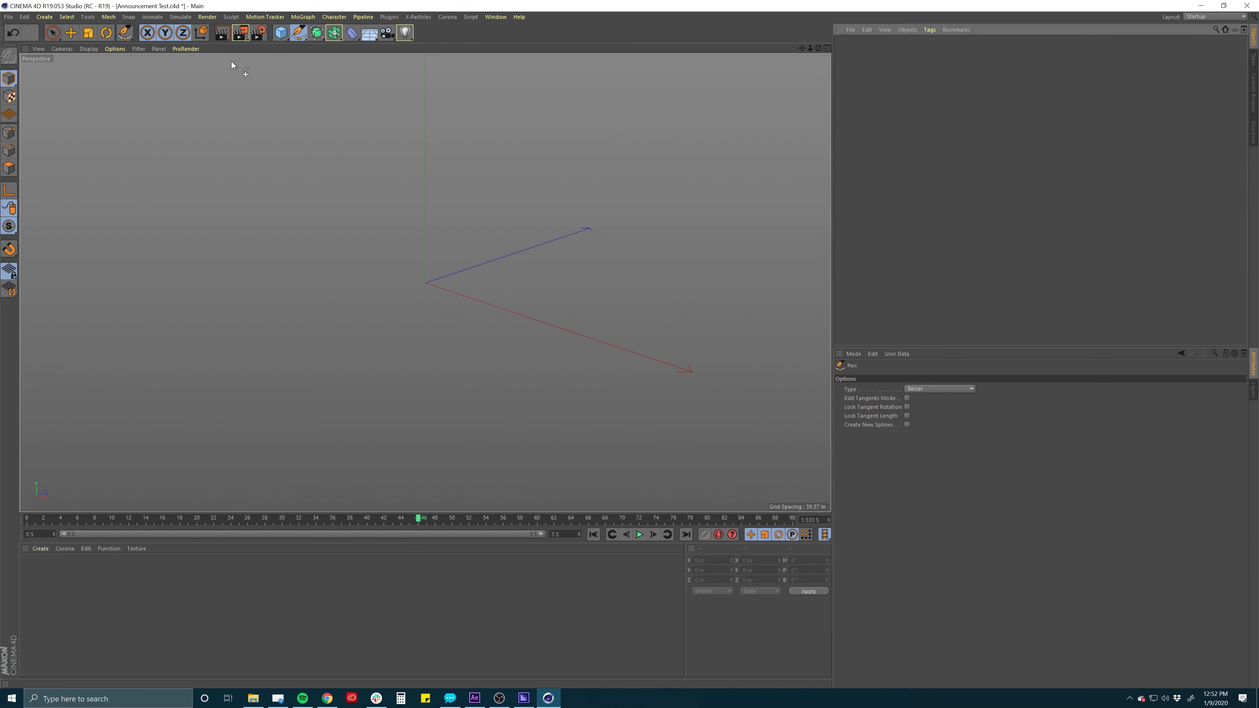
Add a plane primitive and set its width to 16 in and height to 9 in
click(282, 34)
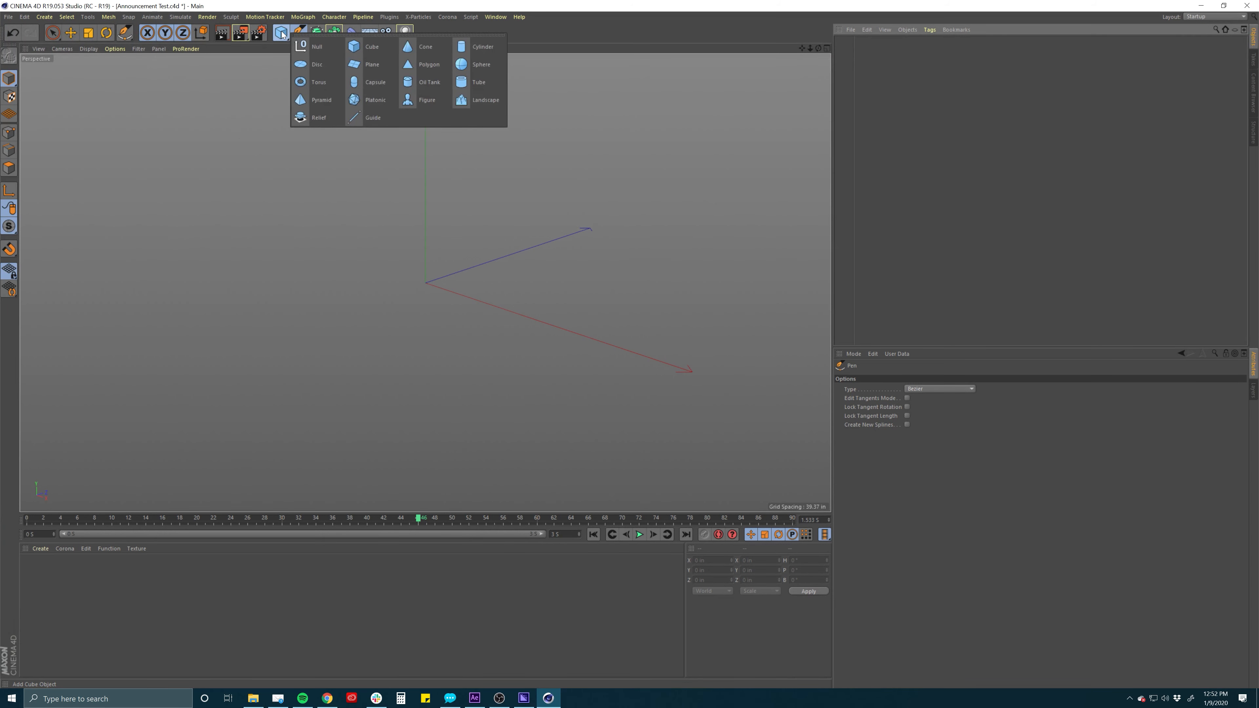
click(370, 69)
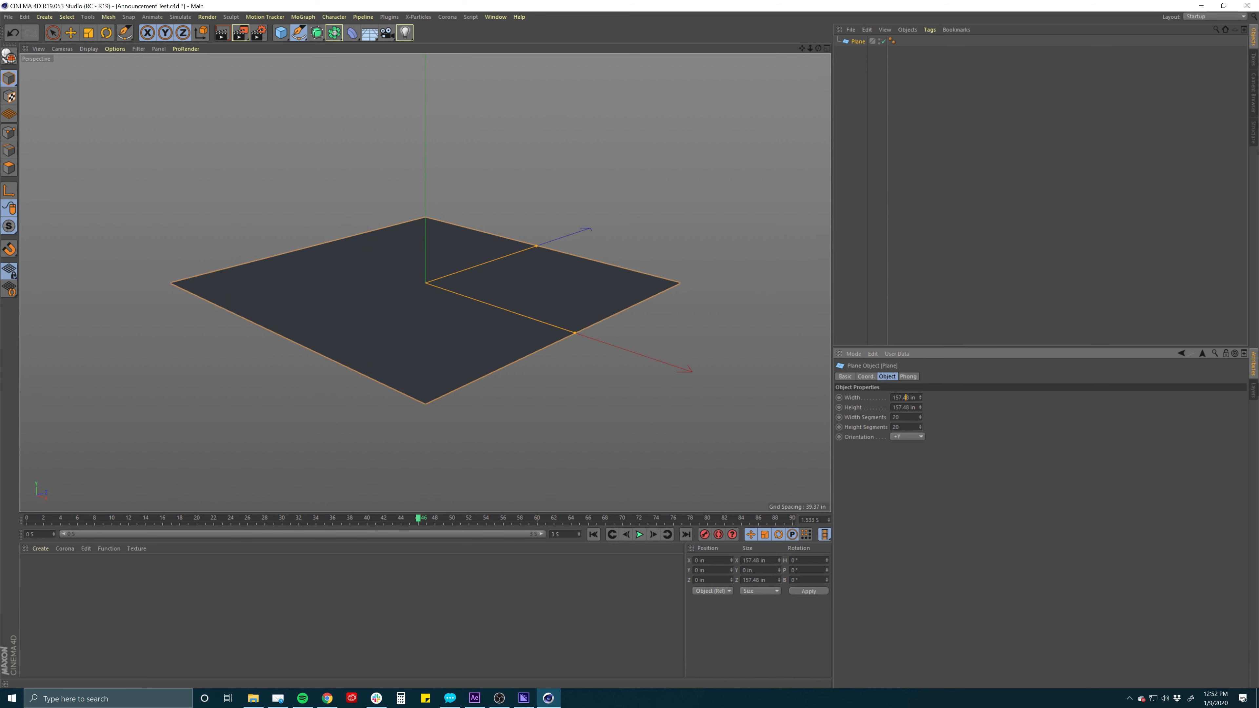
click(905, 398)
text(16)
key(Tab)
text(9)
key(Tab)
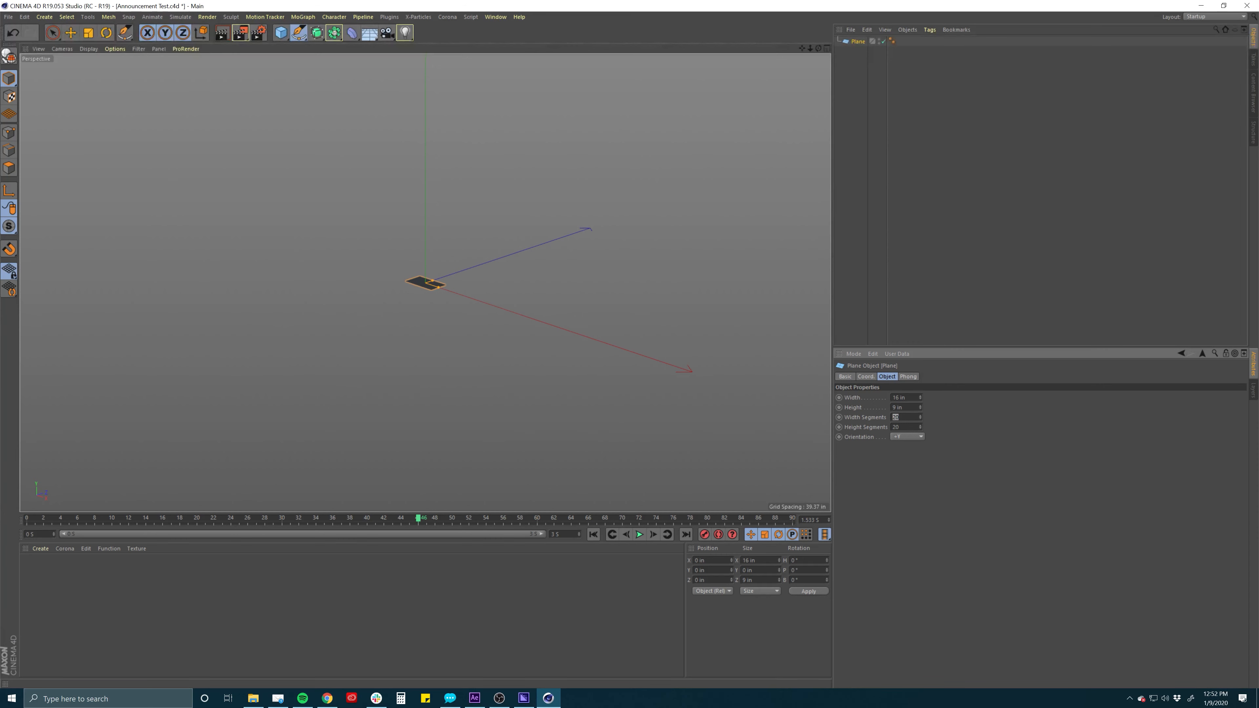
click(840, 106)
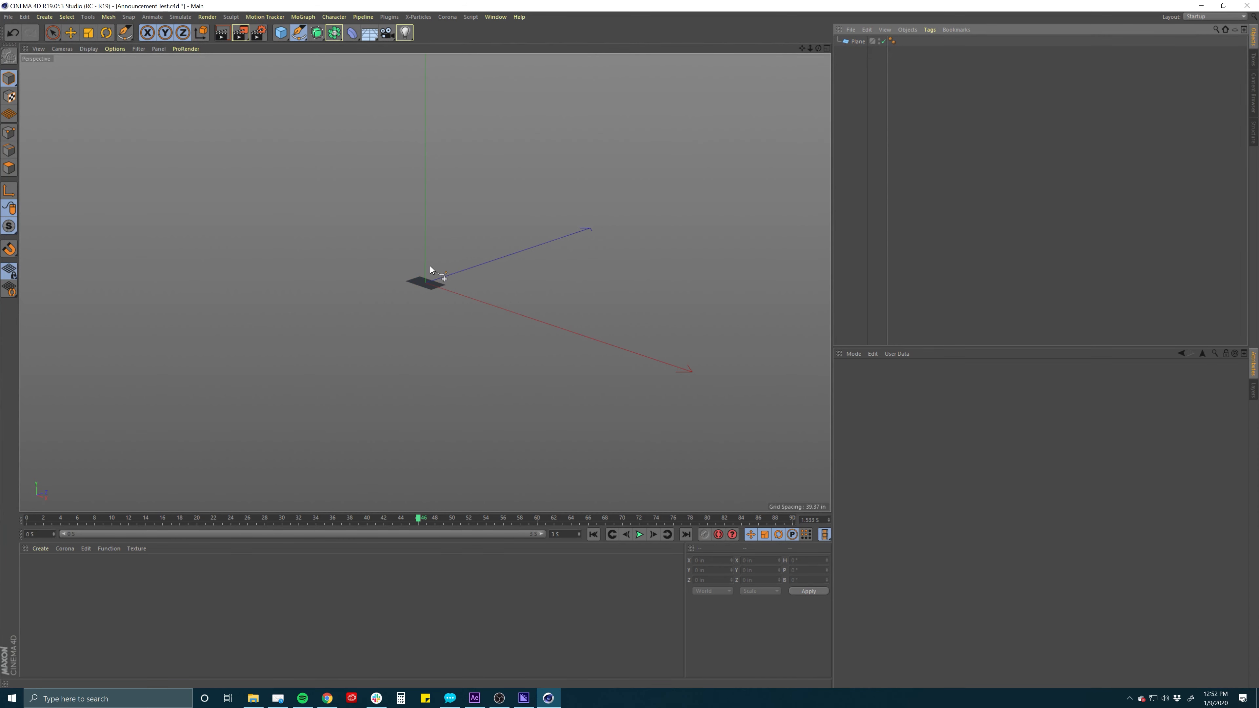
Scale the plane up uniformly to about 228 by 128 in, and reselect it with the Move tool active
click(857, 42)
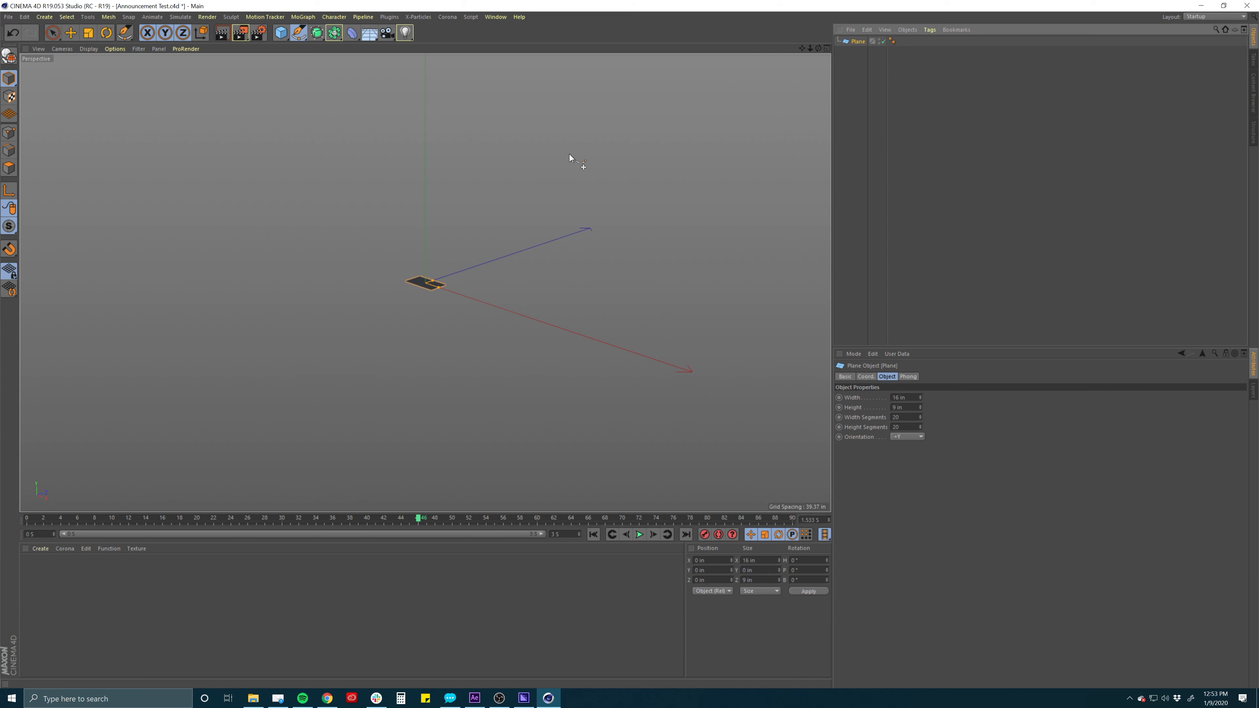
key(t)
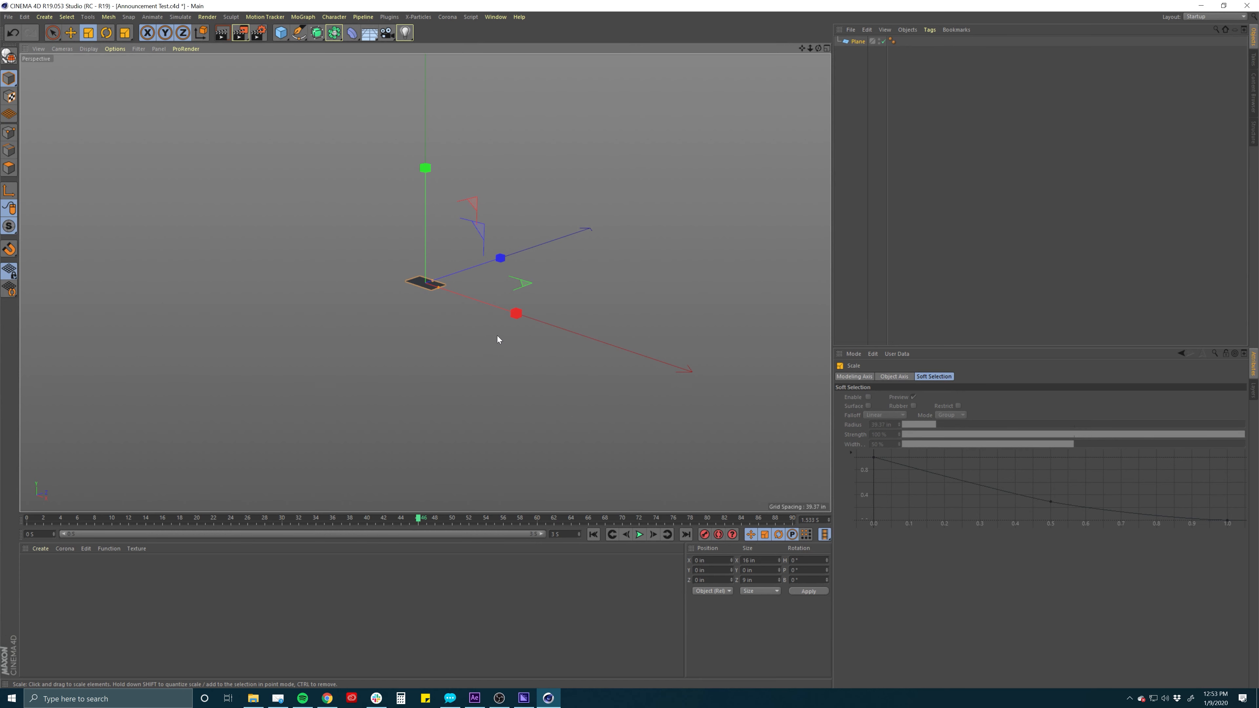
drag(394, 324, 719, 302)
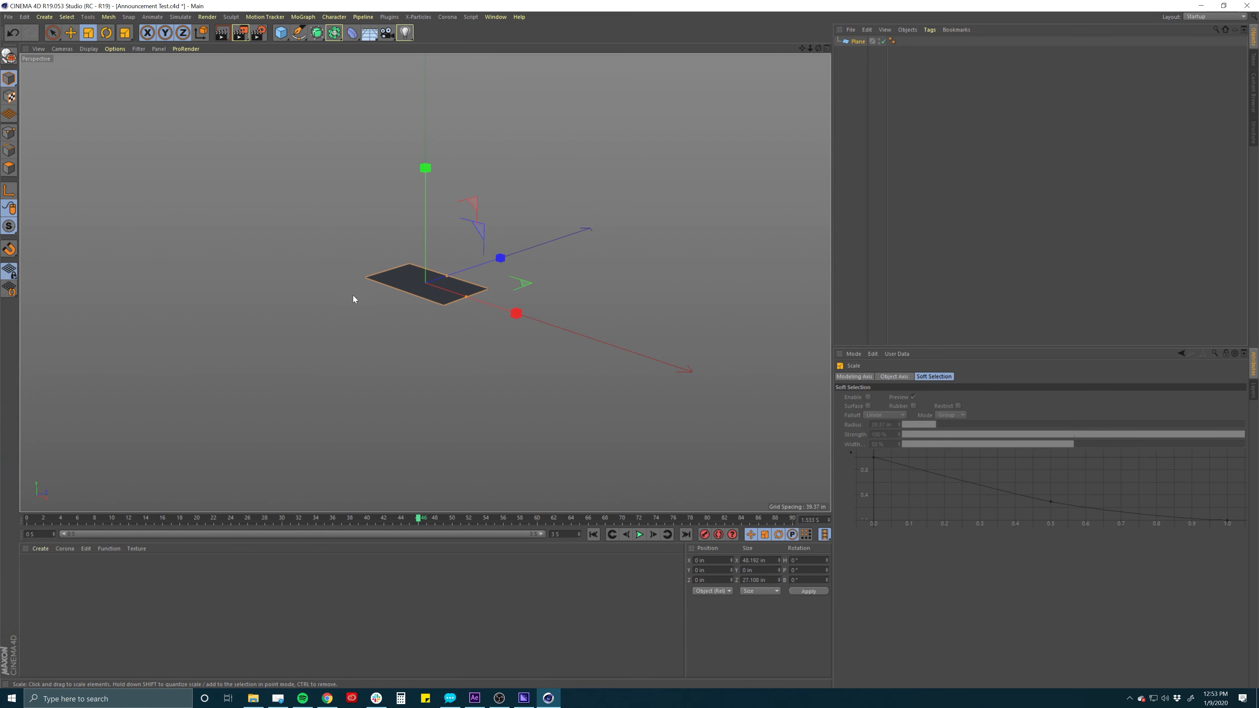
drag(352, 296, 763, 296)
drag(178, 296, 537, 294)
drag(427, 338, 492, 342)
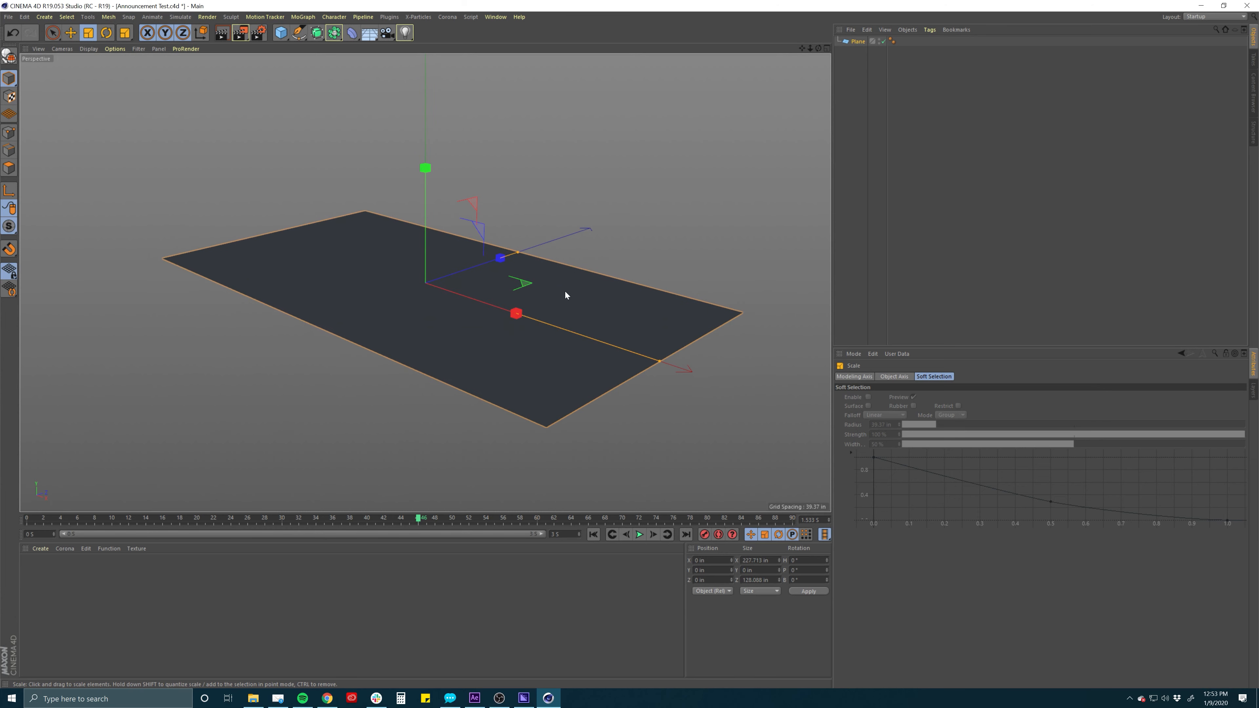
key(e)
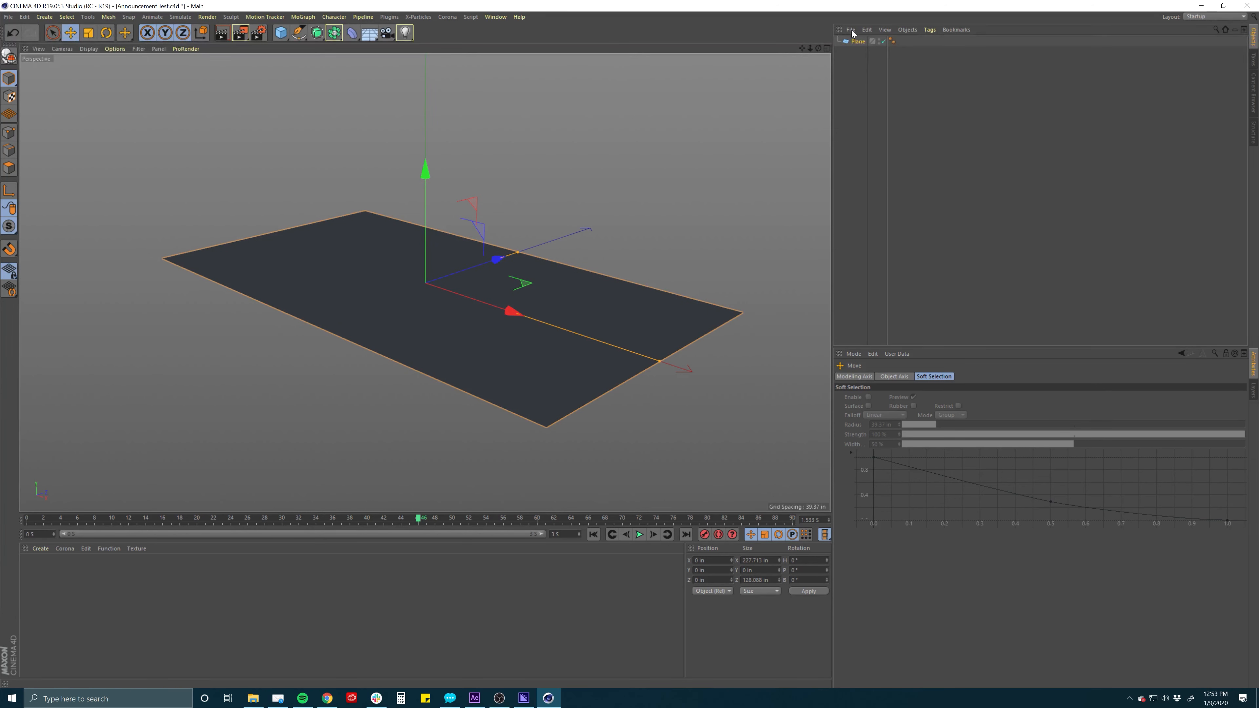
click(857, 42)
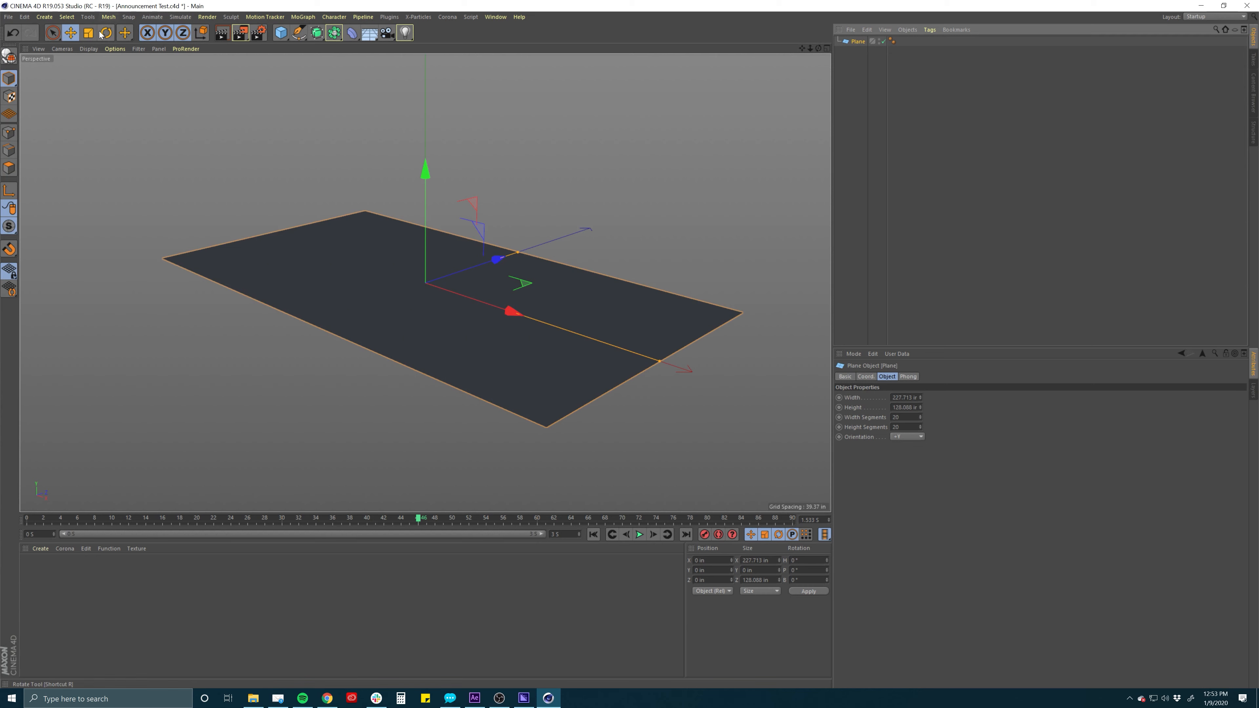
Switch the viewport display to Gouraud Shading (Lines) to show the plane's segments
click(86, 50)
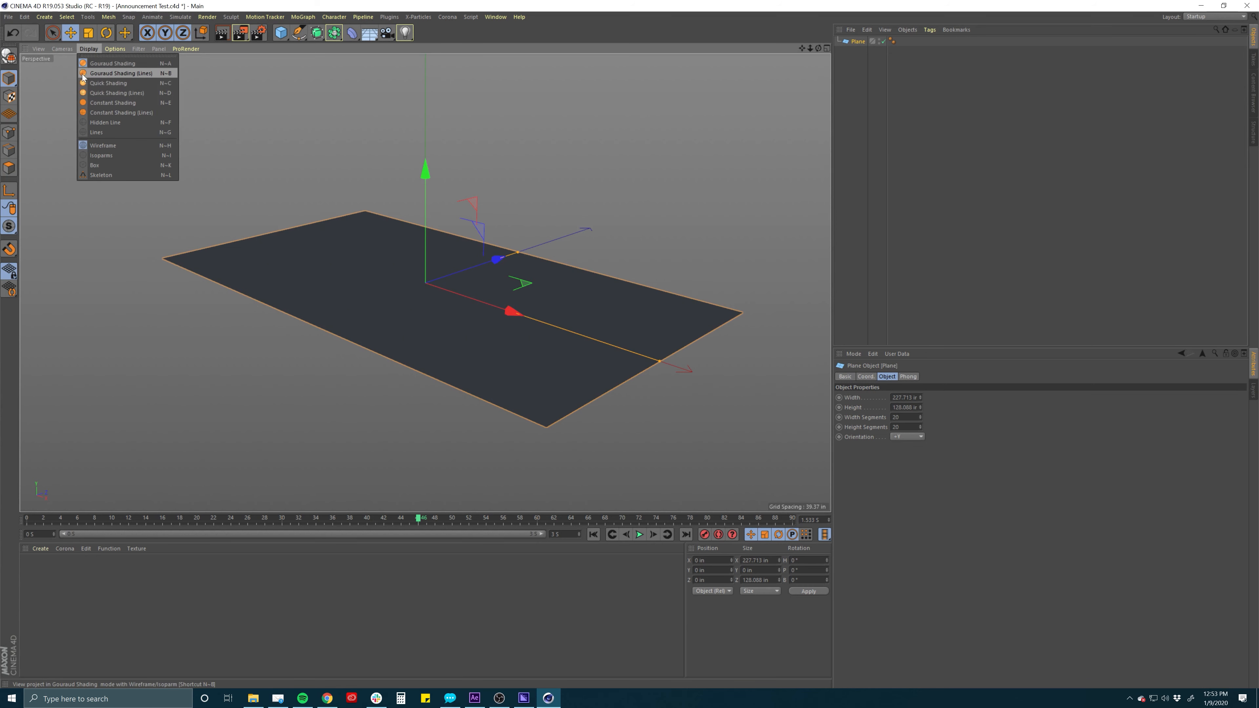
click(90, 49)
click(90, 49)
click(137, 73)
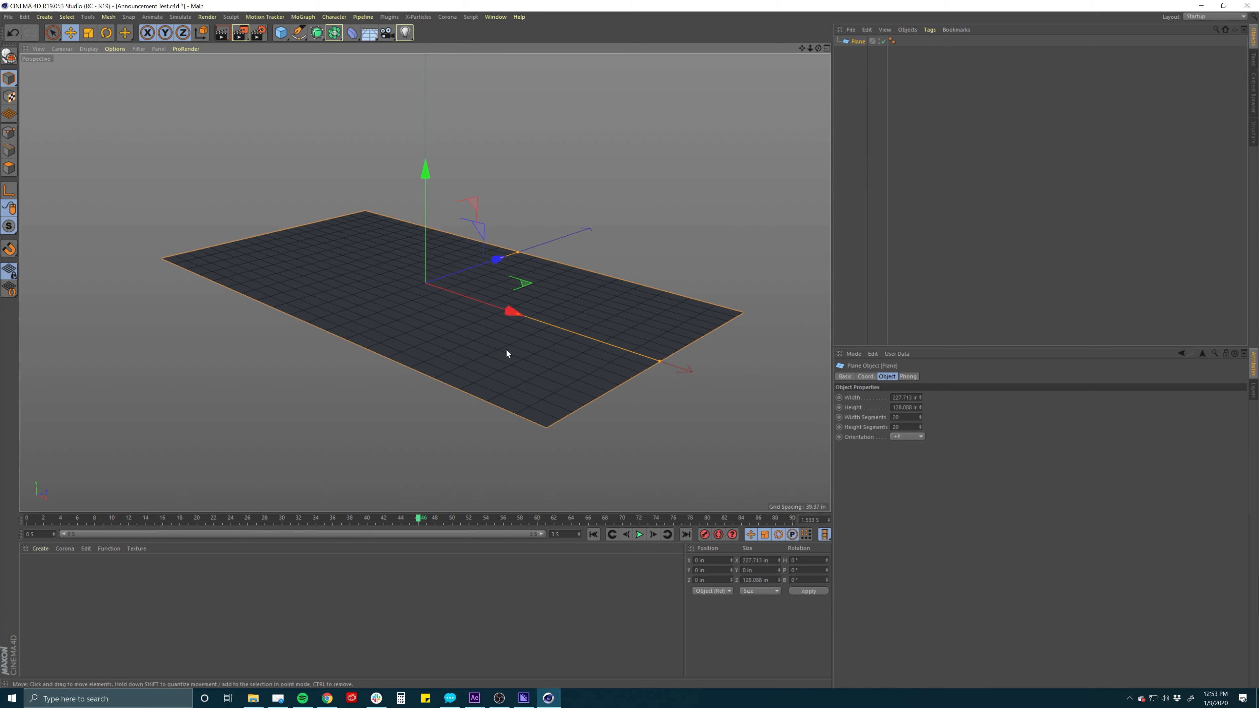
Set the plane's width segments to 5 and height segments to 10, and deselect it
drag(903, 418, 873, 419)
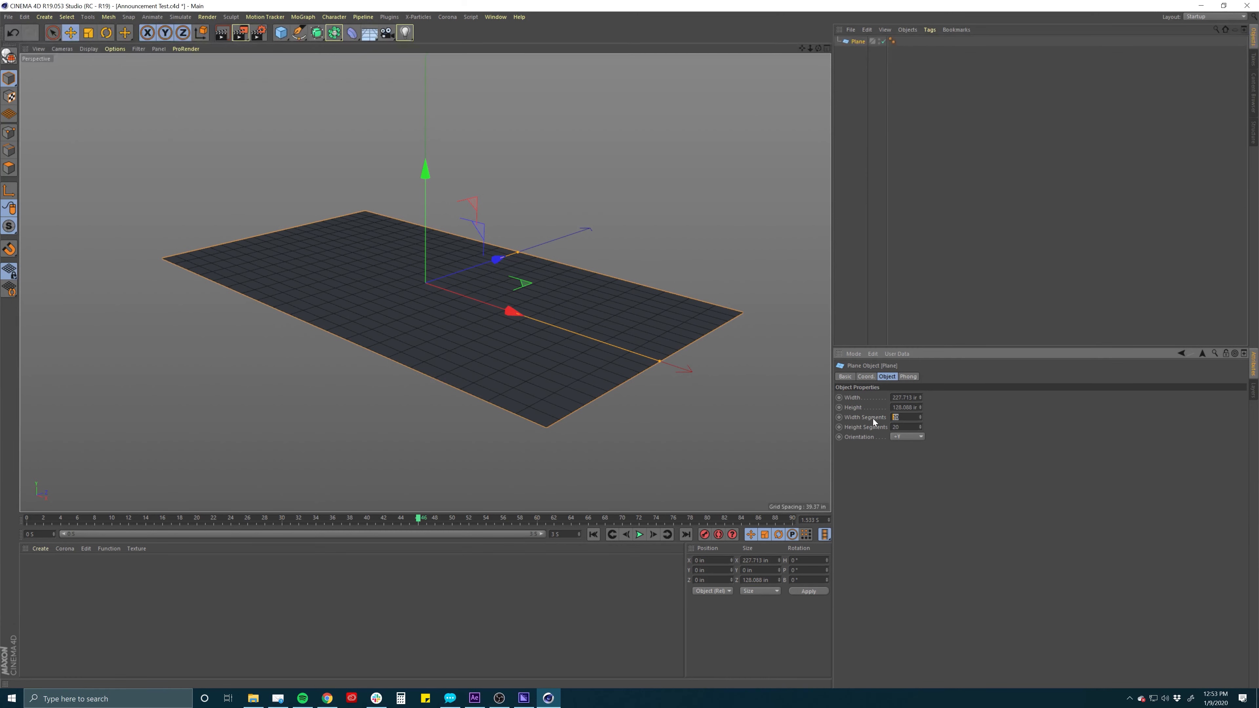
text(10)
key(Tab)
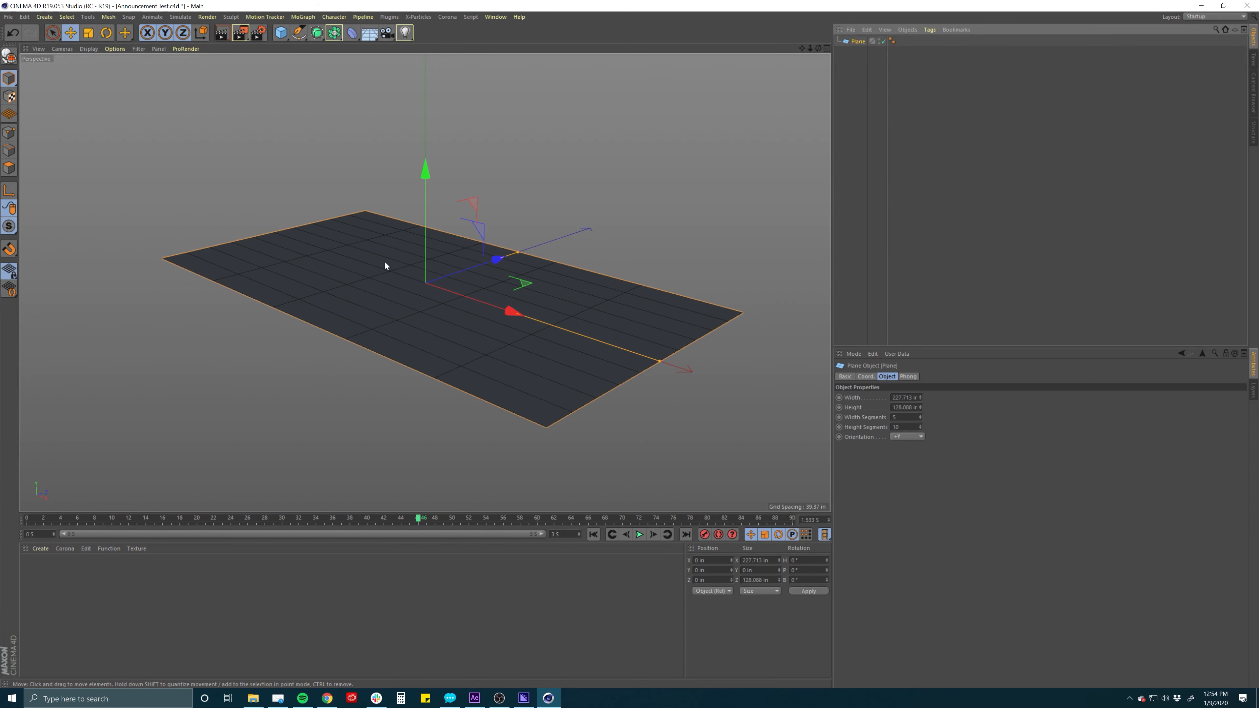
click(855, 64)
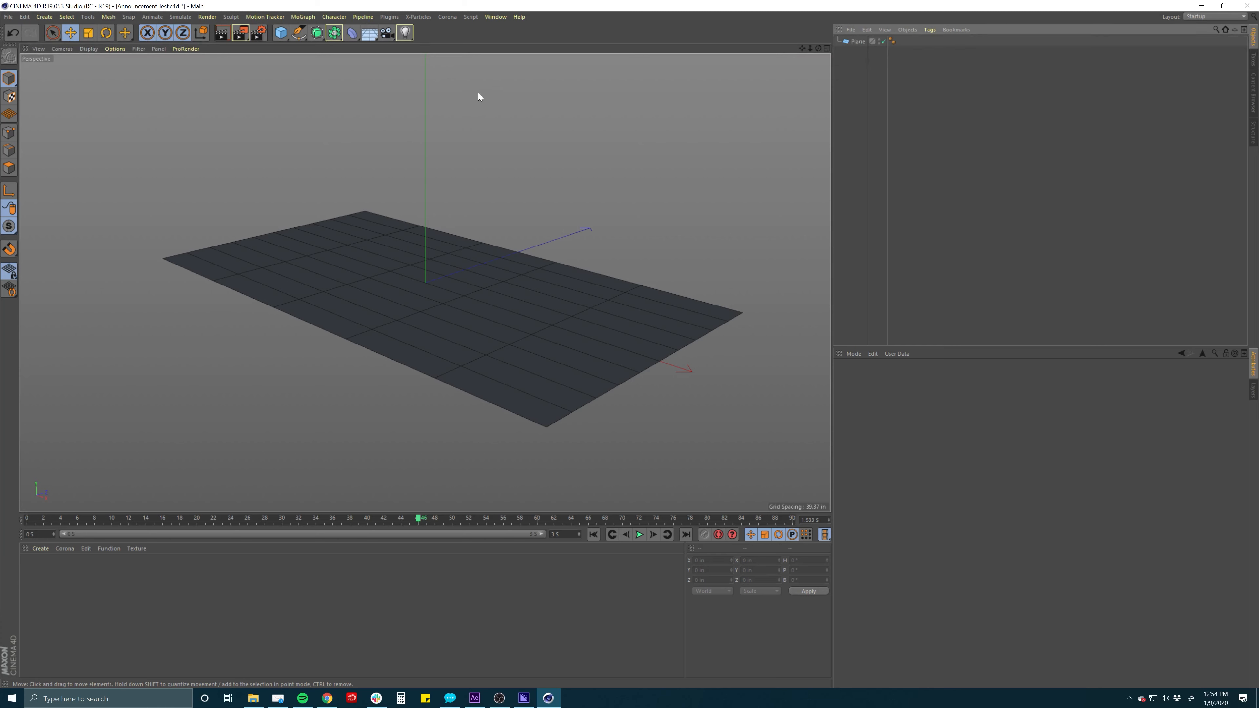
Add a camera, look through it, and review its physical, details, stereoscopic and object properties
drag(385, 35, 421, 48)
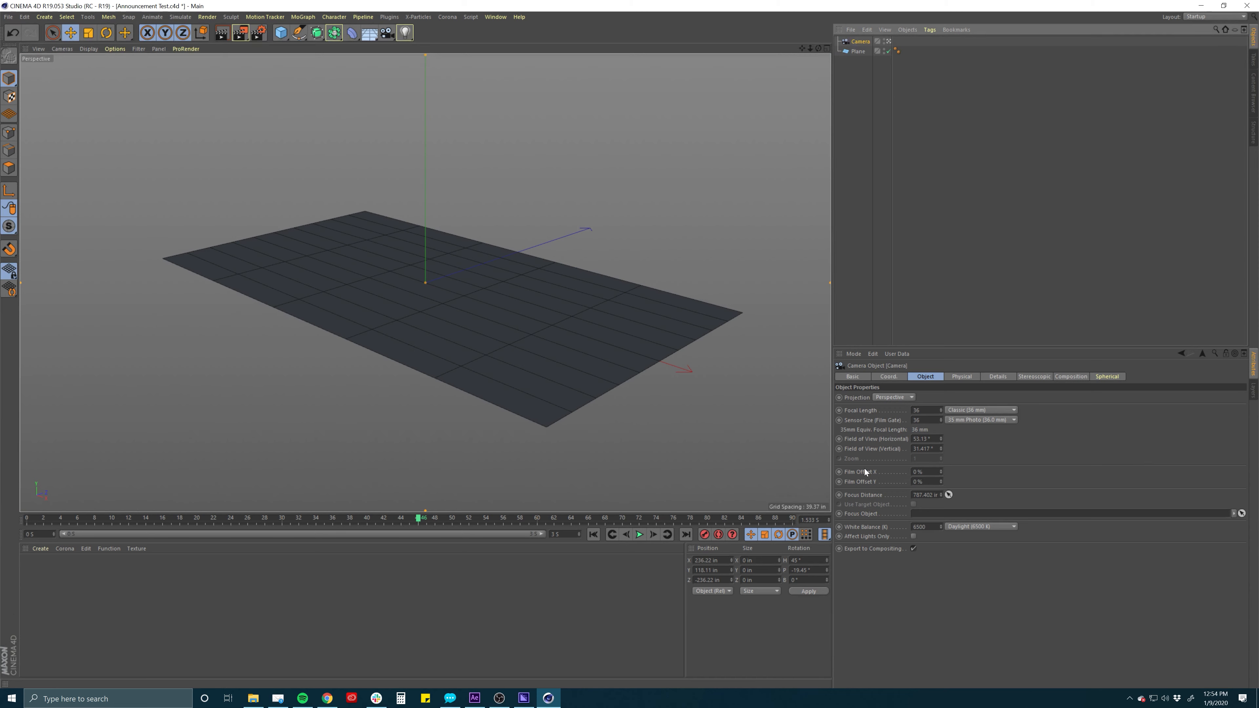
click(968, 376)
click(992, 376)
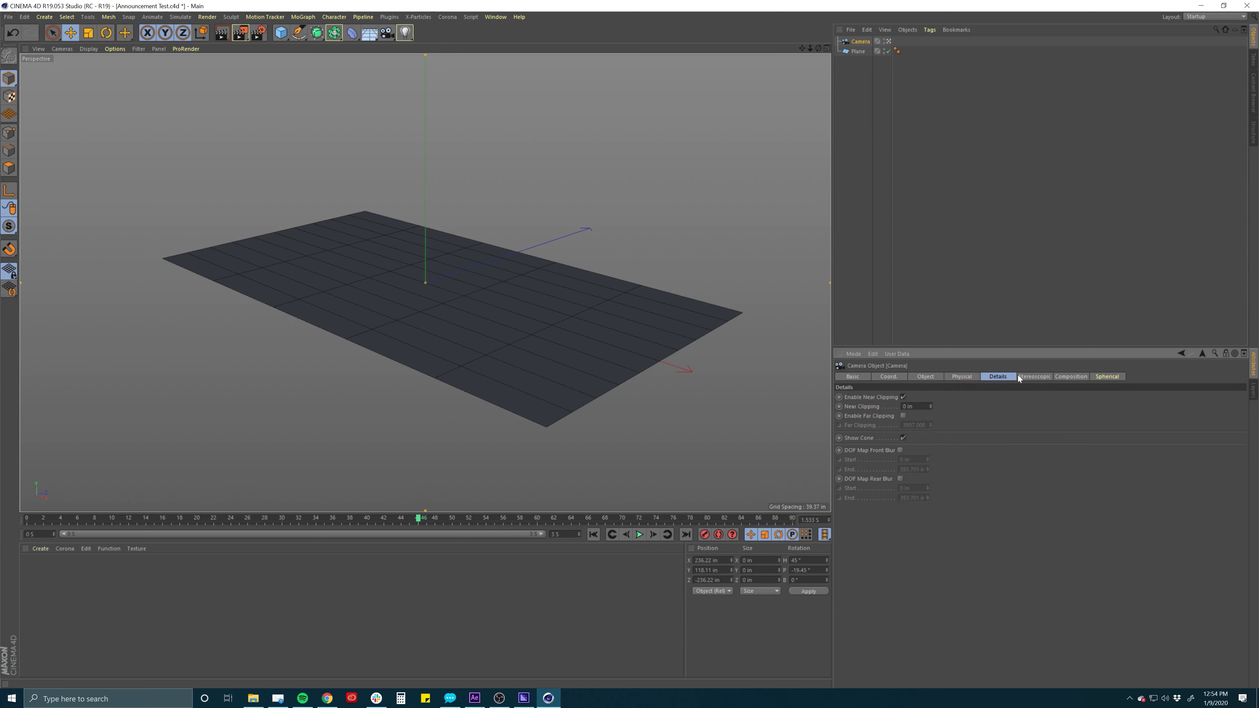
click(1020, 375)
click(934, 377)
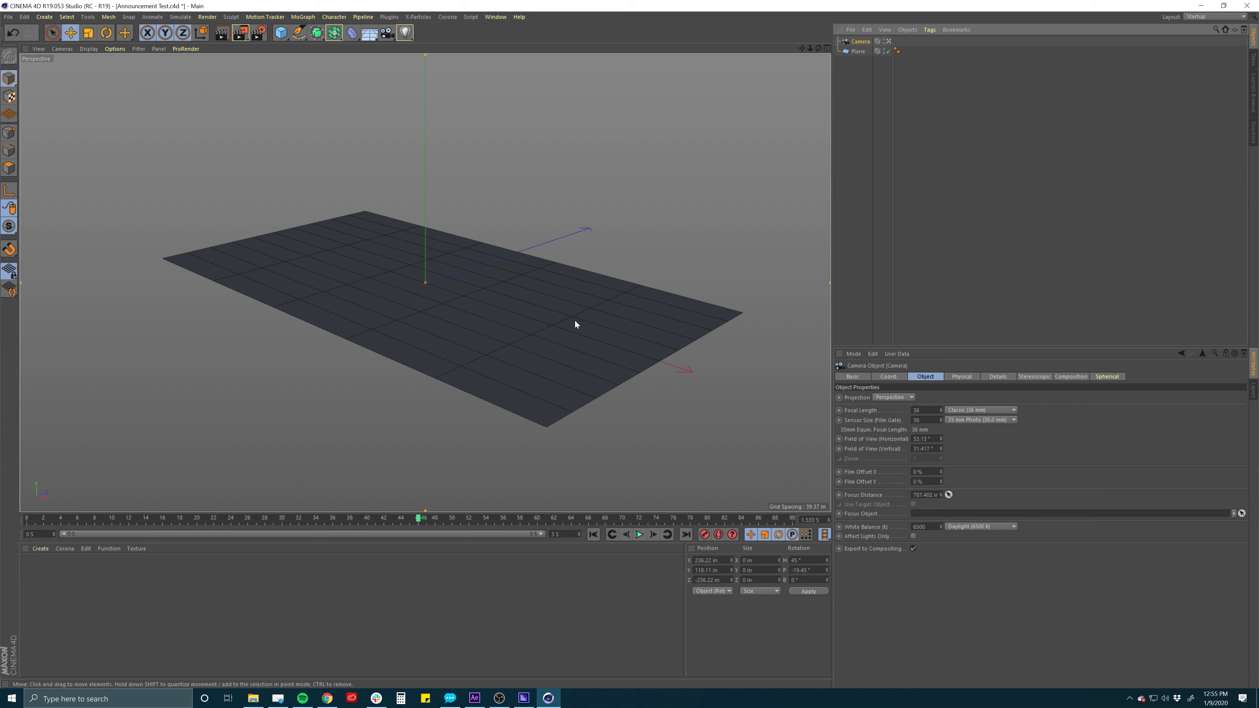
Set the camera's heading rotation to 0° and its pitch to -90° so it faces straight down
click(889, 377)
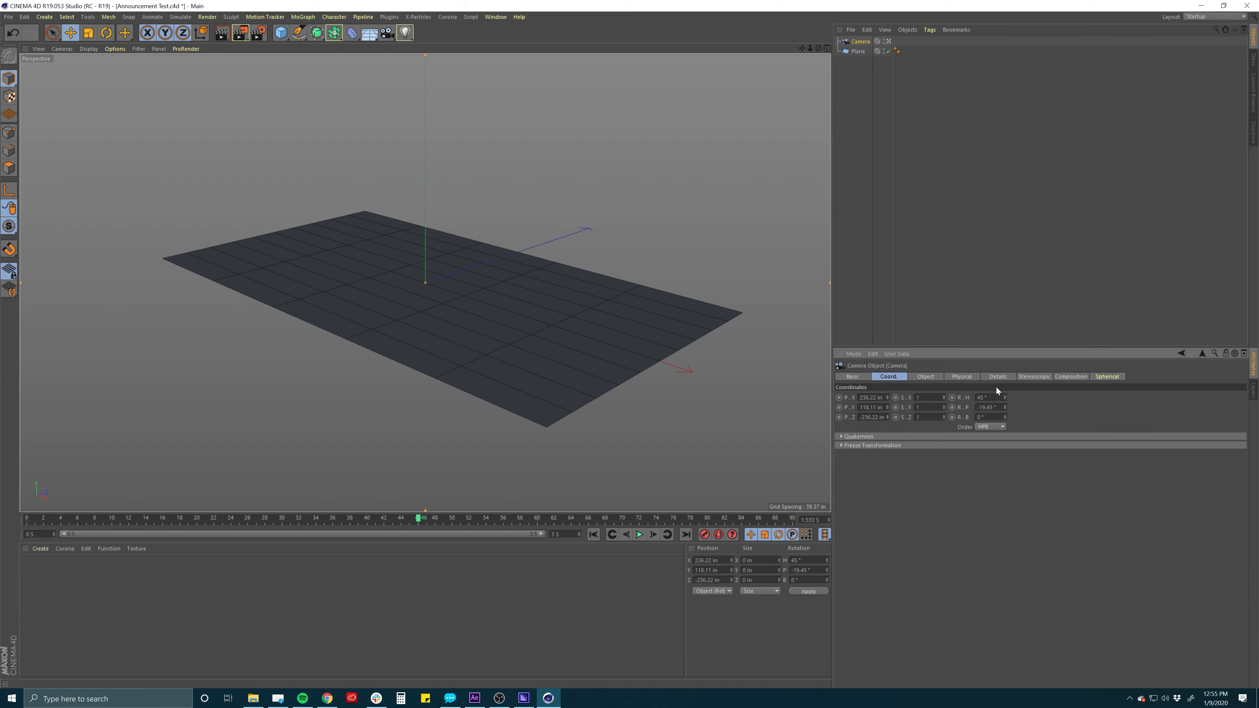
drag(987, 397, 977, 397)
text(0)
key(Return)
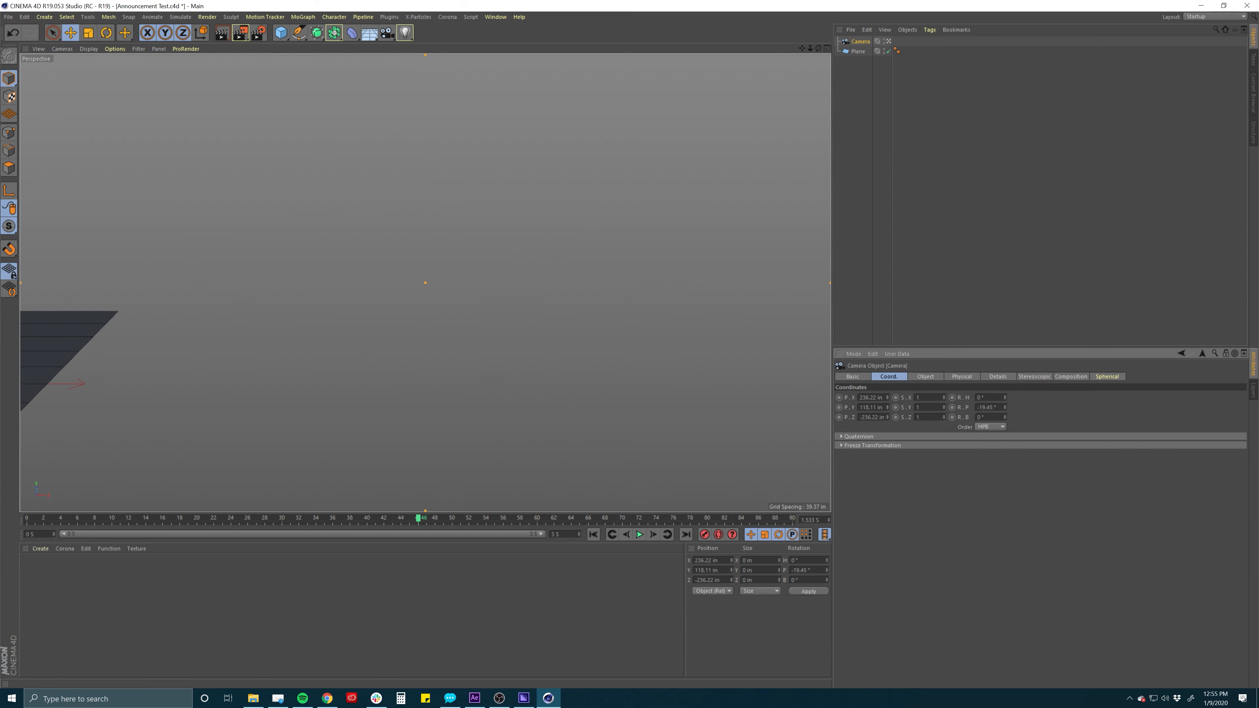
double_click(987, 407)
text(-90)
key(Return)
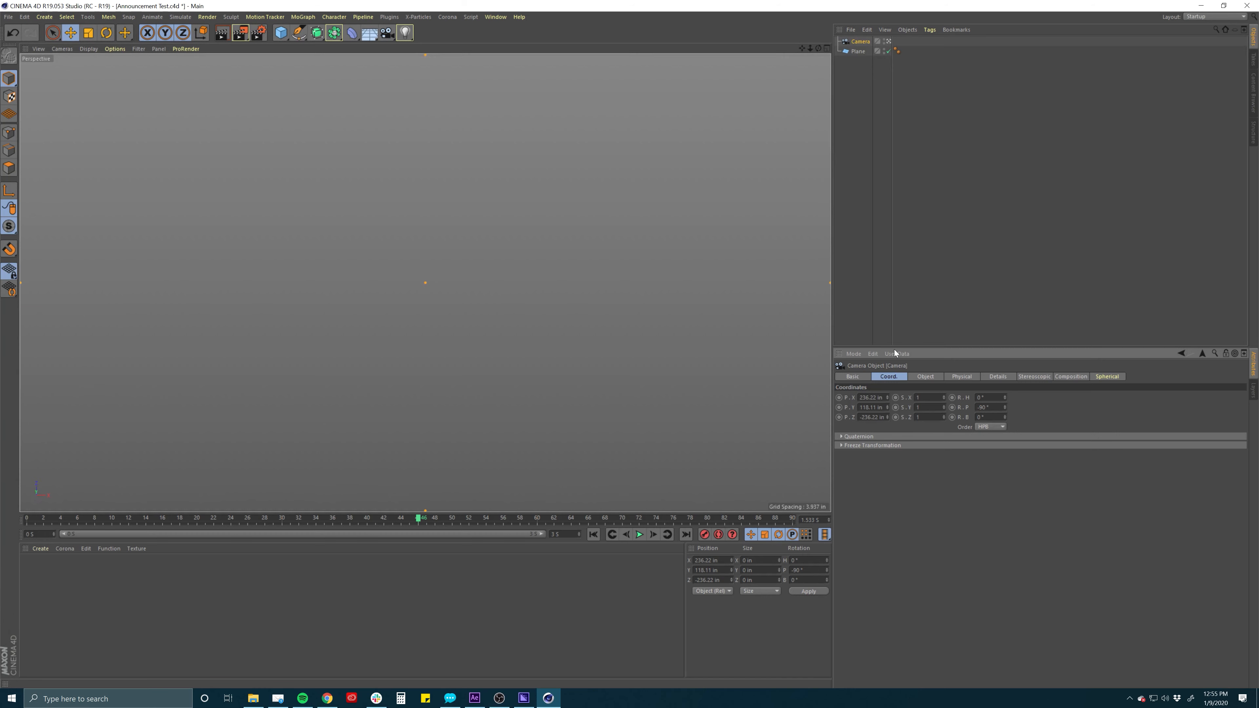
click(844, 188)
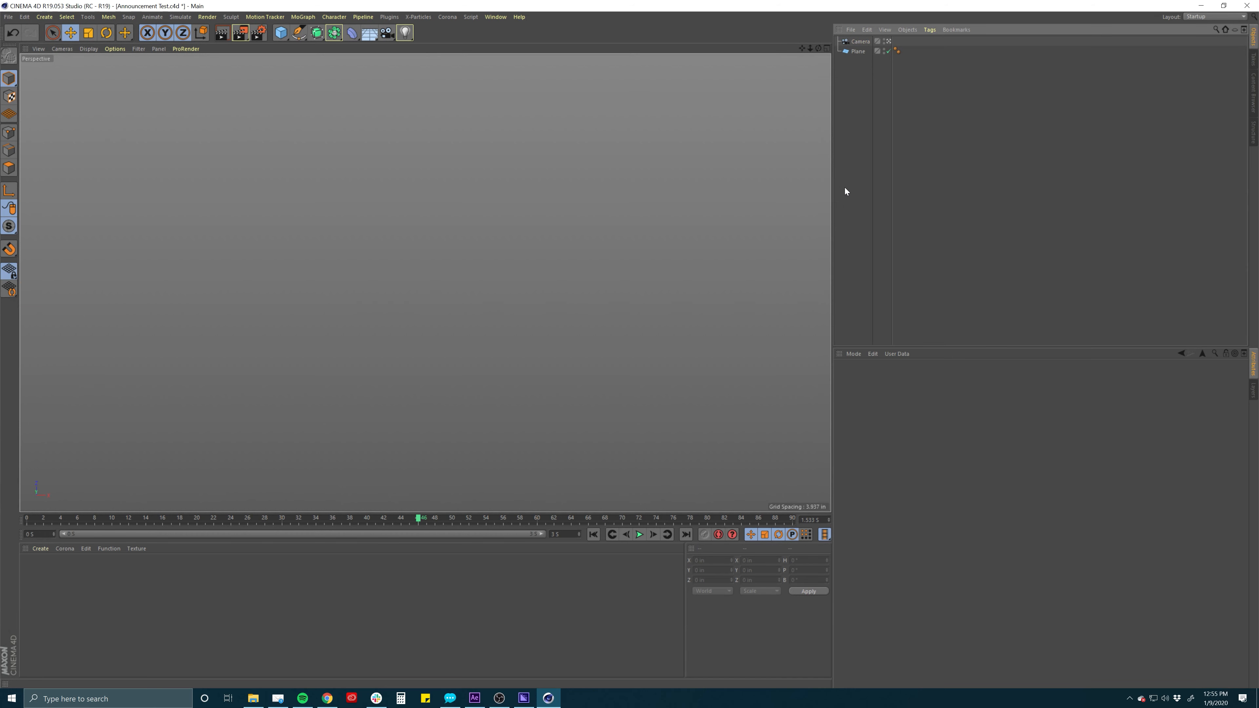
Move the selected camera back and over the plane so the plane sits near the middle of its view
click(861, 43)
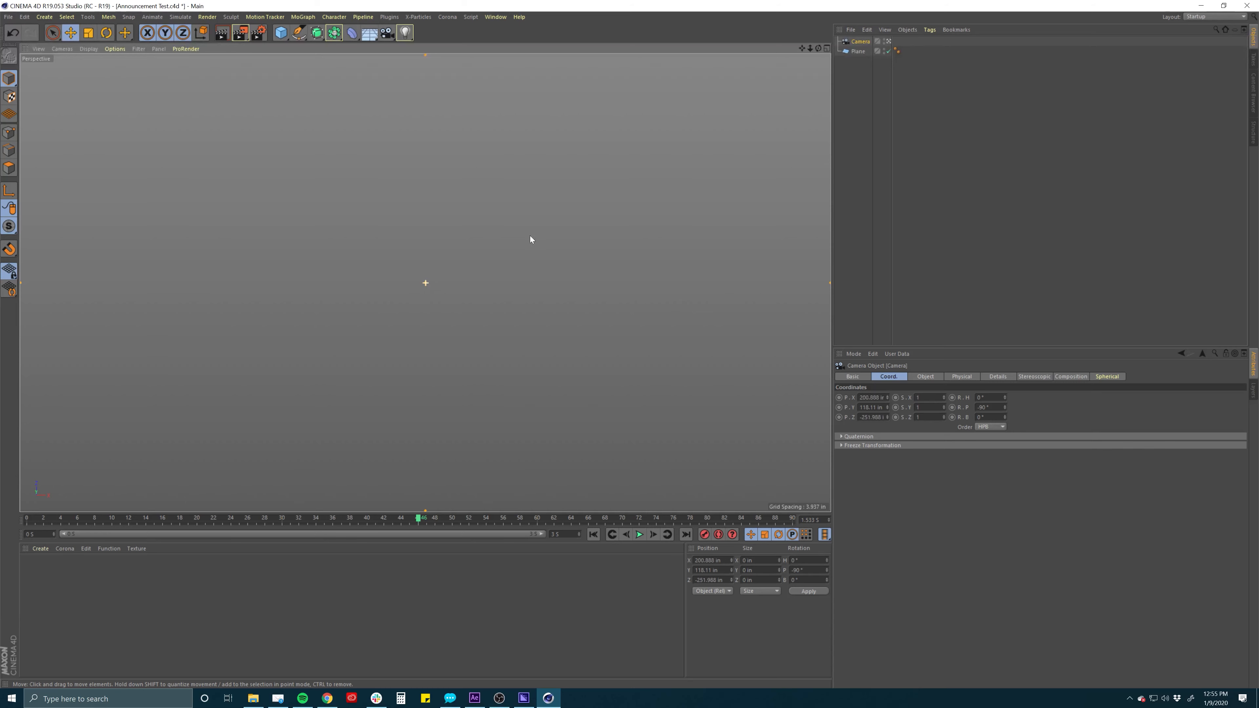
alt+middle_drag(530, 240, 750, 141)
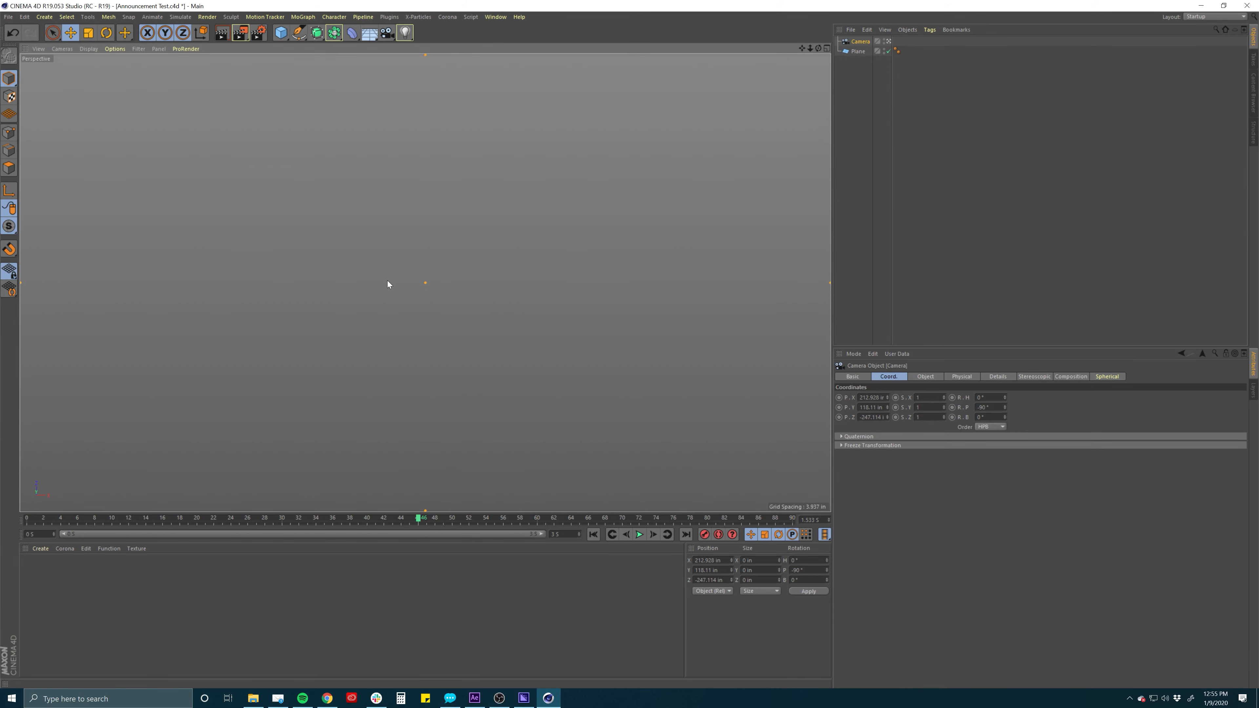
scroll(409, 259, down, 3)
scroll(409, 263, down, 5)
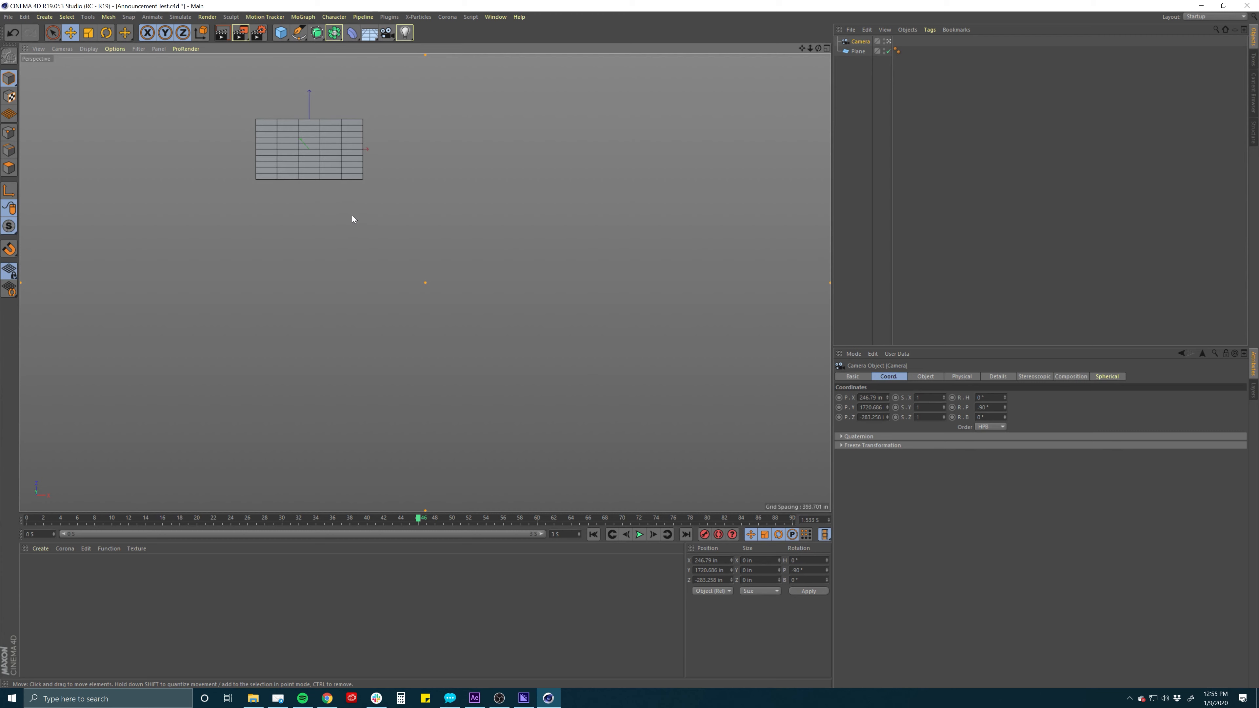
alt+middle_drag(313, 163, 438, 307)
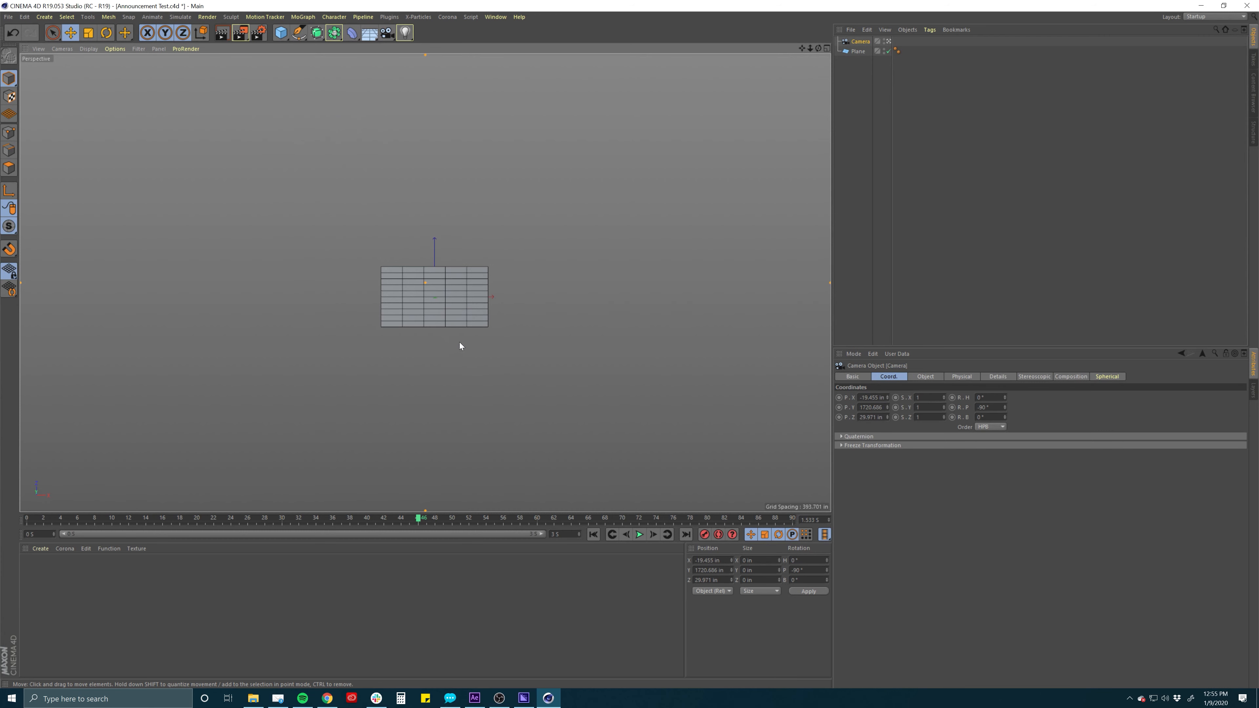
scroll(459, 343, up, 2)
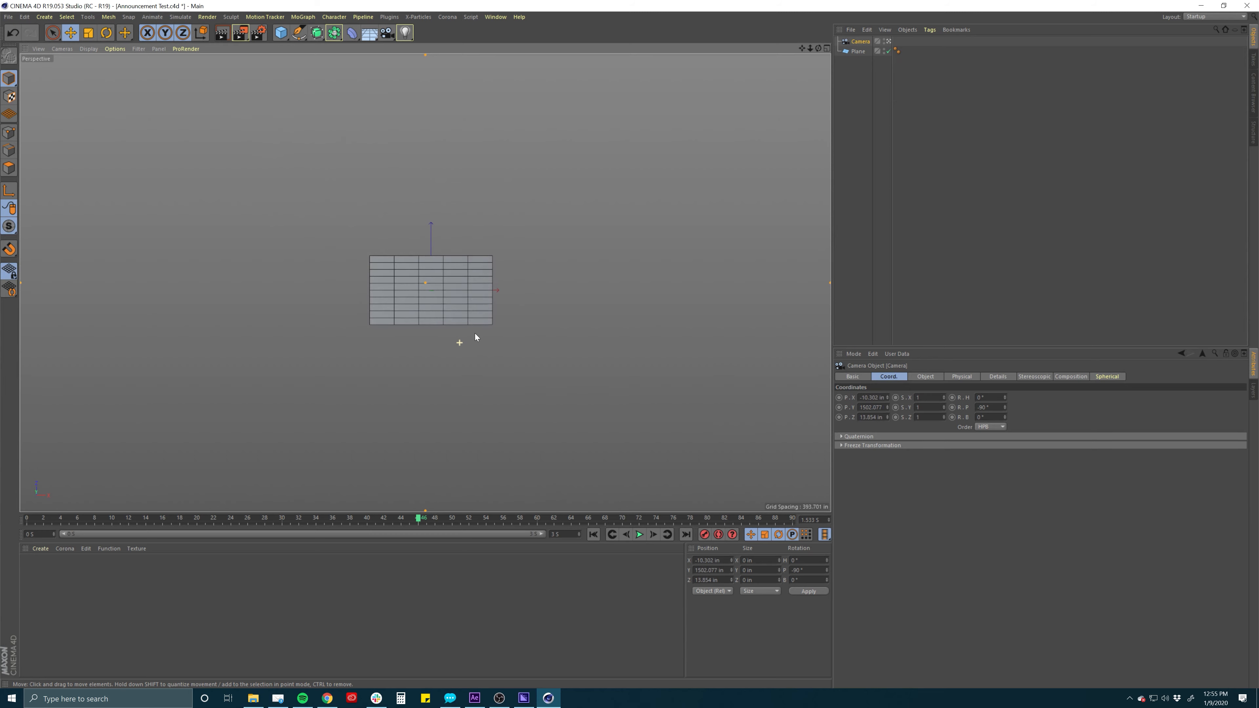
Orbit the camera off its overhead angle and restore its pitch to -90° and heading to 0°
alt+drag(449, 323, 404, 302)
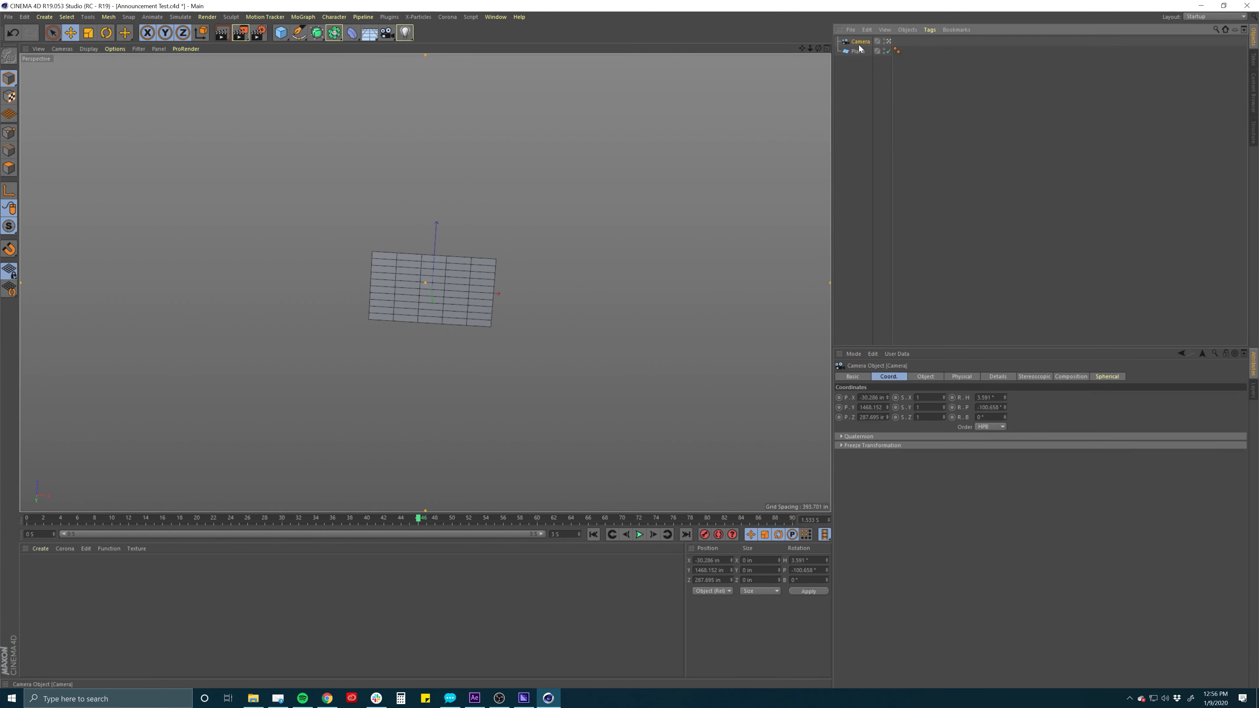
click(989, 407)
key(BackSpace)
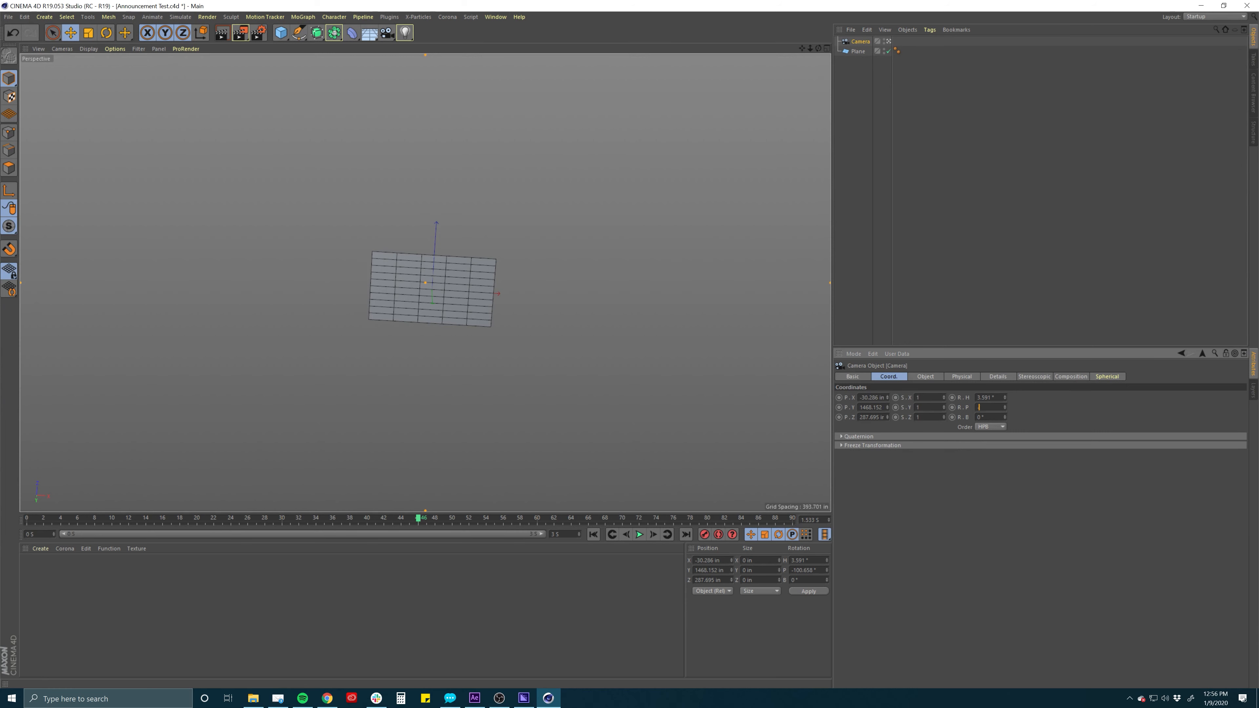
text(-90)
key(Tab)
drag(996, 397, 948, 400)
text(0)
key(Return)
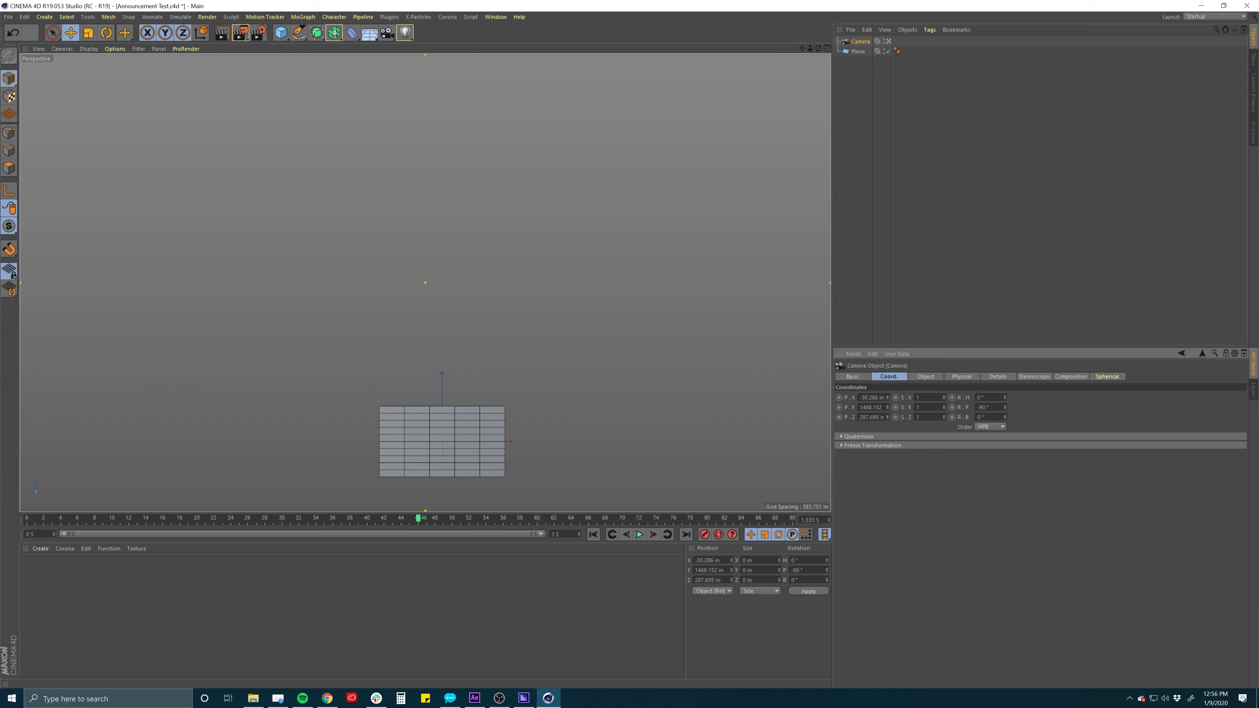
Recenter the plane in the camera view and bring the camera closer, to a height of about 861 in
click(914, 155)
click(860, 41)
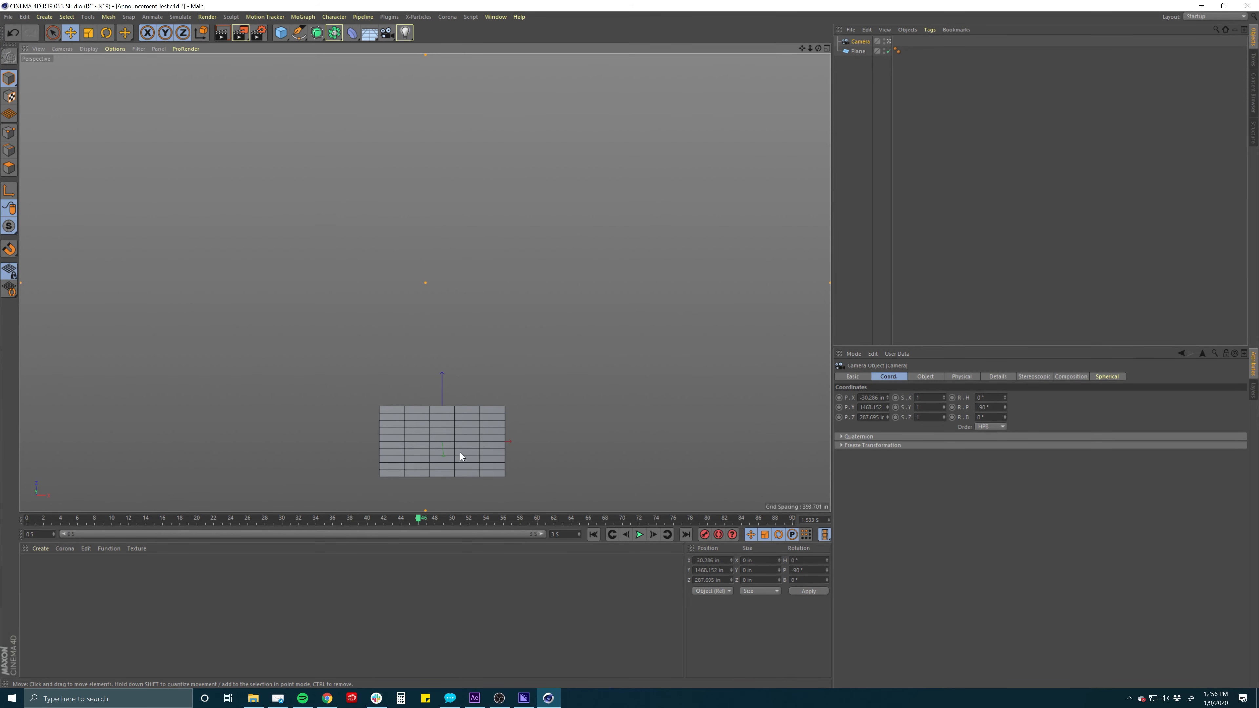
drag(457, 456, 439, 298)
scroll(422, 284, up, 10)
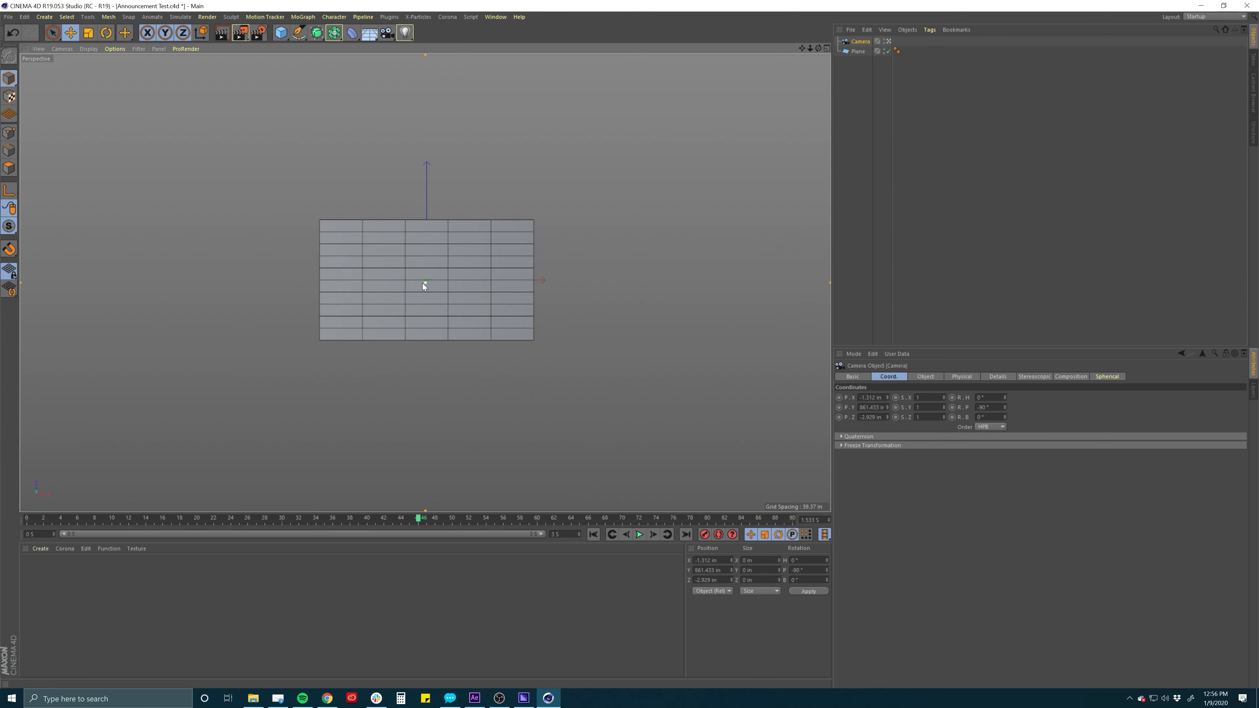
Lower the camera to a height of about 221 in so the plane fills its view
scroll(422, 284, up, 3)
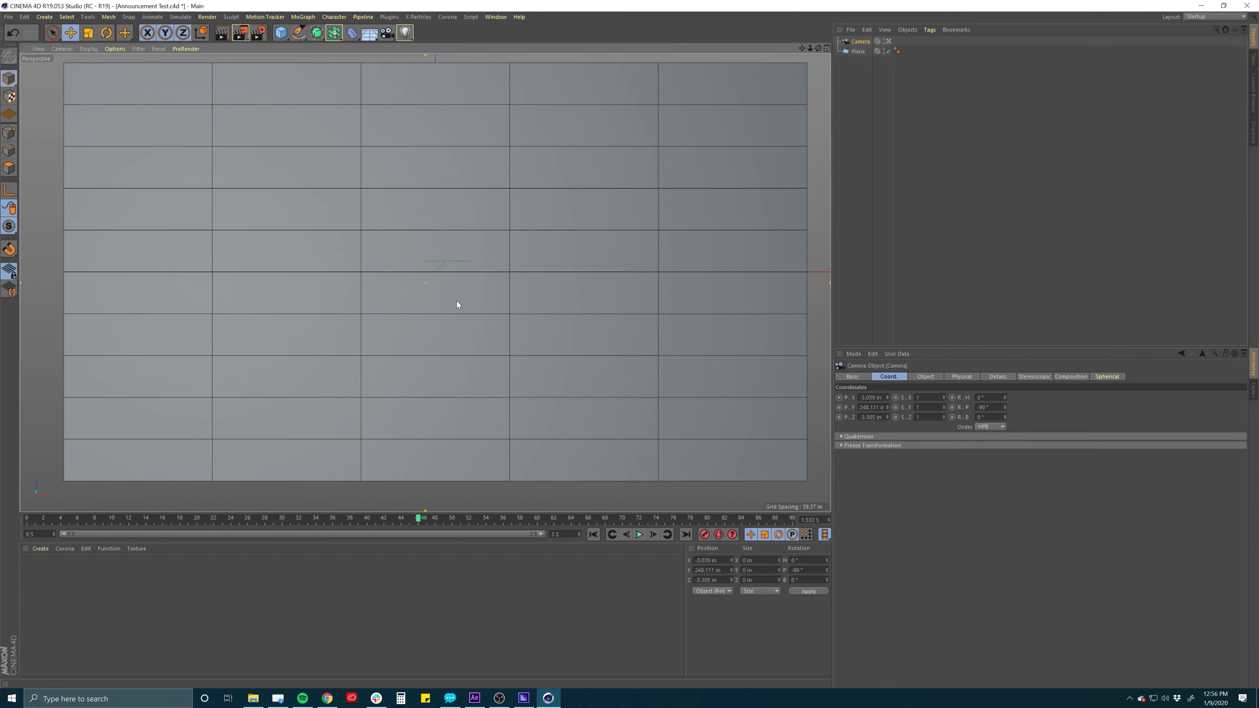
scroll(507, 291, up, 3)
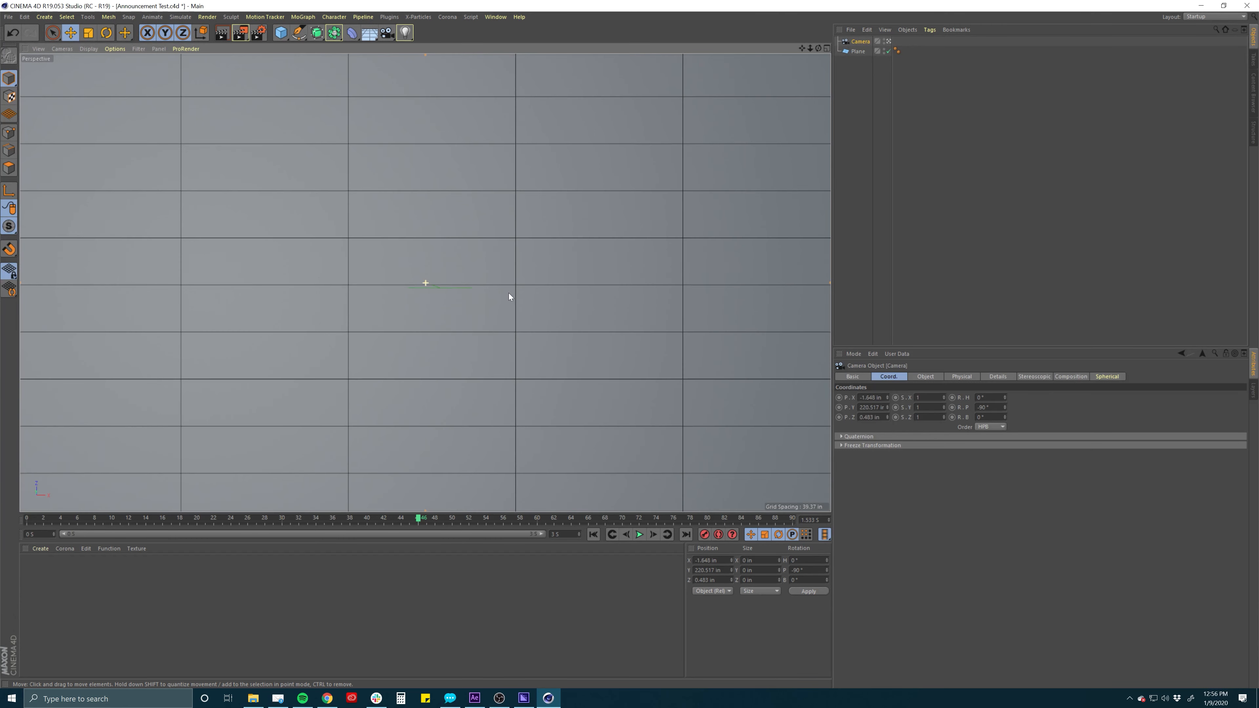
alt+middle_drag(508, 293, 511, 295)
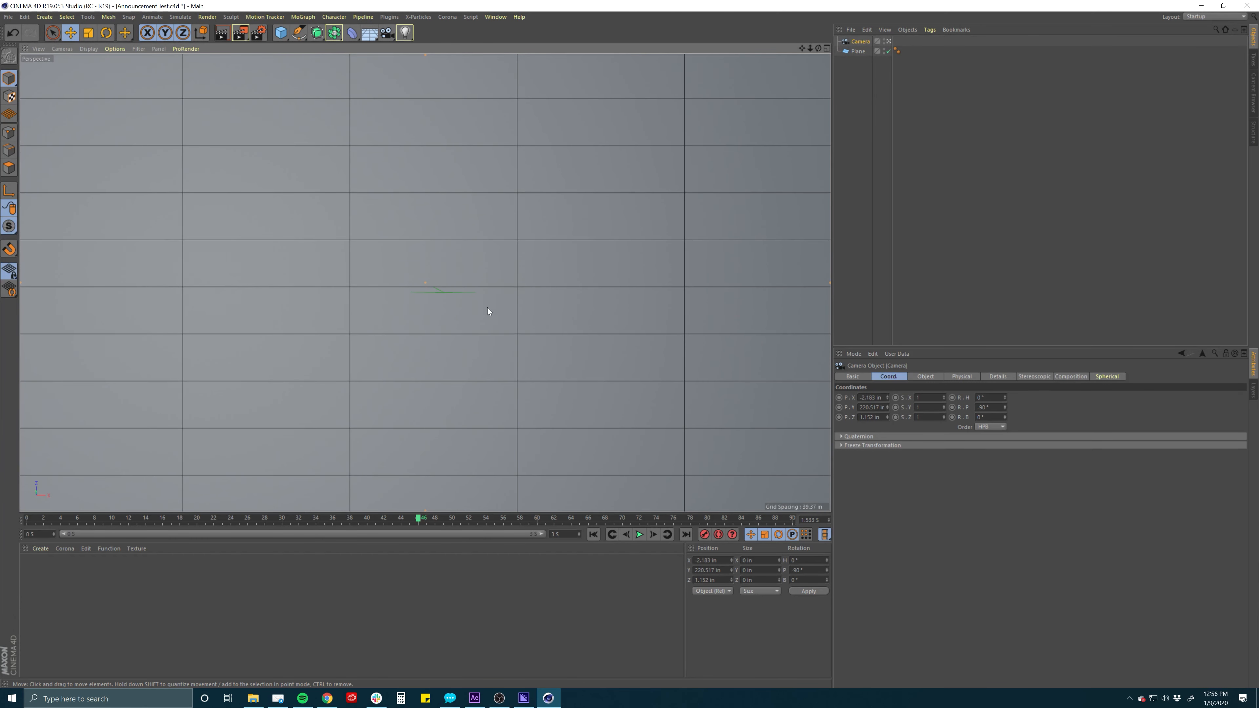
Leave the camera view and render a preview of the plane from an angled perspective
click(852, 106)
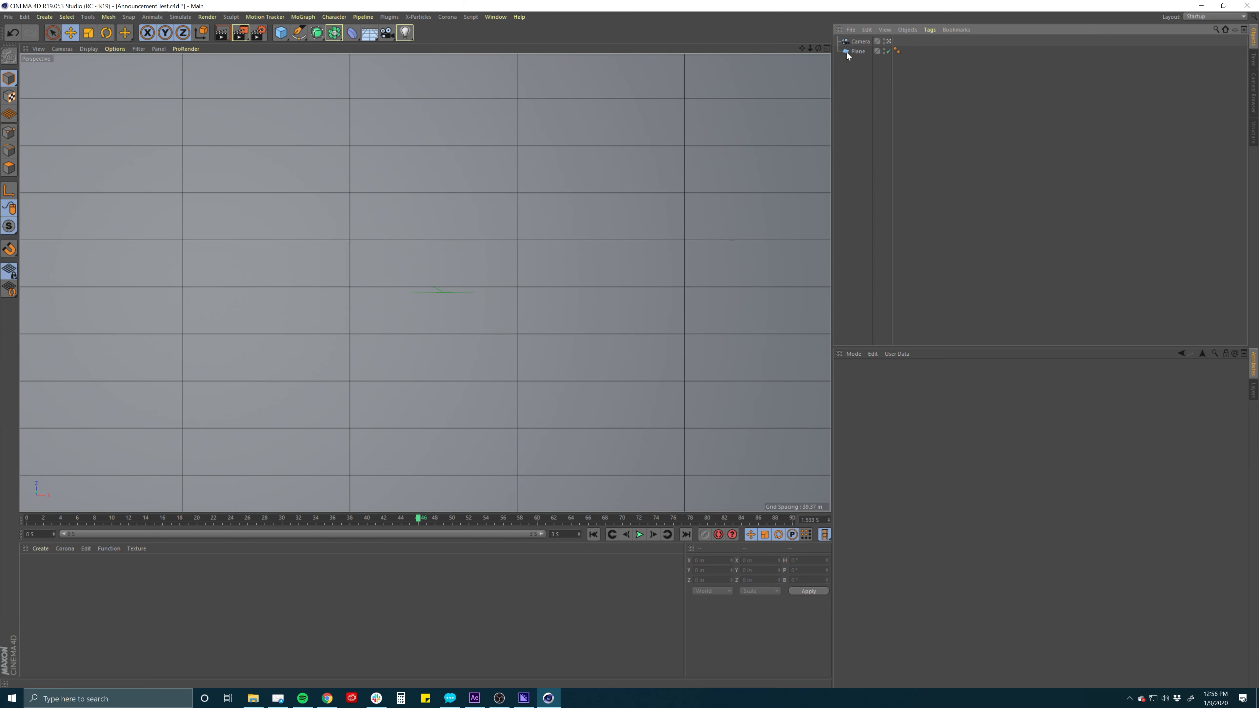
click(862, 43)
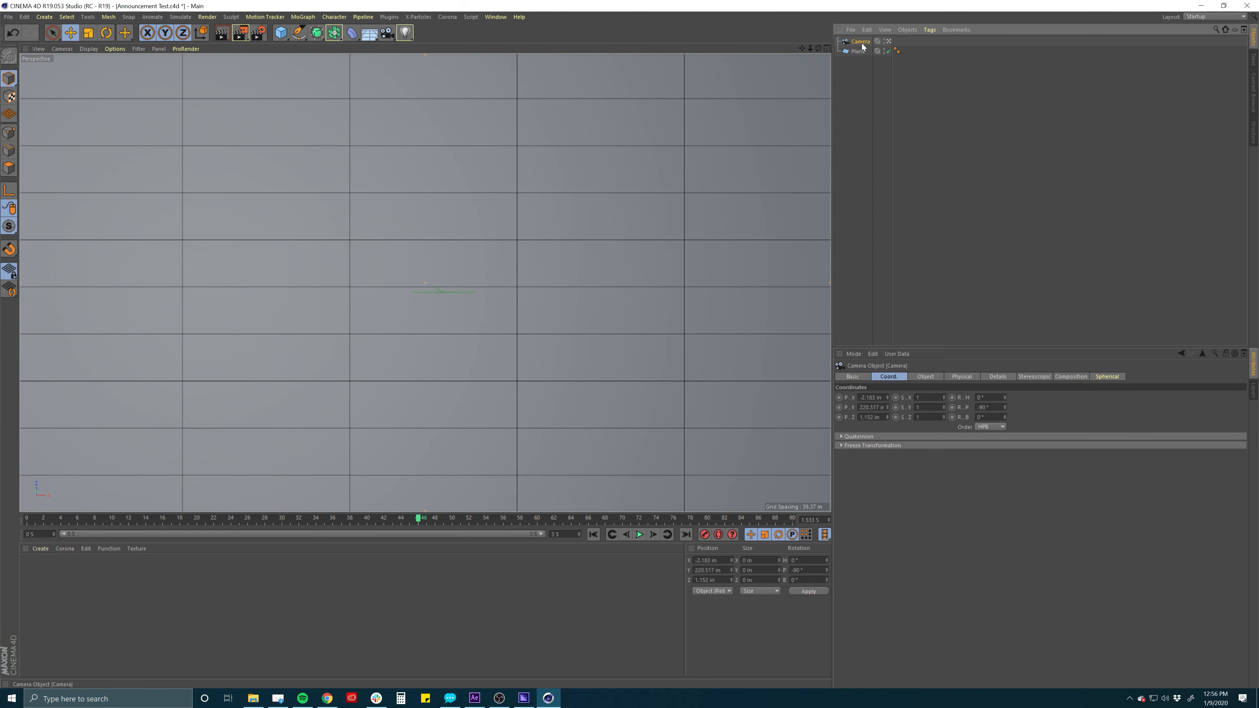
click(888, 42)
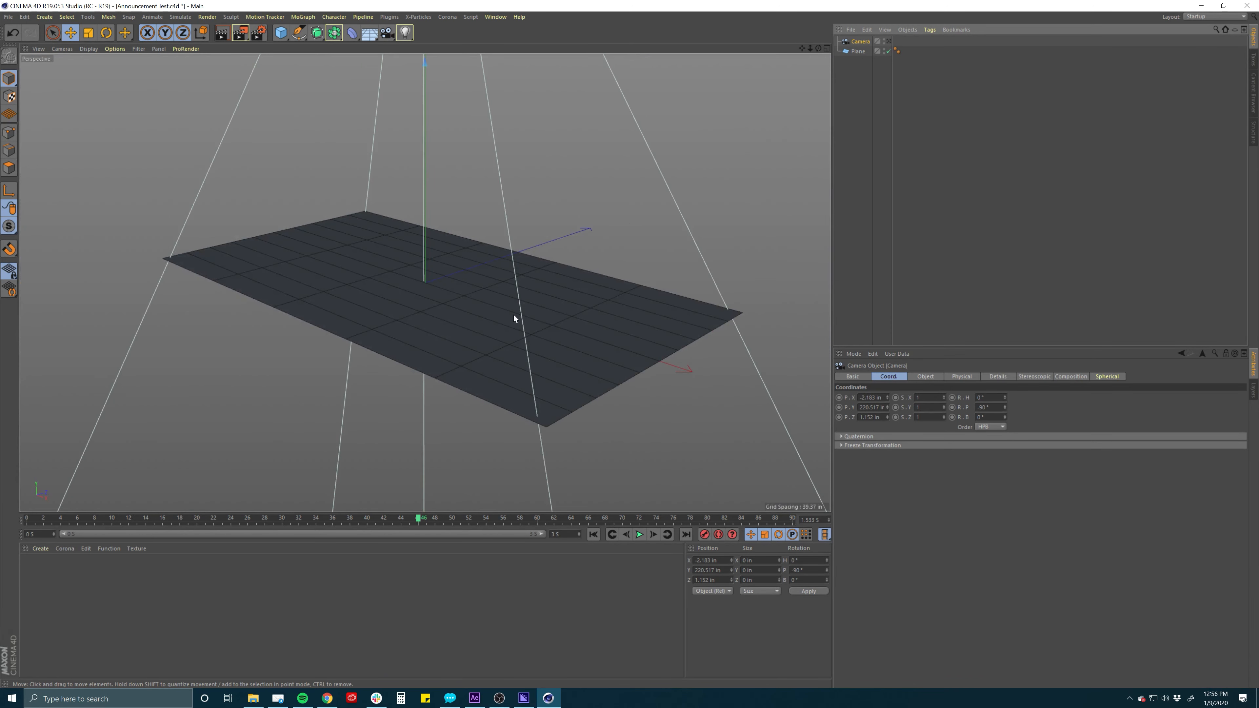
scroll(513, 318, down, 10)
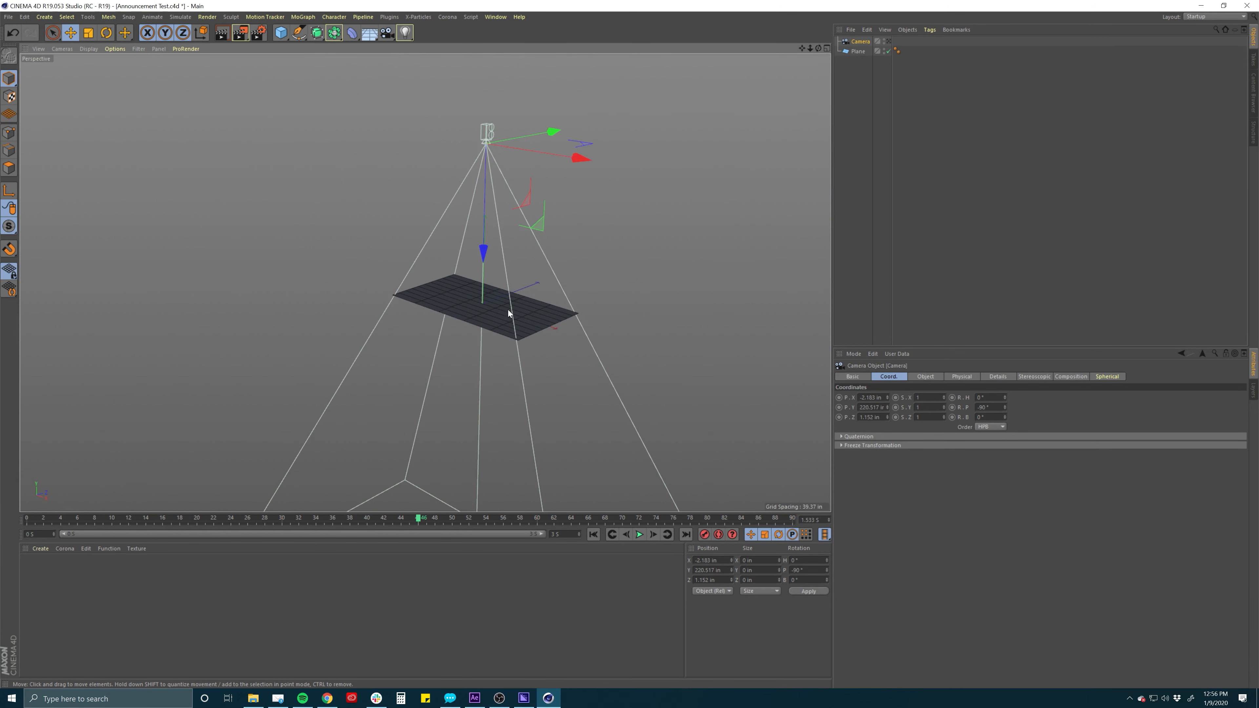
alt+drag(475, 291, 482, 117)
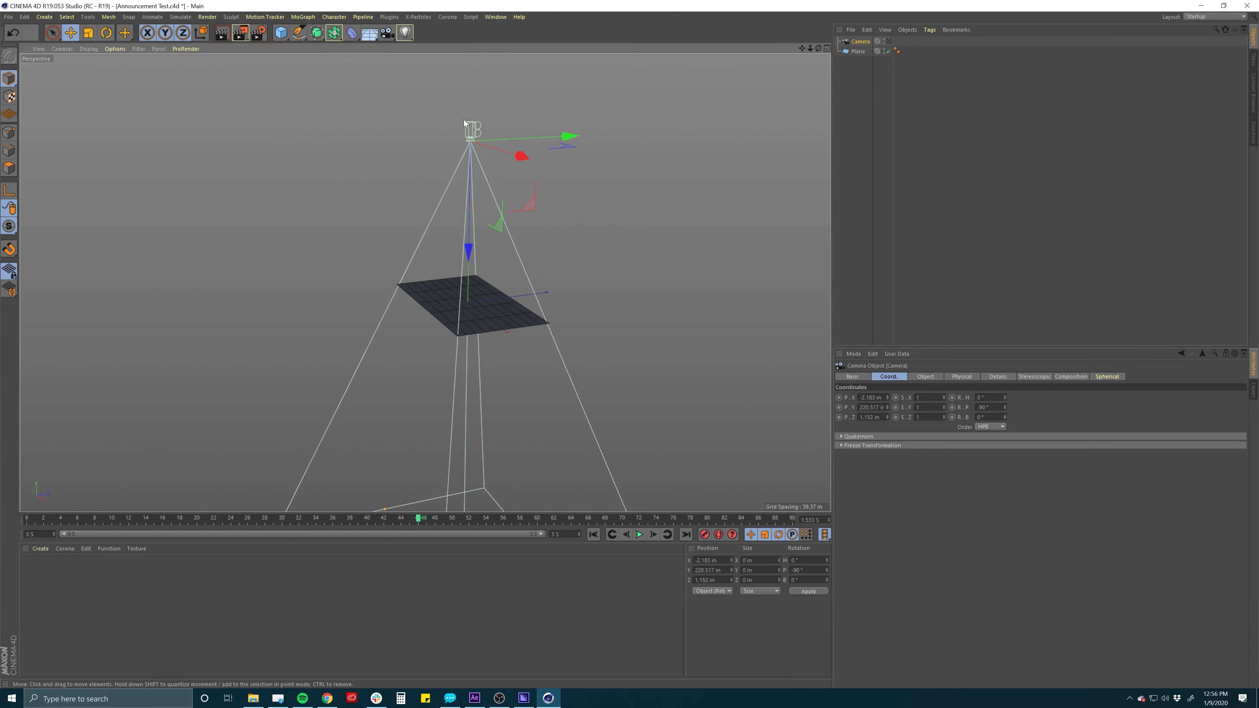
alt+drag(464, 338, 520, 370)
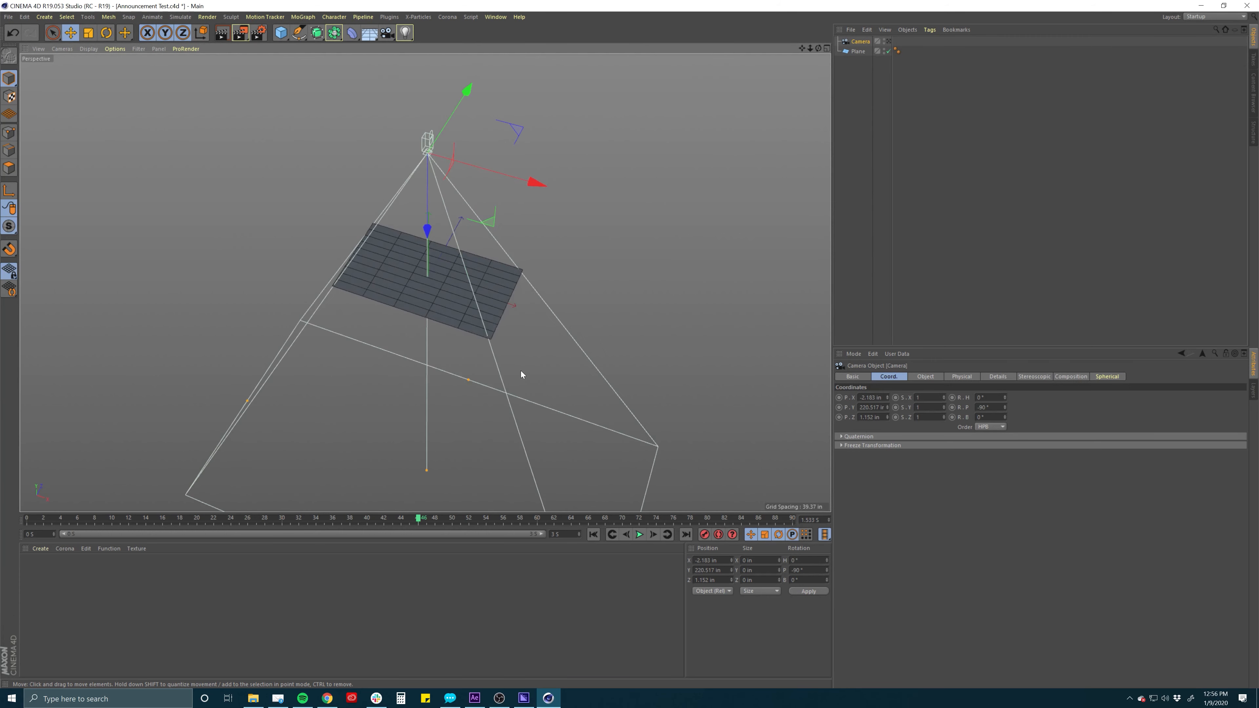
scroll(452, 300, up, 5)
alt+drag(443, 358, 455, 348)
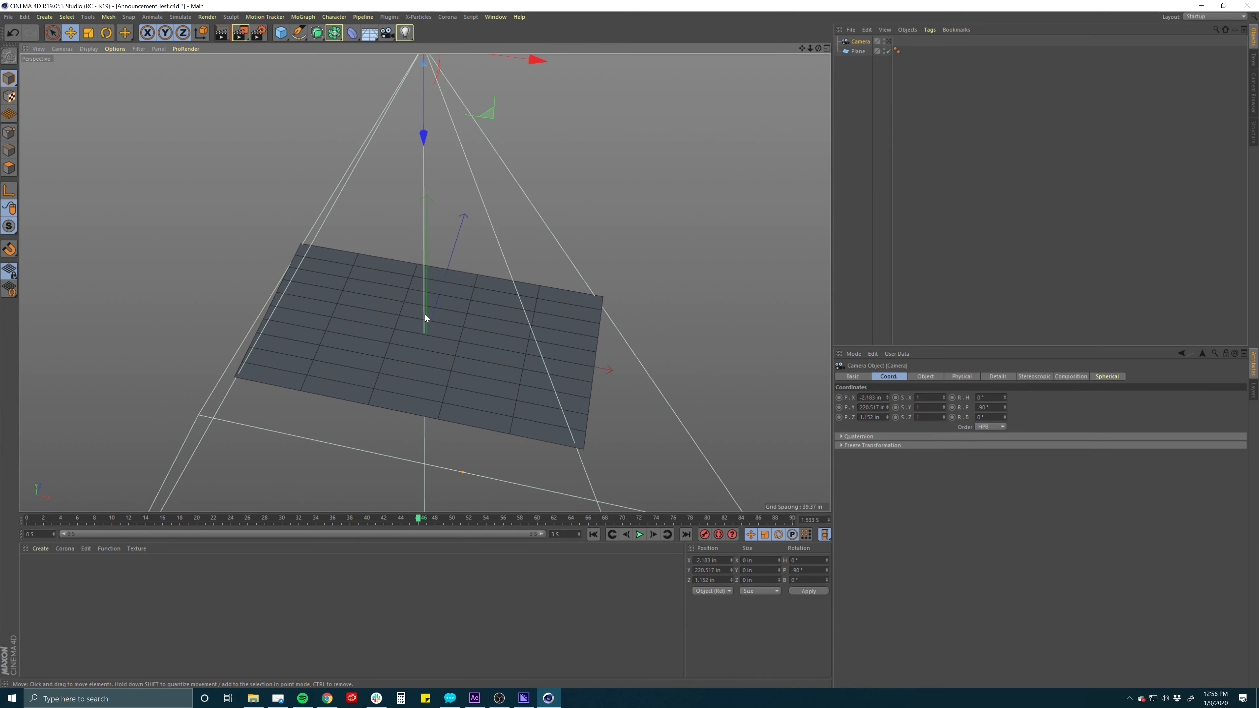
click(222, 34)
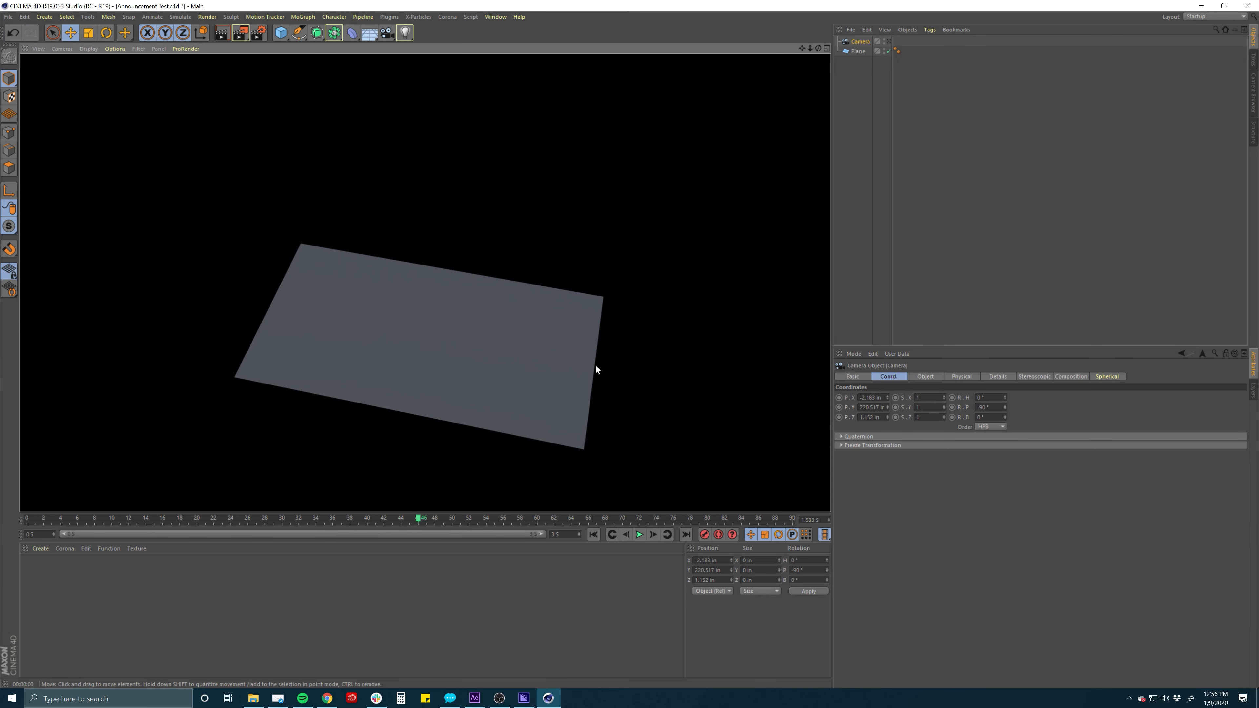
click(895, 219)
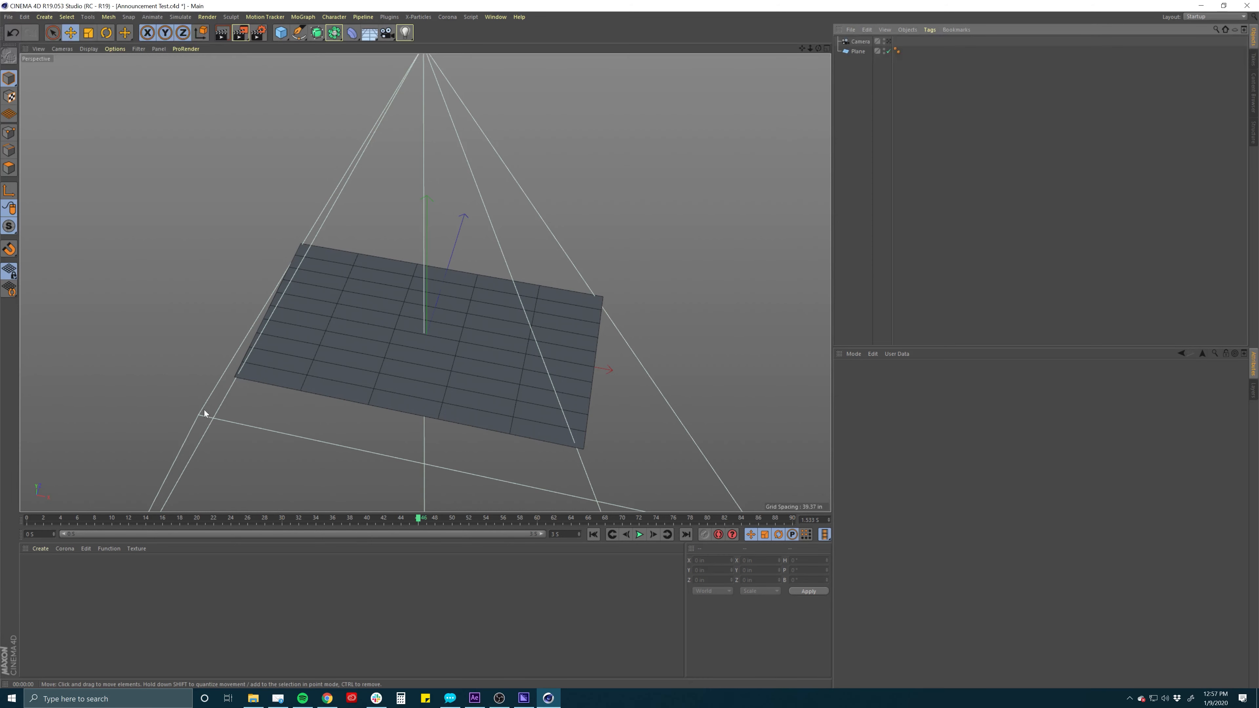
Create a new standard material and open it in a slightly enlarged Material Editor
click(41, 549)
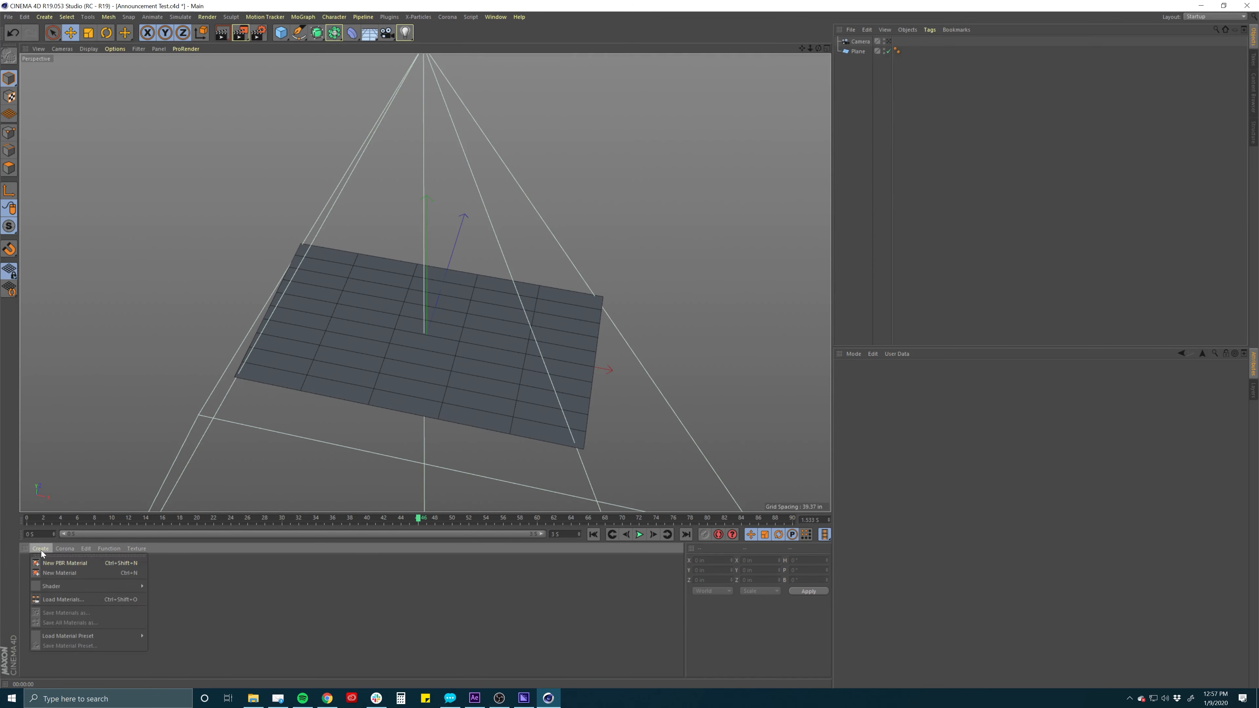
click(56, 573)
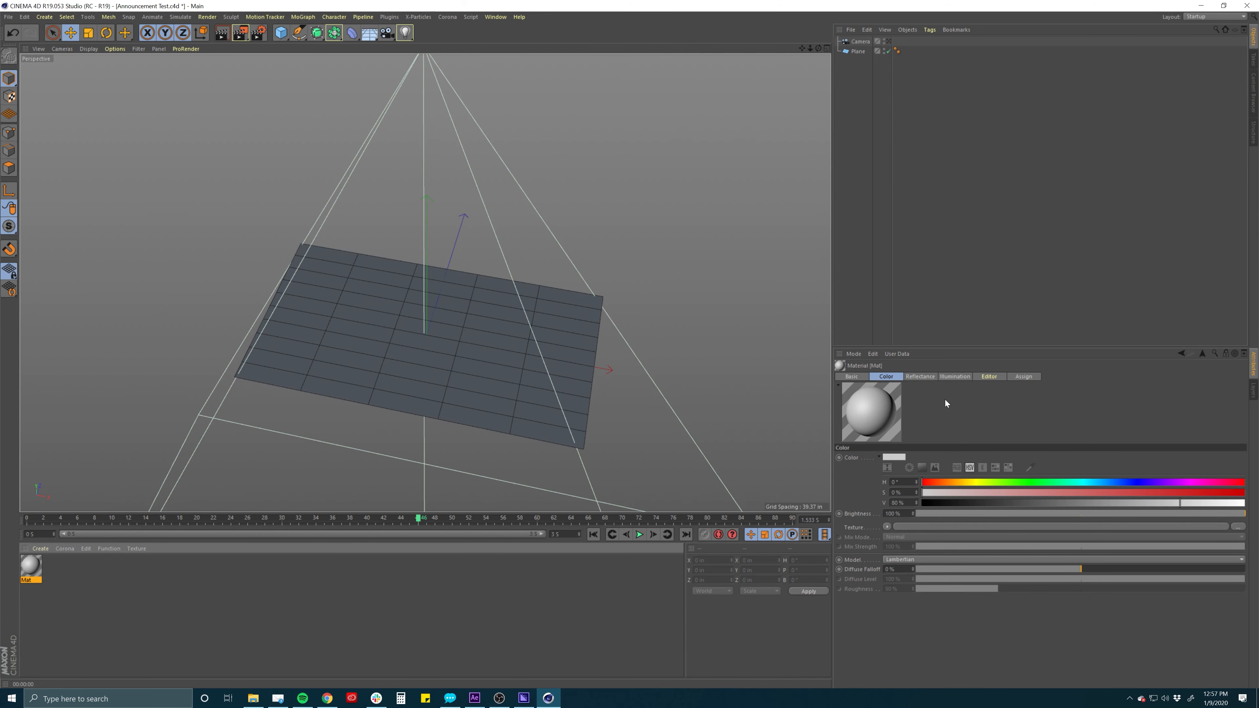
double_click(31, 566)
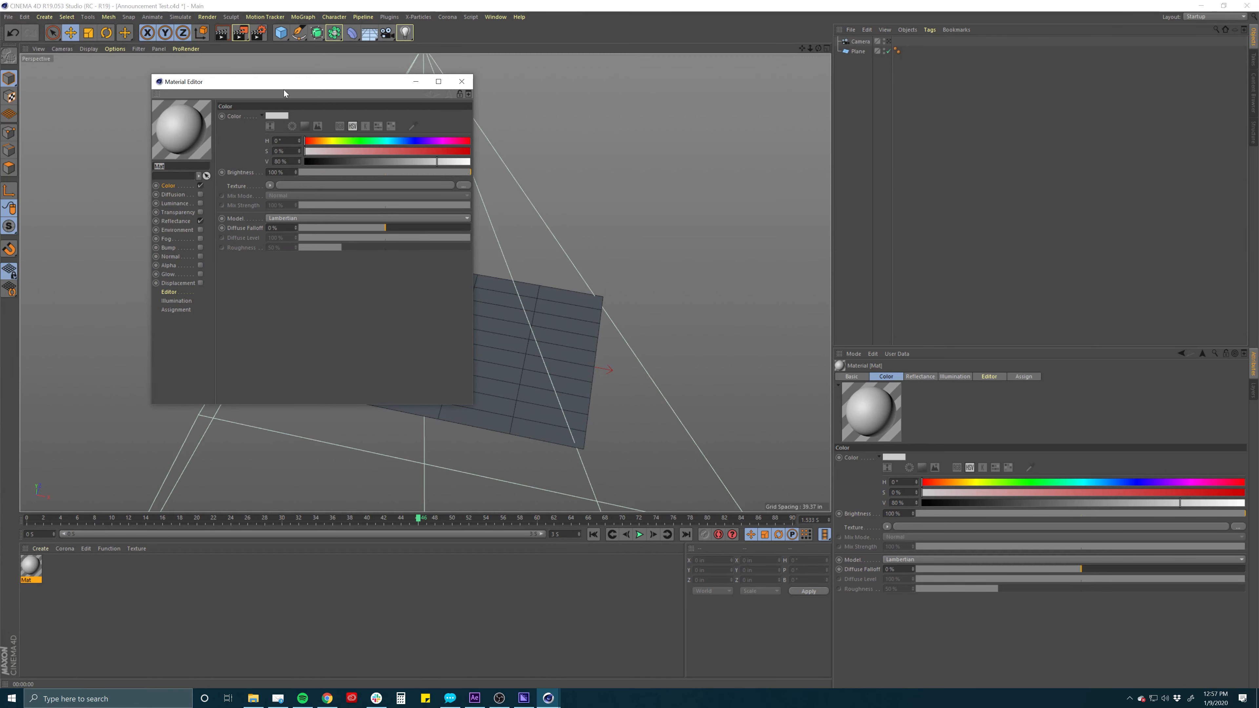
drag(285, 92, 459, 127)
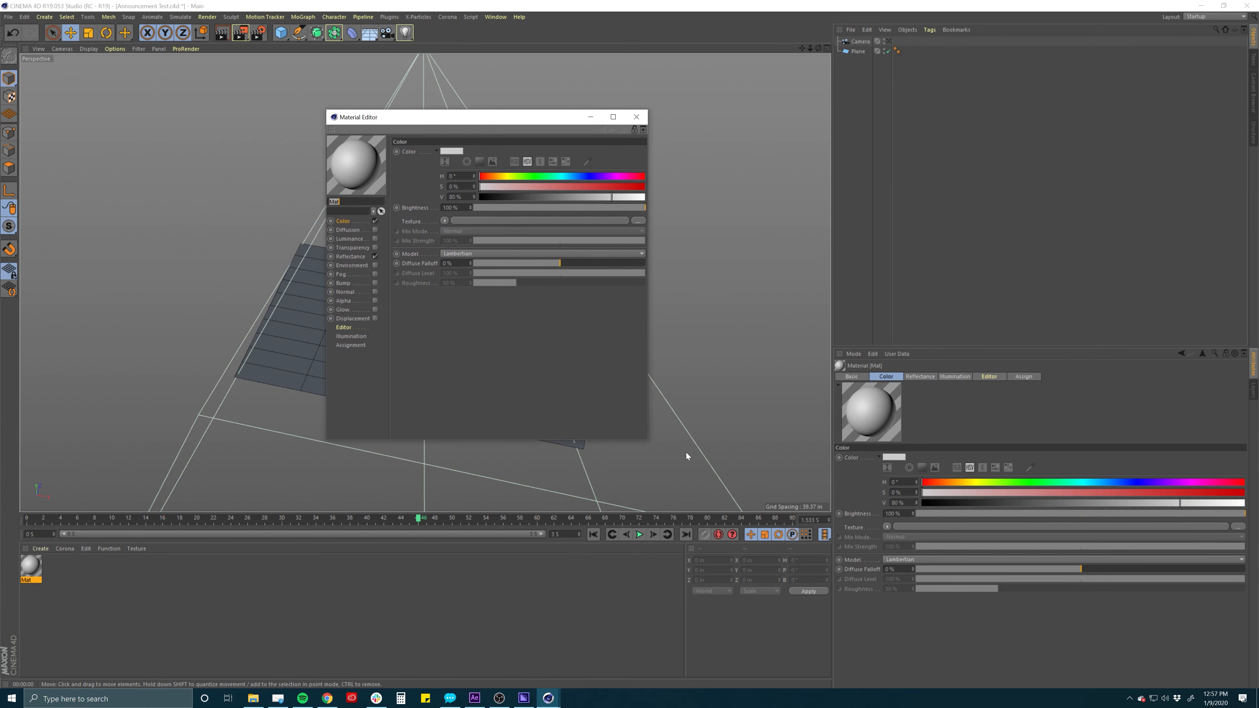
drag(649, 441, 668, 463)
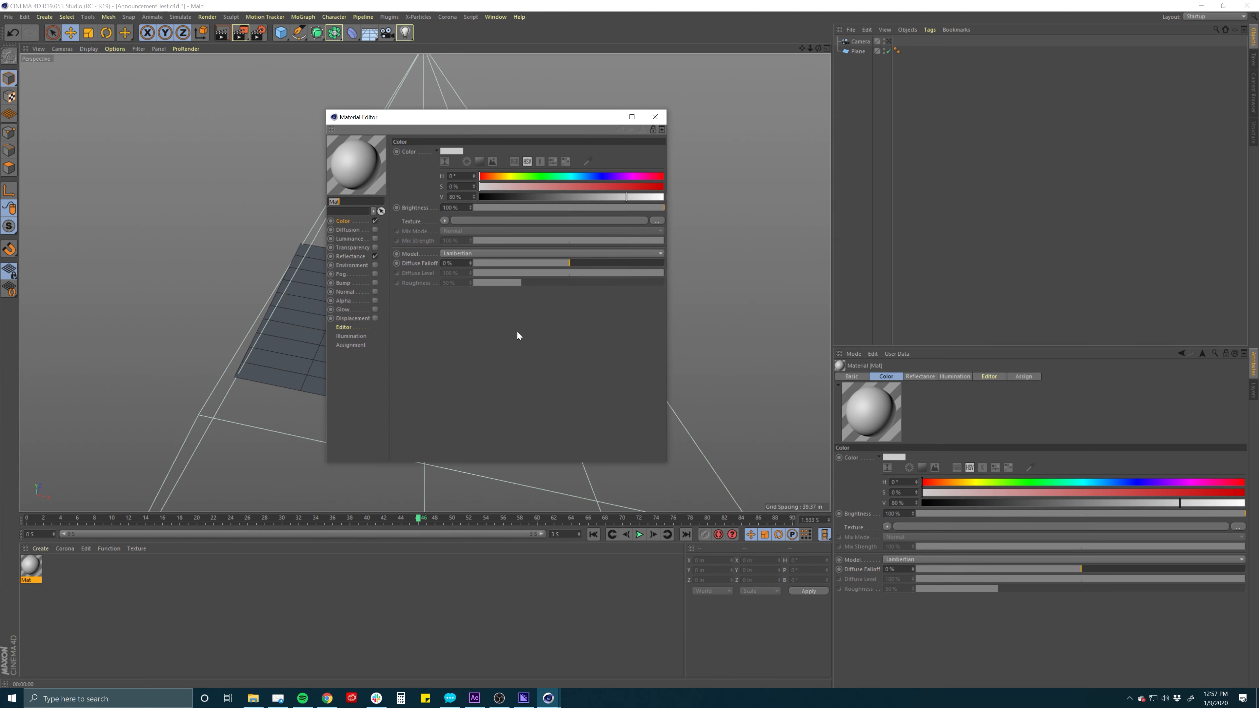
Shift the Color channel's hue to orange and load a Gradient shader as its texture
click(343, 221)
drag(520, 174, 491, 180)
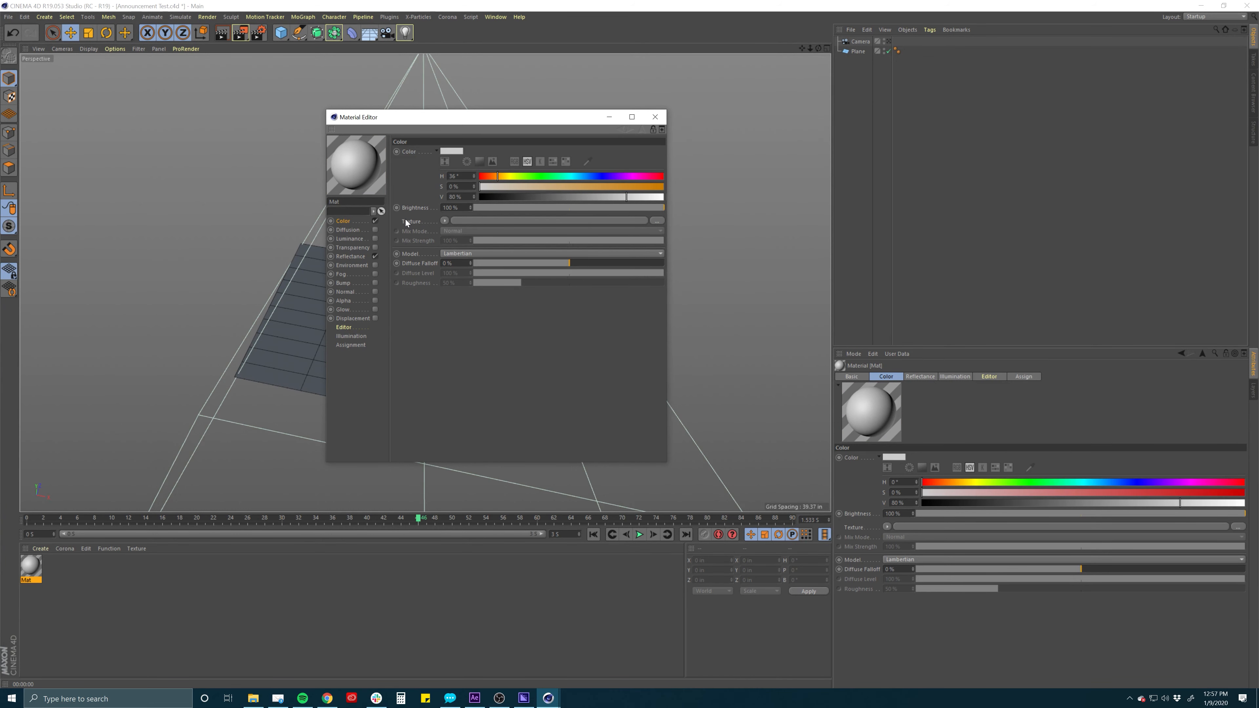
click(445, 220)
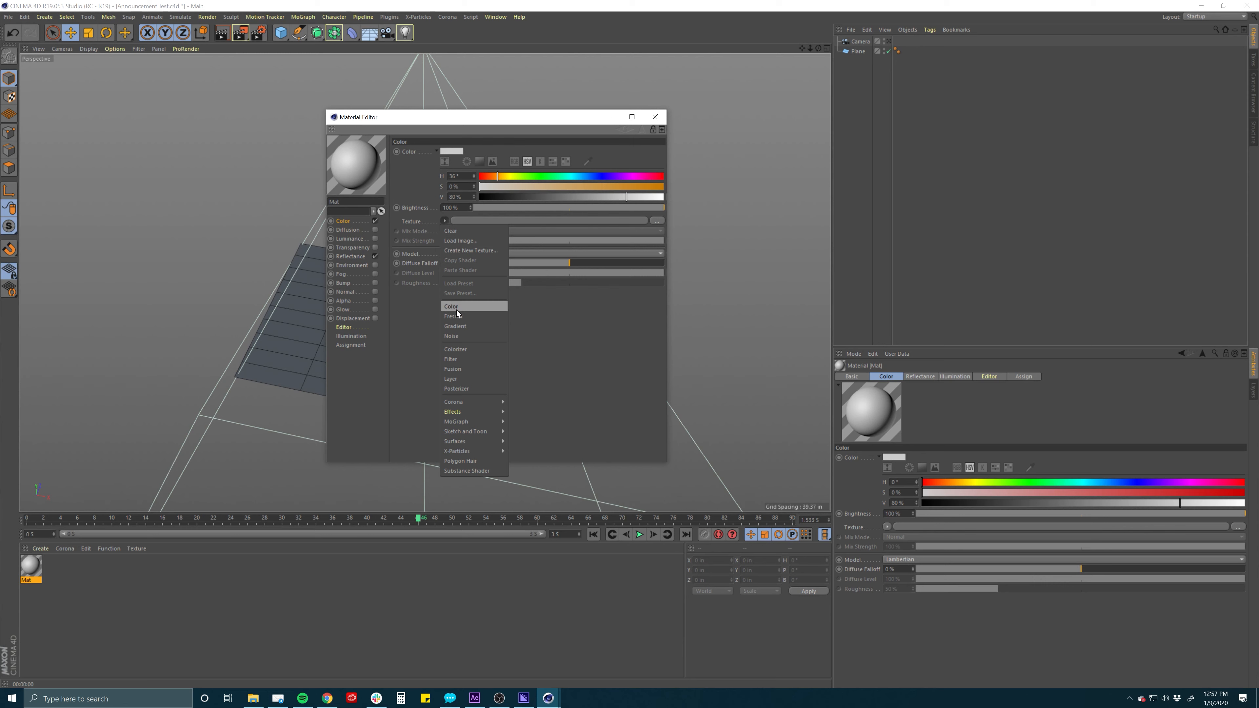
click(458, 324)
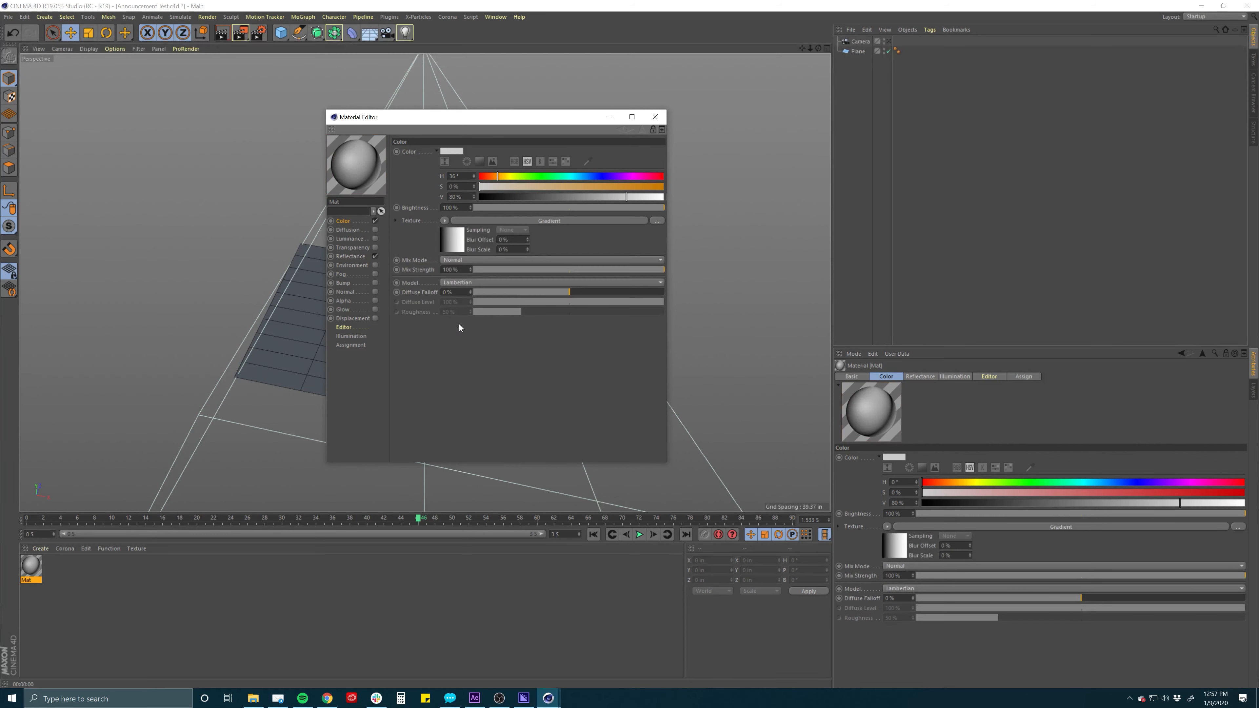
Set the gradient's starting color to a bright red with hue 0° and value 100%
click(448, 243)
double_click(435, 226)
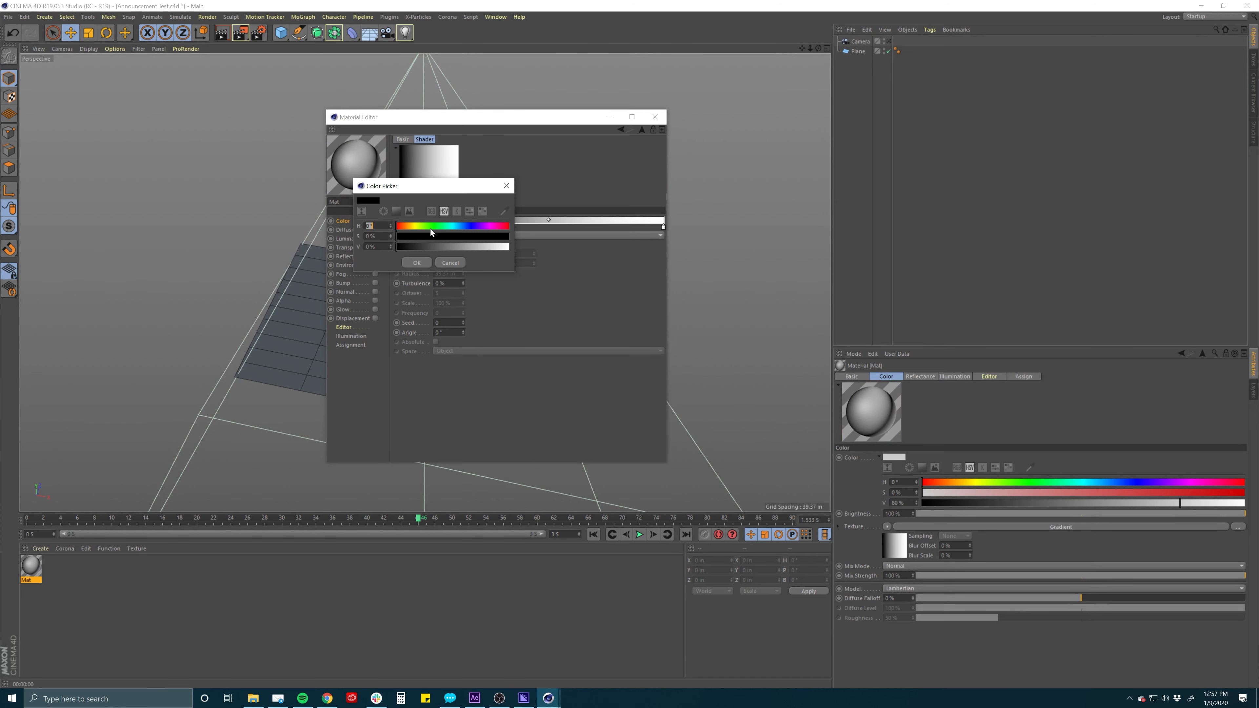
click(426, 227)
drag(406, 227, 402, 228)
click(411, 262)
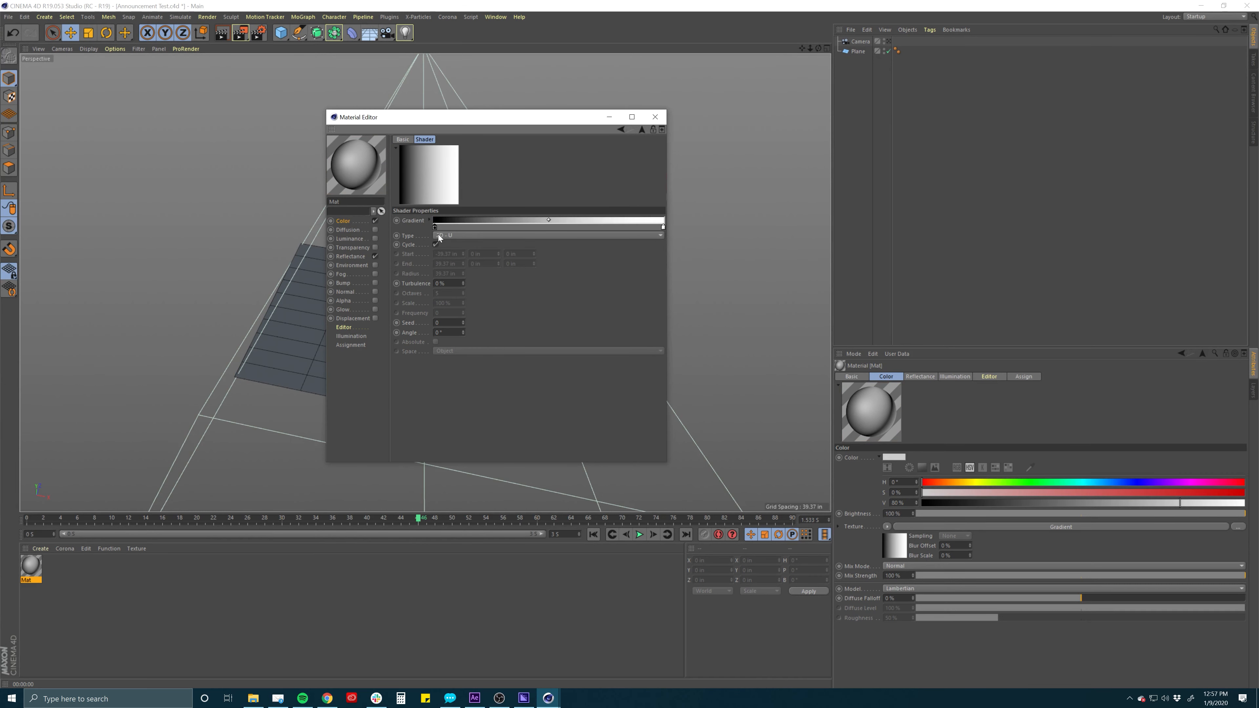
double_click(435, 227)
drag(438, 247, 490, 235)
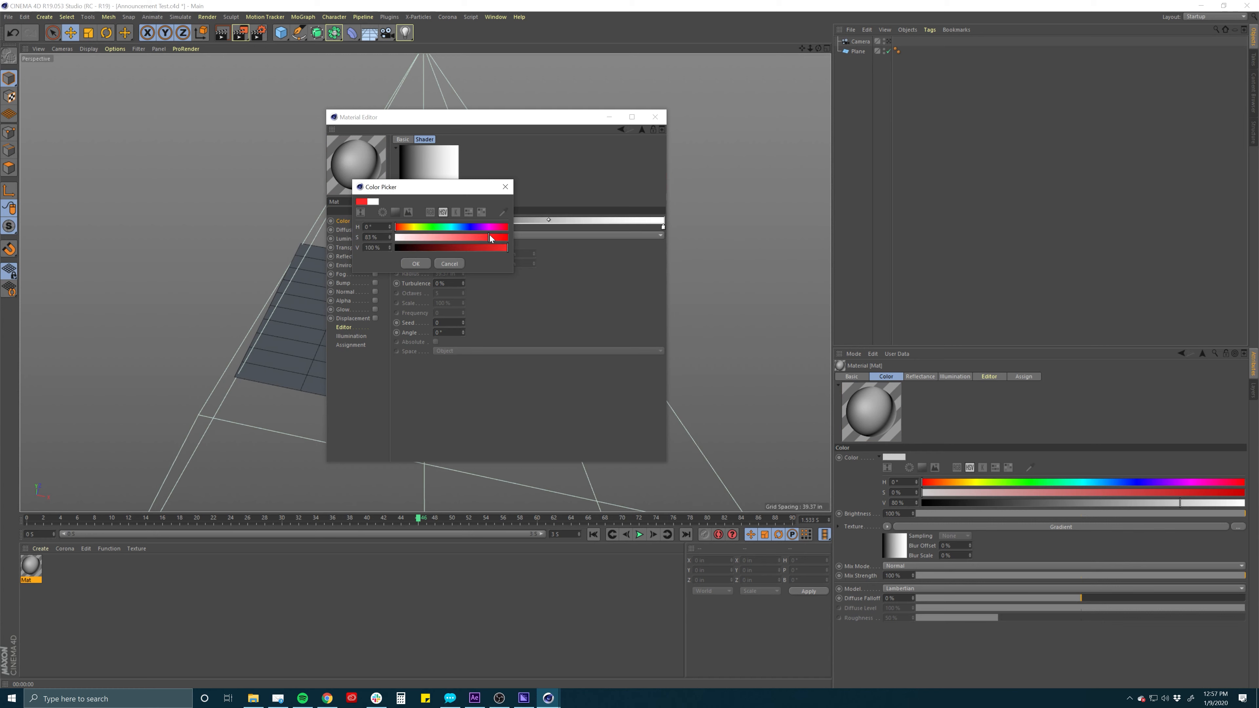
click(416, 264)
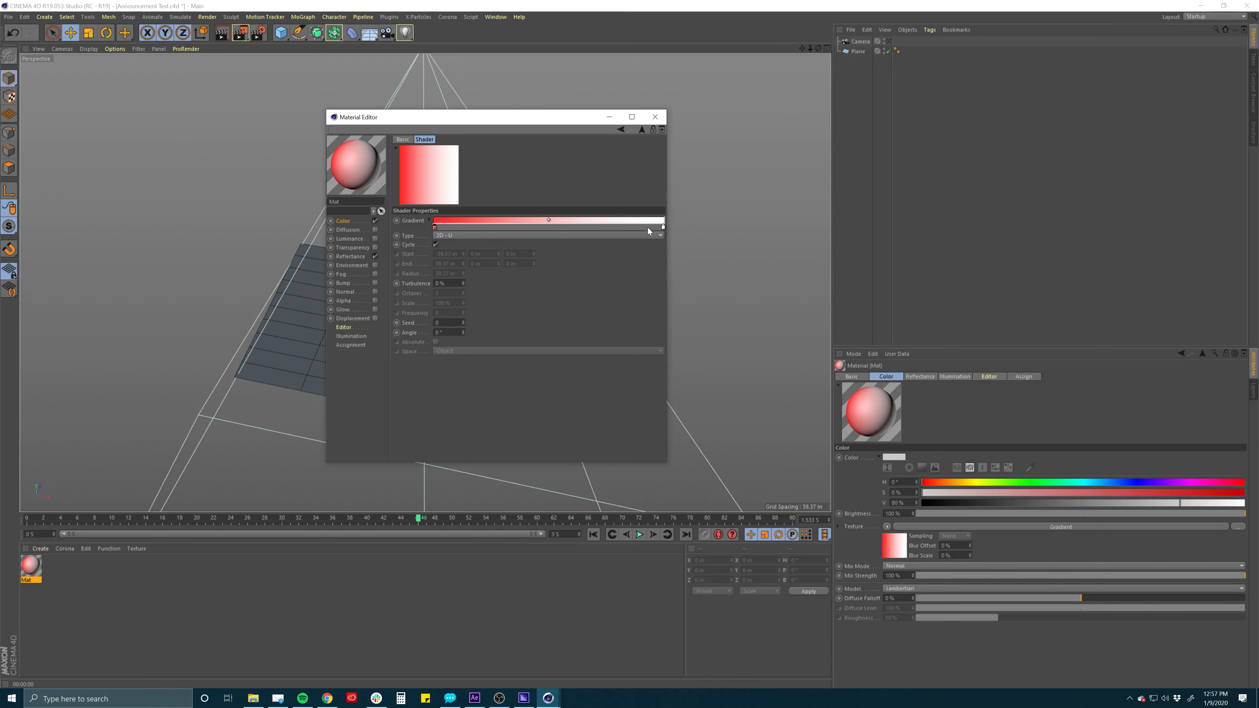
Recolor the gradient to run from pink to a saturated red-orange
double_click(662, 227)
drag(625, 228, 632, 229)
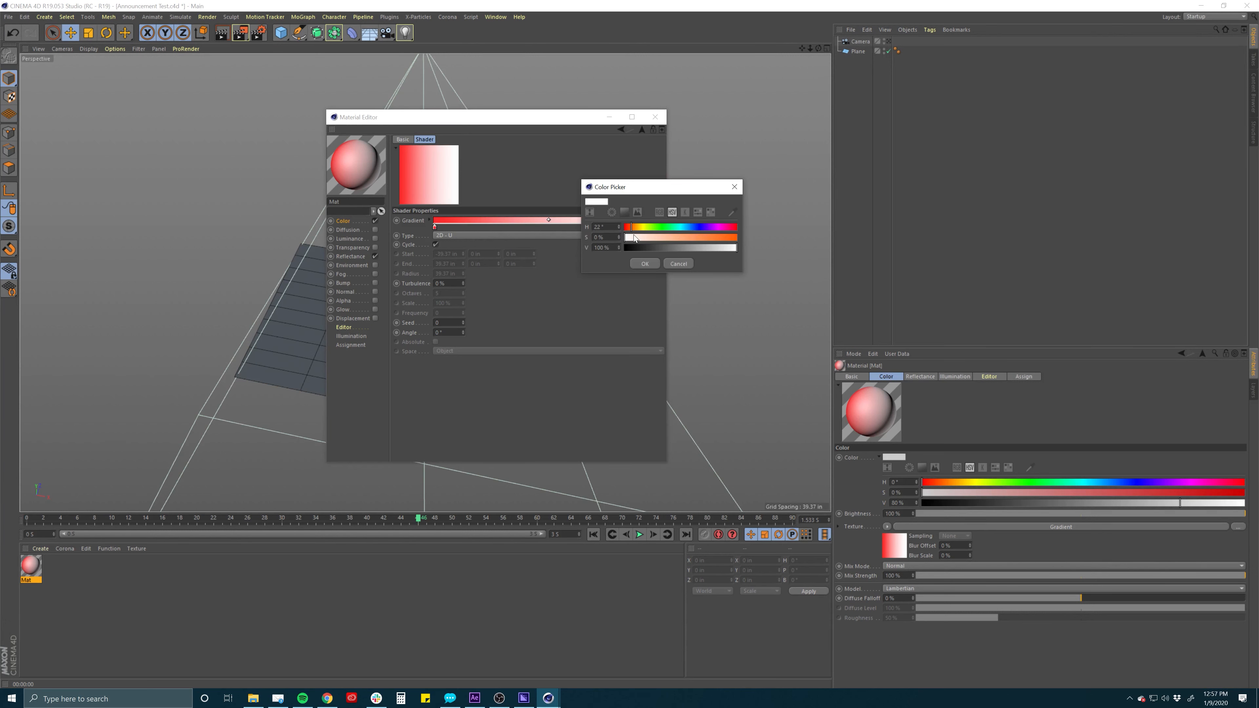
drag(634, 239, 735, 238)
click(644, 264)
Try the 2D - Circular gradient type and settle on 2D - Diagonal
click(496, 235)
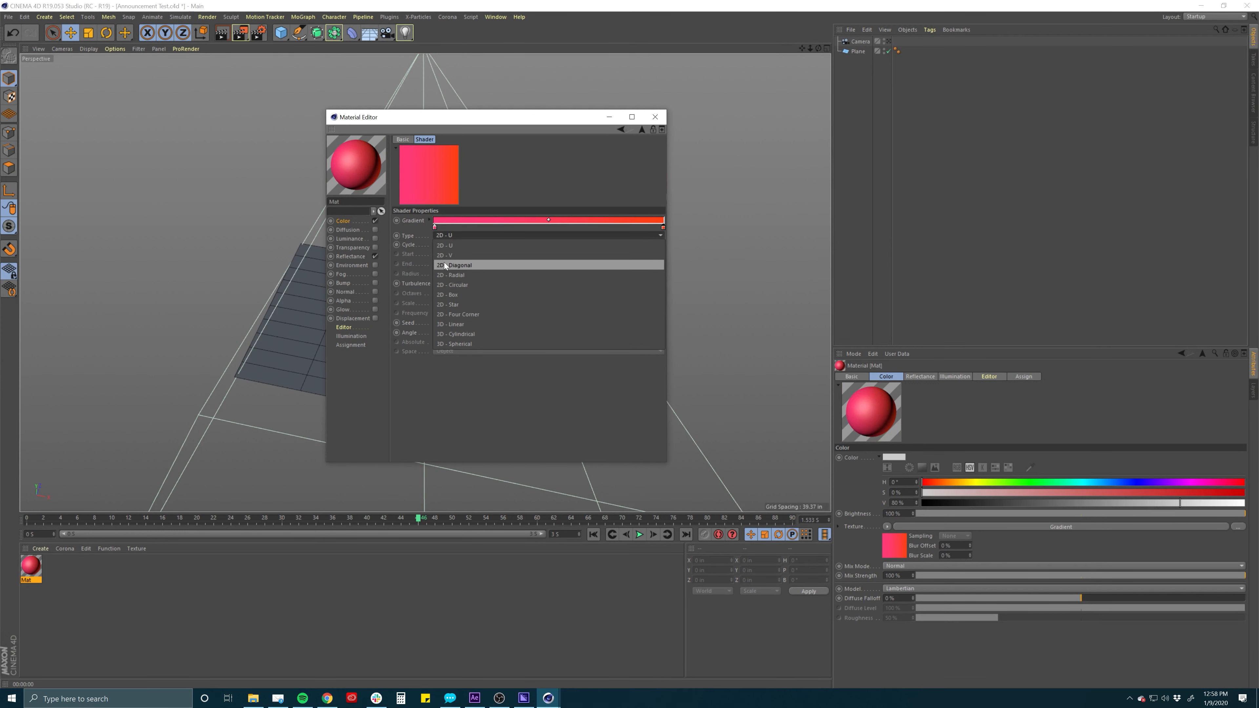
click(455, 286)
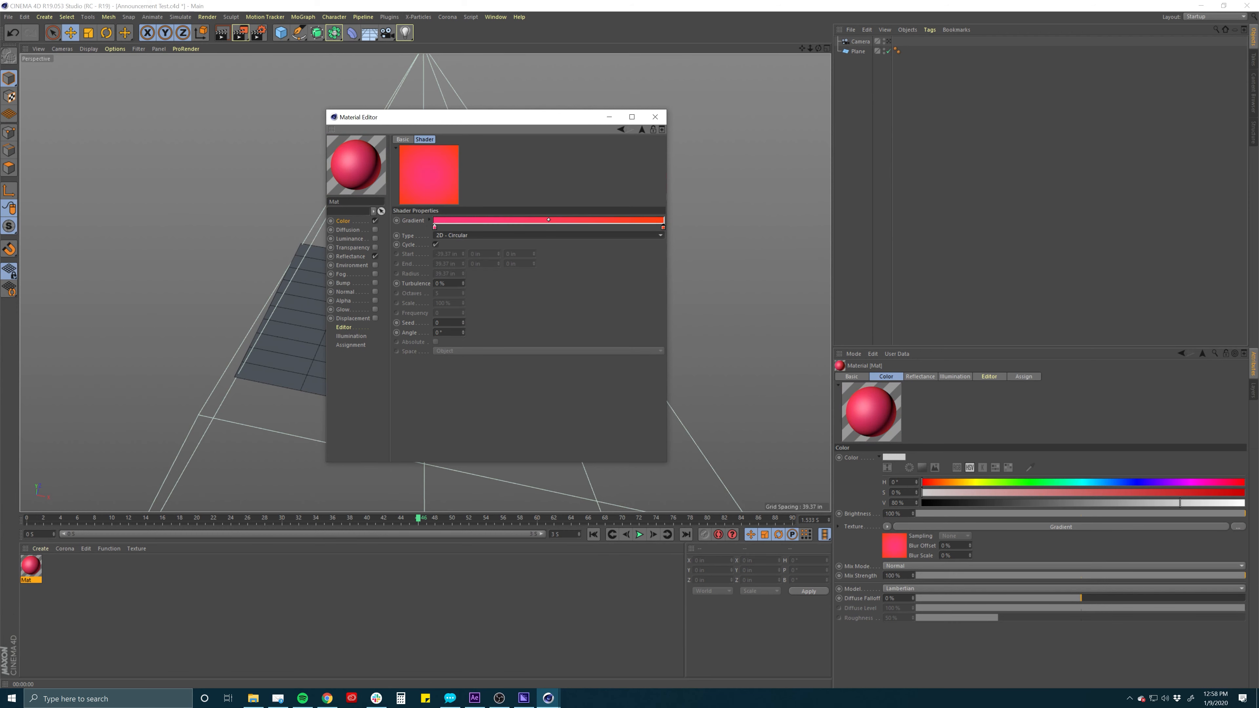
click(447, 235)
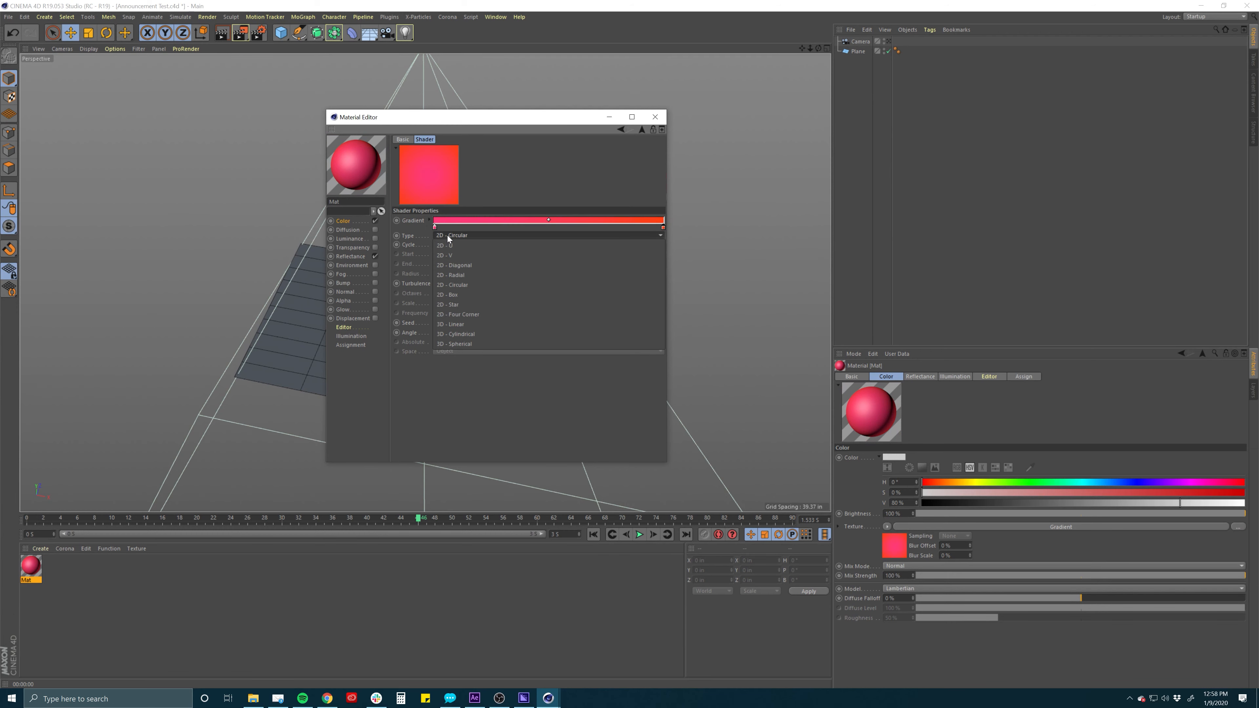
click(457, 264)
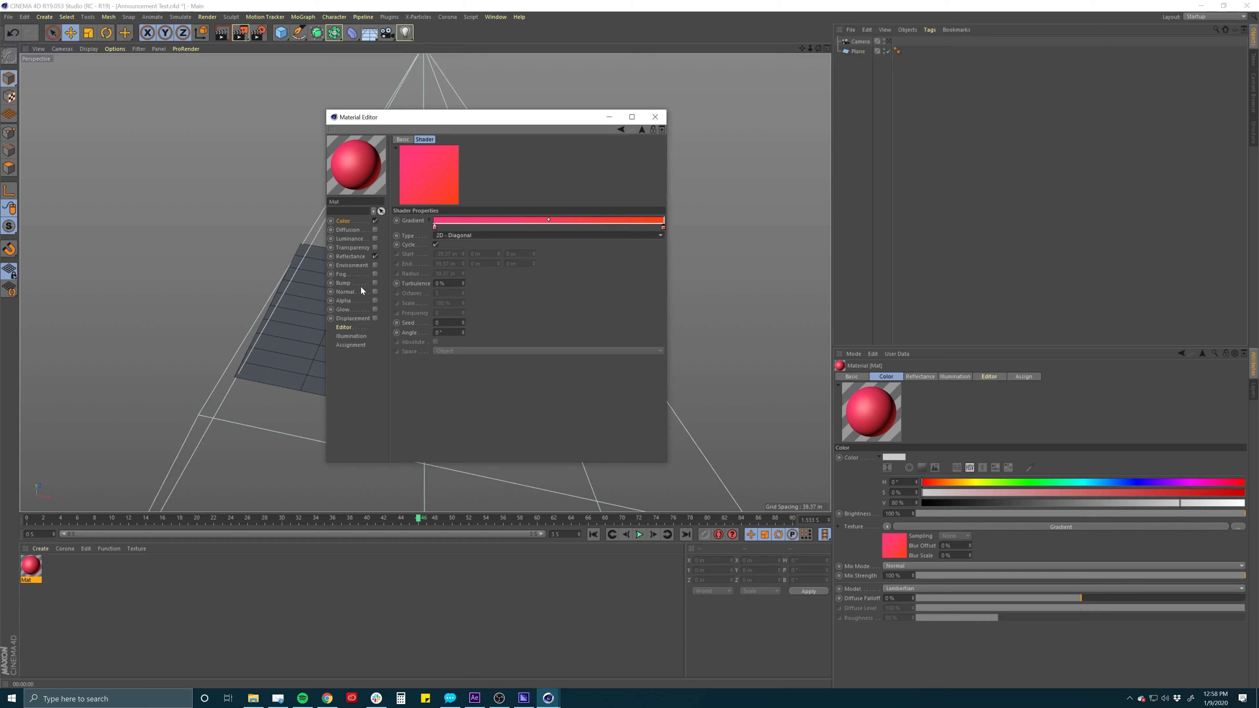
Review the material's Color, Diffusion and Reflectance channel settings
click(345, 221)
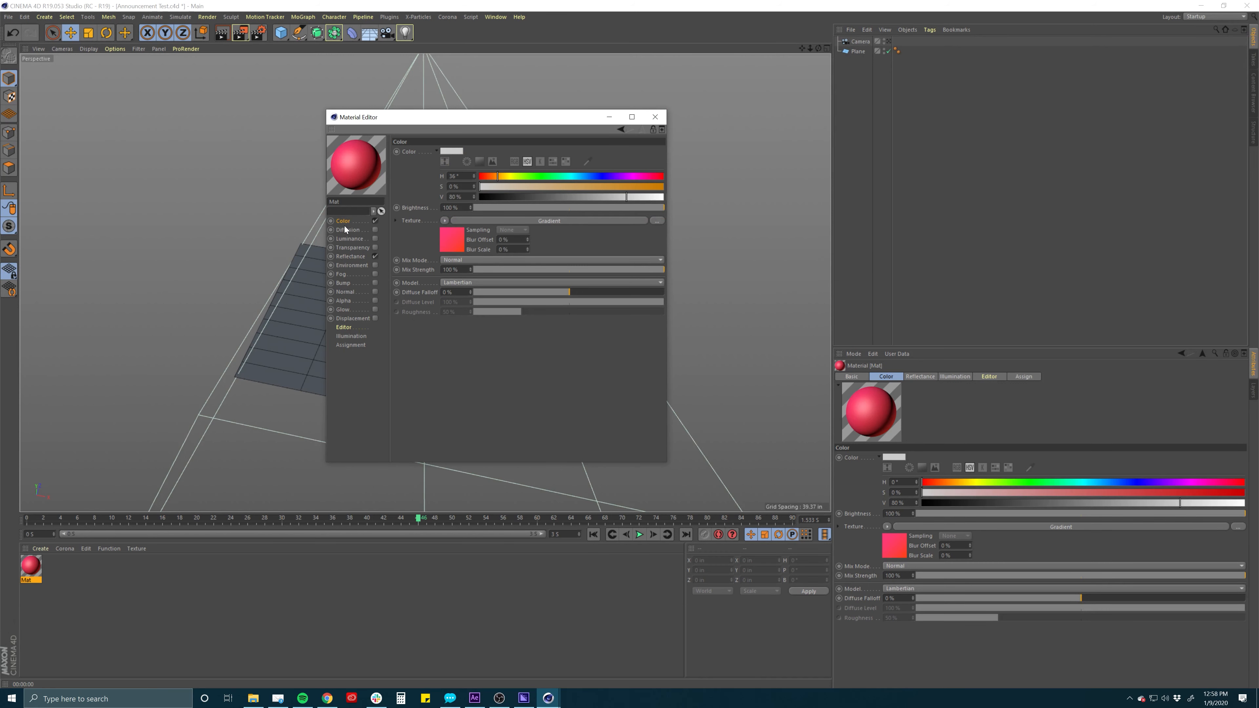
click(346, 229)
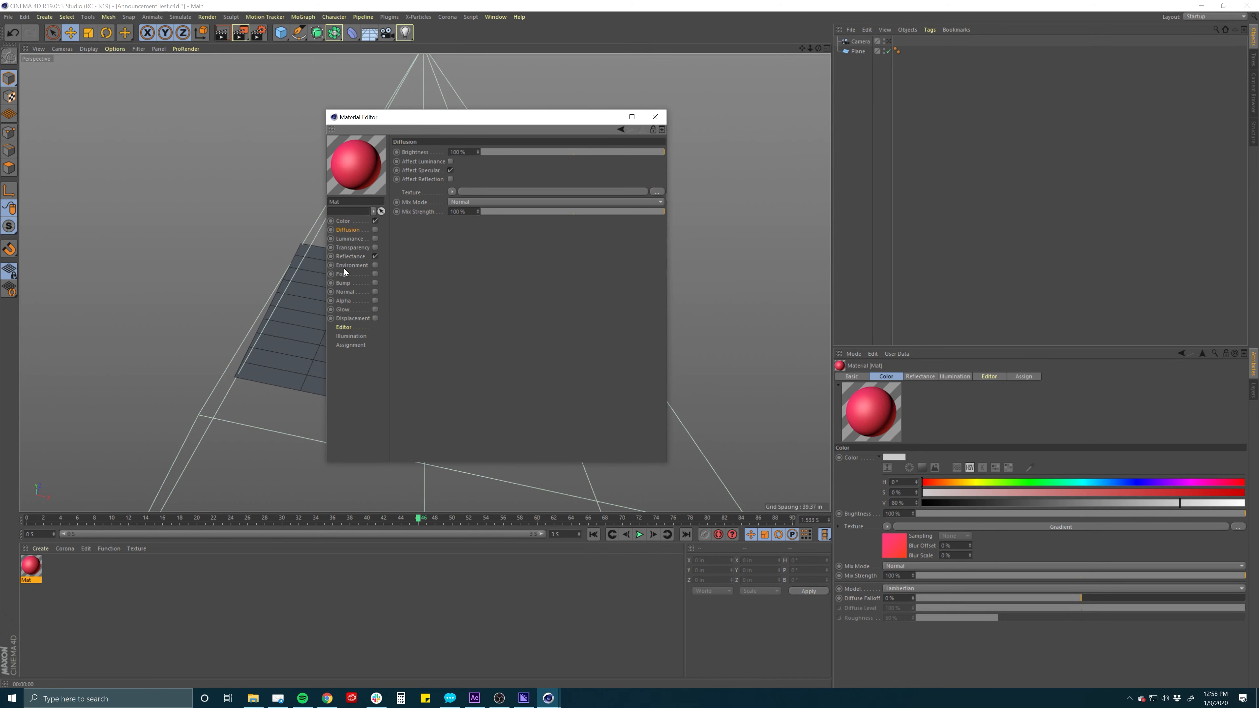
click(349, 256)
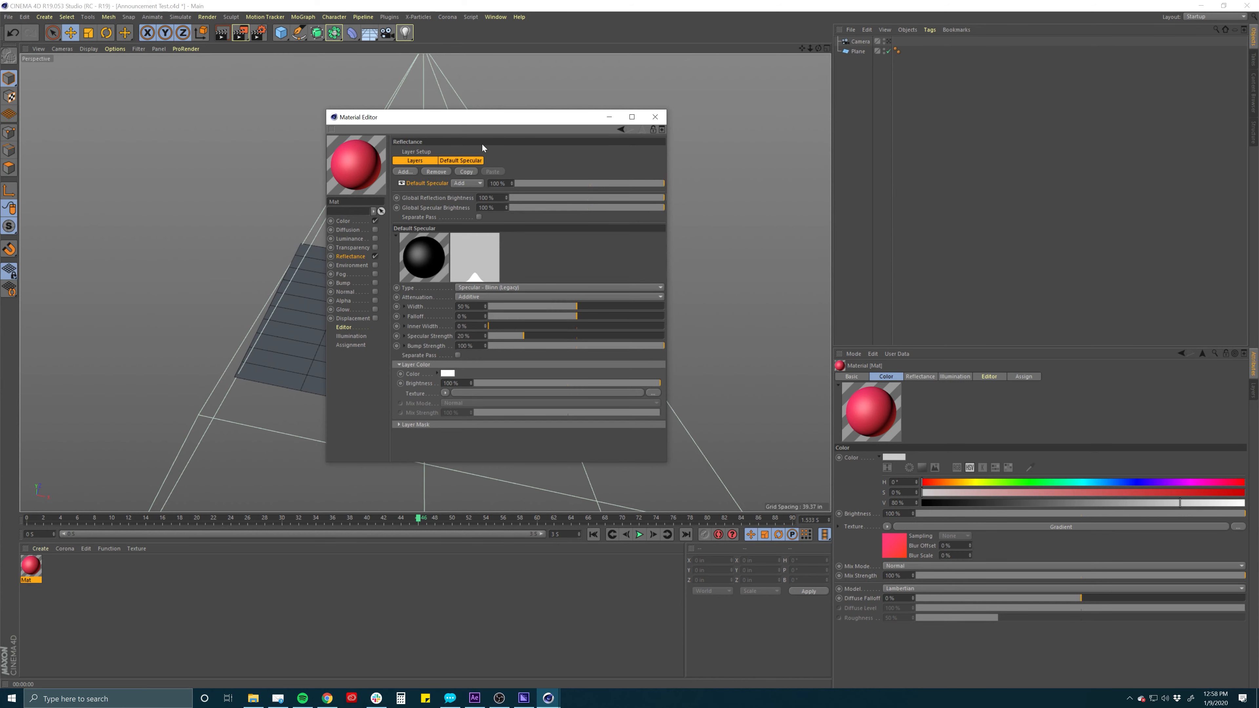
drag(538, 121, 488, 117)
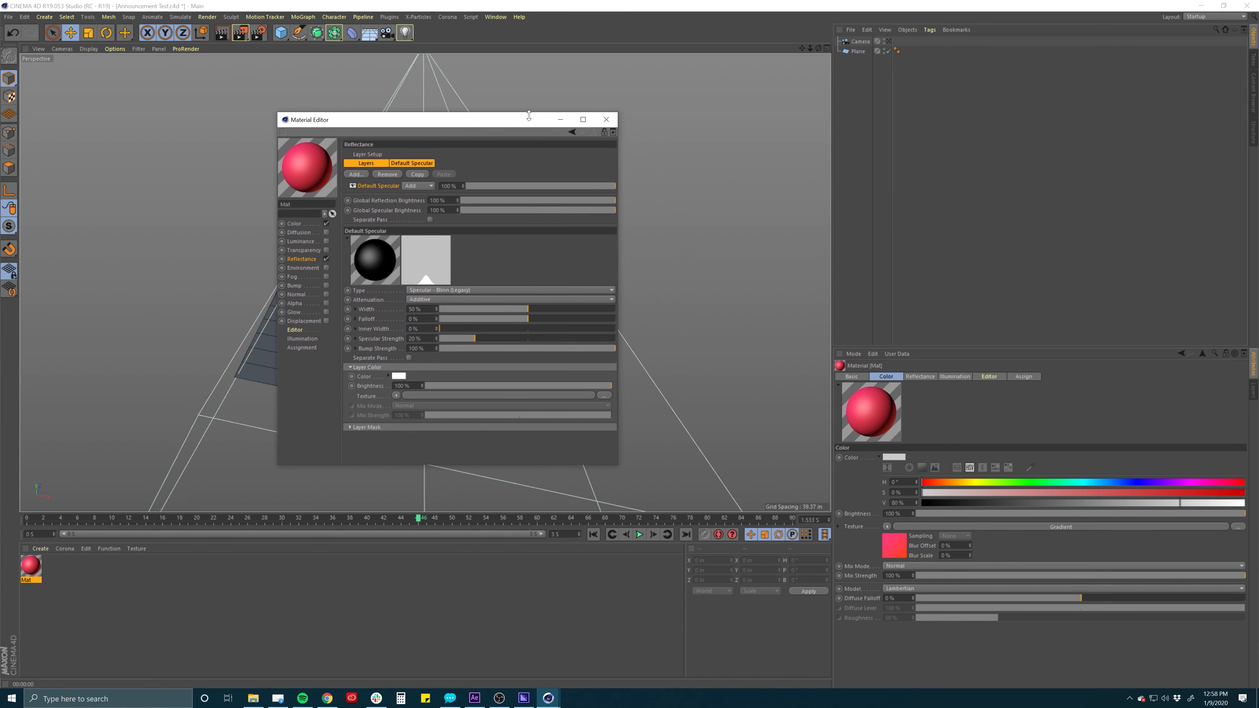
Close the Material Editor and apply the gradient material to the plane
click(605, 115)
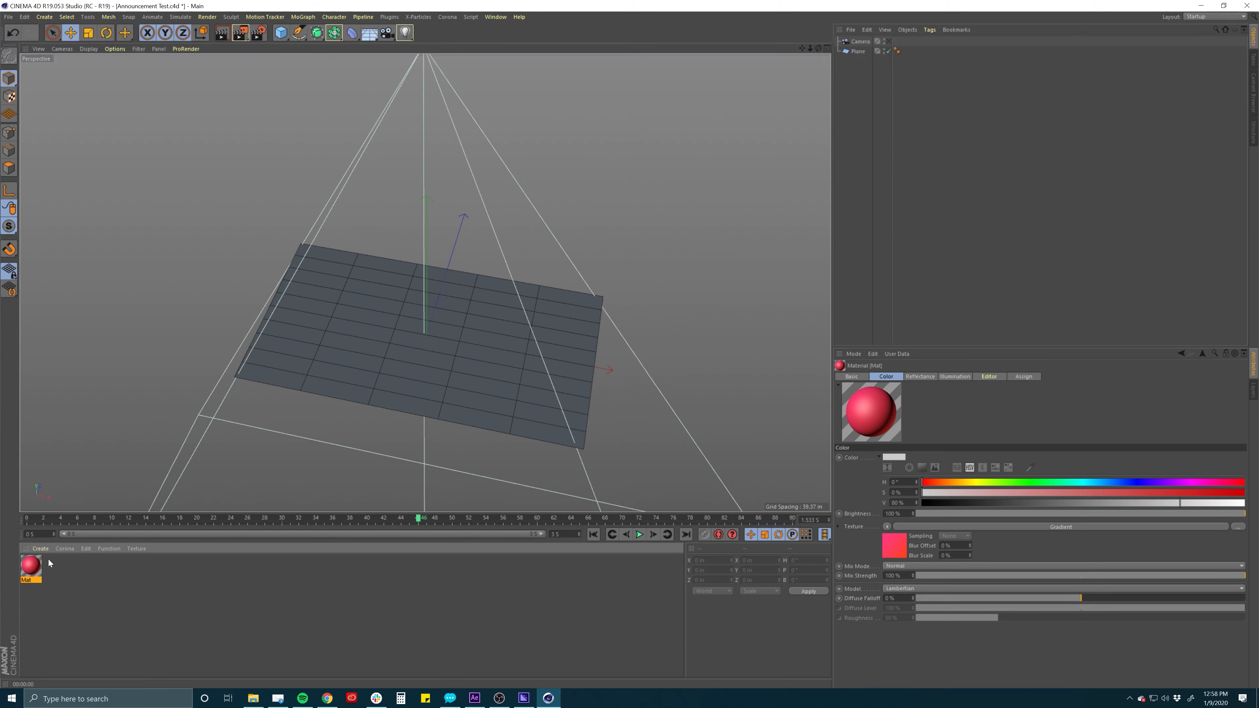
drag(27, 569, 353, 343)
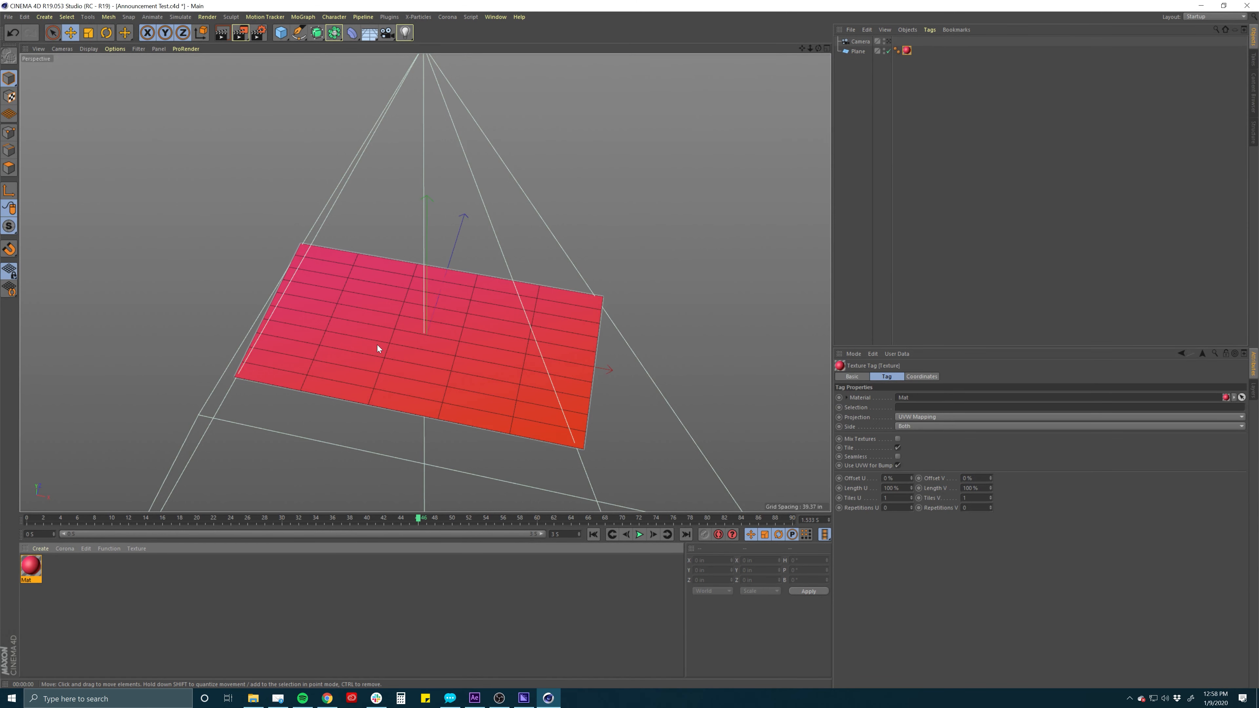
Render a preview of the gradient plane in the perspective view
key(ctrl+r)
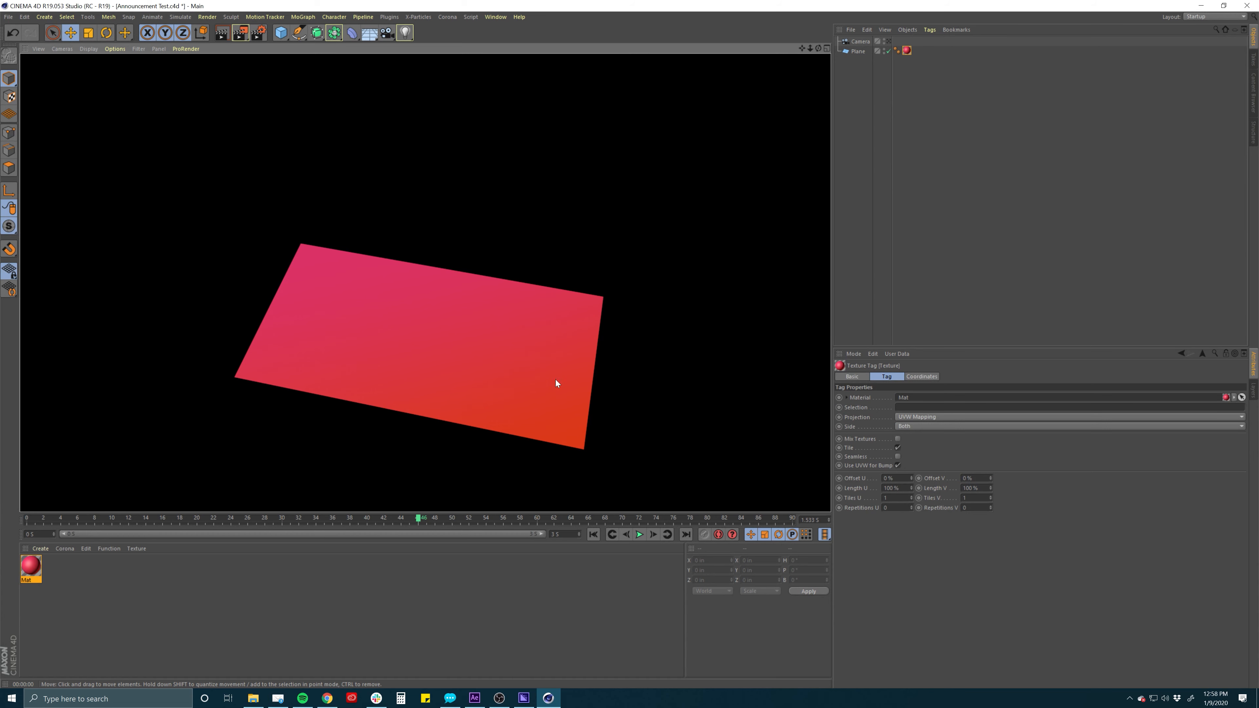
click(847, 211)
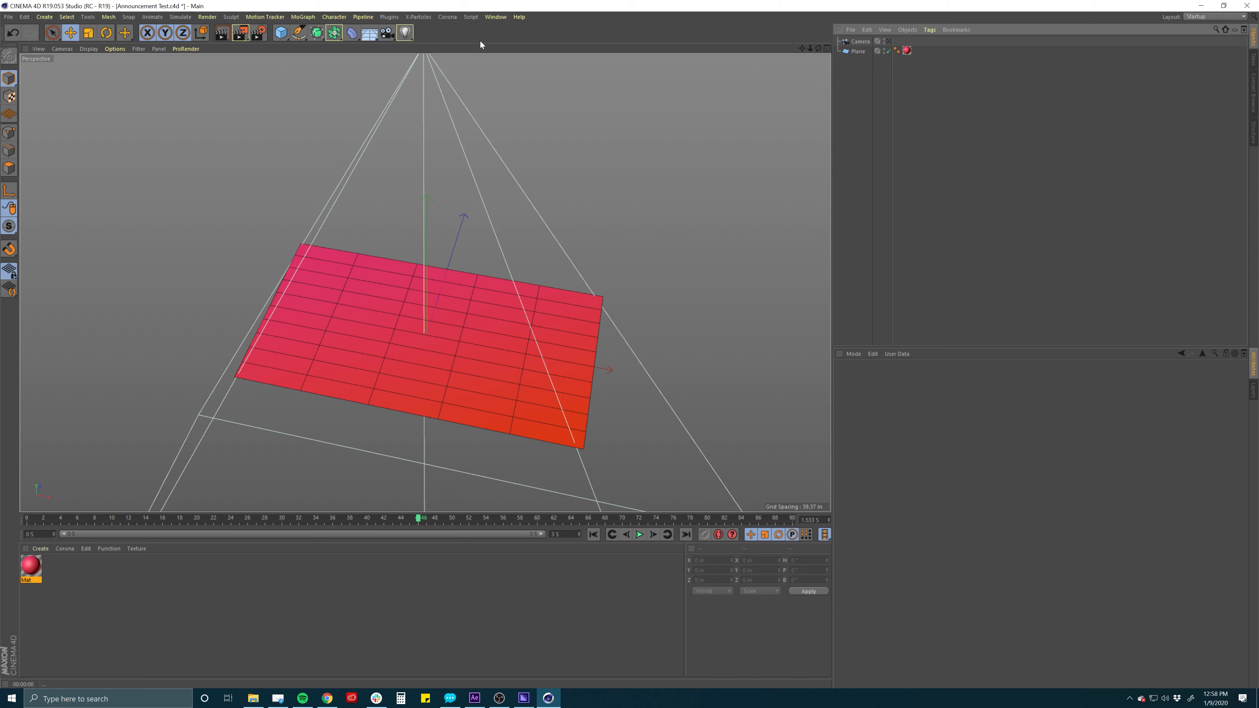
click(297, 19)
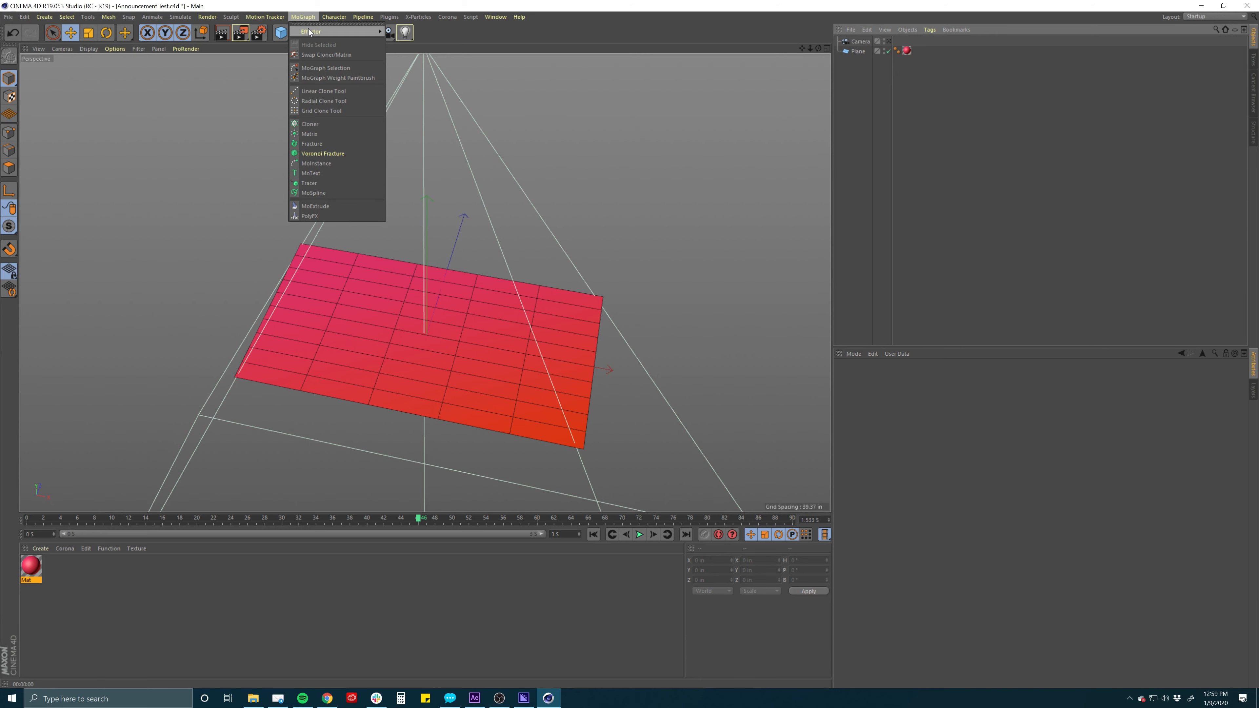
click(303, 17)
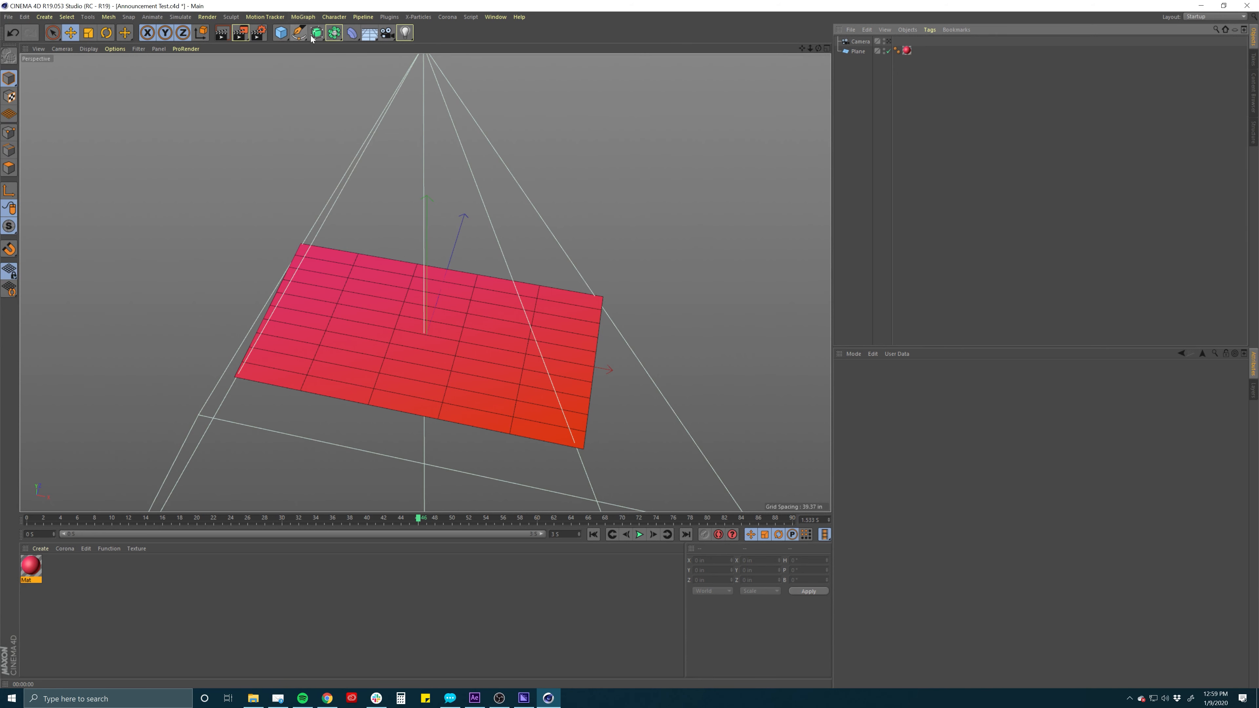
Add a Text spline to the scene and show its object properties
click(297, 33)
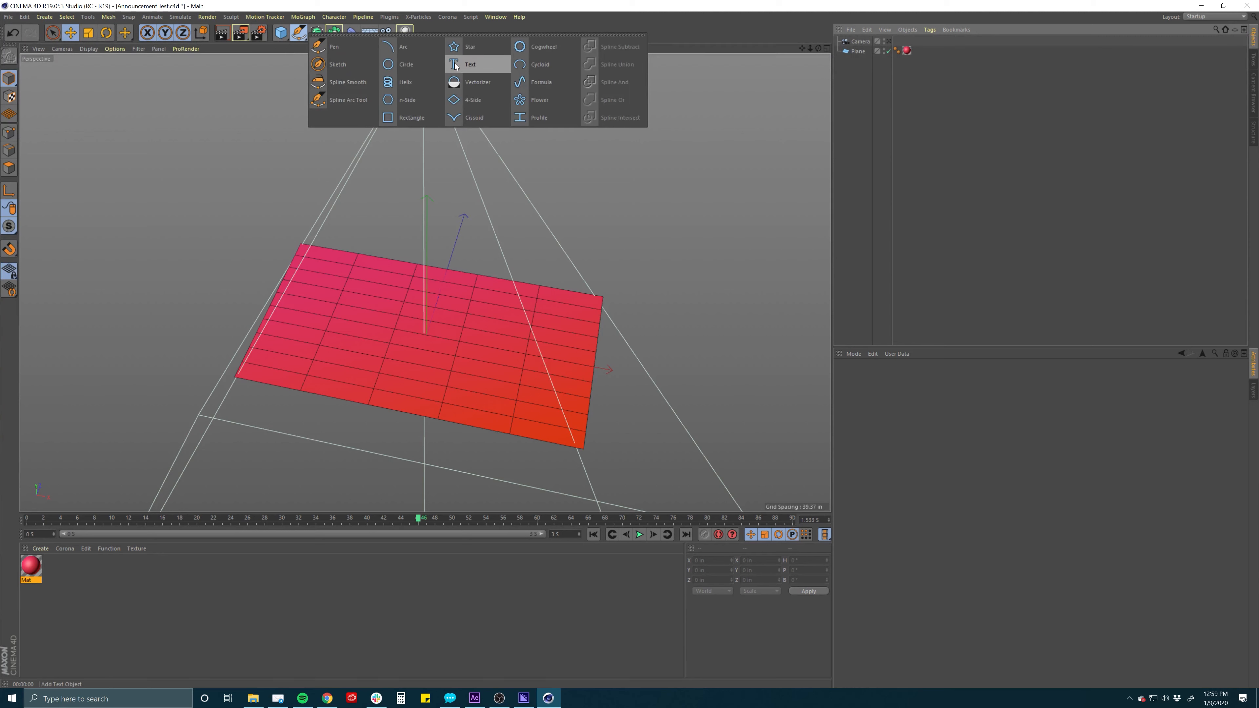
click(470, 66)
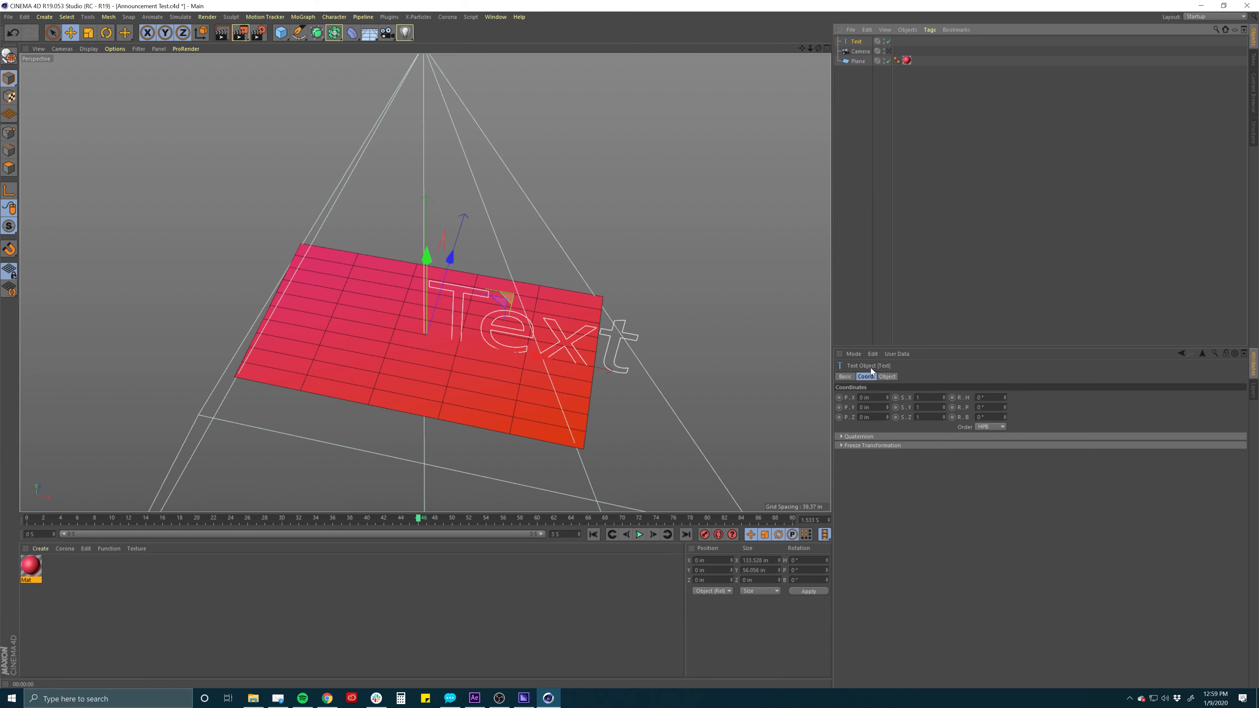
click(887, 377)
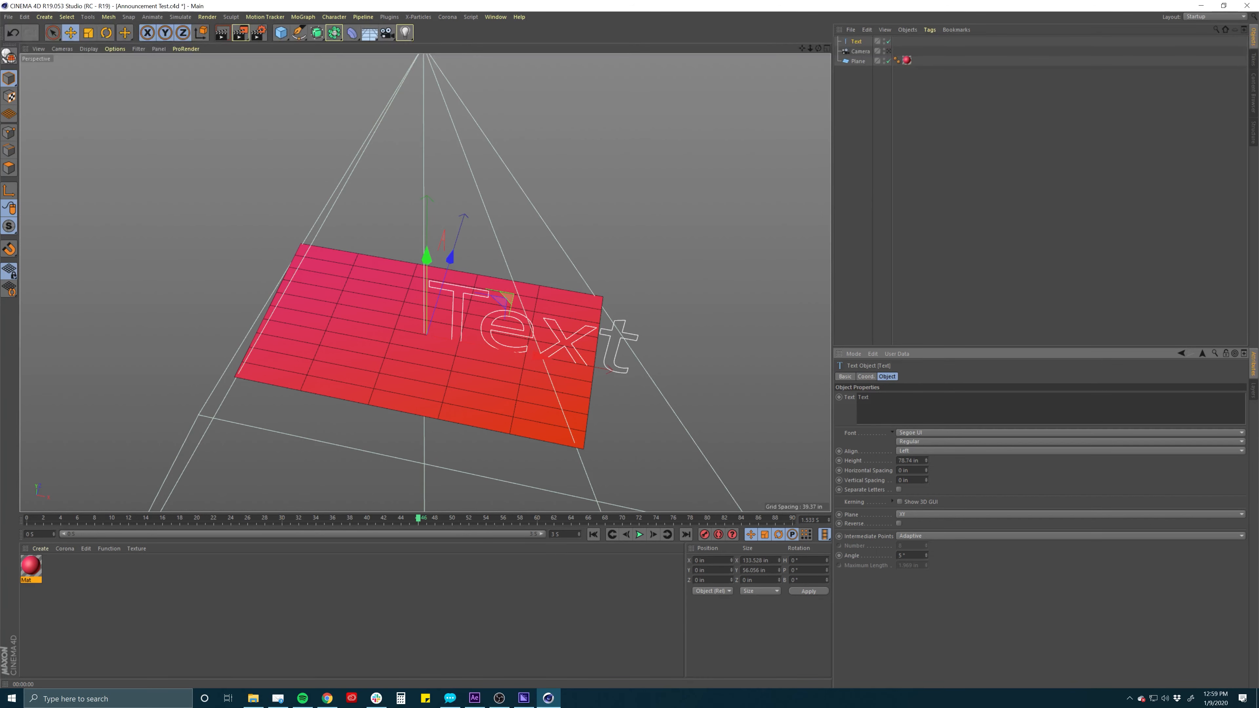
Set the Text spline's font to Acrom ExtraBold
click(908, 433)
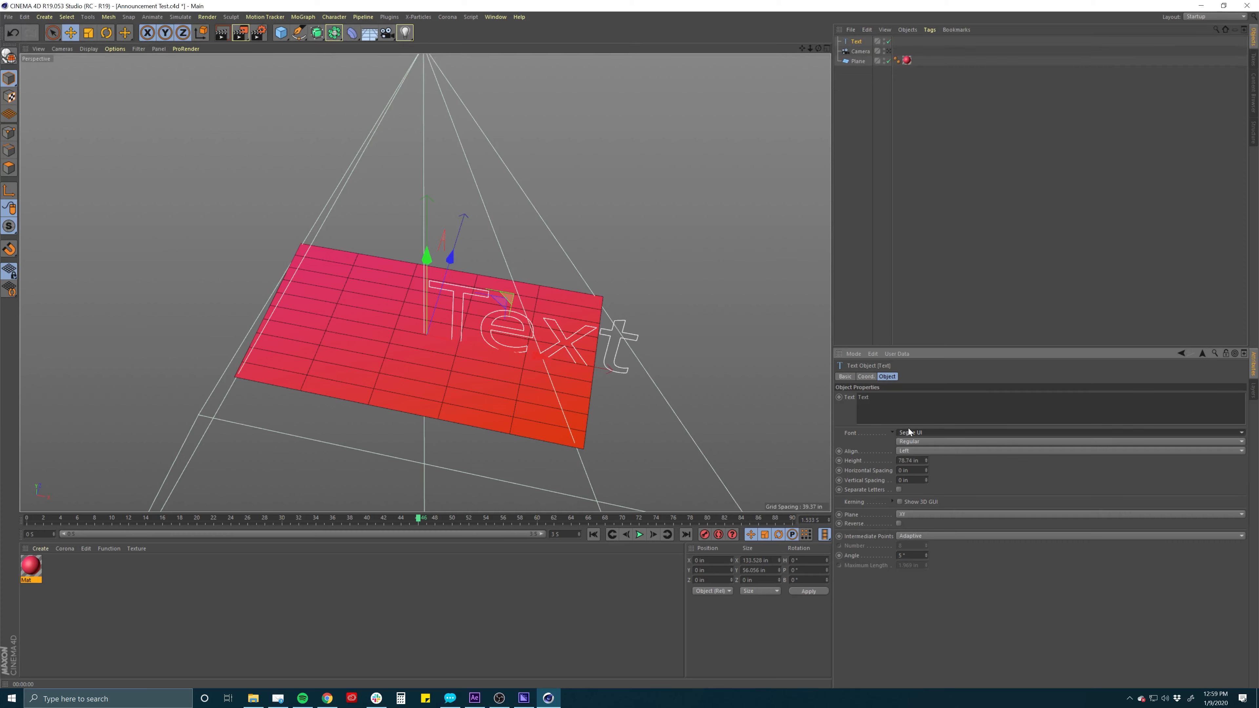
click(909, 432)
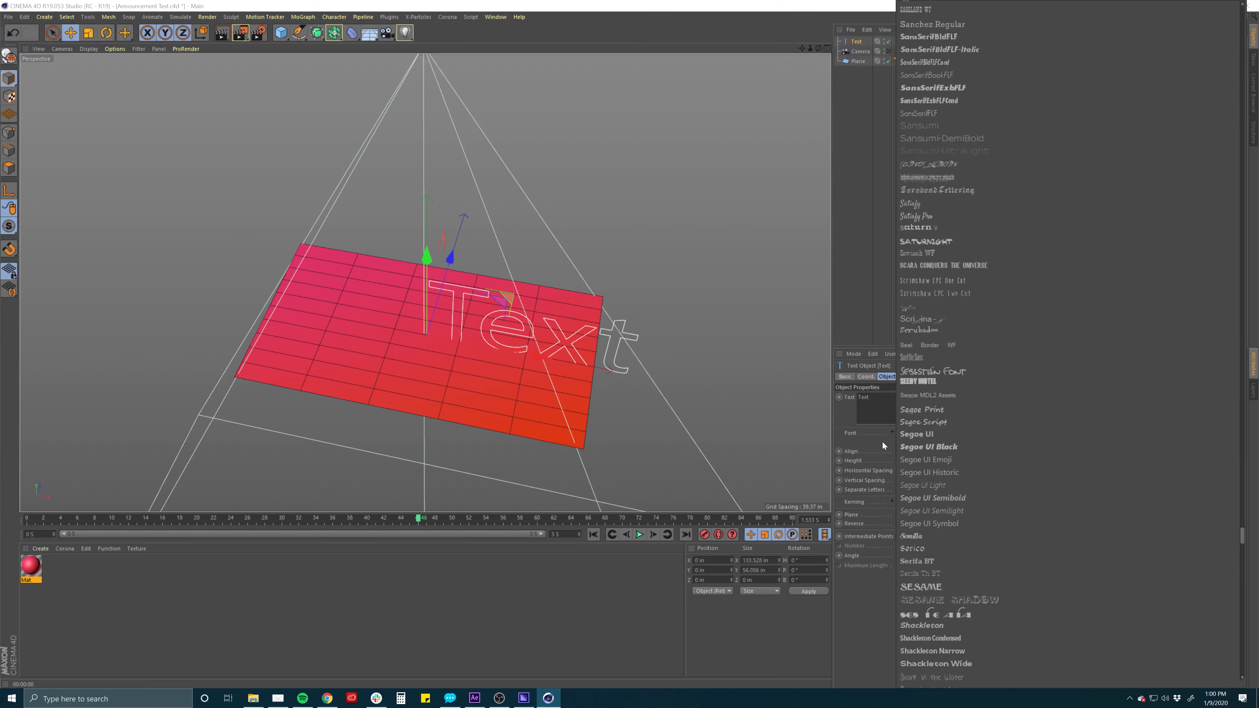
click(882, 445)
click(909, 432)
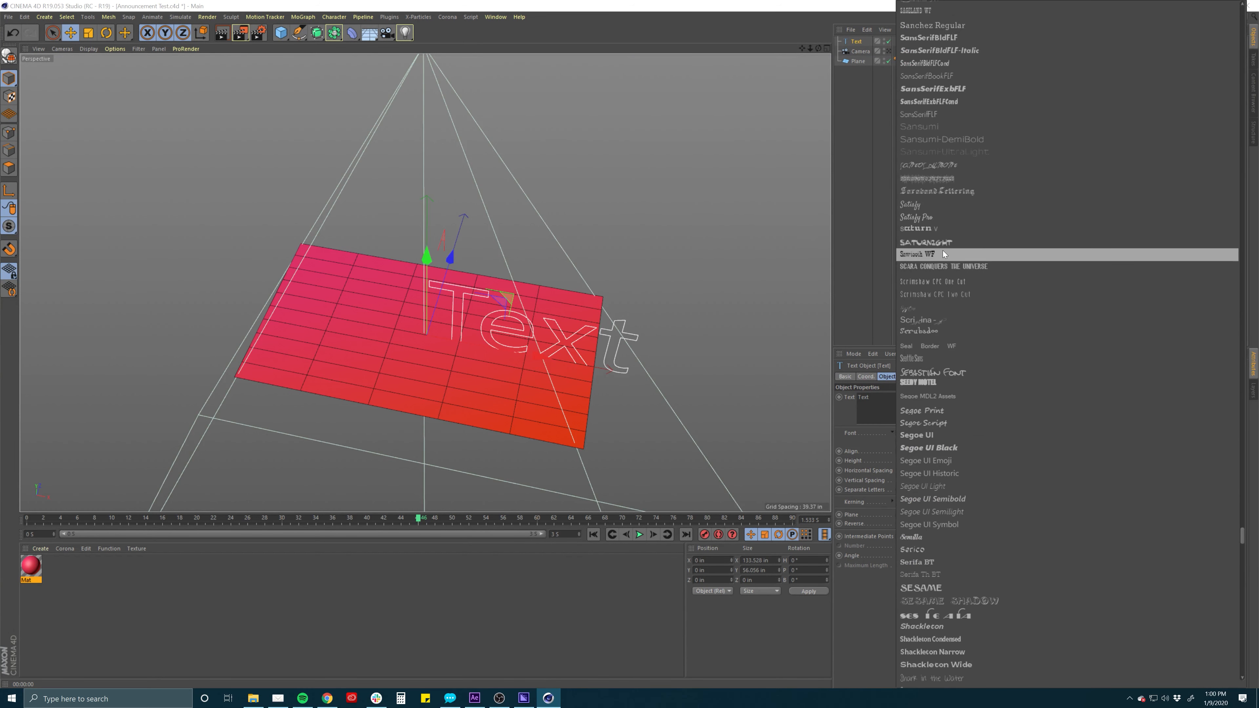
scroll(944, 316, down, 3)
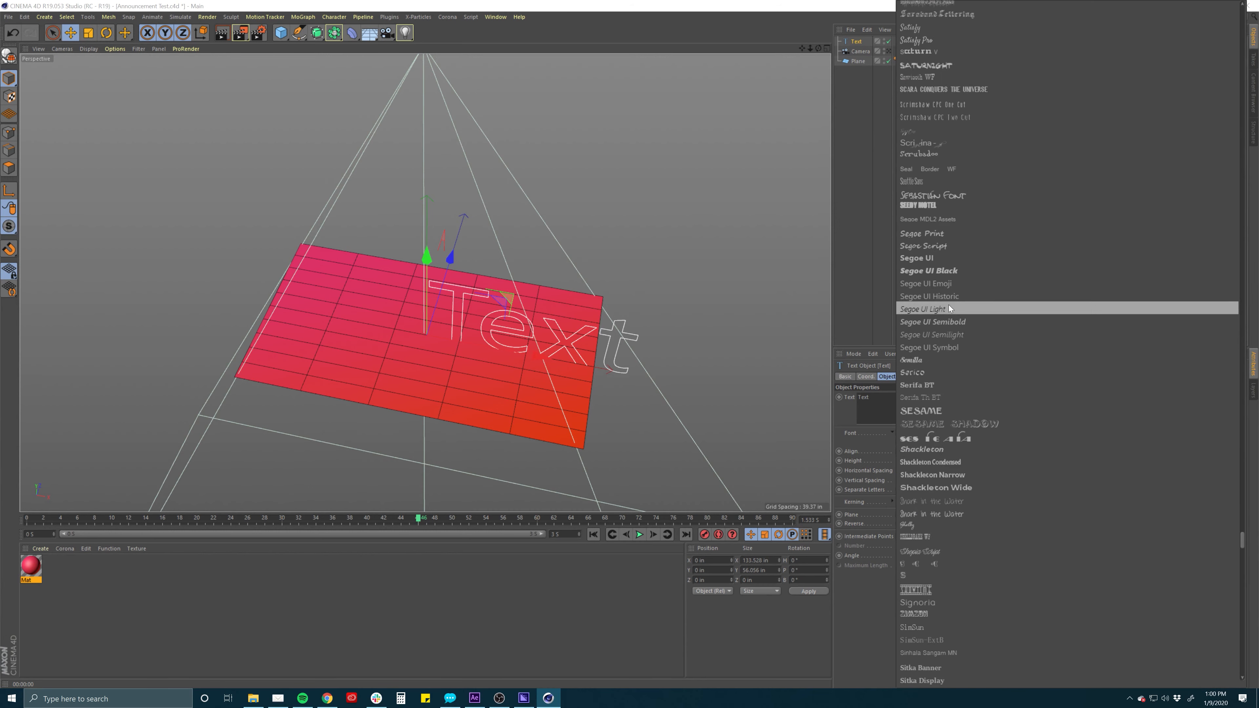
scroll(948, 305, up, 15)
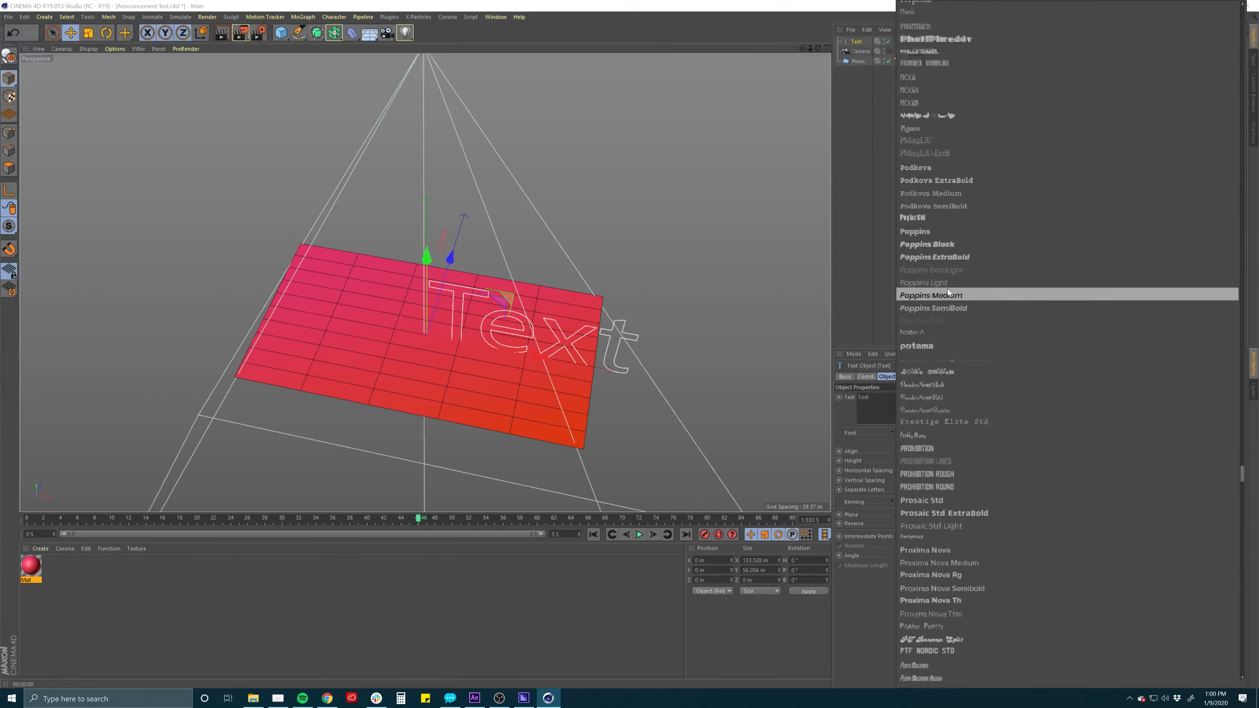
mouse_move(1242, 466)
mouse_down()
mouse_move(1226, 190)
mouse_move(1201, 53)
mouse_up()
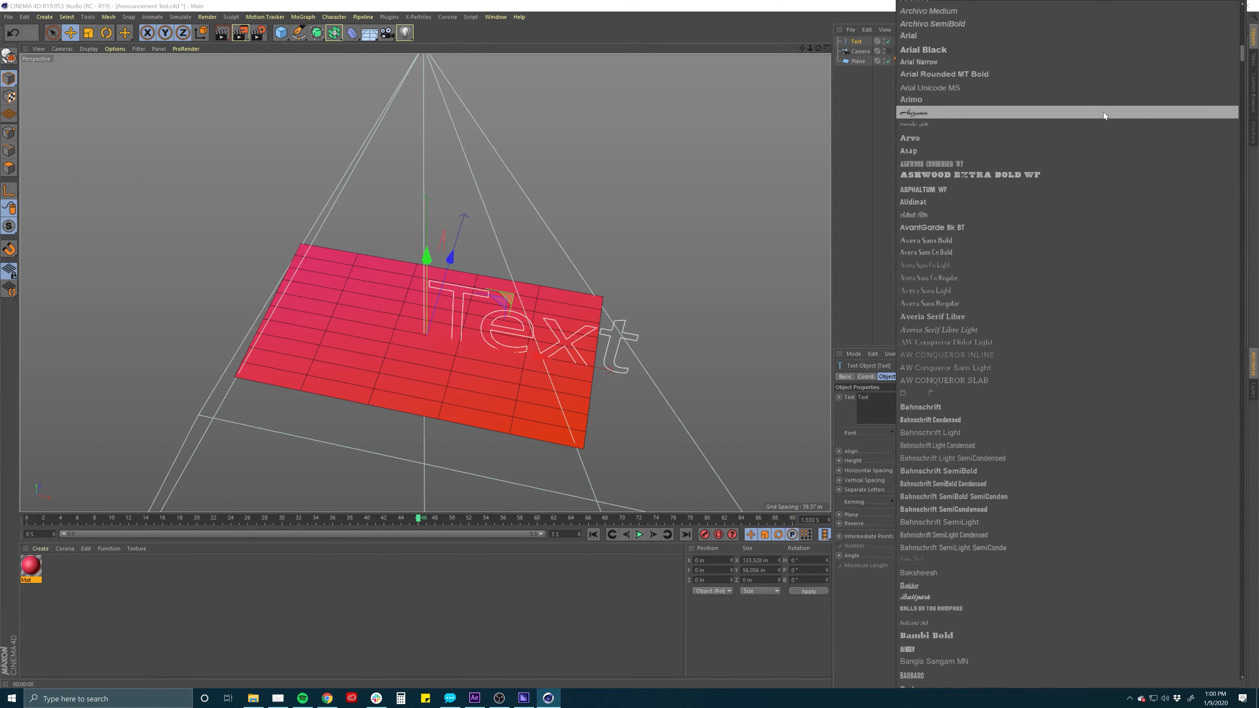
scroll(1013, 131, up, 5)
click(938, 187)
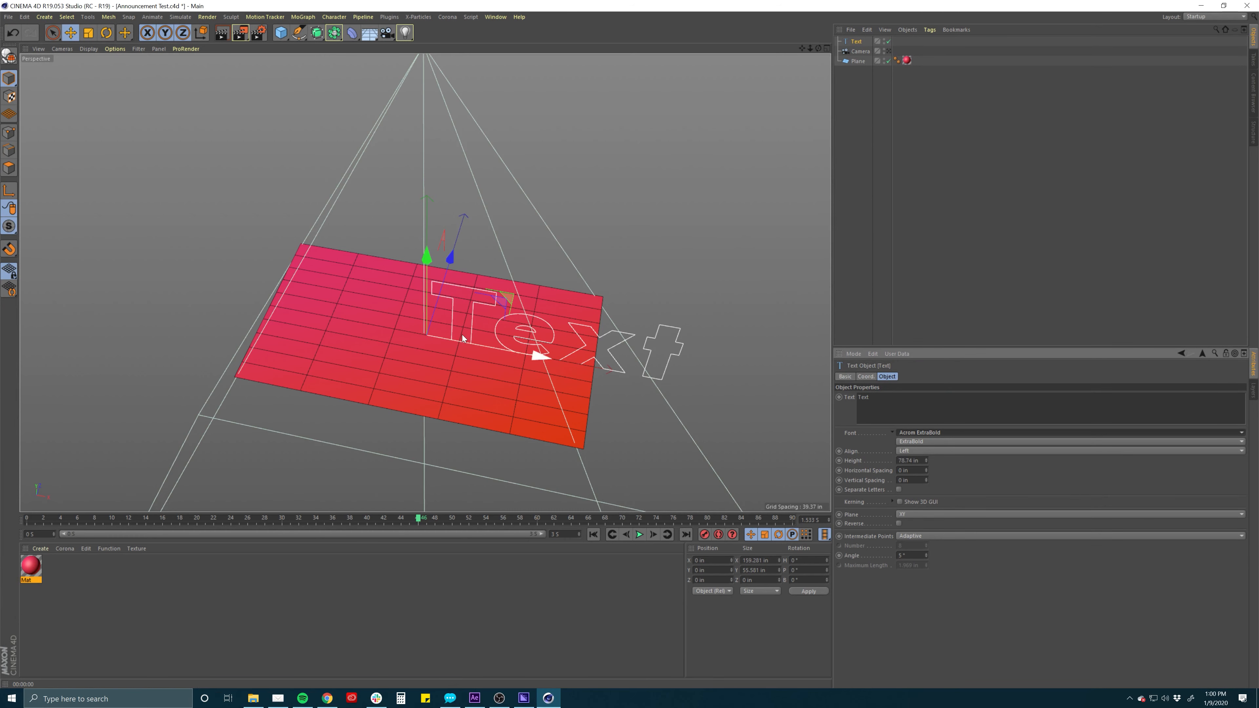
Change the spline's text to "WELCOME." and raise it about 34 in above the plane
drag(877, 398, 821, 394)
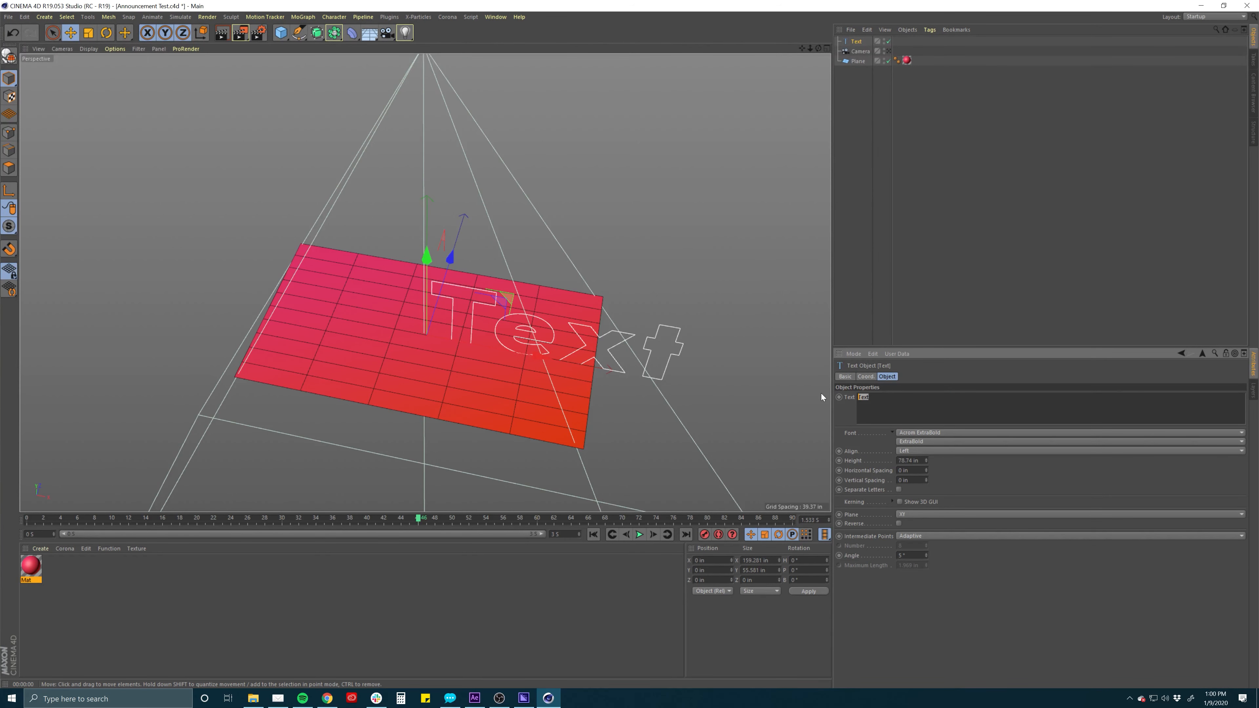
text(WELCOME.)
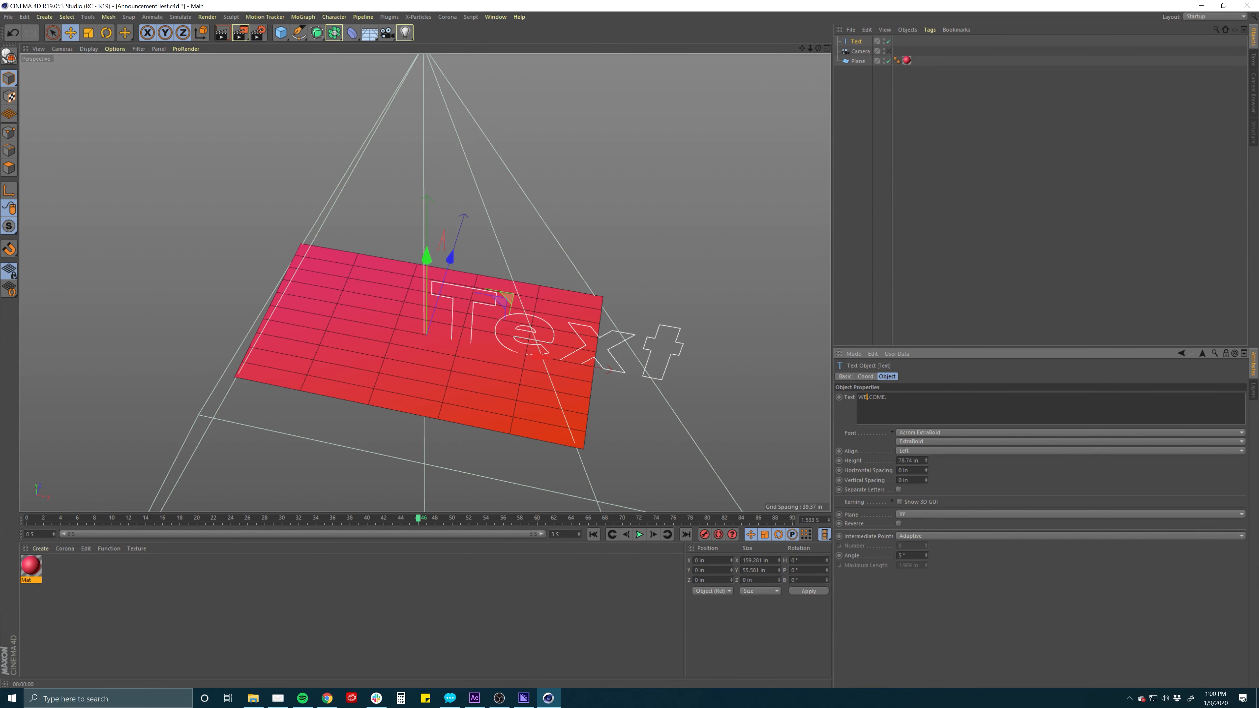
click(852, 130)
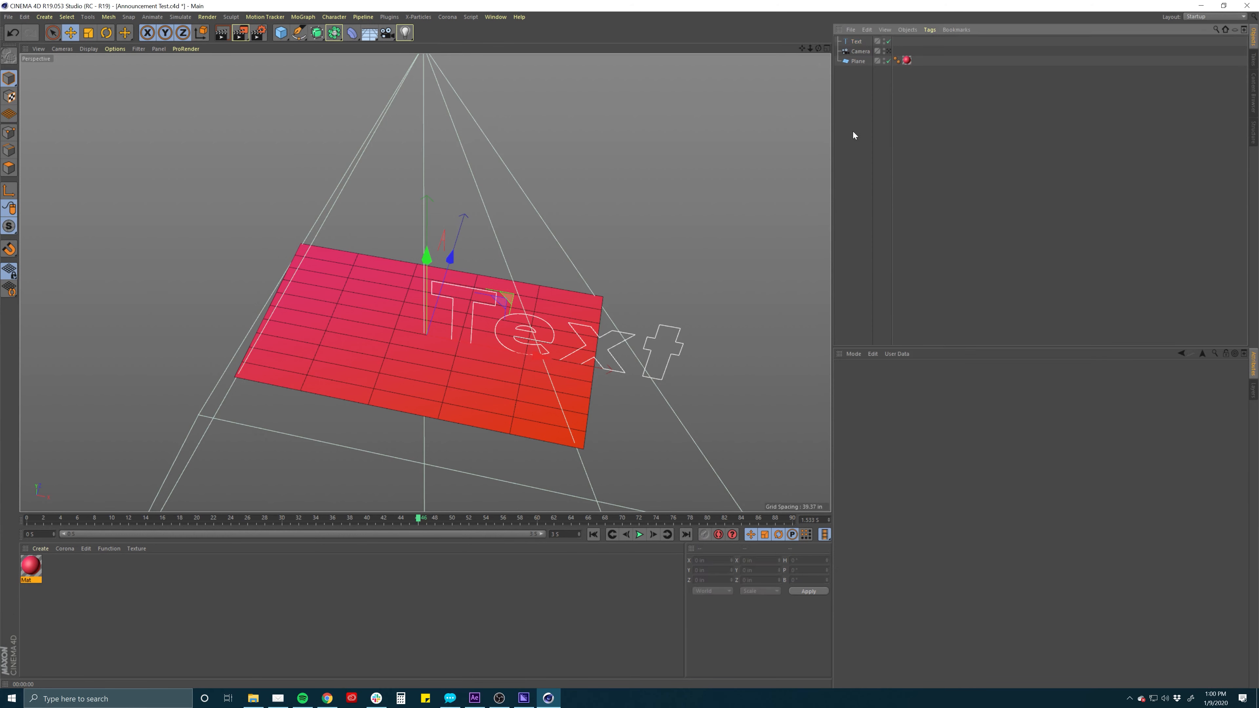
click(856, 42)
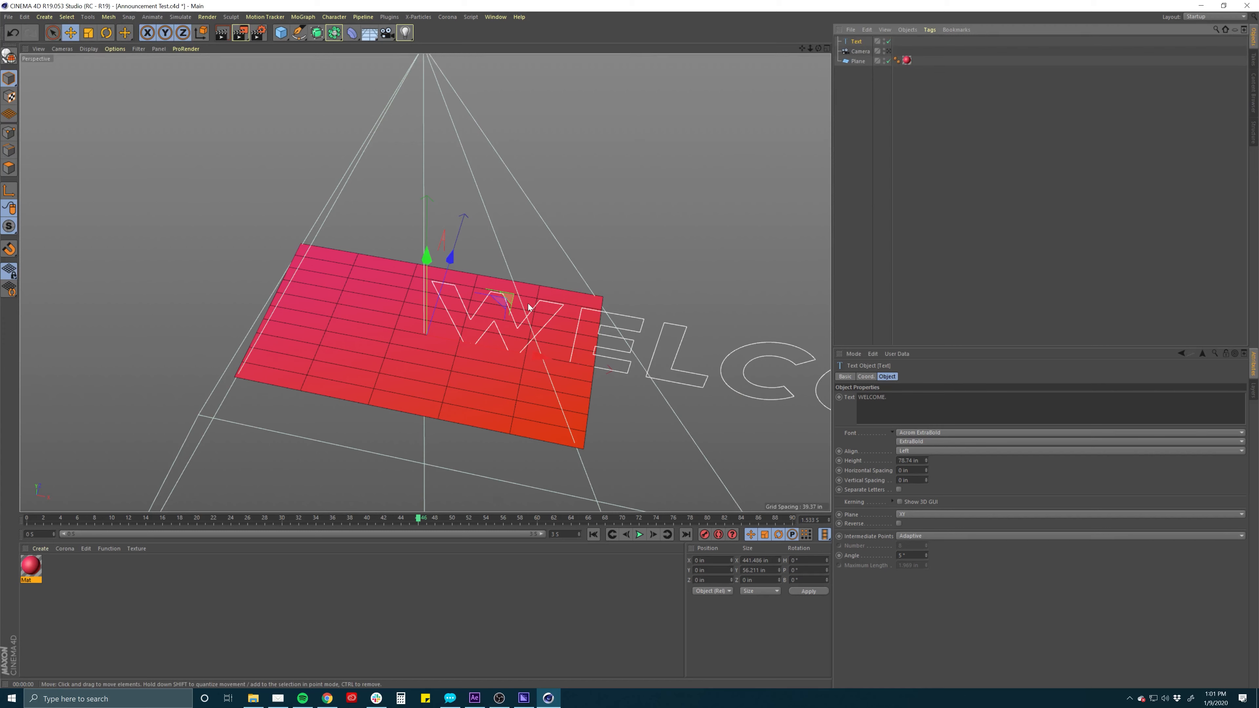
drag(428, 256, 429, 216)
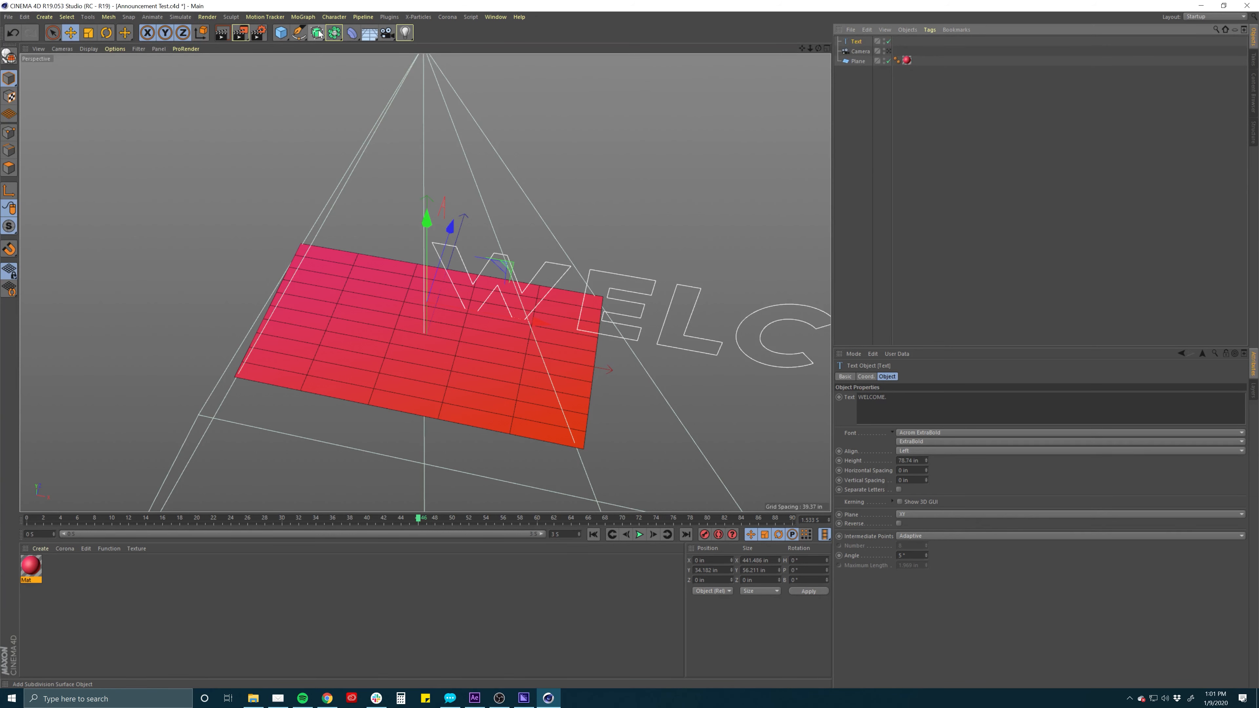
Add an Extrude generator and make the Text spline its child to give the lettering depth
click(334, 33)
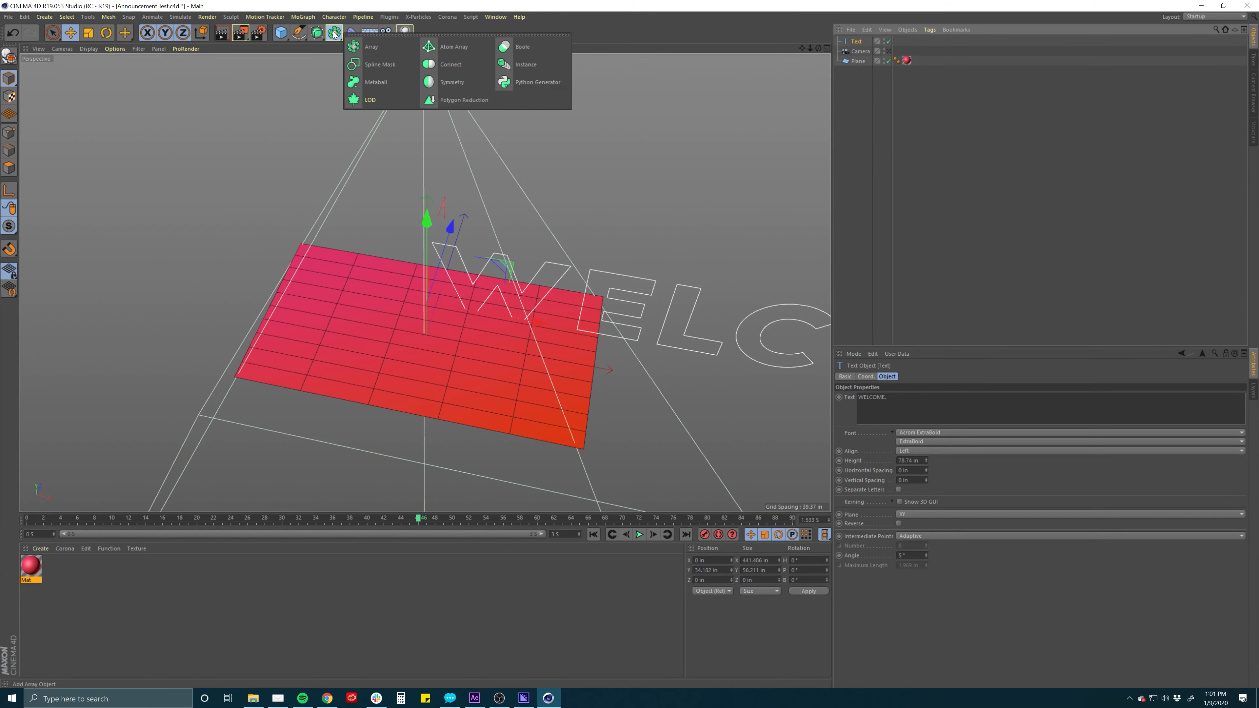
click(316, 33)
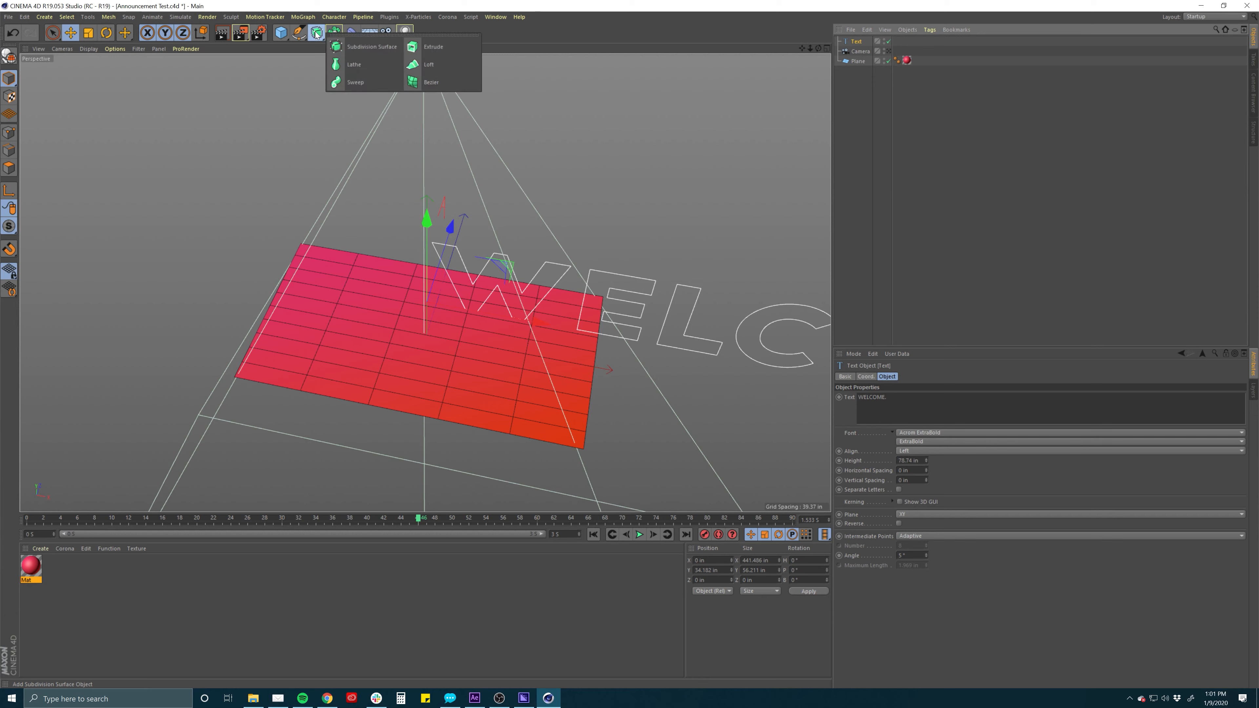
click(428, 50)
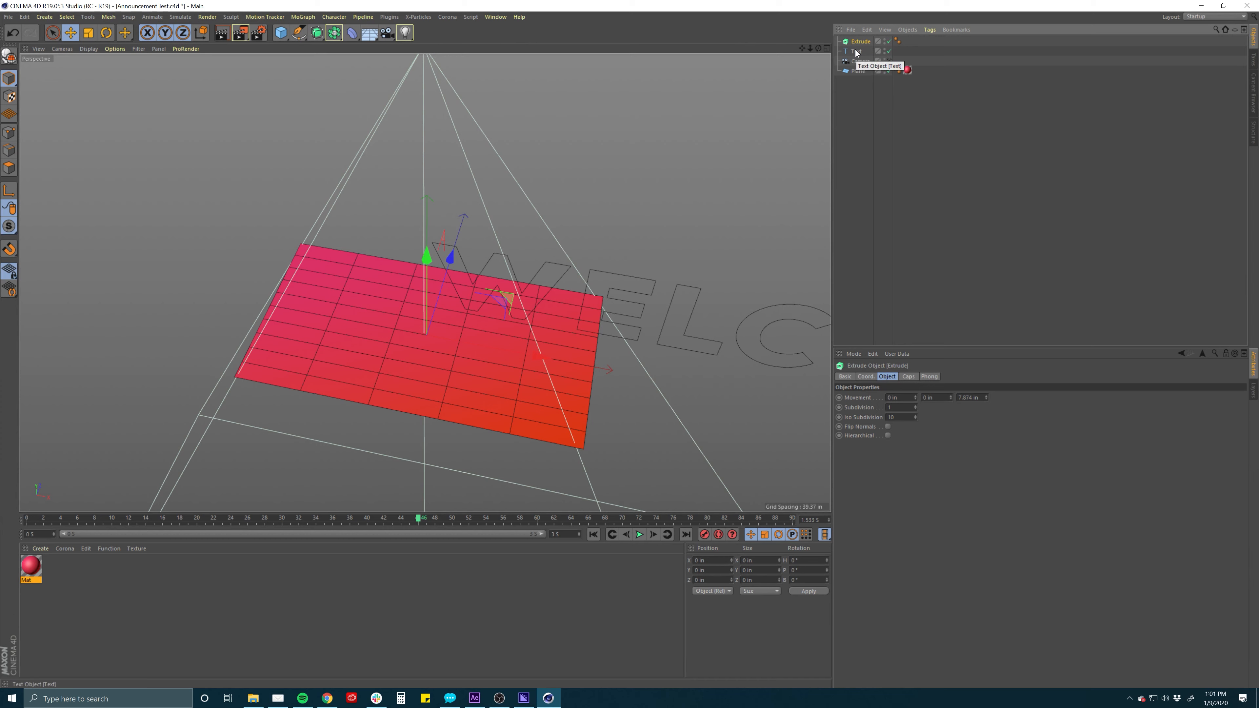
drag(856, 55, 860, 41)
drag(862, 44, 863, 44)
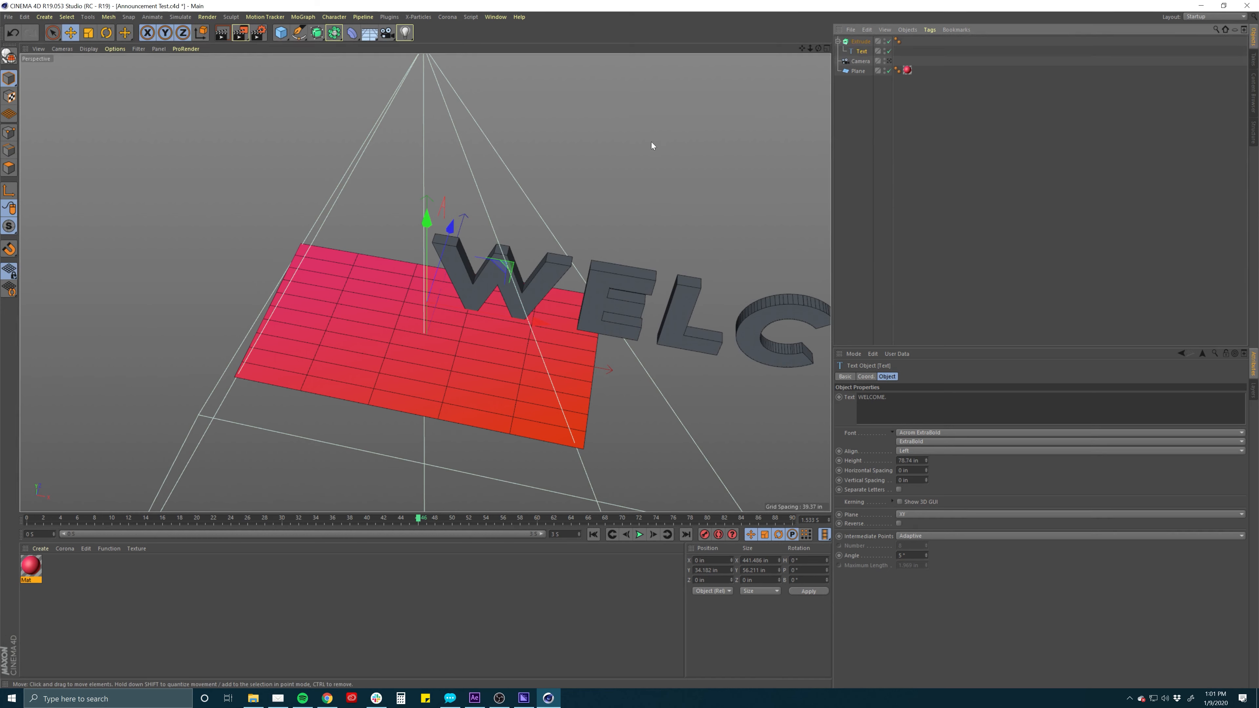
Rotate the Extrude object to a pitch of -90° so the lettering lies parallel to the plane
click(861, 42)
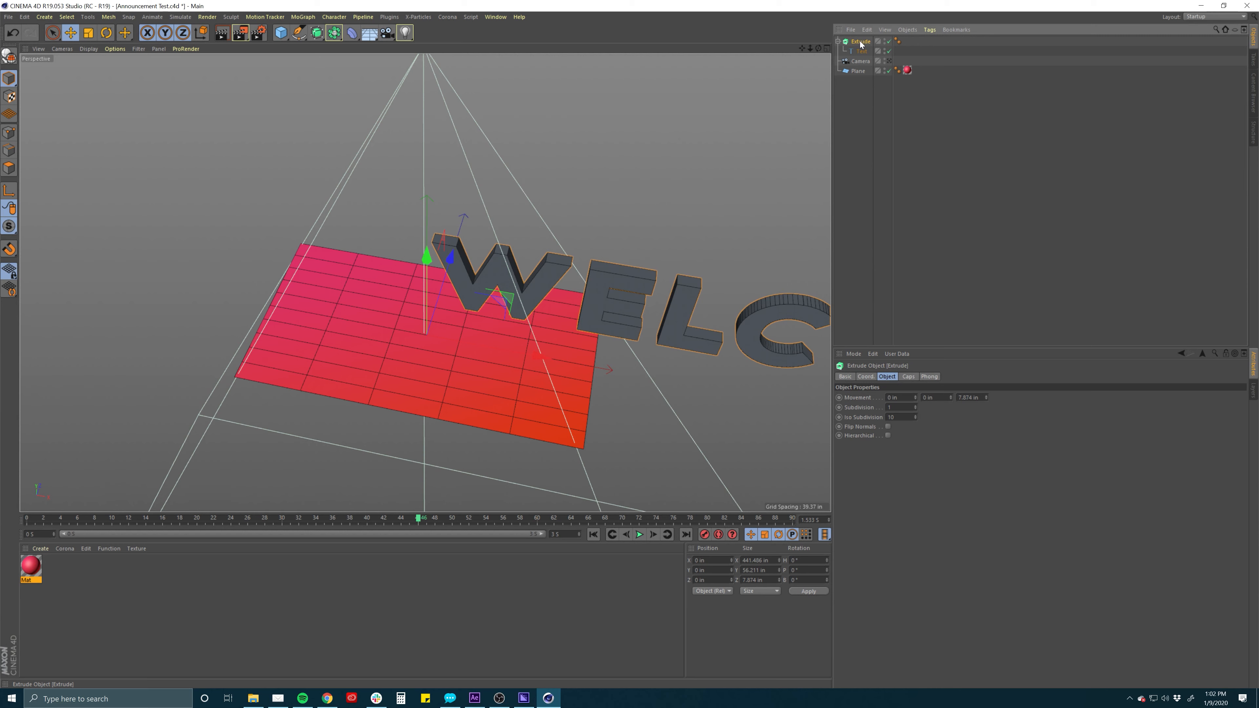
click(837, 41)
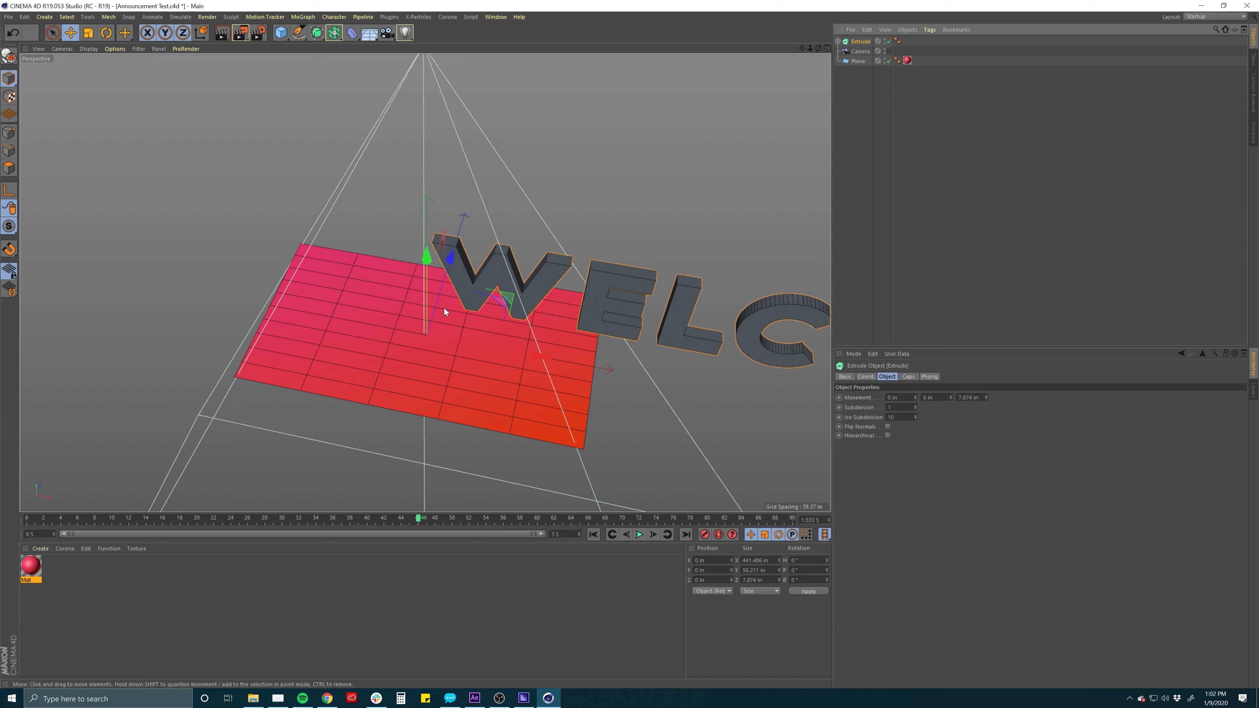
key(r)
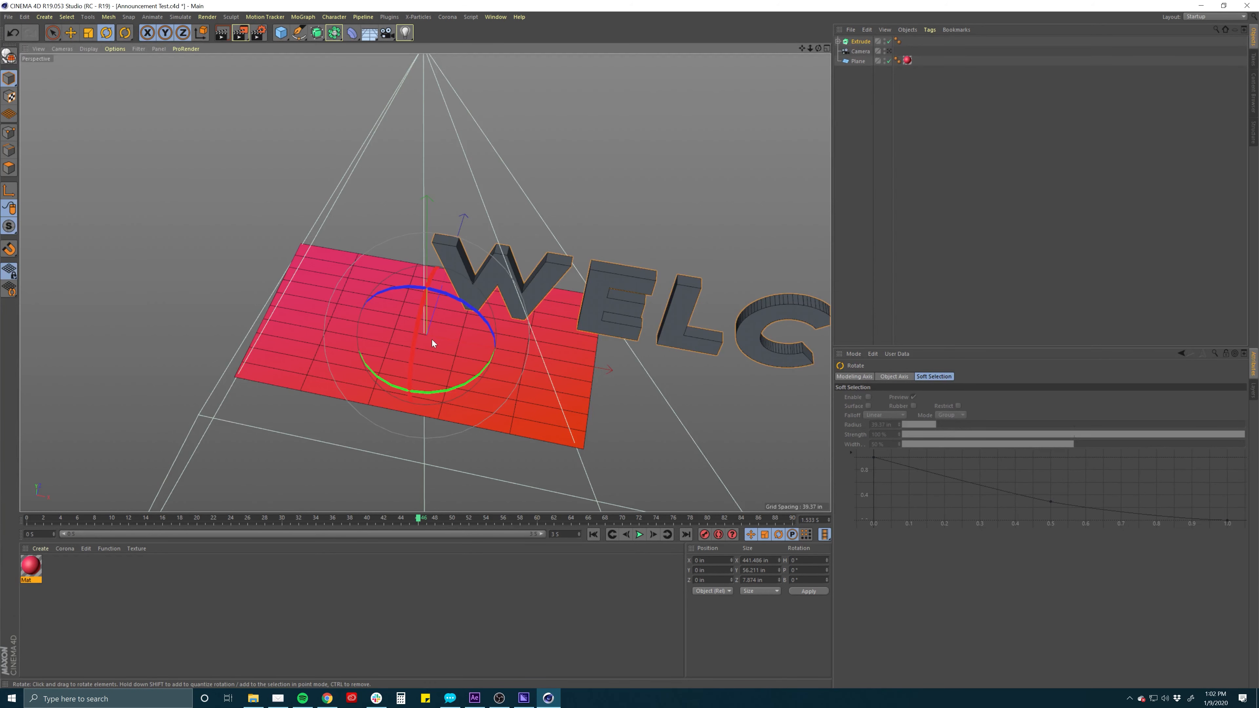
drag(429, 288, 426, 264)
mouse_move(426, 263)
mouse_down()
mouse_move(414, 297)
mouse_move(446, 250)
mouse_up()
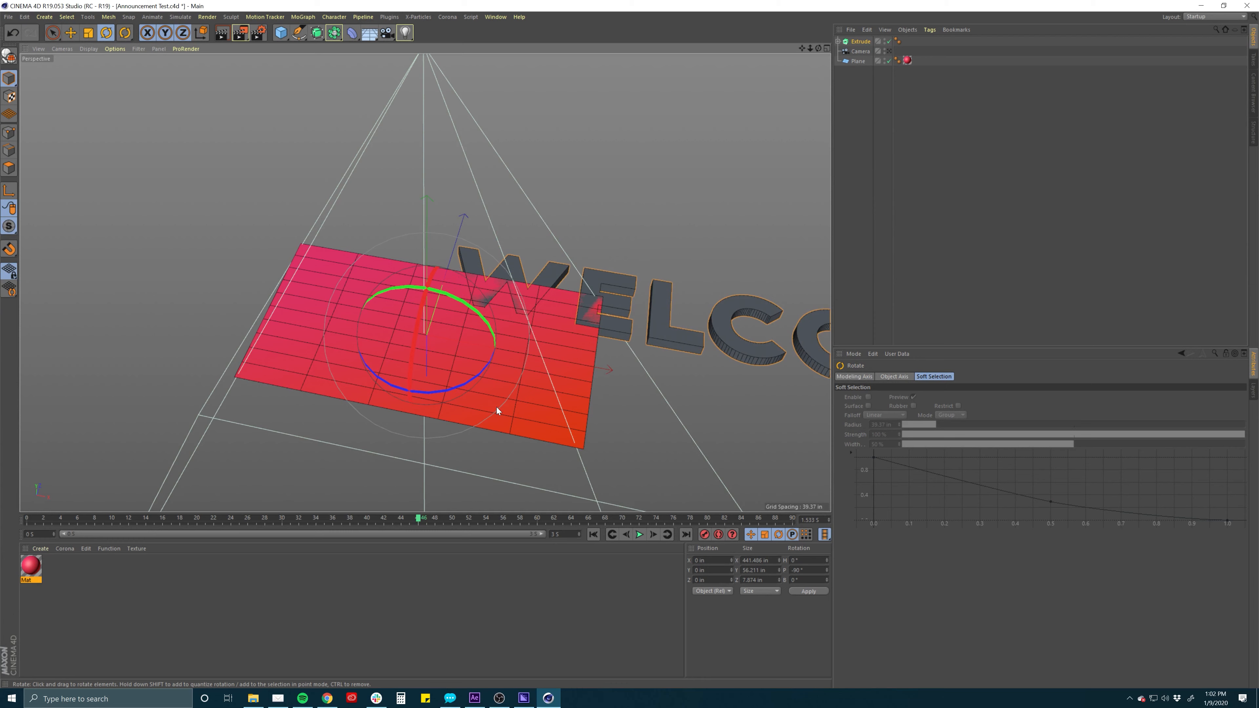
Move the extruded text to a height of about 16.6 in and shift it toward the plane's front-left corner
key(e)
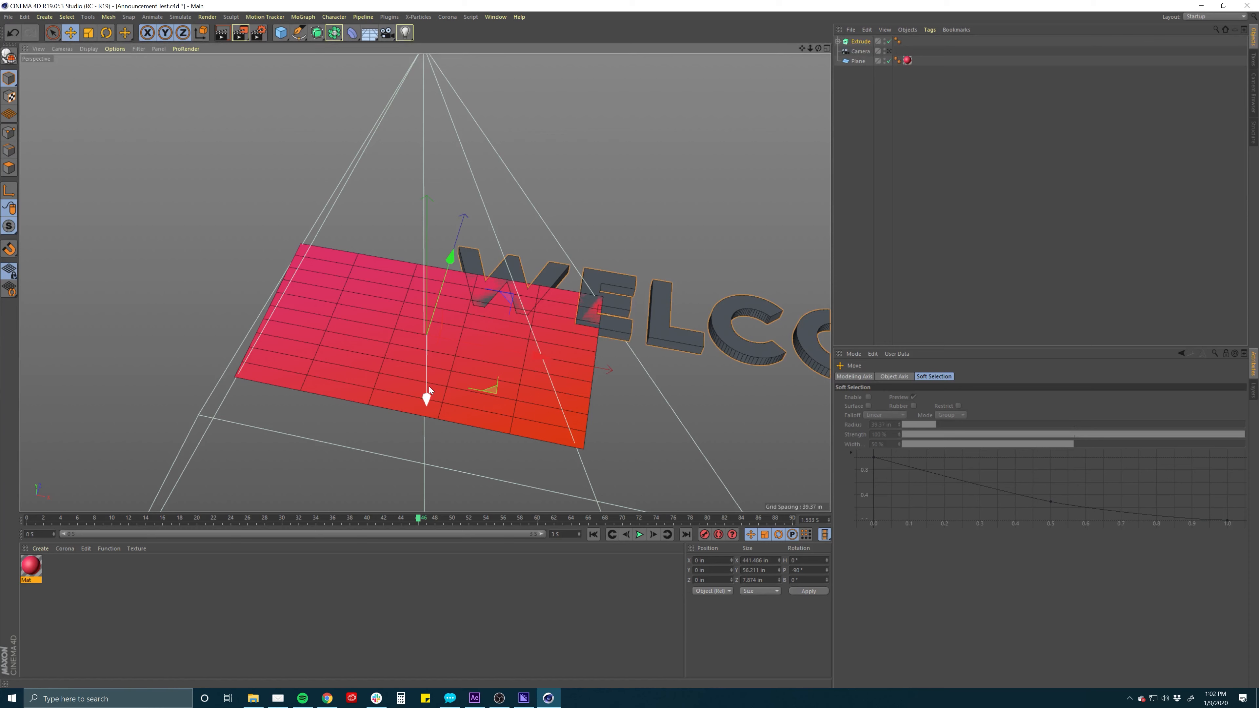
drag(426, 394, 428, 379)
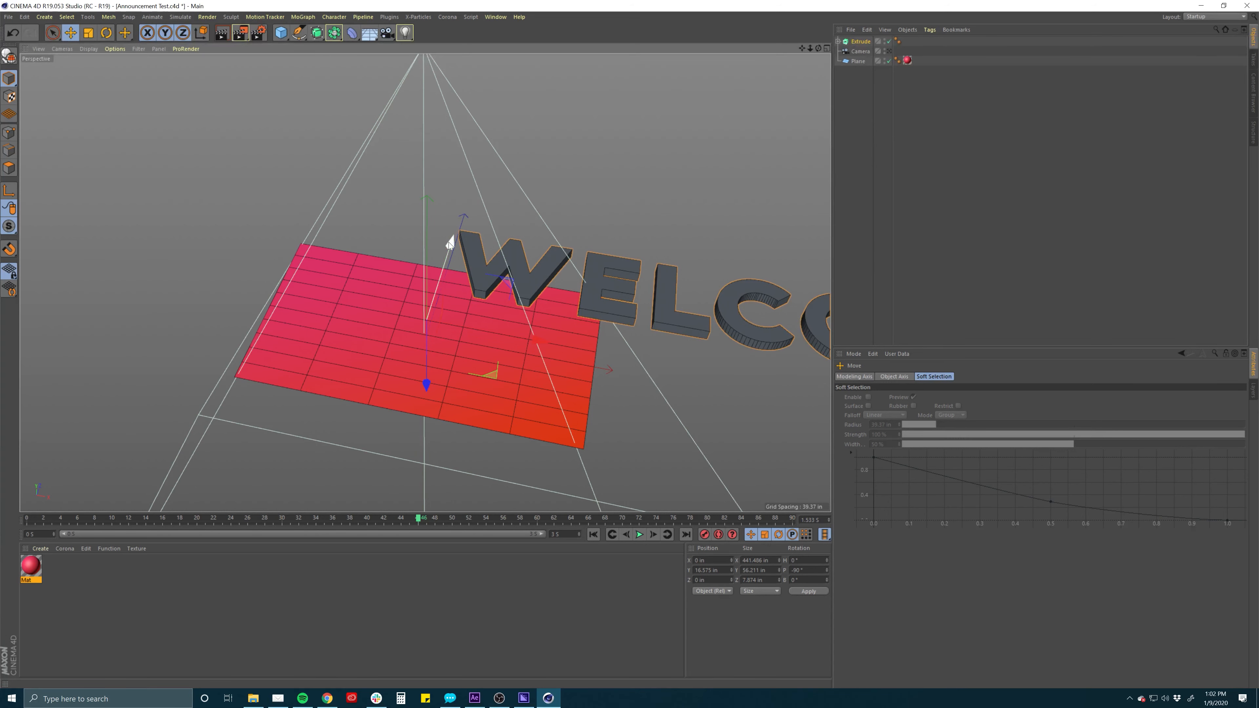
drag(449, 244, 430, 307)
drag(509, 414, 323, 391)
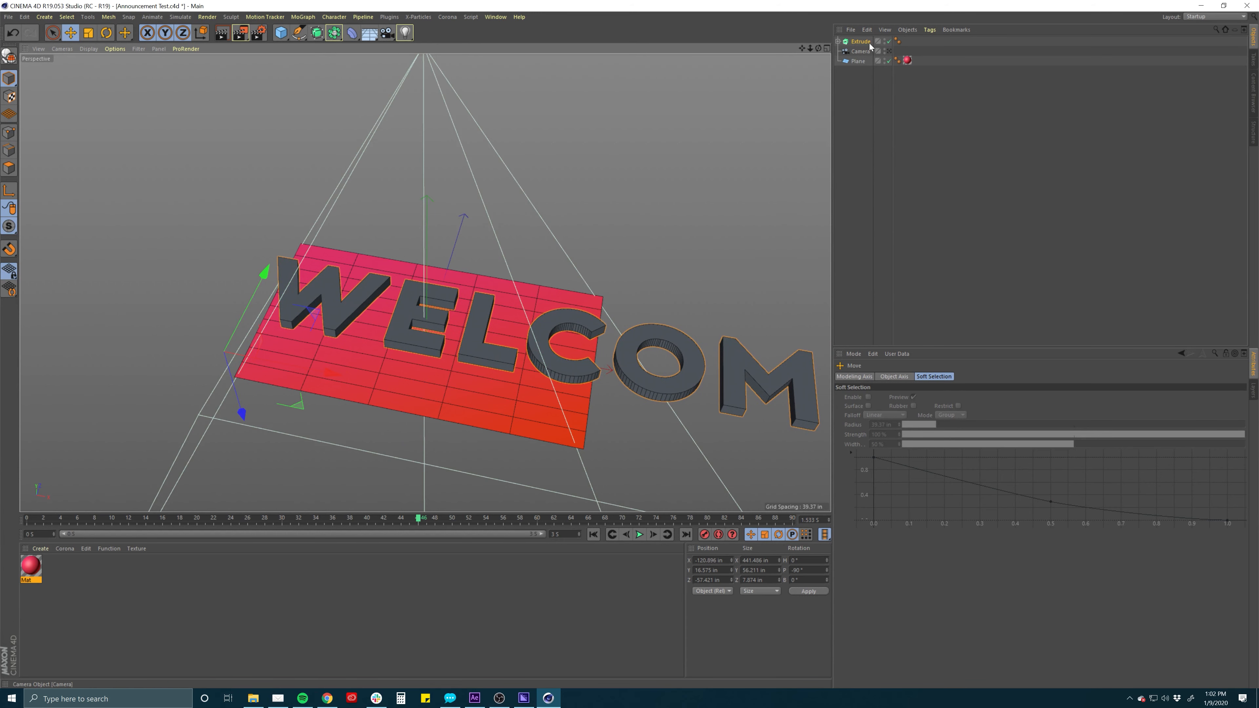
click(574, 355)
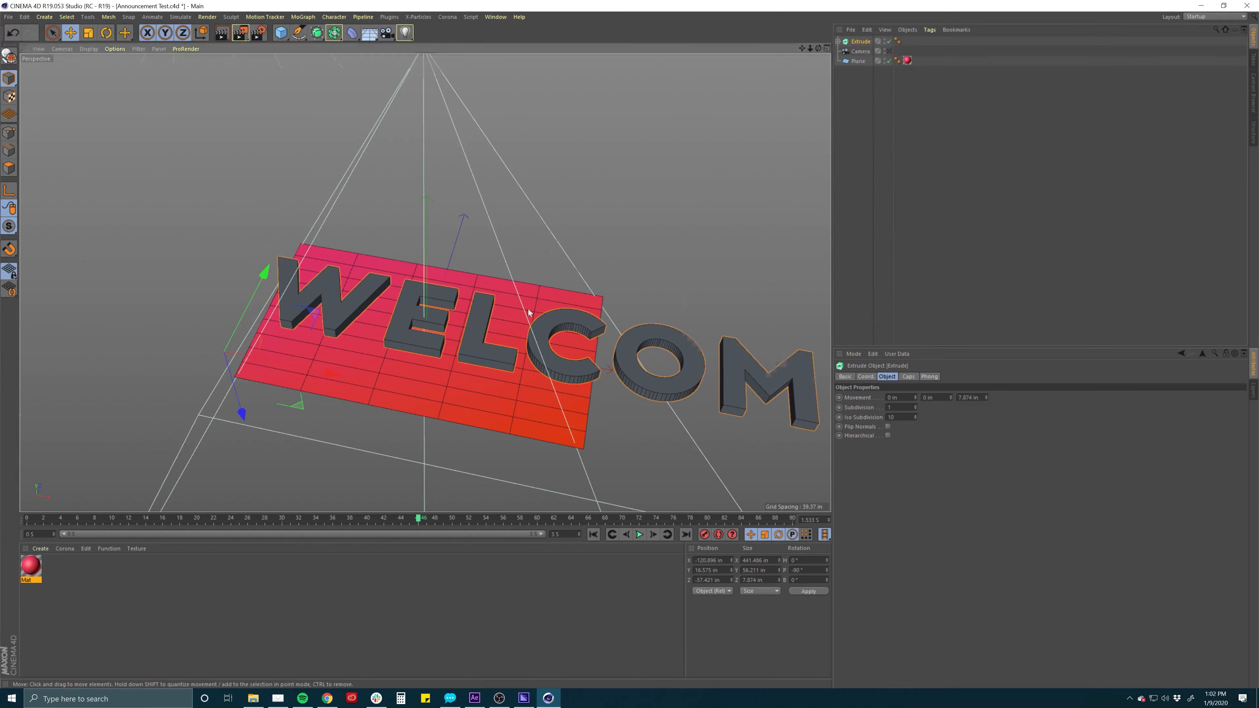
Scale the extruded text down uniformly to about 161.6 in wide so it fits the plane
alt+middle_drag(669, 405, 518, 323)
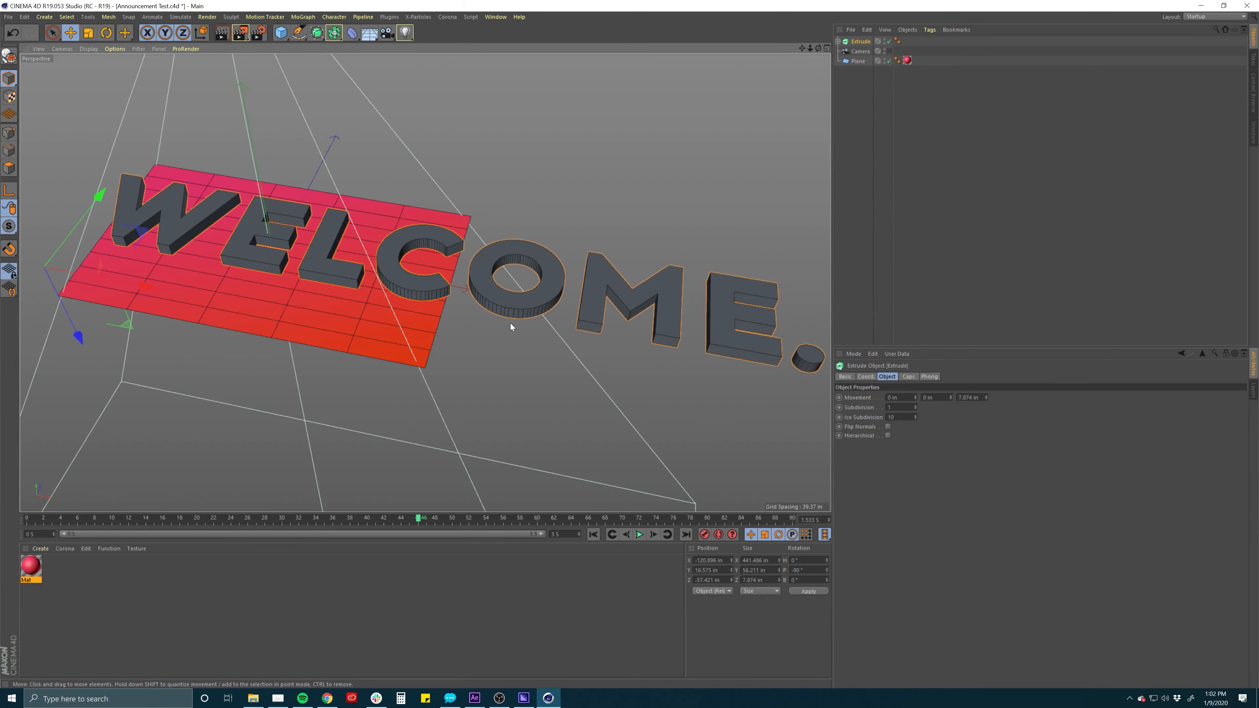
key(t)
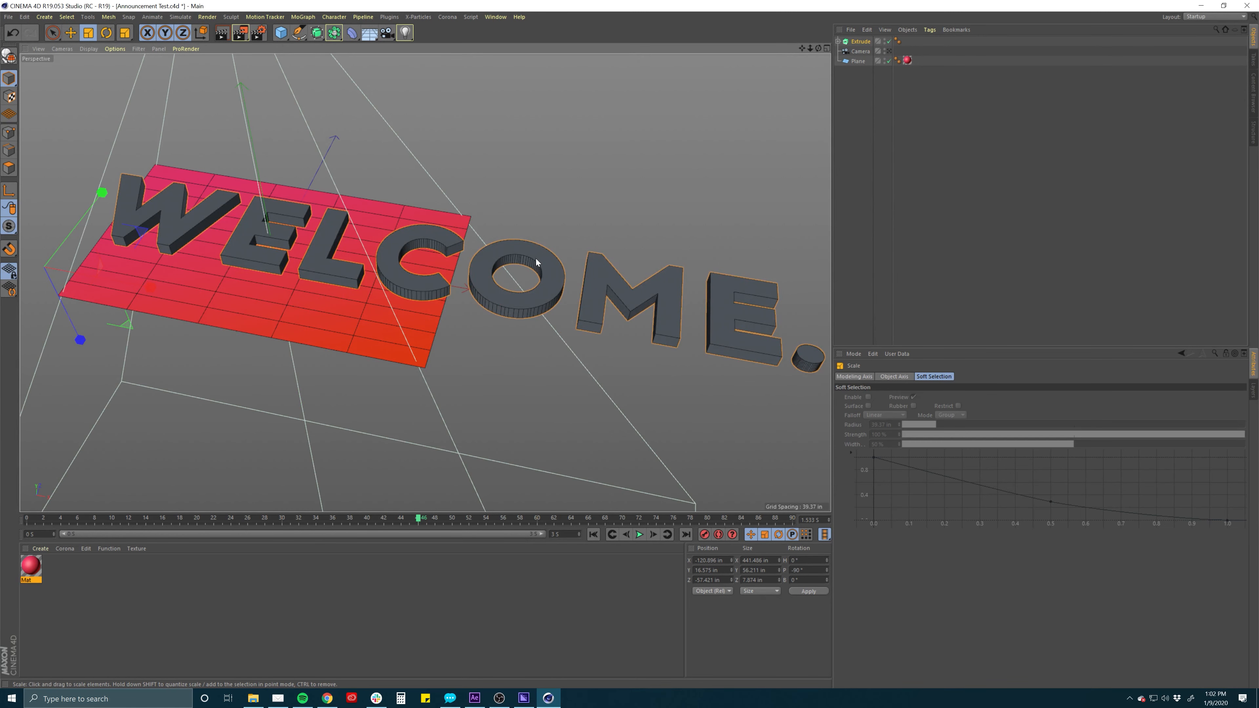
drag(535, 266, 251, 293)
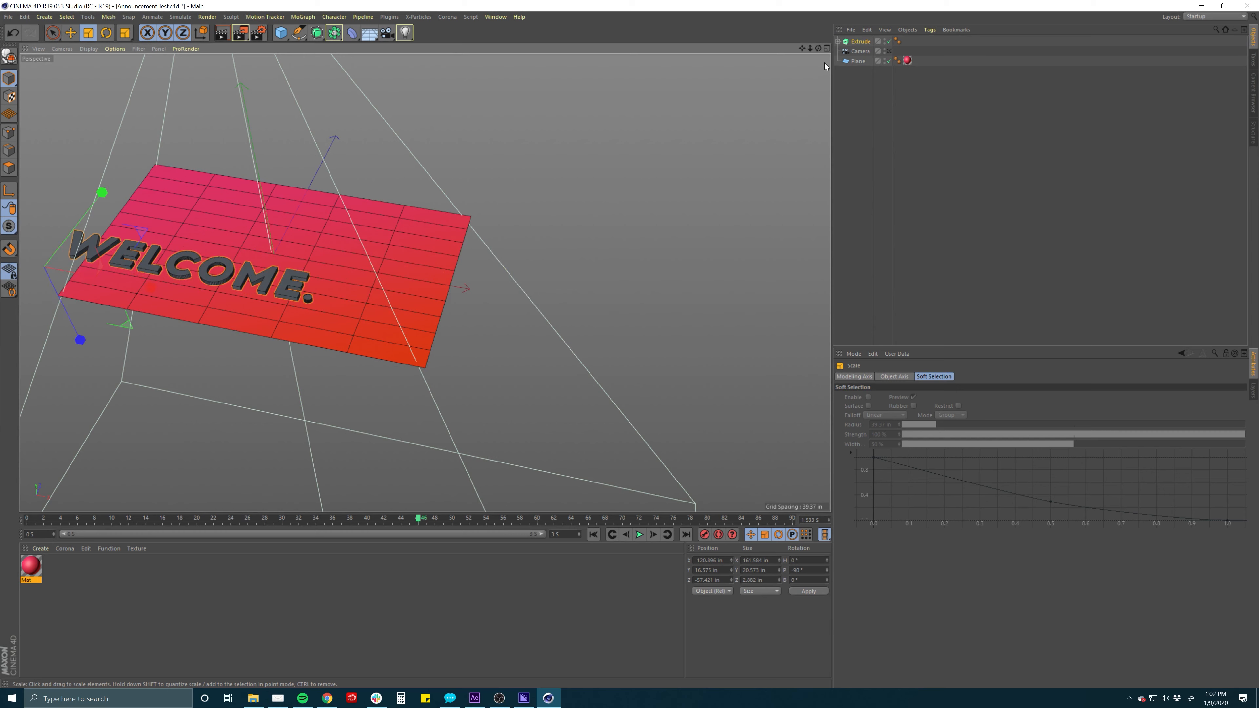
Set the height of the Text spline inside the Extrude object to 15 in
click(837, 41)
click(859, 51)
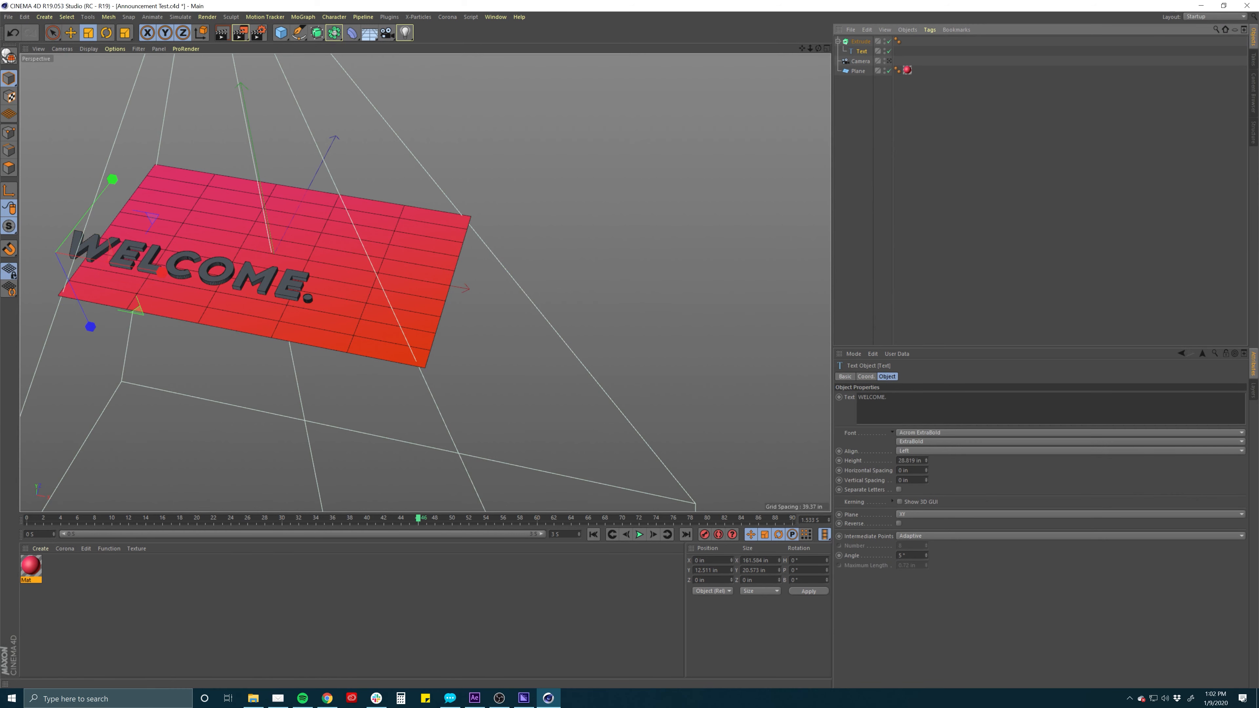
double_click(912, 460)
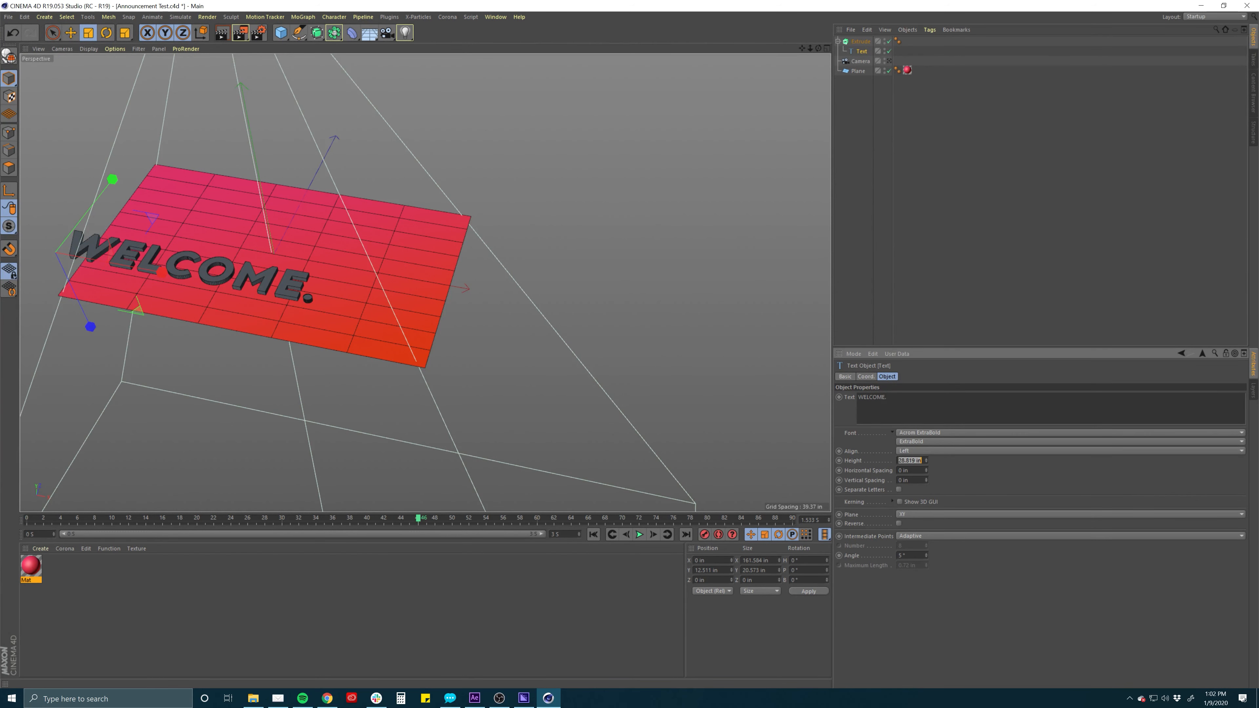
text(15)
key(Return)
Move the extruded text inward over the plane to about X -89.1, Y 2.7, Z -46.8 in and render a viewport preview
click(861, 41)
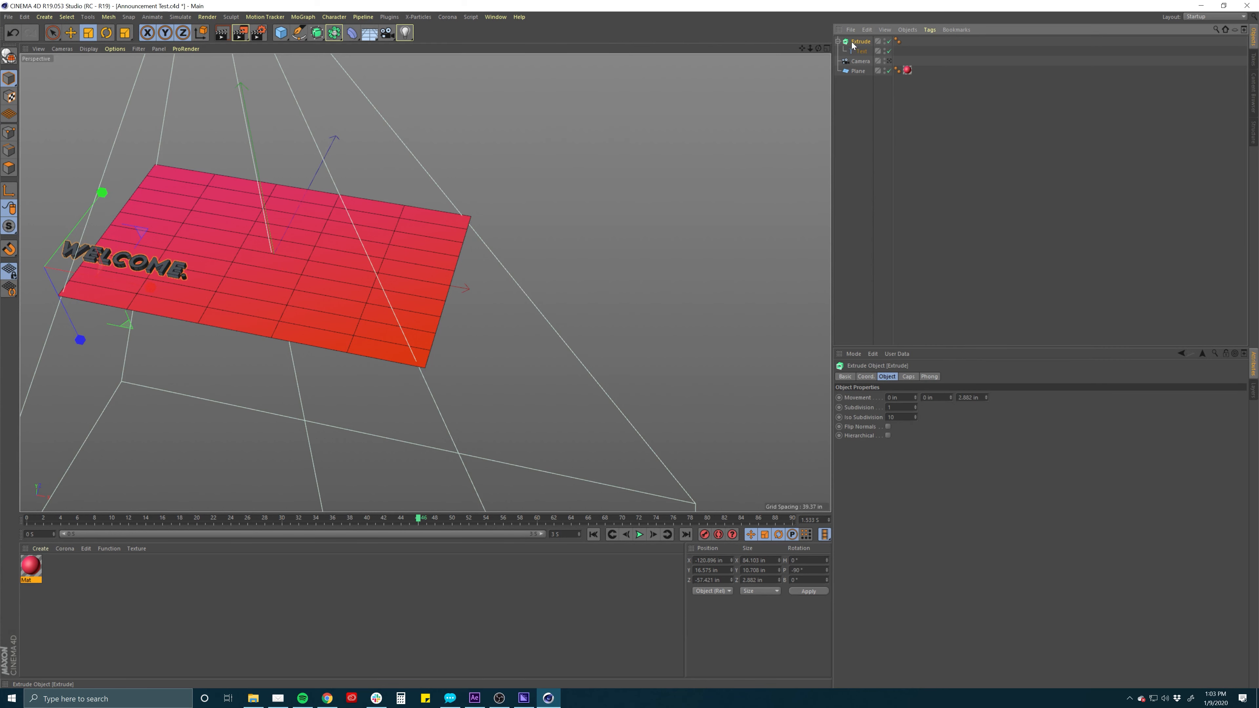
key(e)
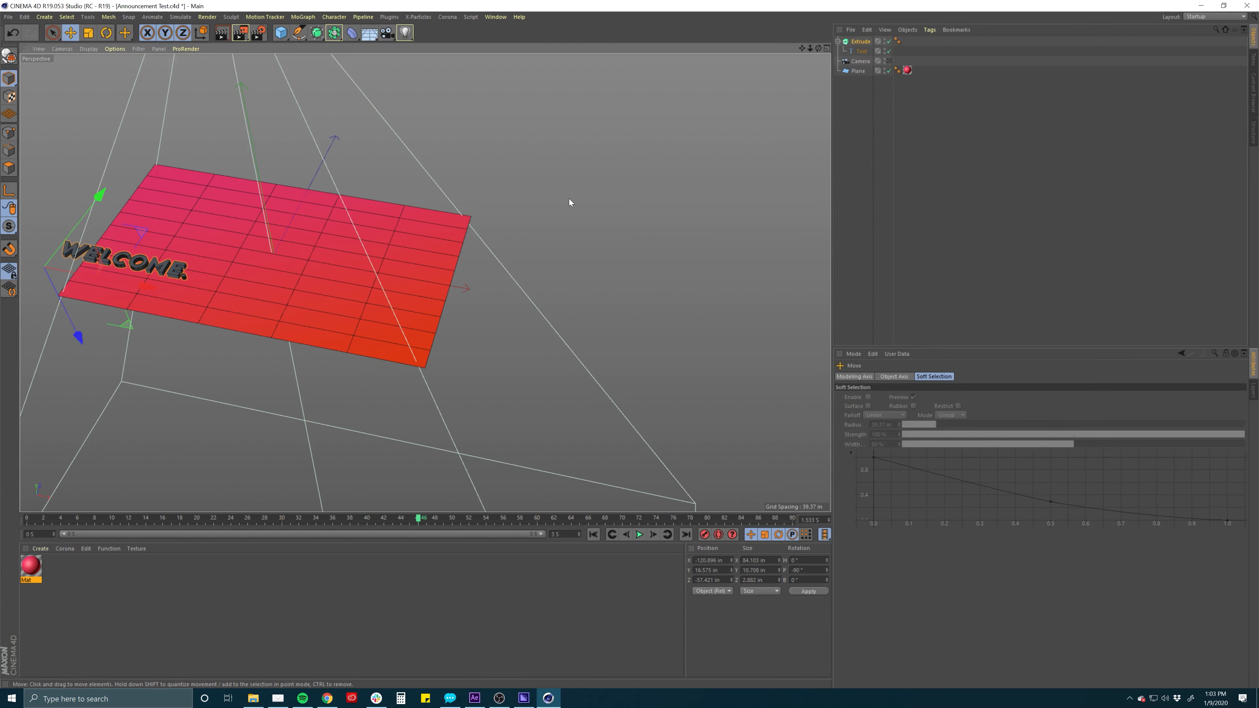
click(860, 41)
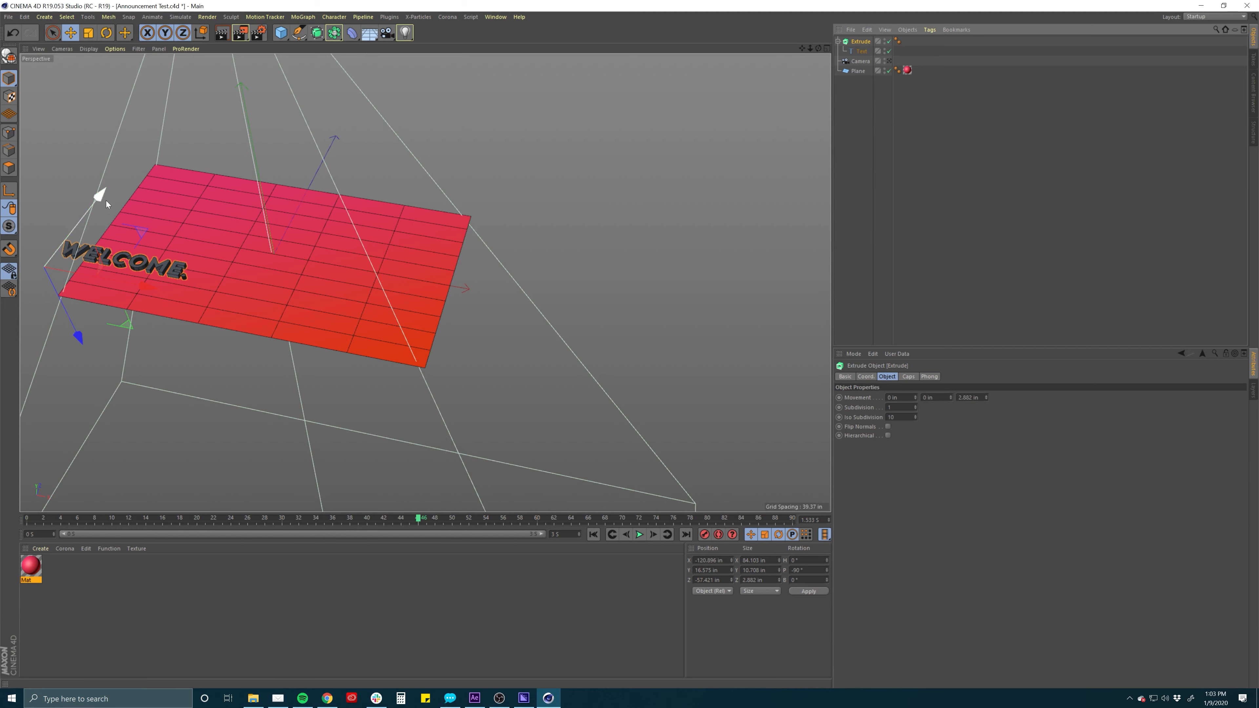
drag(105, 199, 117, 172)
drag(112, 249, 199, 259)
key(ctrl+z)
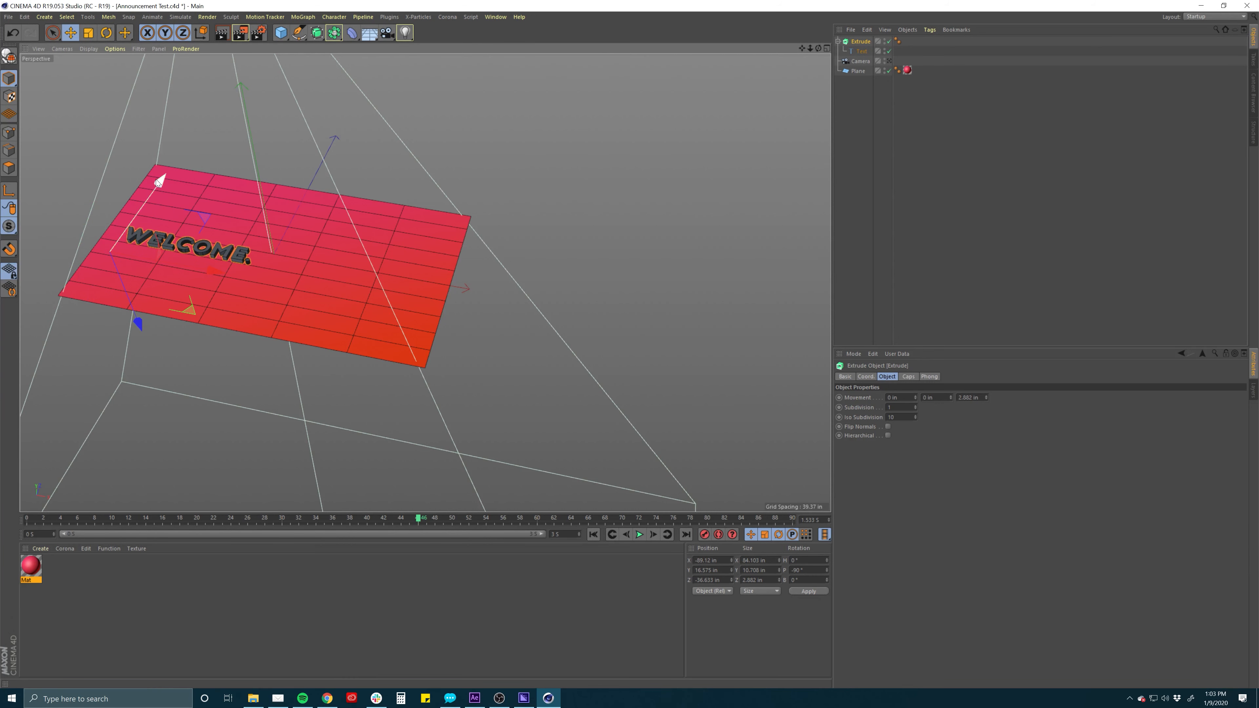
drag(125, 292, 121, 317)
key(o)
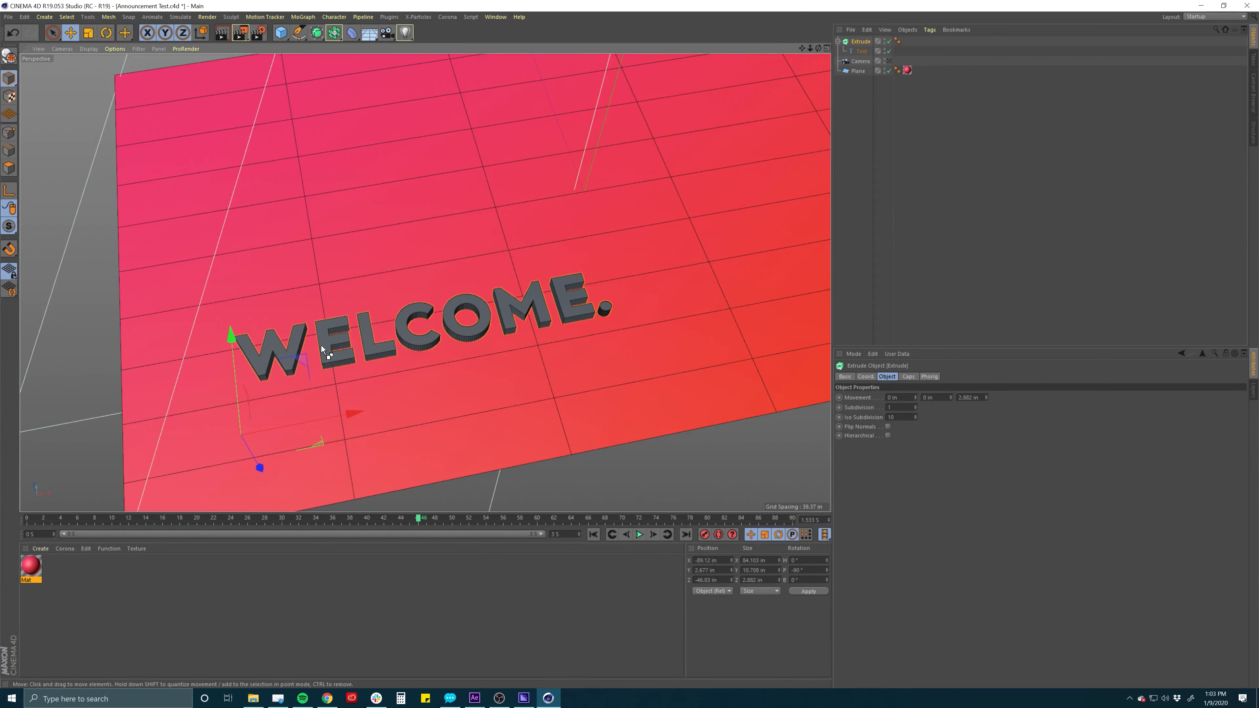
key(ctrl+r)
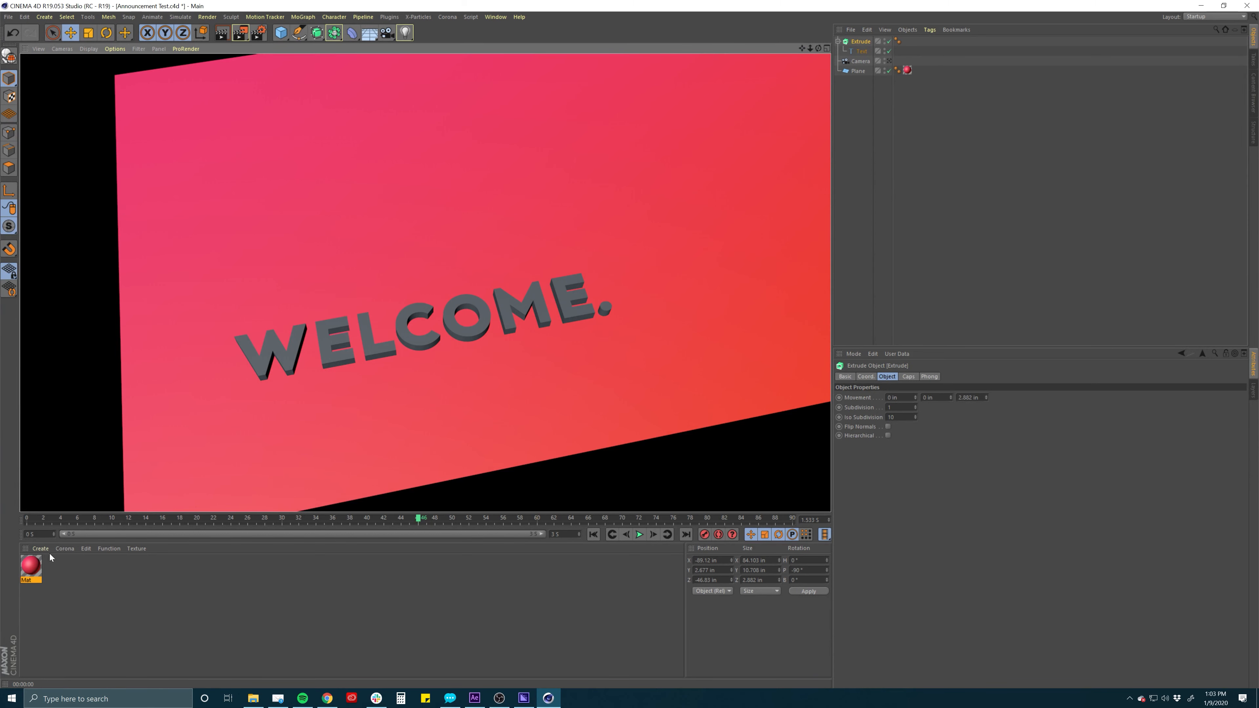
Create a new standard material and apply it to the extruded WELCOME. text
click(41, 549)
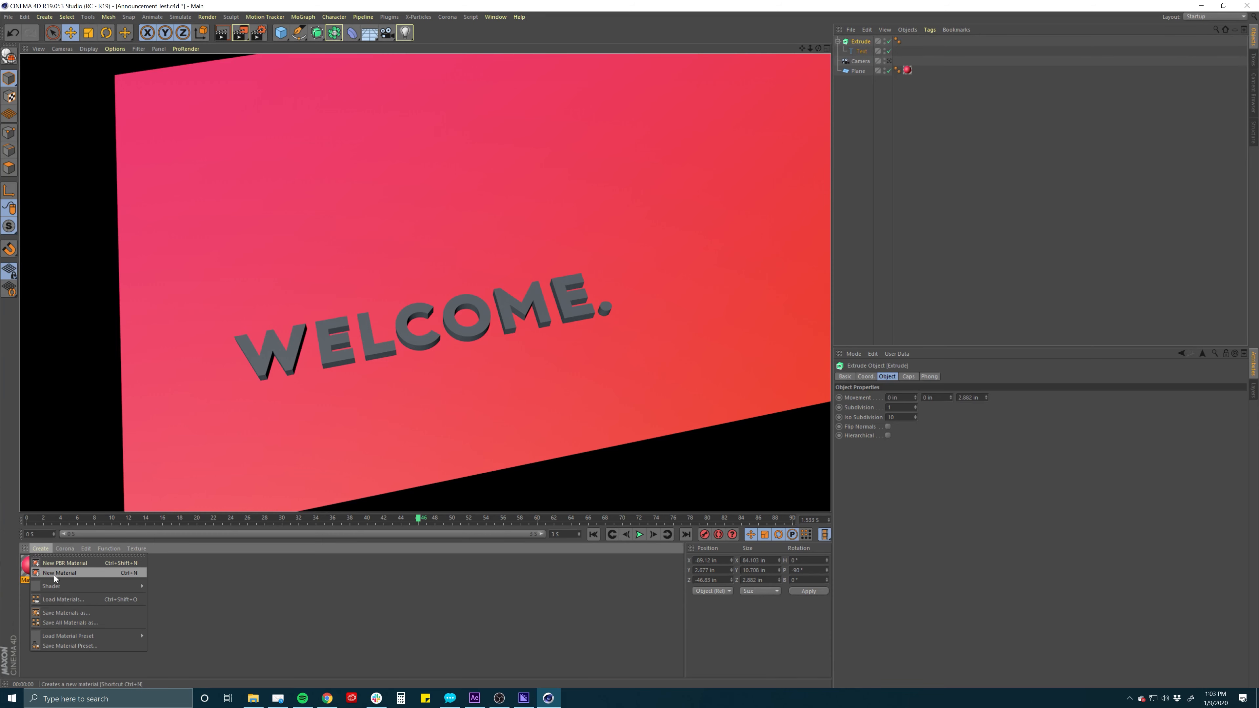
click(41, 575)
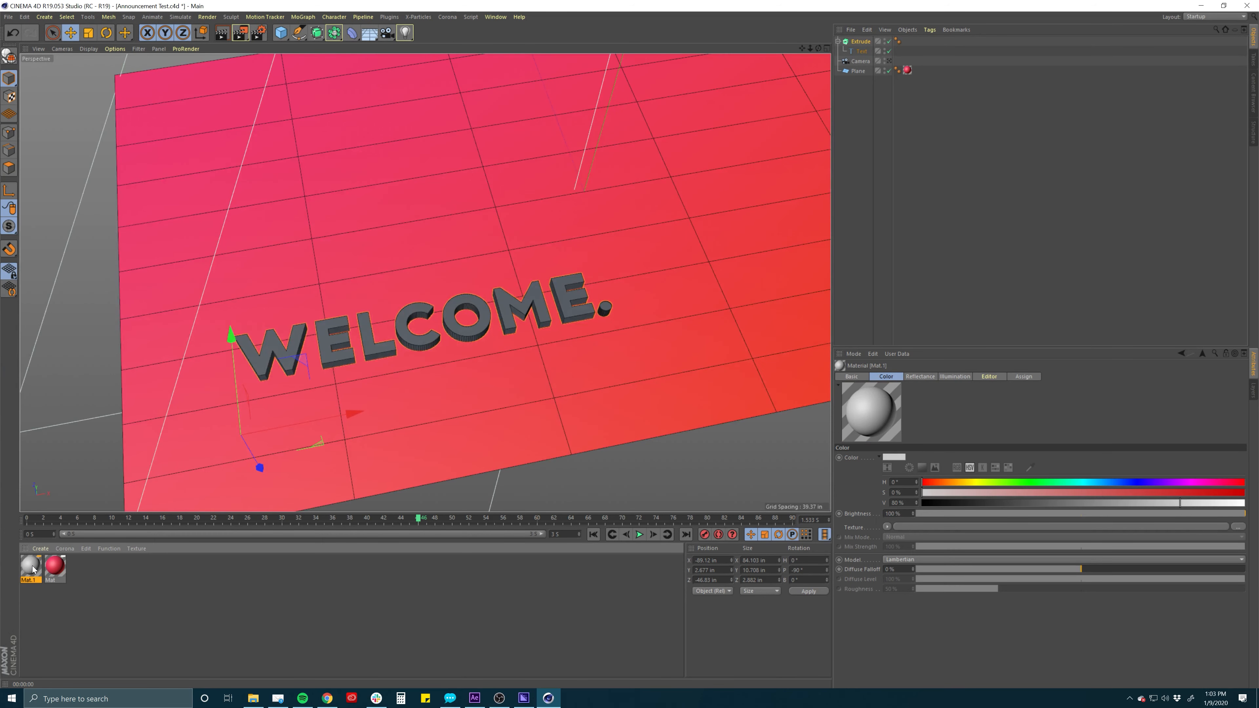
drag(33, 570, 258, 363)
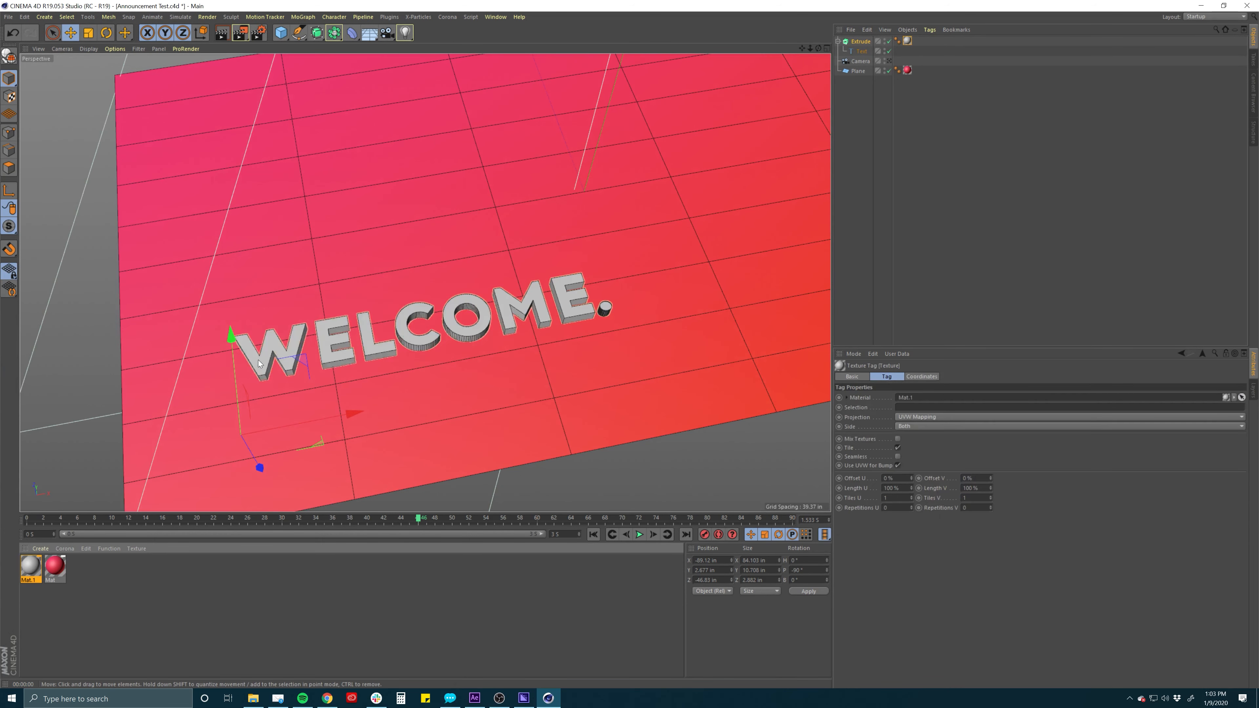
Set the text material's color to a warm off-white with 4% saturation and 96% value
double_click(30, 567)
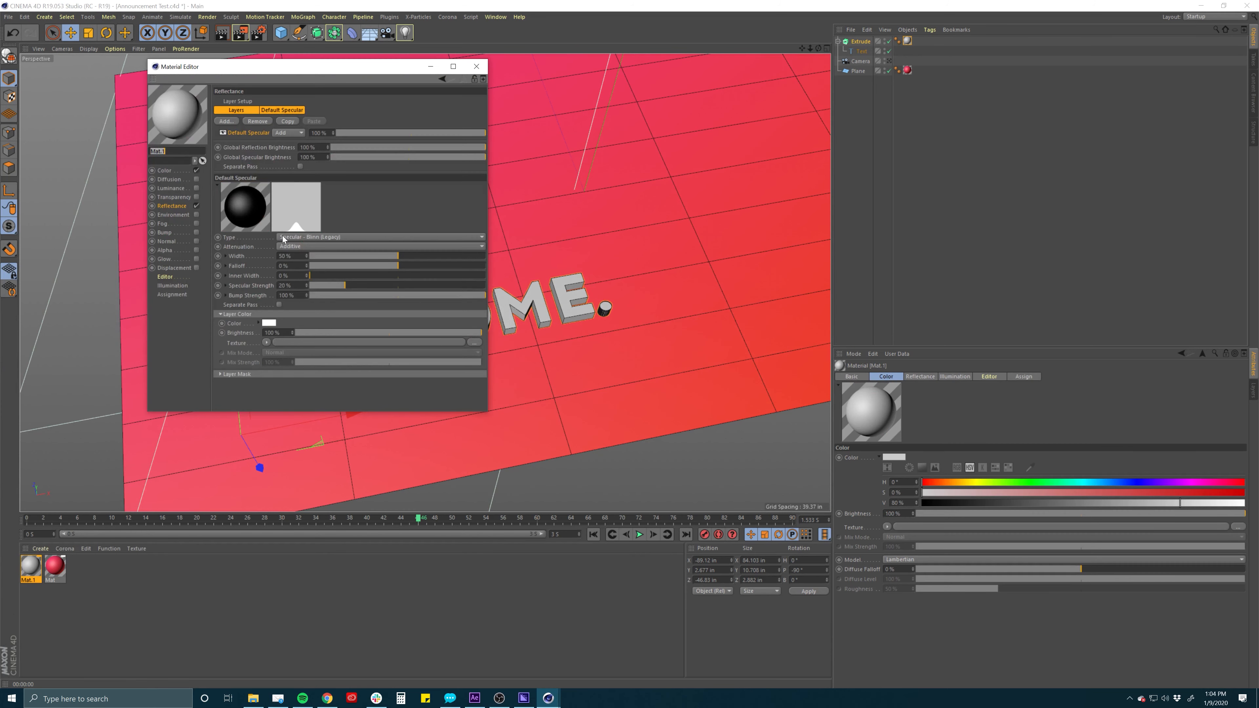
click(159, 171)
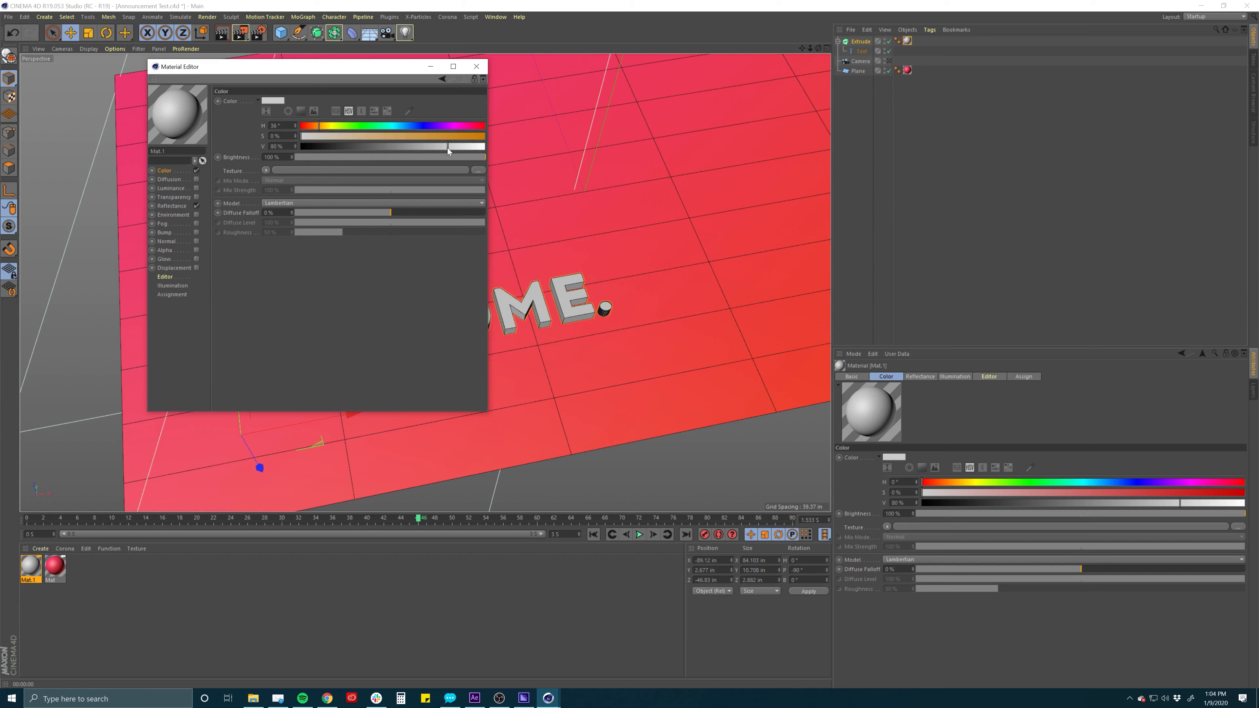
drag(448, 147, 478, 146)
click(307, 138)
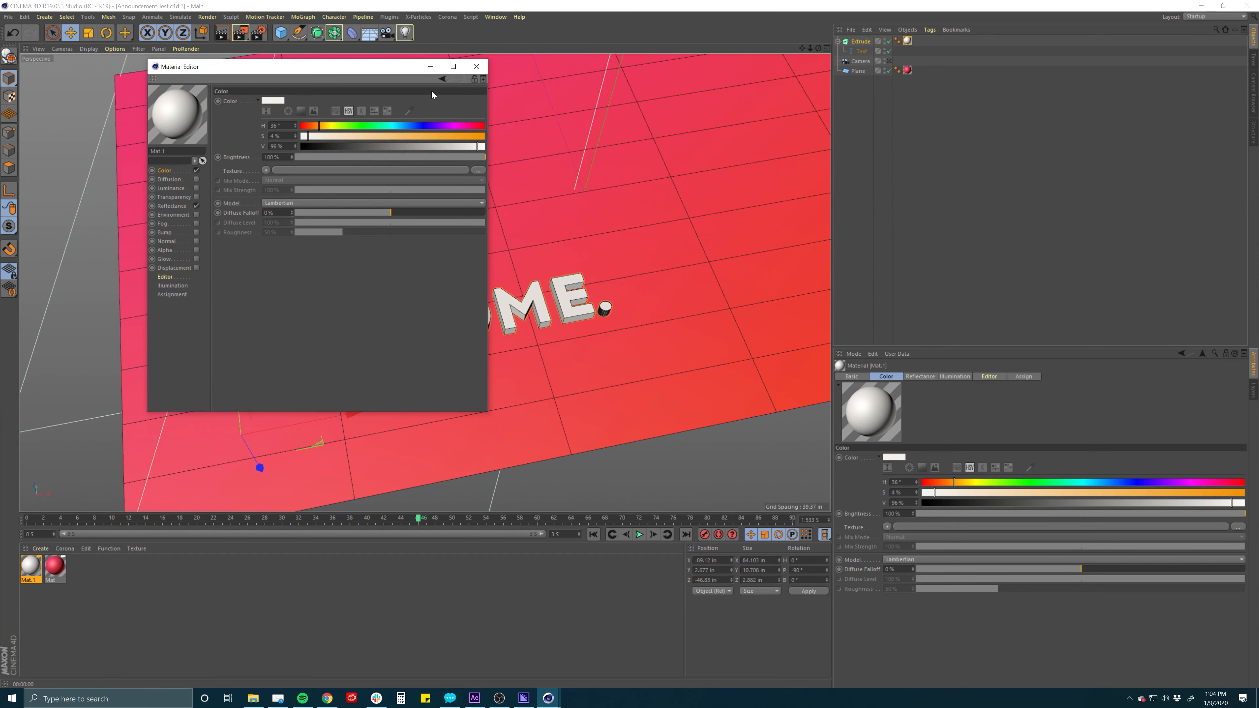
click(474, 67)
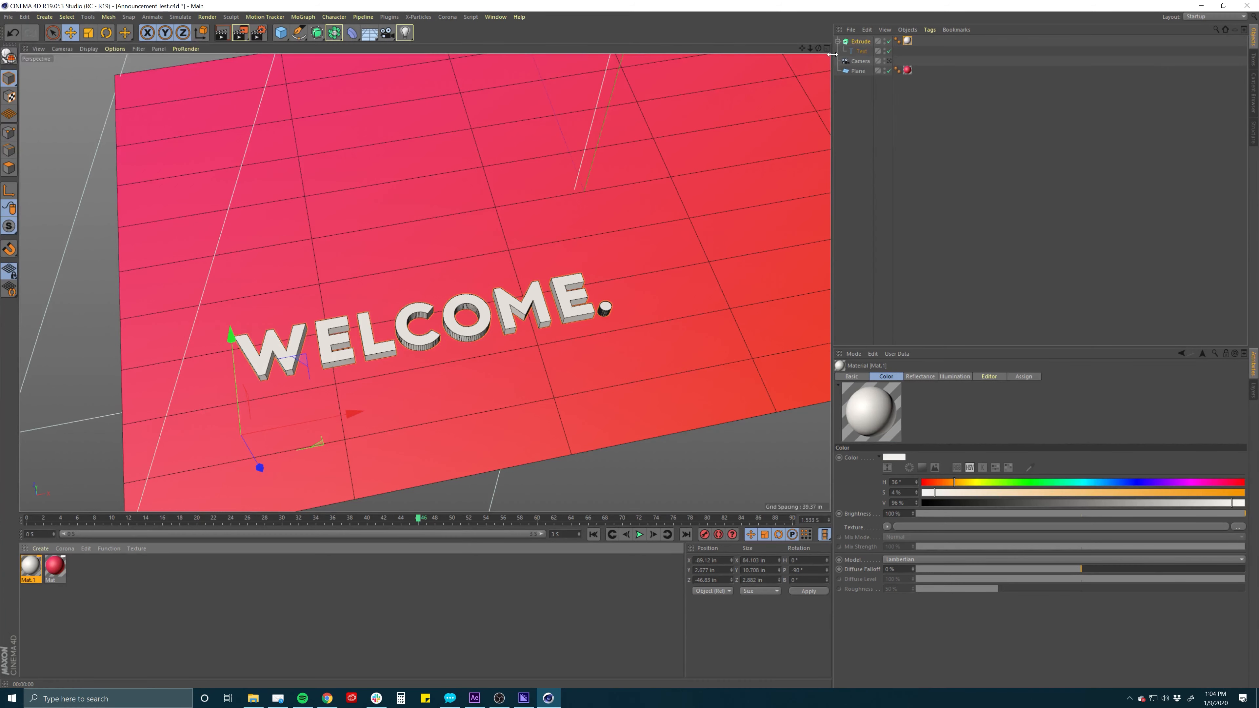
Set the Extrude object's start cap to Fillet Cap with 5 steps to round the front edges of the letters
click(844, 42)
click(838, 42)
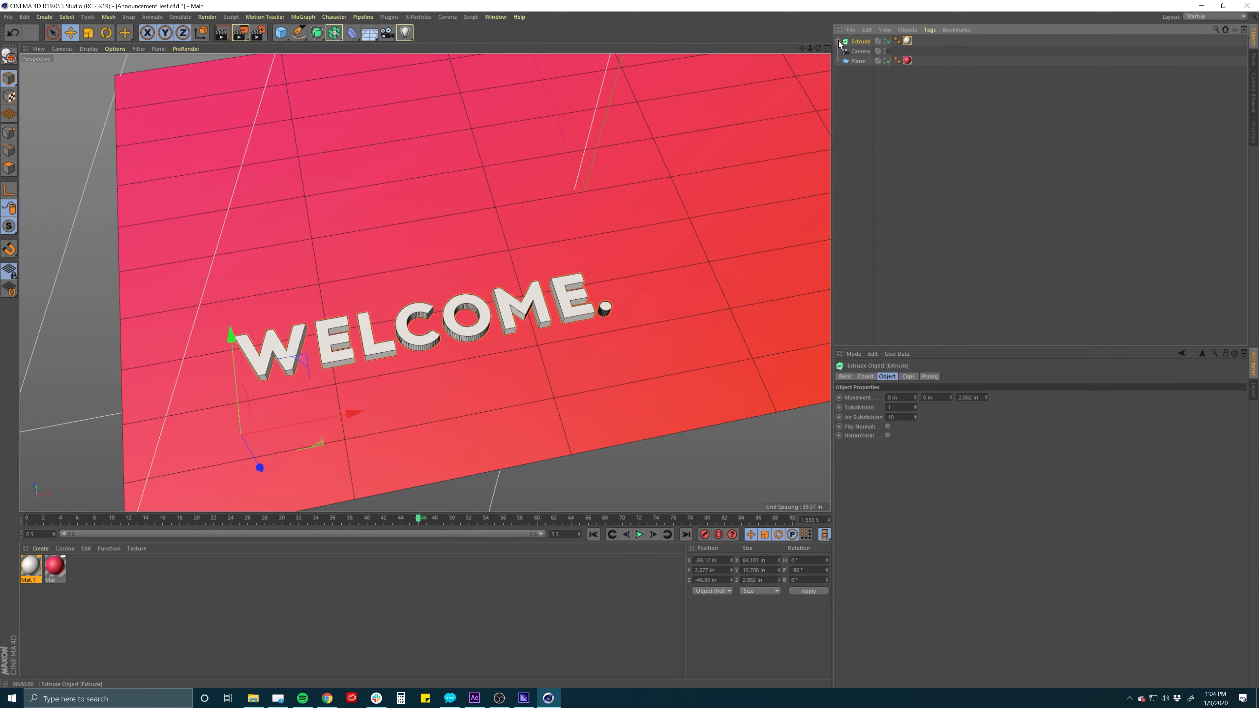
click(902, 377)
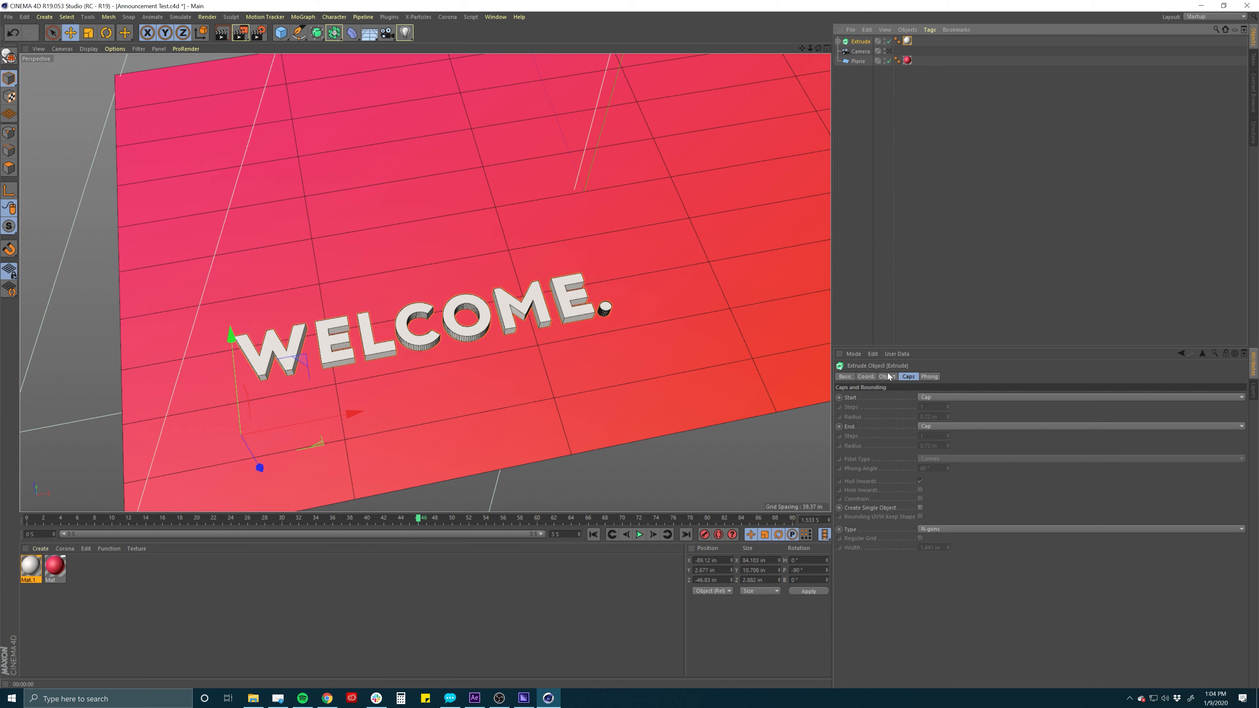
click(931, 398)
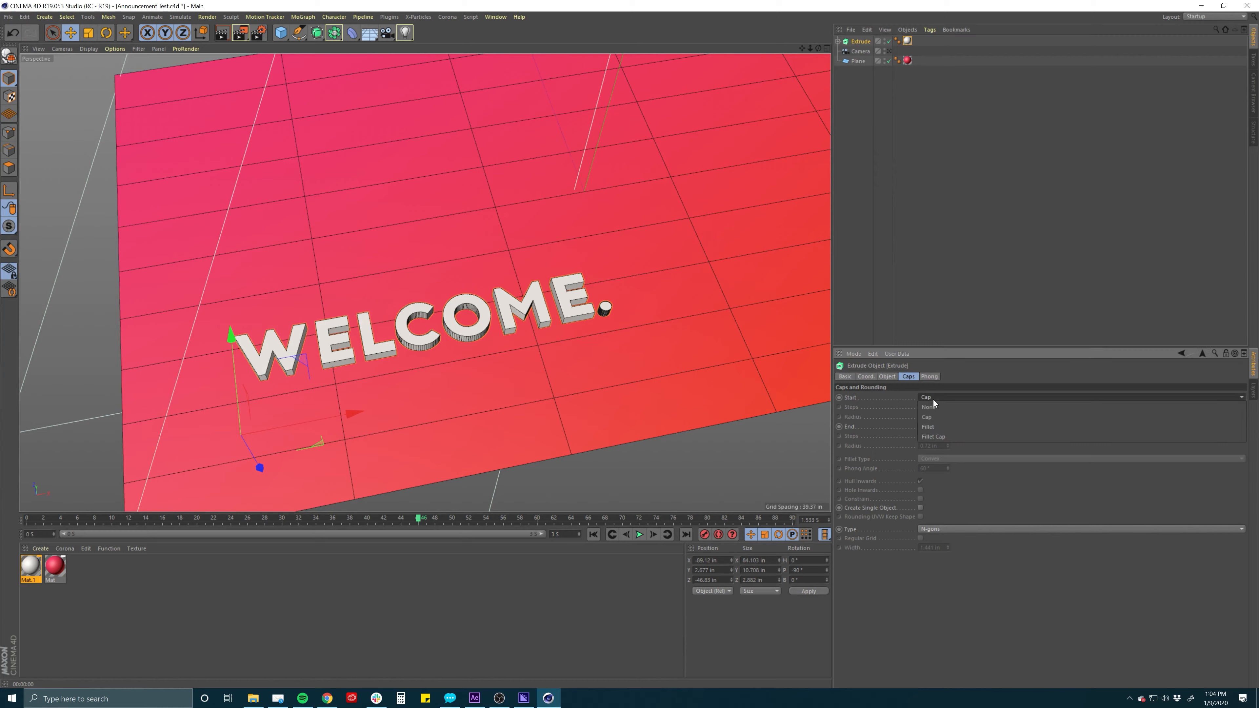
click(933, 437)
scroll(412, 342, up, 3)
scroll(410, 342, up, 5)
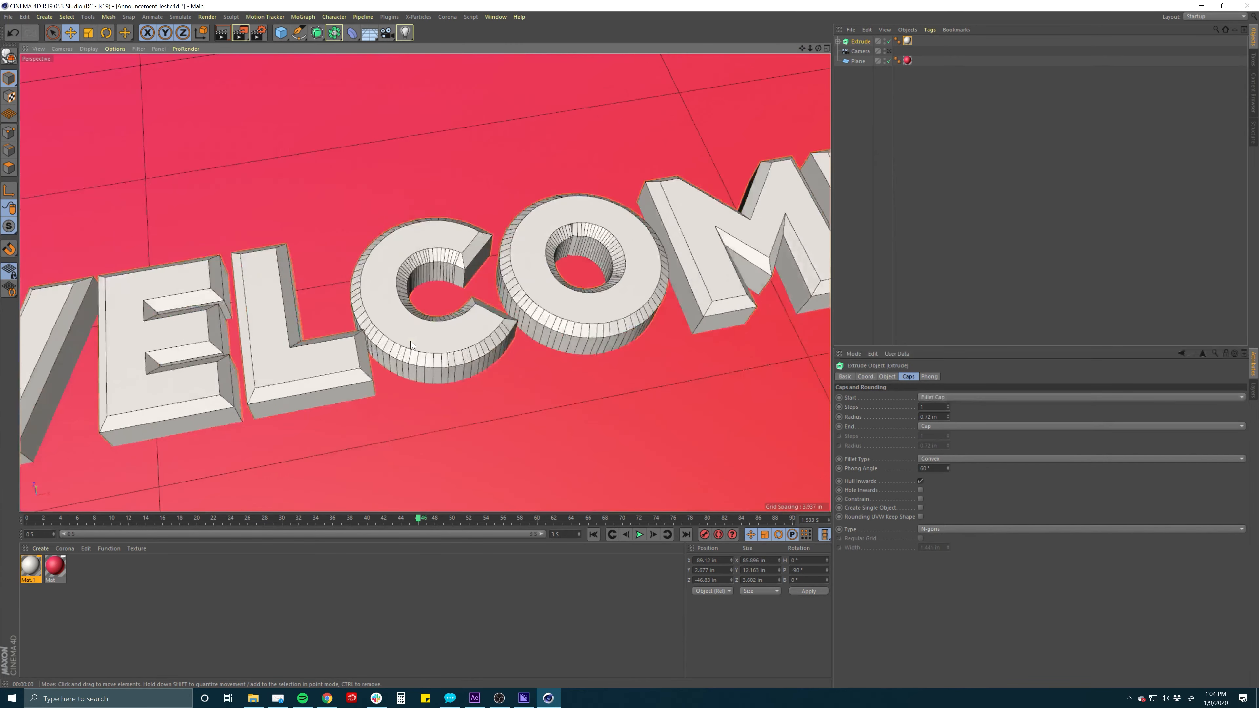
alt+drag(410, 342, 424, 316)
scroll(410, 362, up, 3)
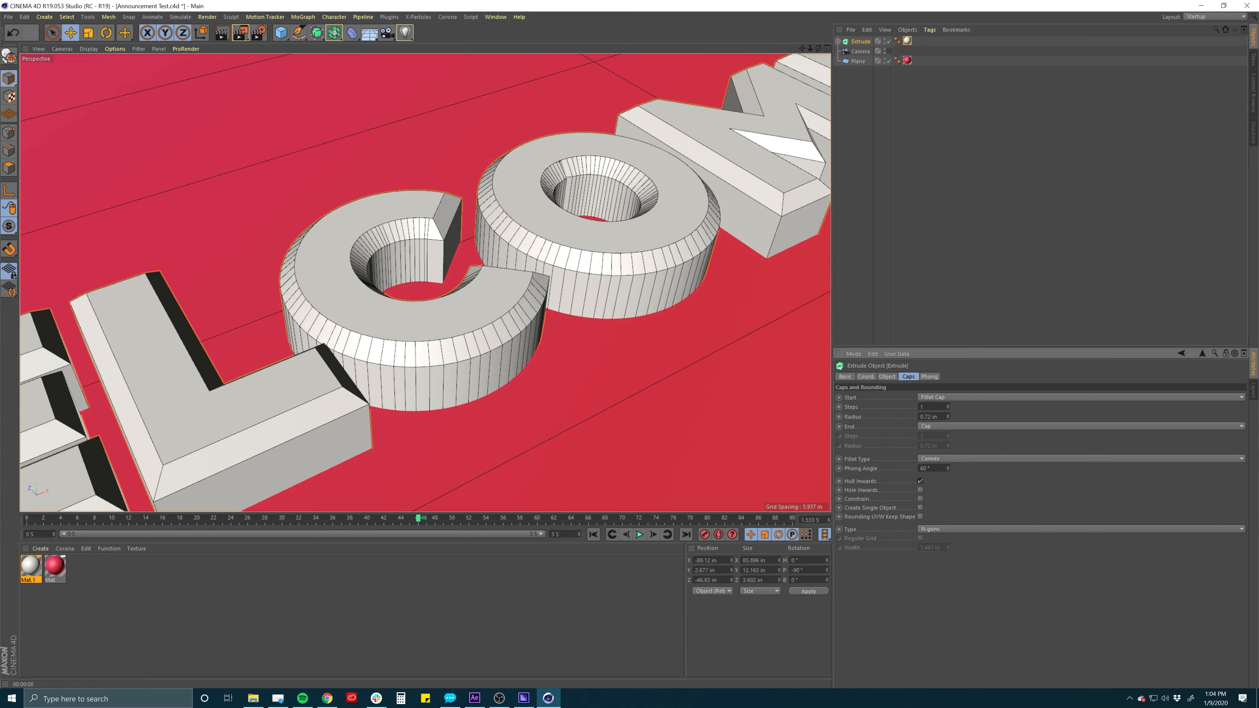
text(5)
key(Return)
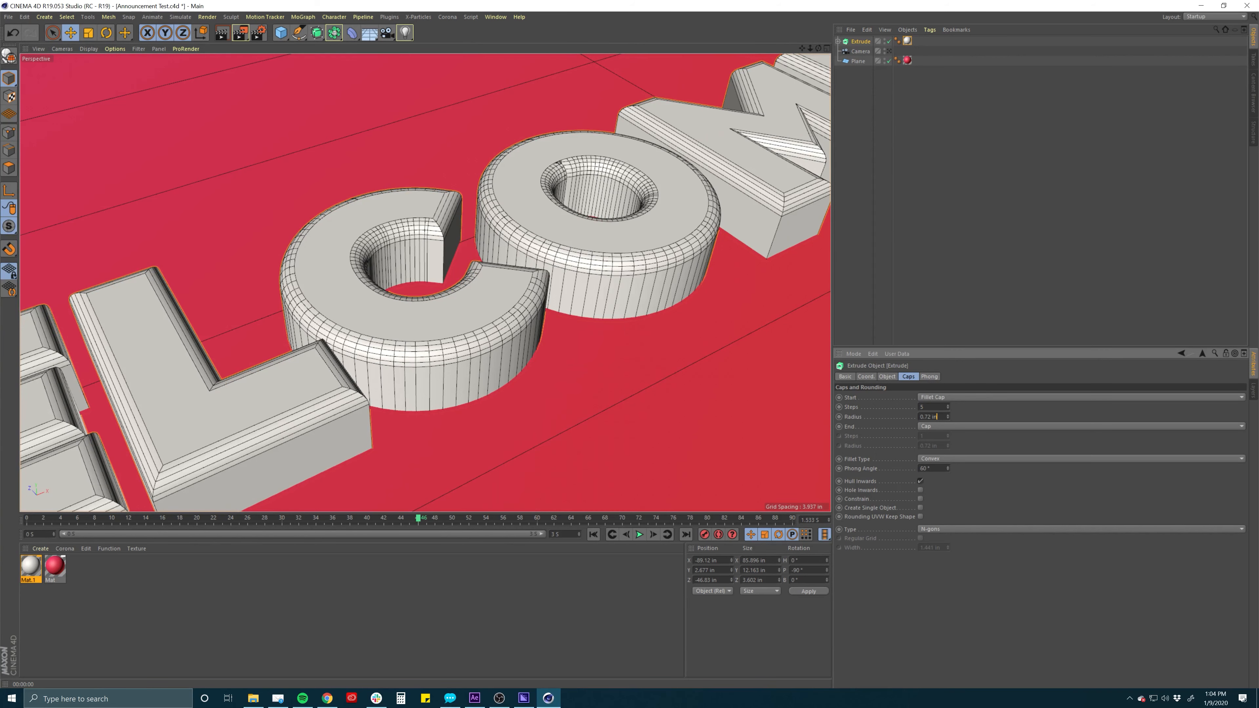
Tighten the start cap's fillet radius, trying 0.25 in and settling on 0.15 in
click(936, 417)
text(.25)
key(Return)
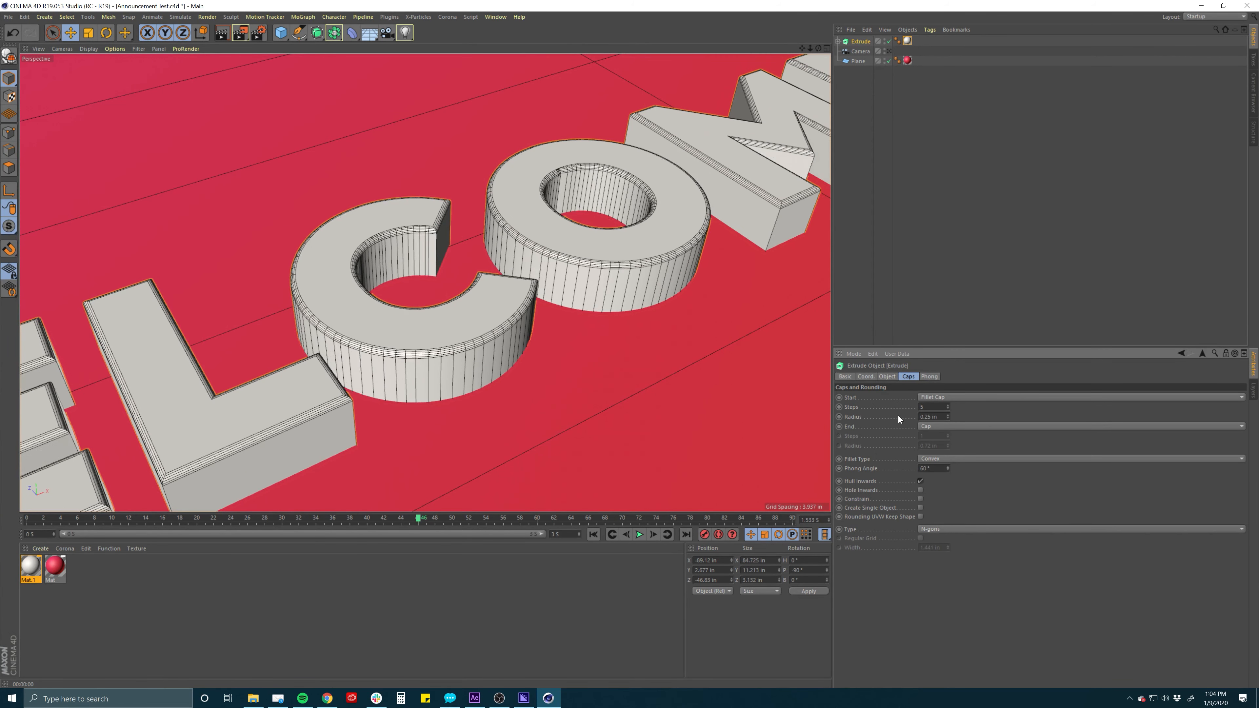
drag(937, 417, 897, 416)
text(.15)
key(Return)
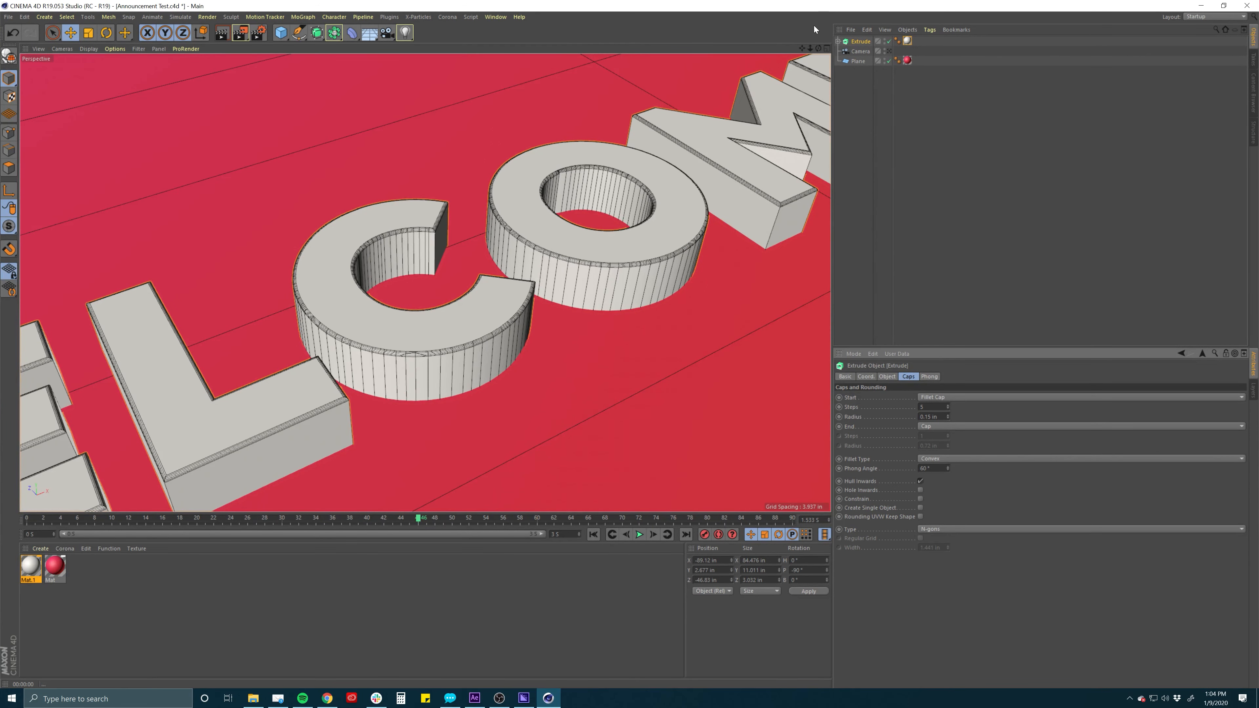
Raise the extruded text slightly off the plane to a height of about 2.95 in
alt+right_drag(447, 251, 431, 255)
alt+middle_drag(384, 265, 565, 174)
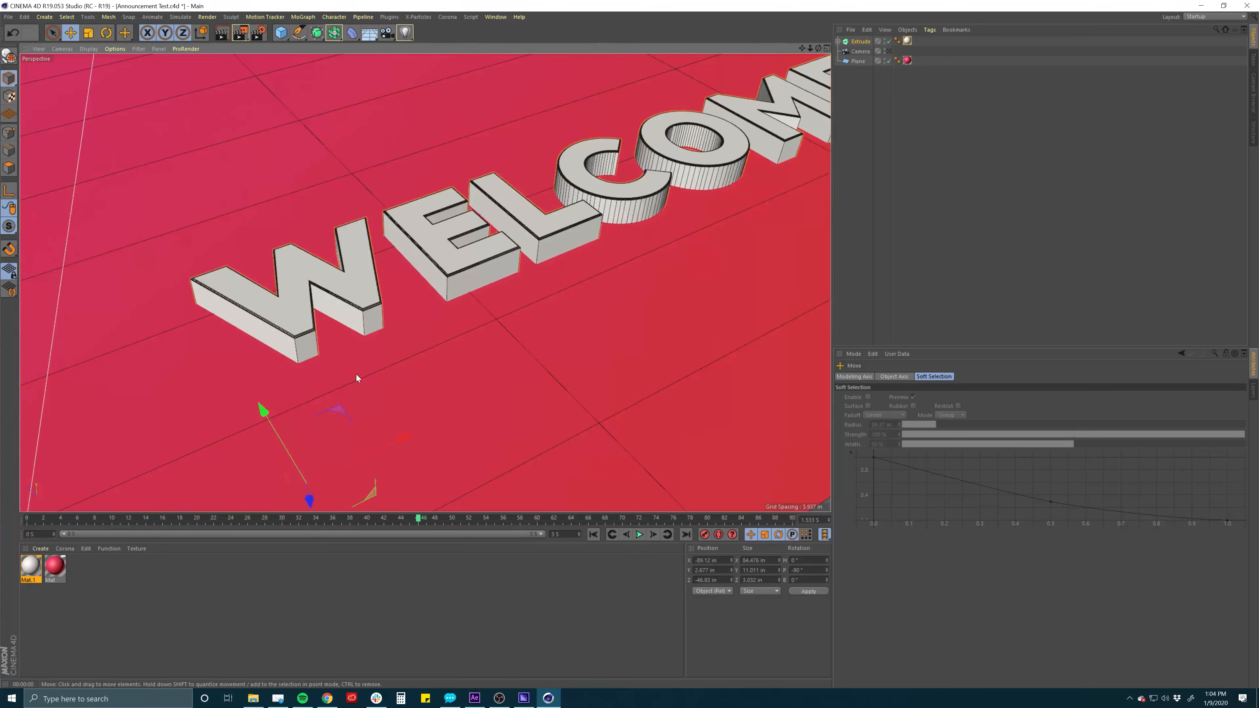
alt+middle_drag(351, 378, 373, 293)
drag(337, 463, 343, 431)
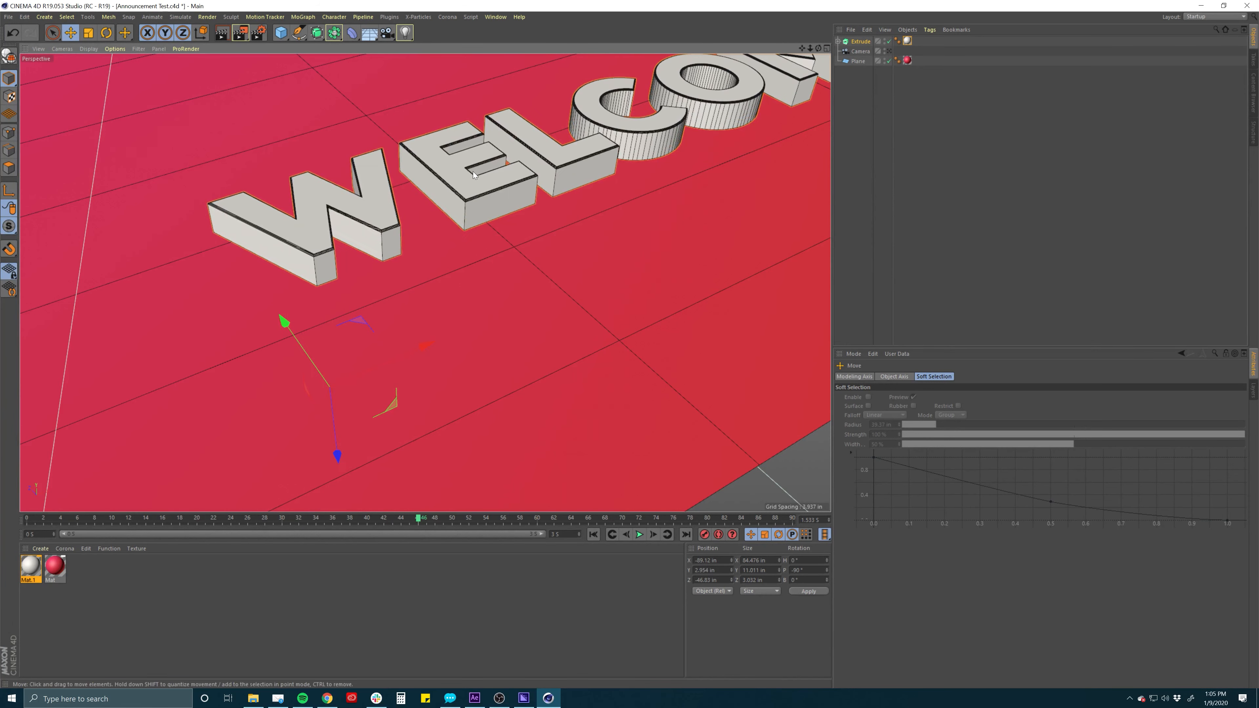
Render a viewport preview of the whole word on the plane and inspect its beveled edges from several angles
alt+drag(639, 191, 582, 247)
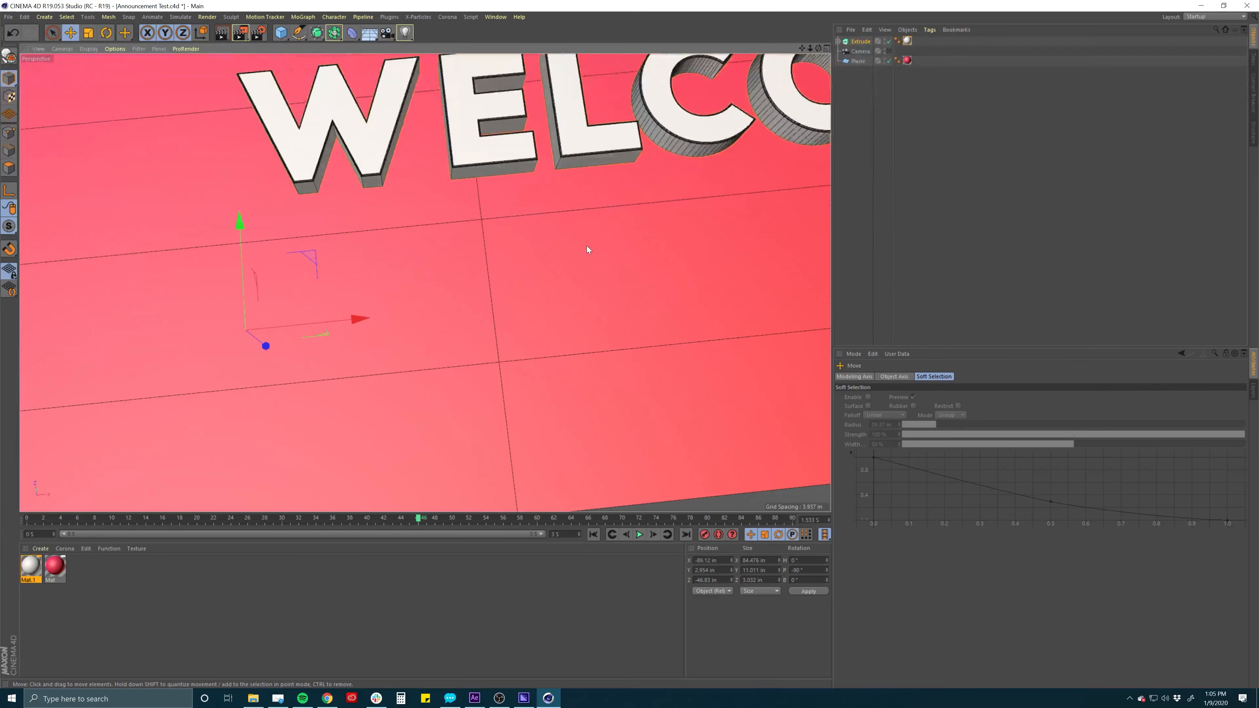
scroll(588, 254, down, 6)
alt+middle_drag(589, 251, 433, 346)
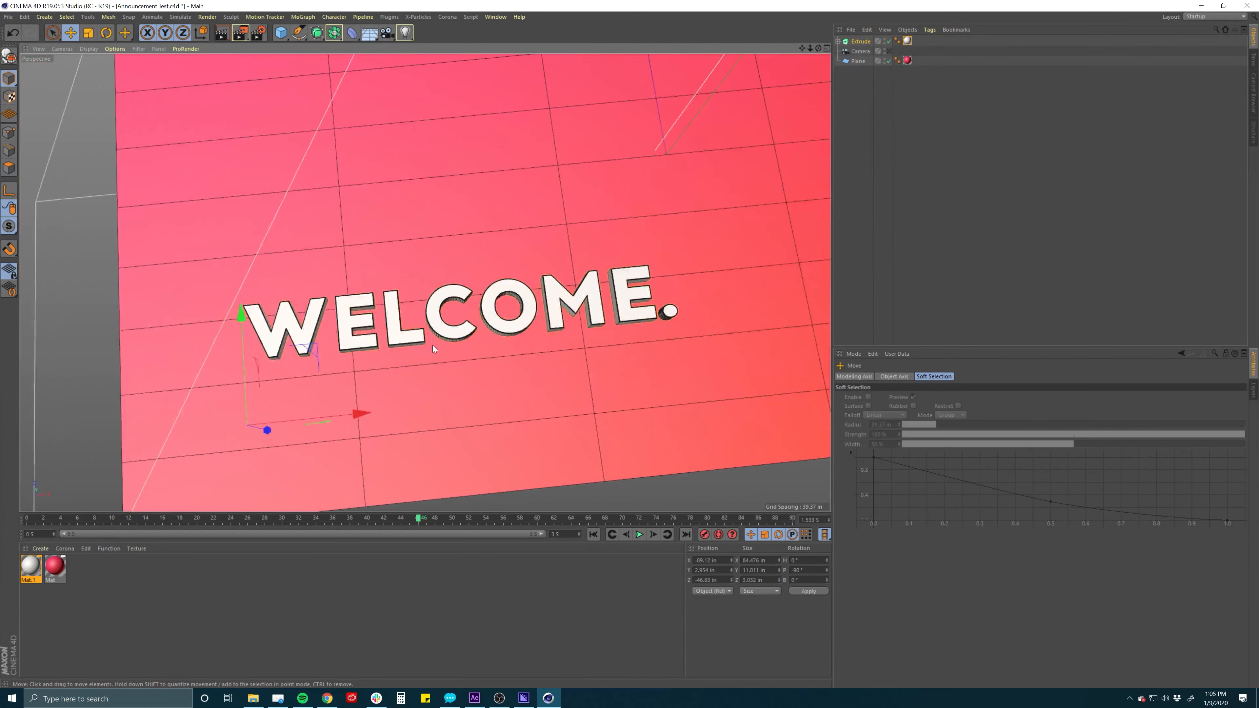
key(ctrl+r)
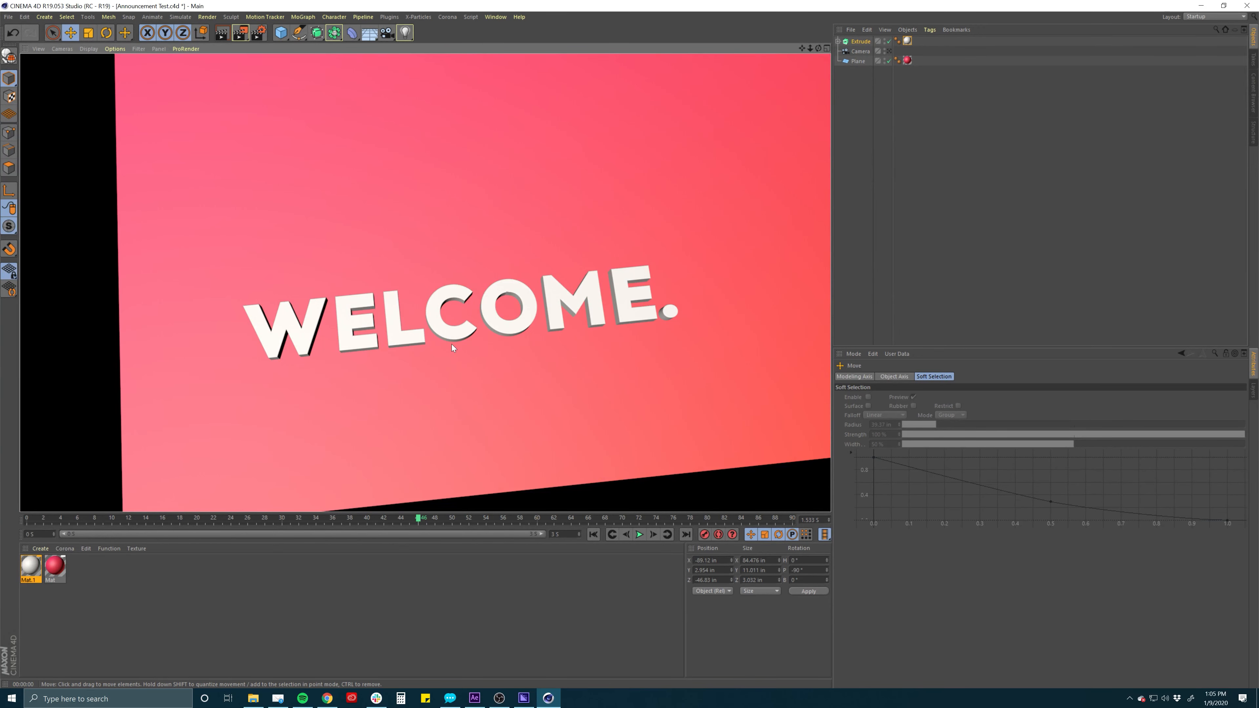
alt+drag(453, 350, 440, 316)
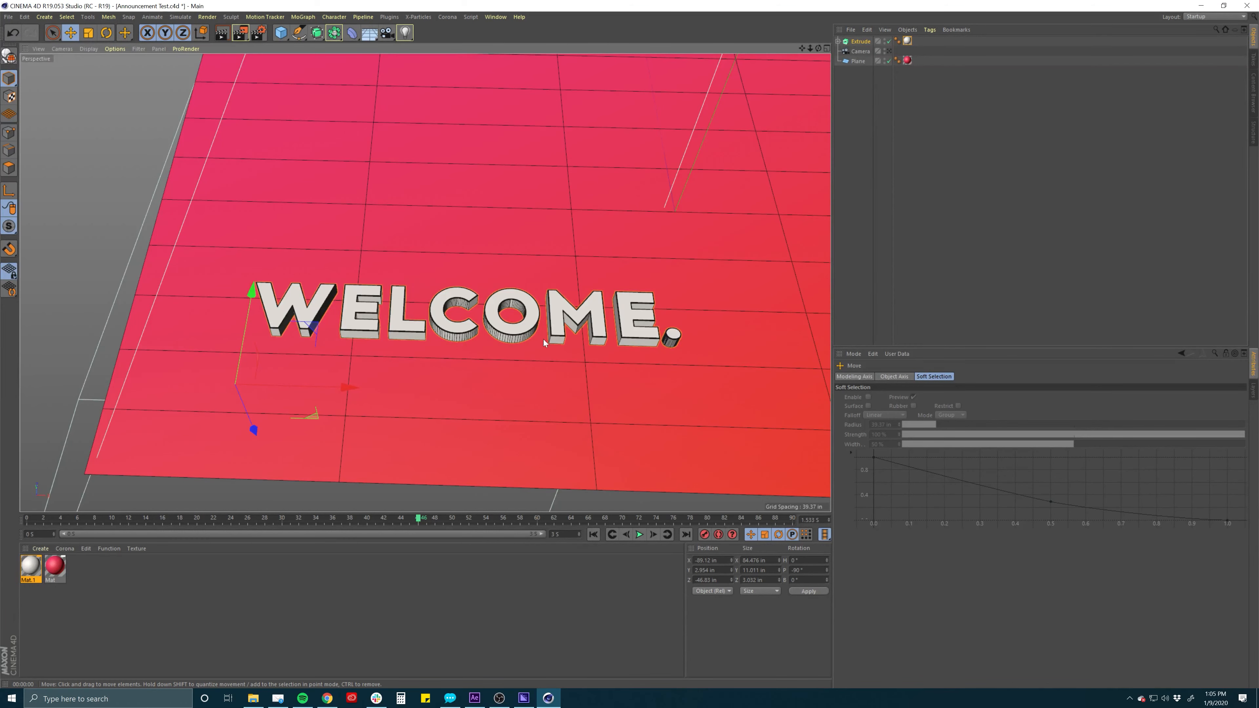
alt+drag(440, 405, 486, 355)
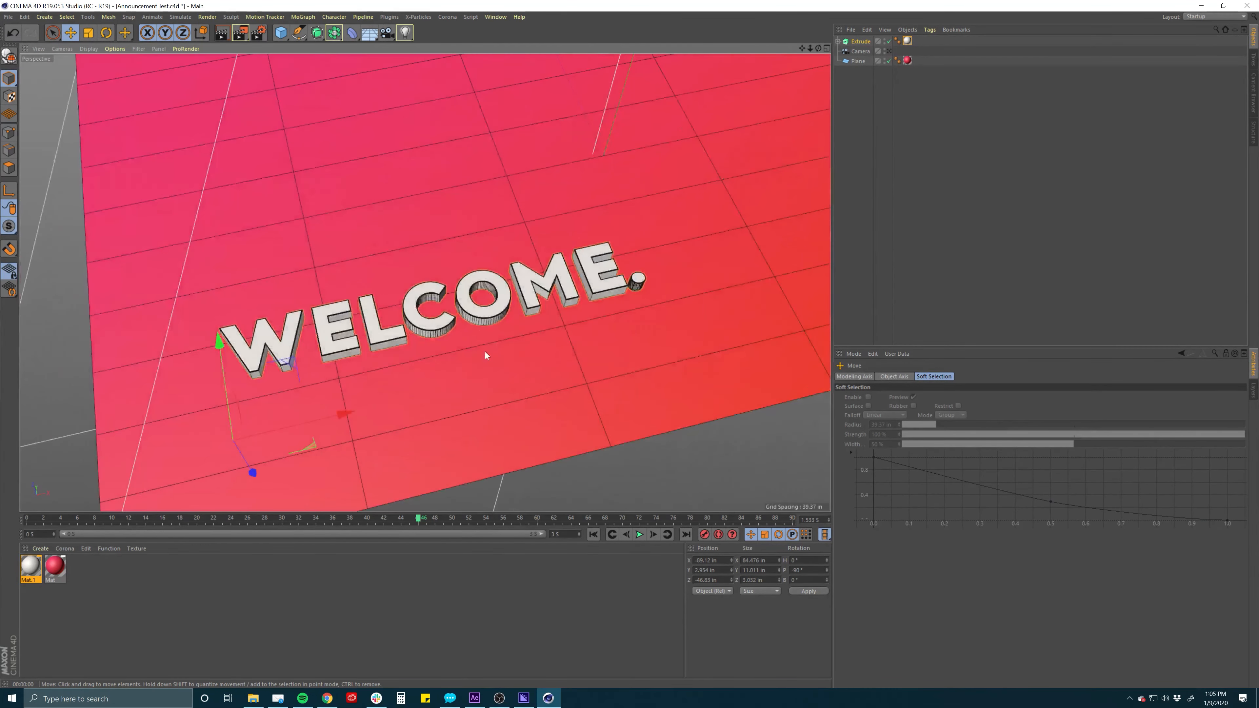
Disable Default Light in the render options and render the view to check the scene without it
click(258, 32)
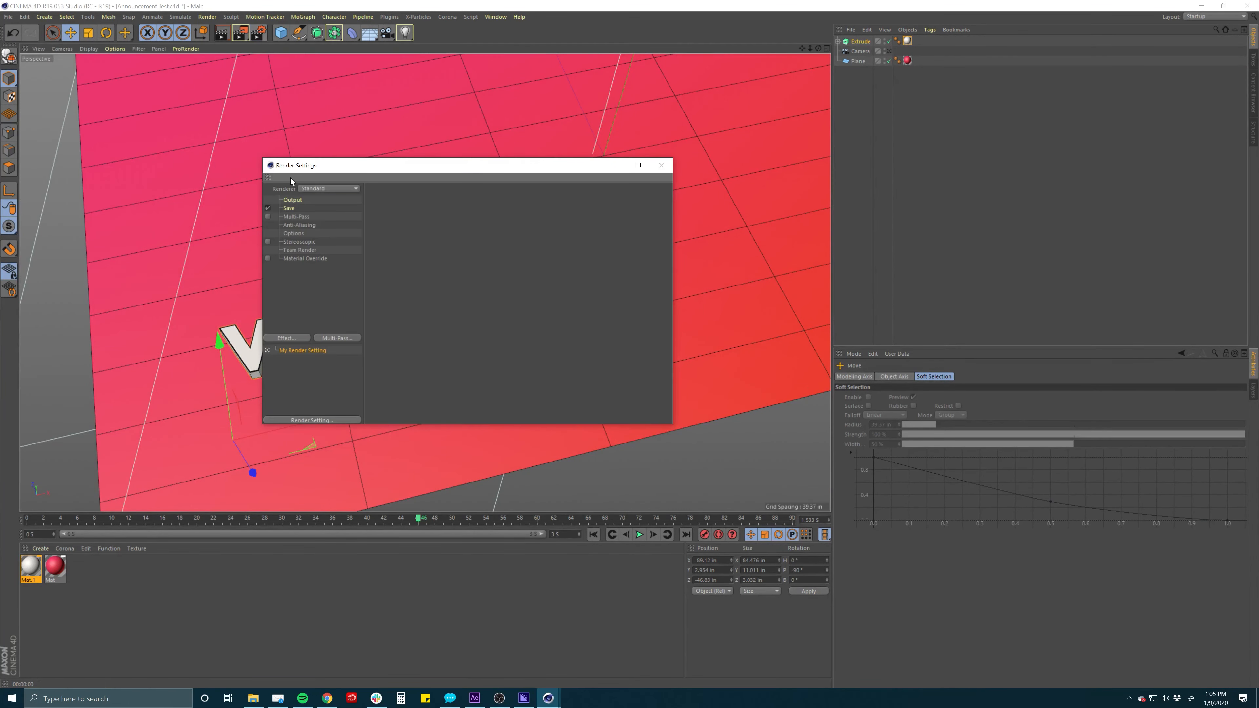
click(293, 233)
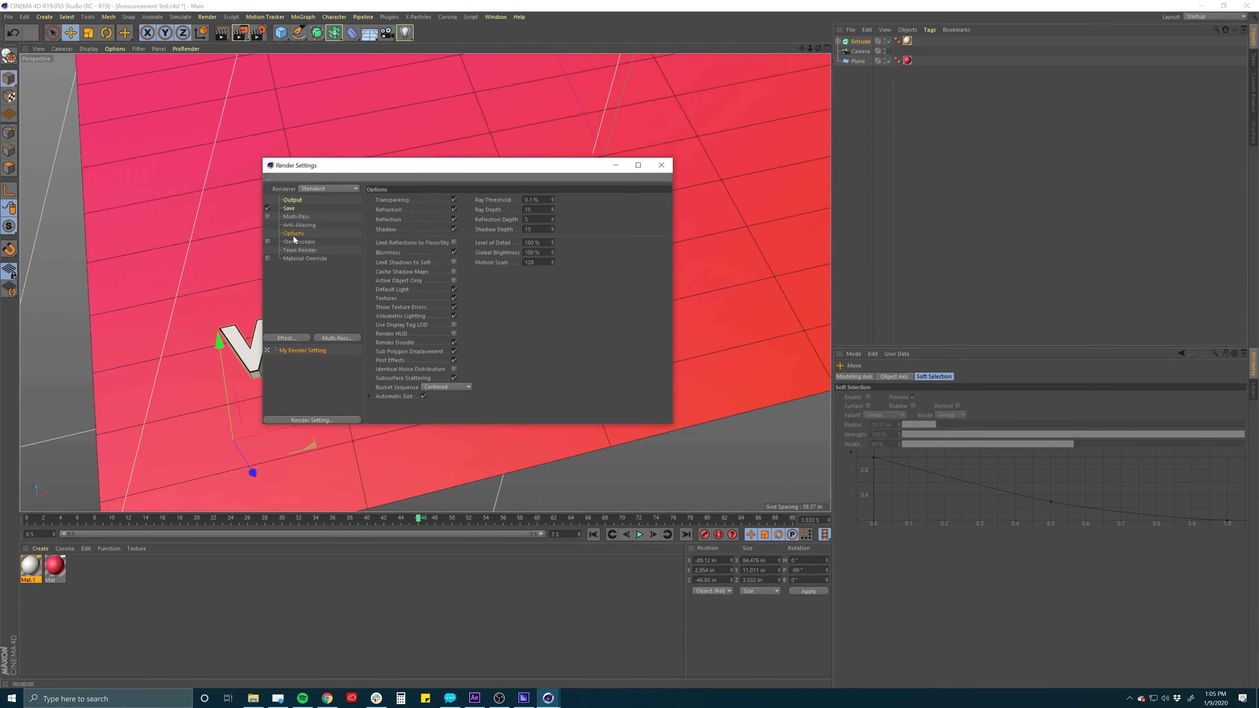
click(454, 289)
click(661, 165)
key(ctrl+r)
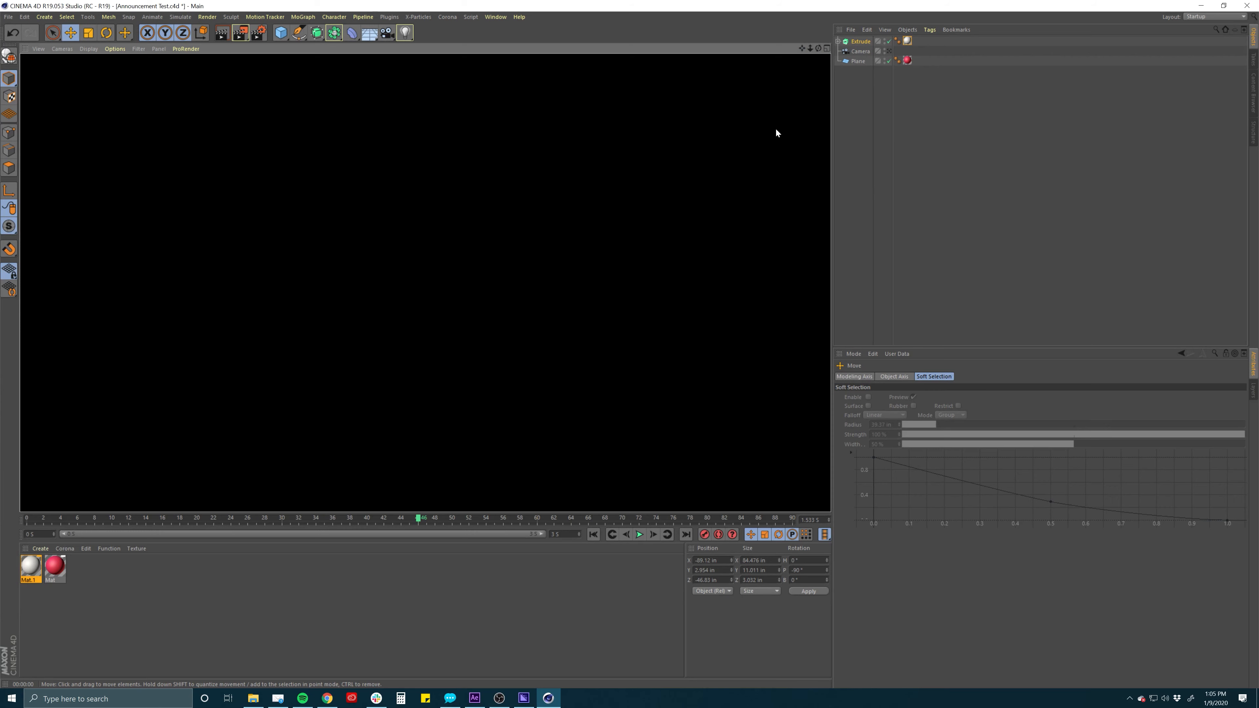
Add an area light and raise it above the plane to a height of about 47.15 in
click(847, 93)
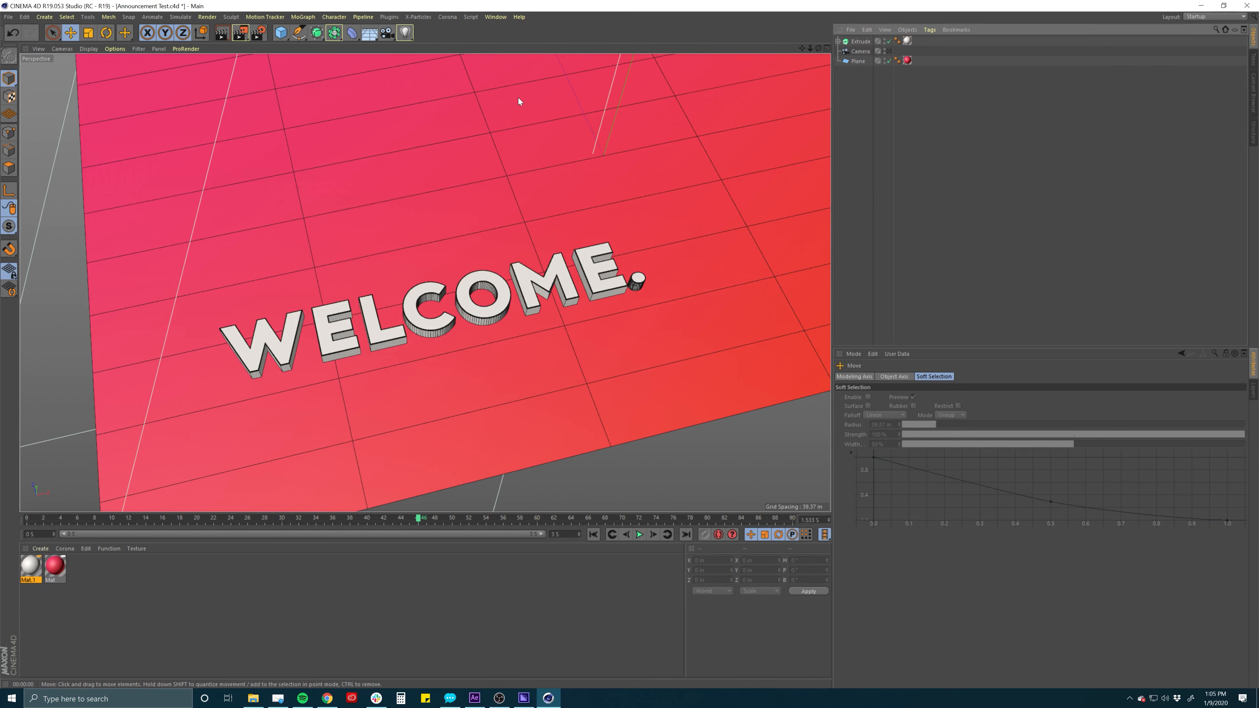
click(406, 33)
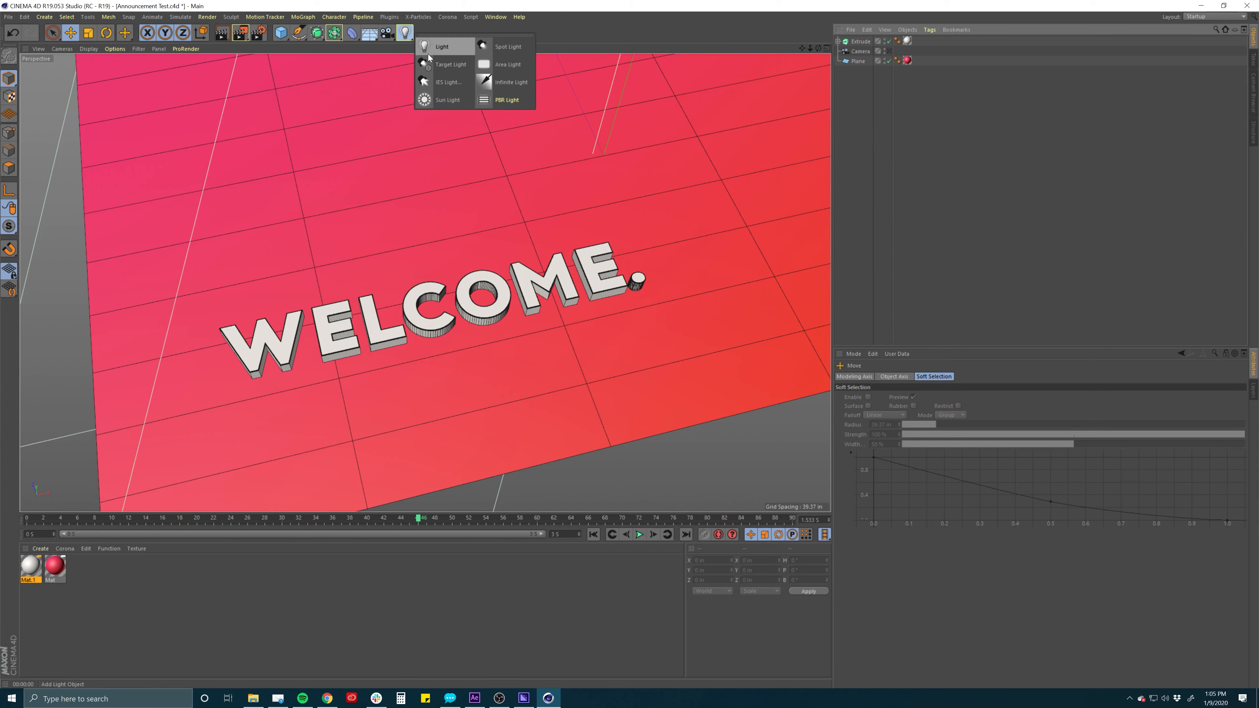
click(489, 65)
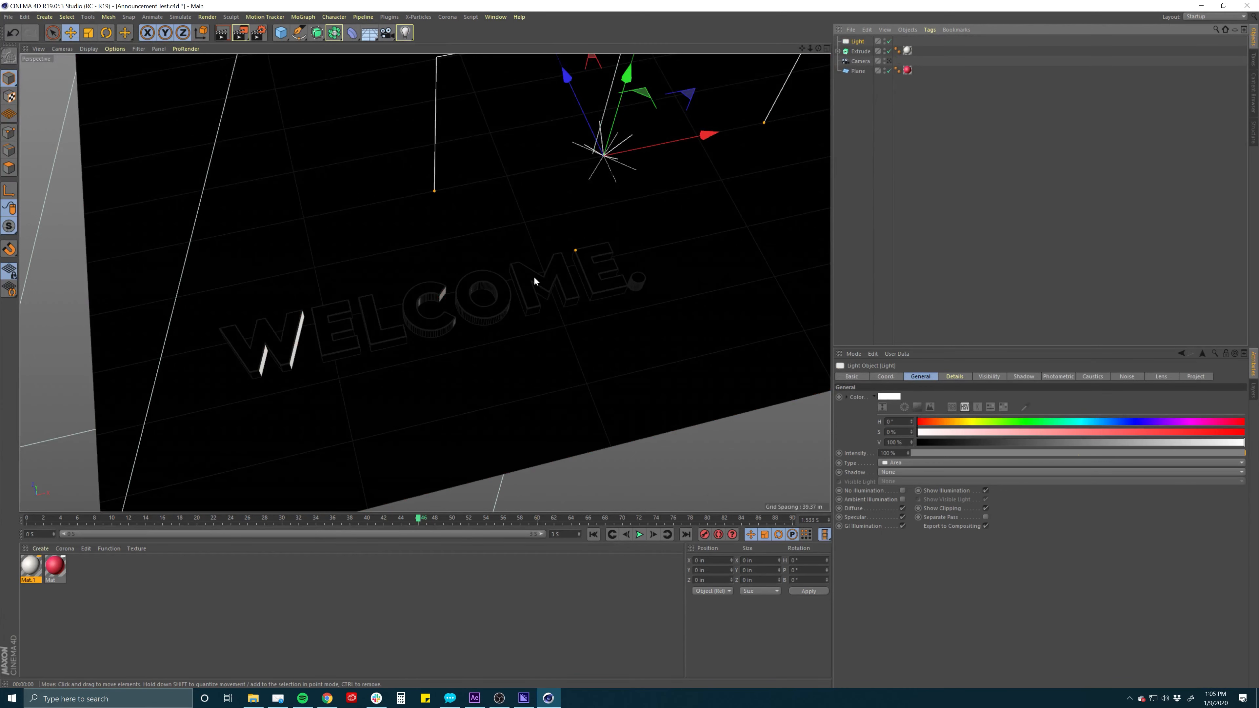
alt+drag(604, 193, 618, 143)
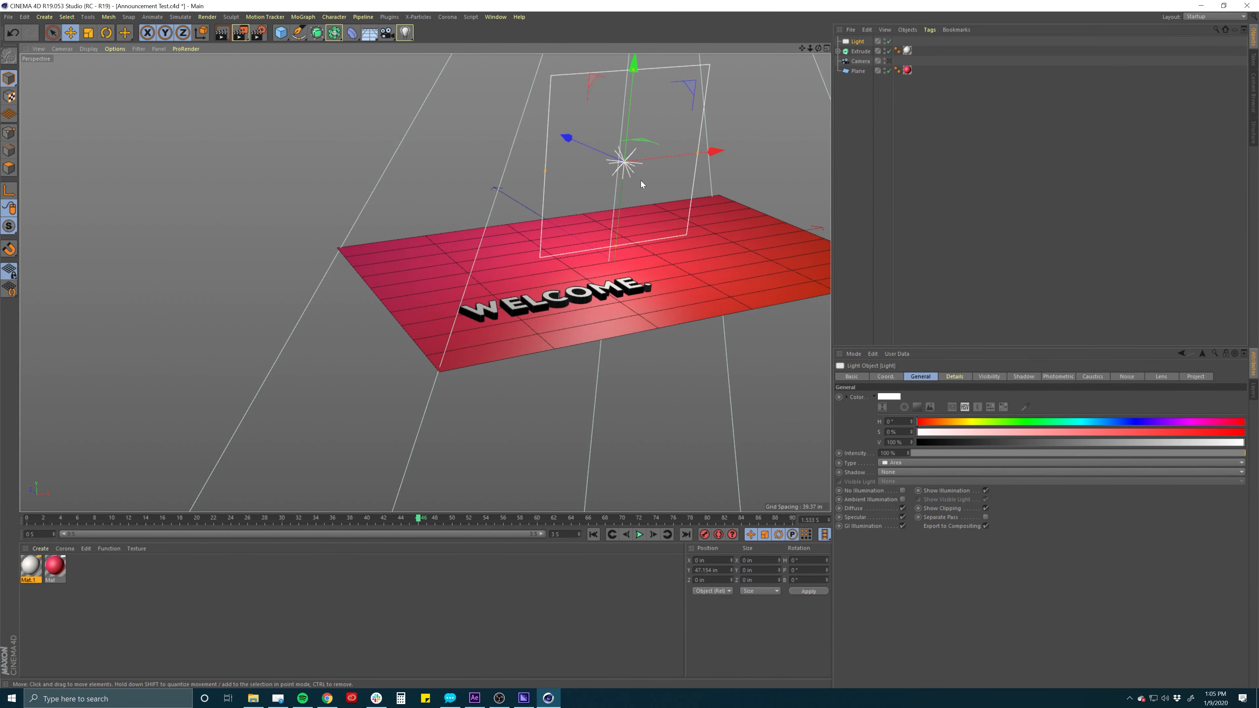
Render a viewport preview of the text and plane lit by the raised area light
alt+drag(640, 184, 579, 303)
alt+right_drag(582, 146, 603, 242)
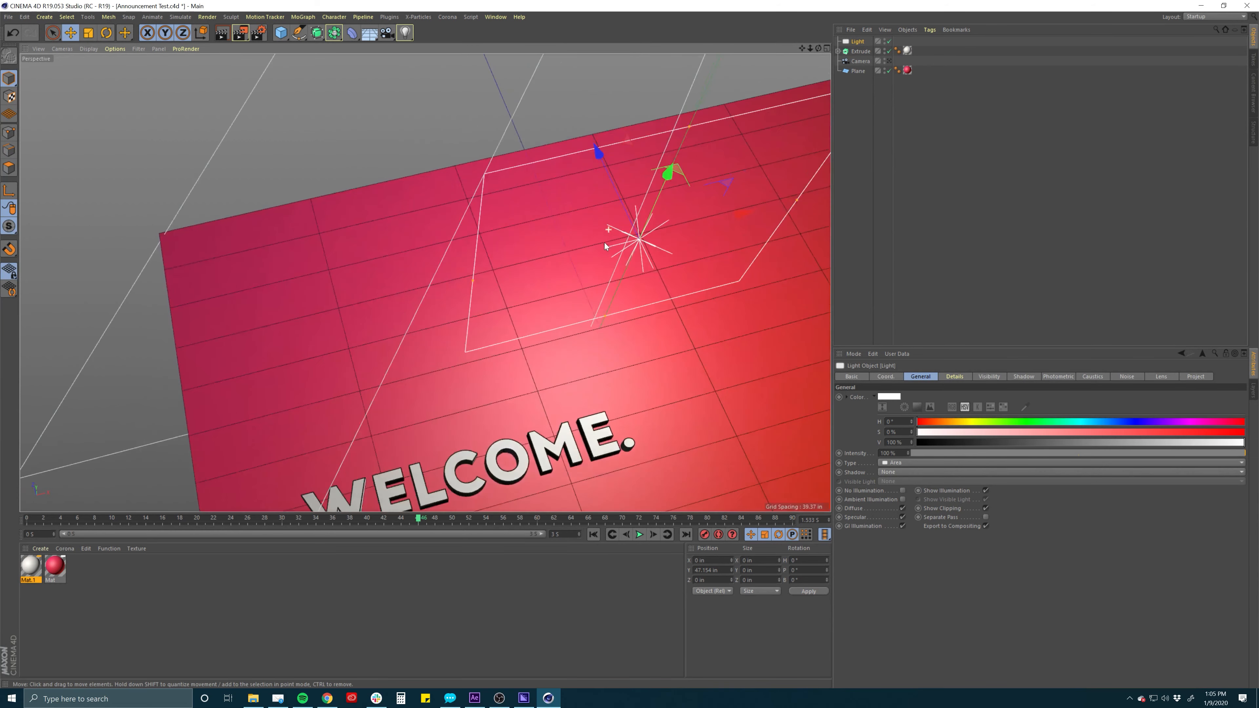
alt+right_drag(540, 283, 511, 188)
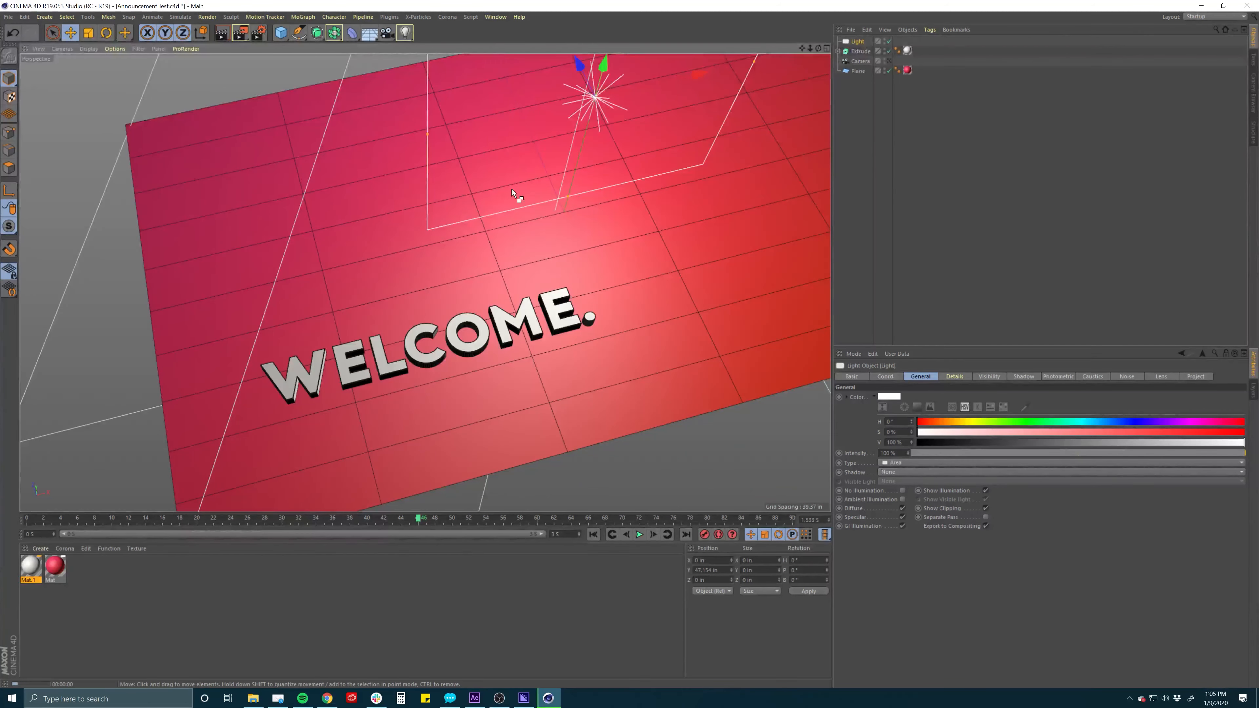
key(ctrl+r)
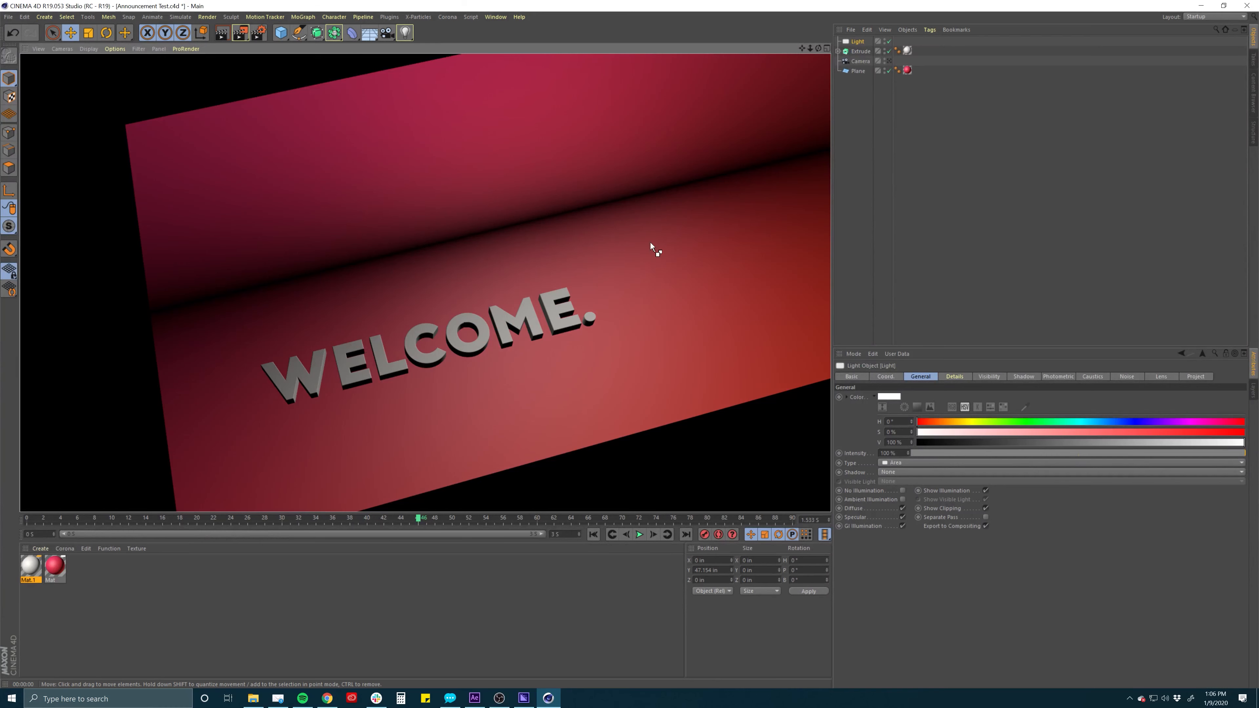
Rotate the area light to a pitch of -180°
click(857, 41)
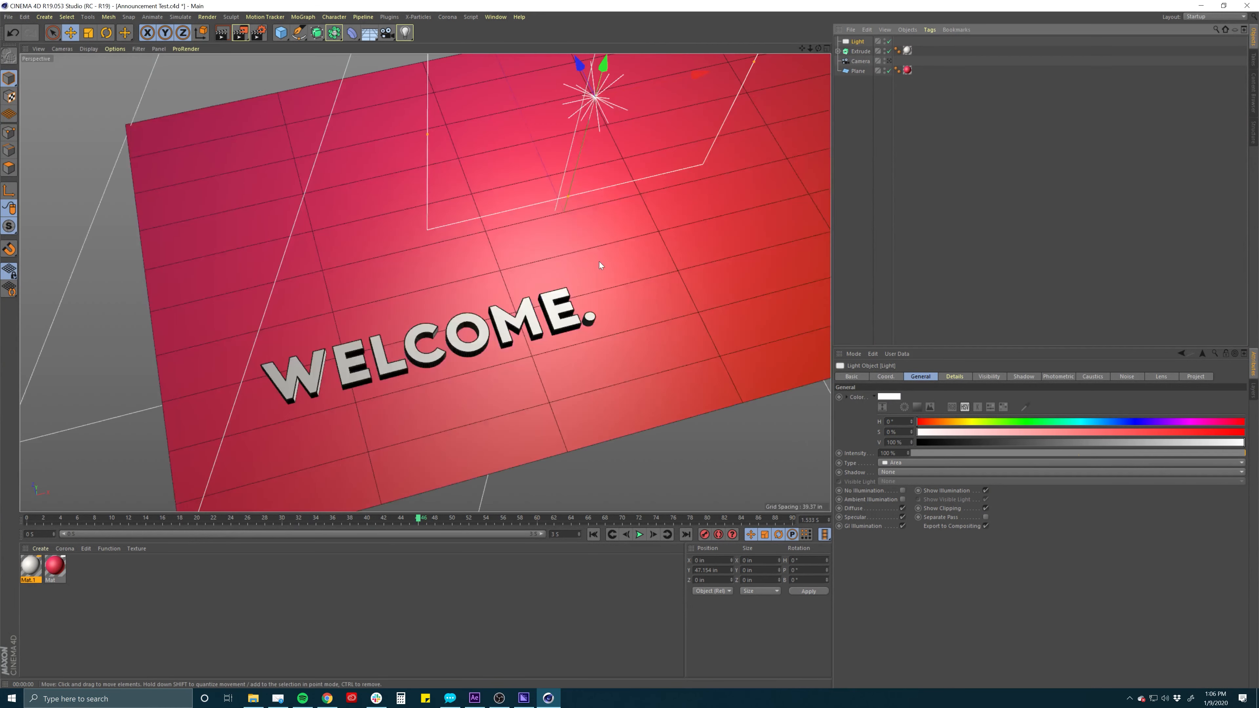
key(r)
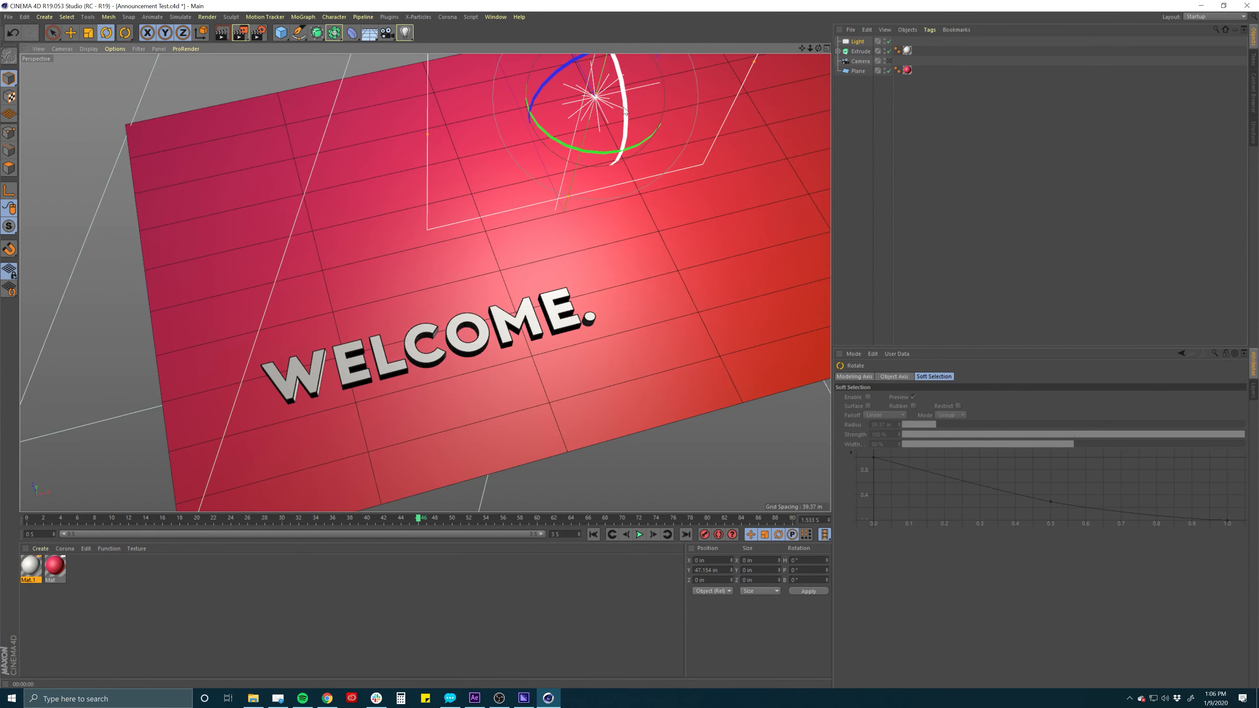
drag(626, 113, 619, 82)
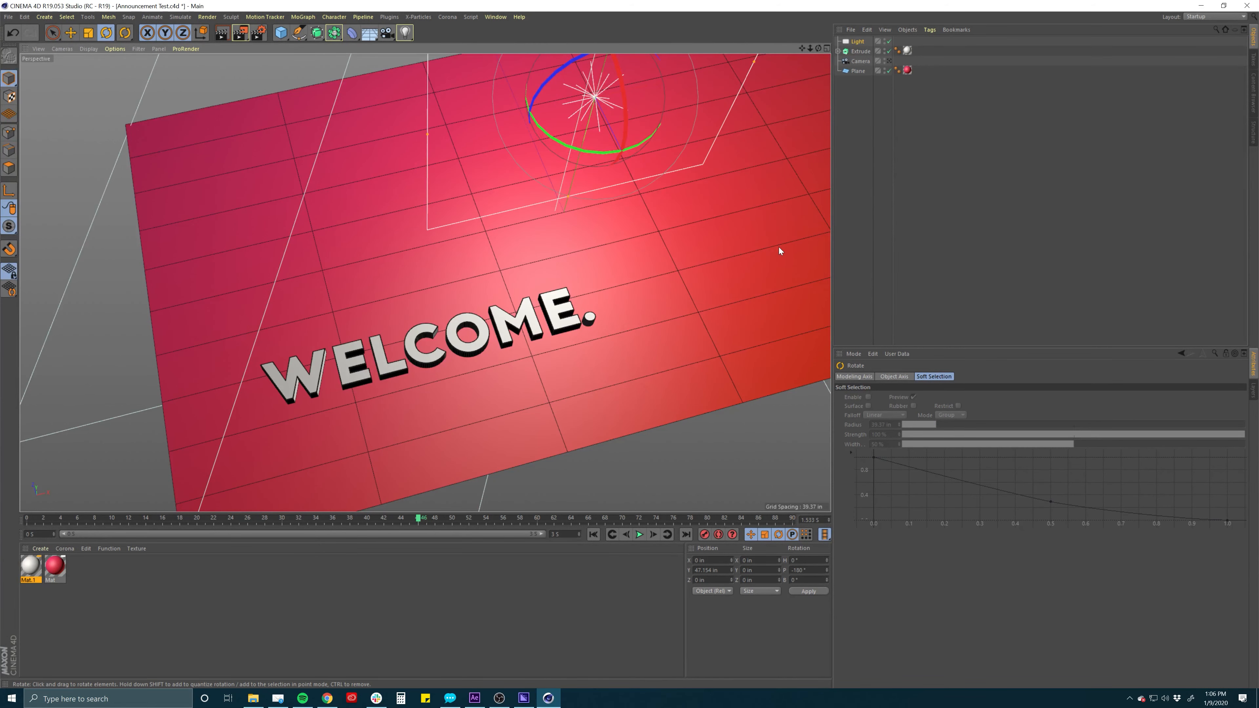
Widen the area light to span the plane's long edge and move it behind the plane to about 73 in on Z
alt+drag(558, 198, 607, 267)
key(e)
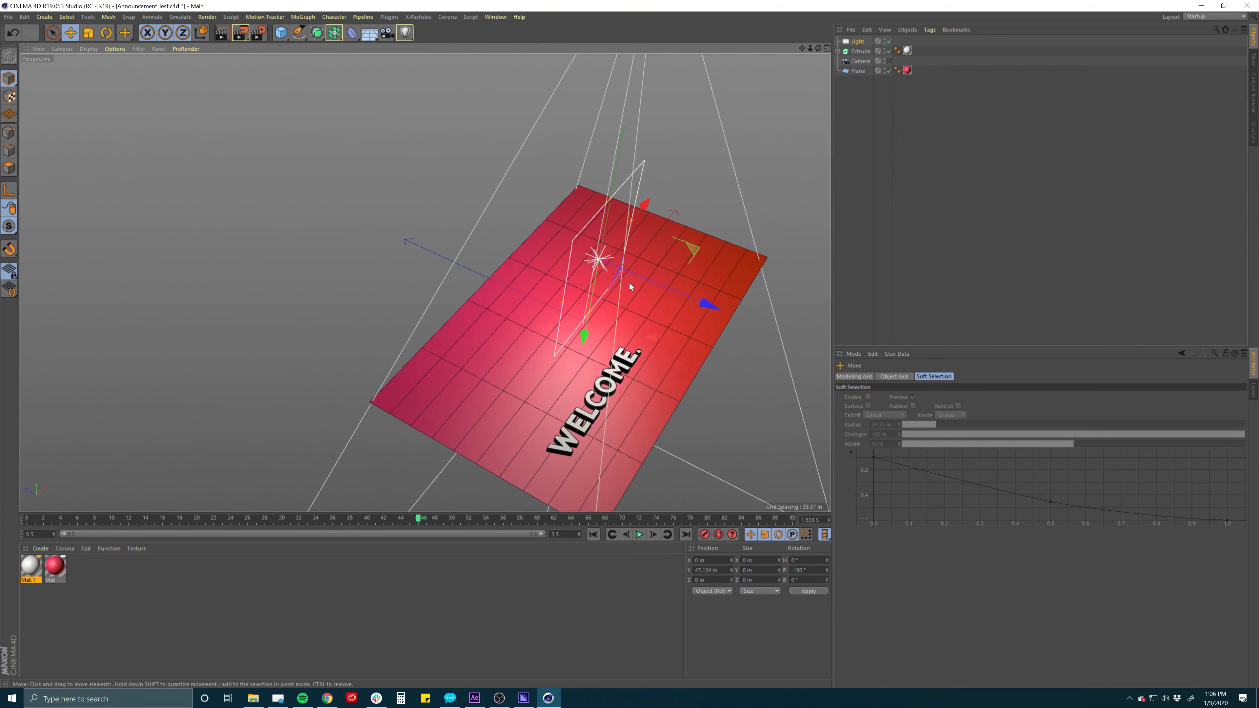
drag(675, 289, 568, 261)
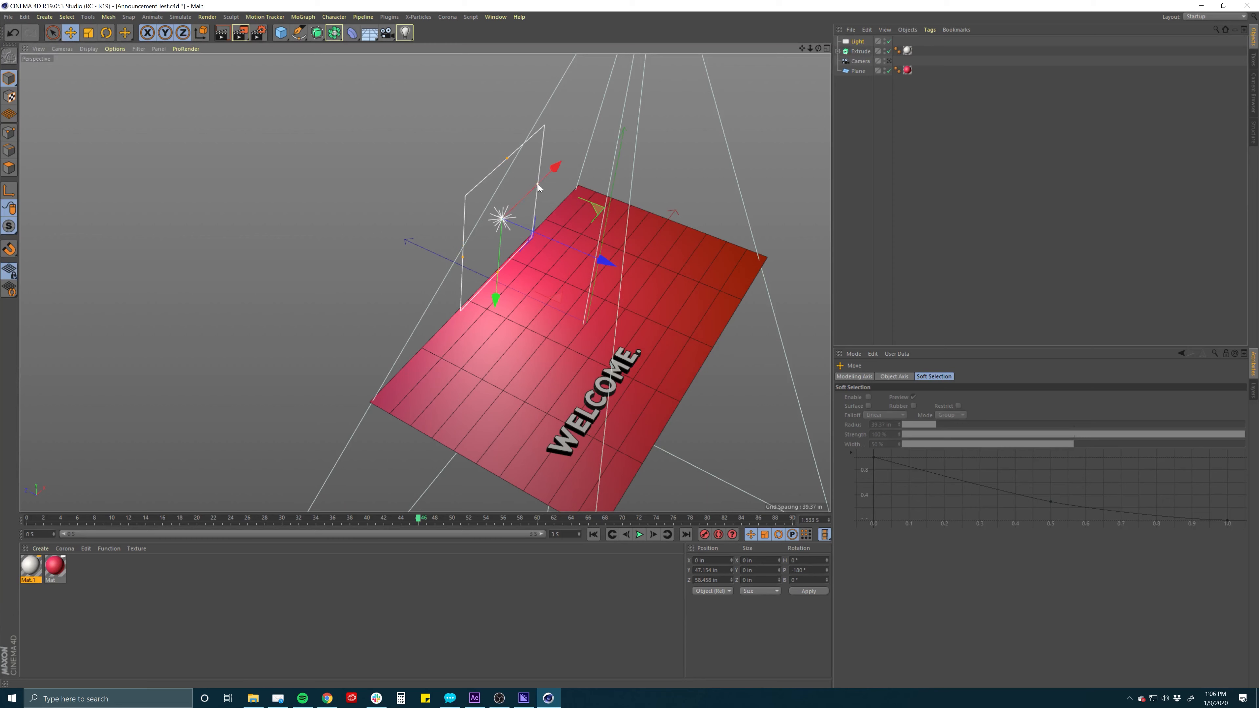
drag(538, 184, 541, 188)
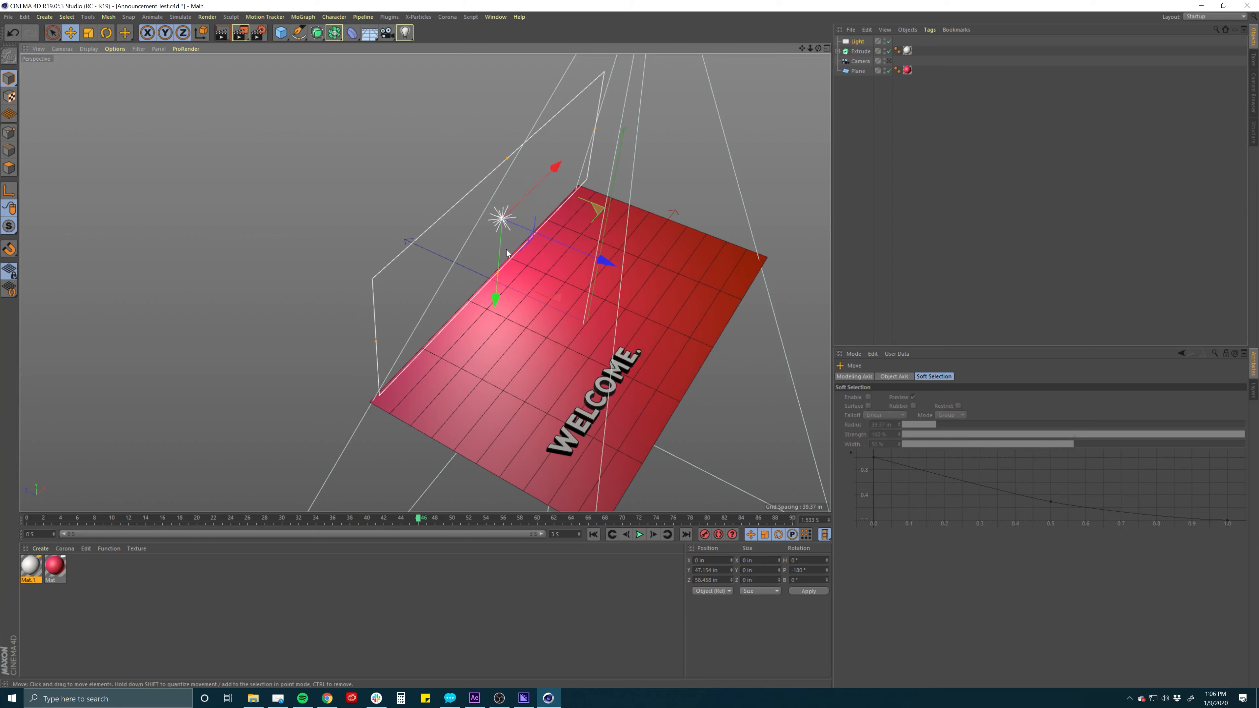
drag(537, 236, 515, 224)
Render the view from two angles to check how the repositioned area light illuminates the plane and text
alt+drag(581, 306, 568, 416)
key(ctrl+r)
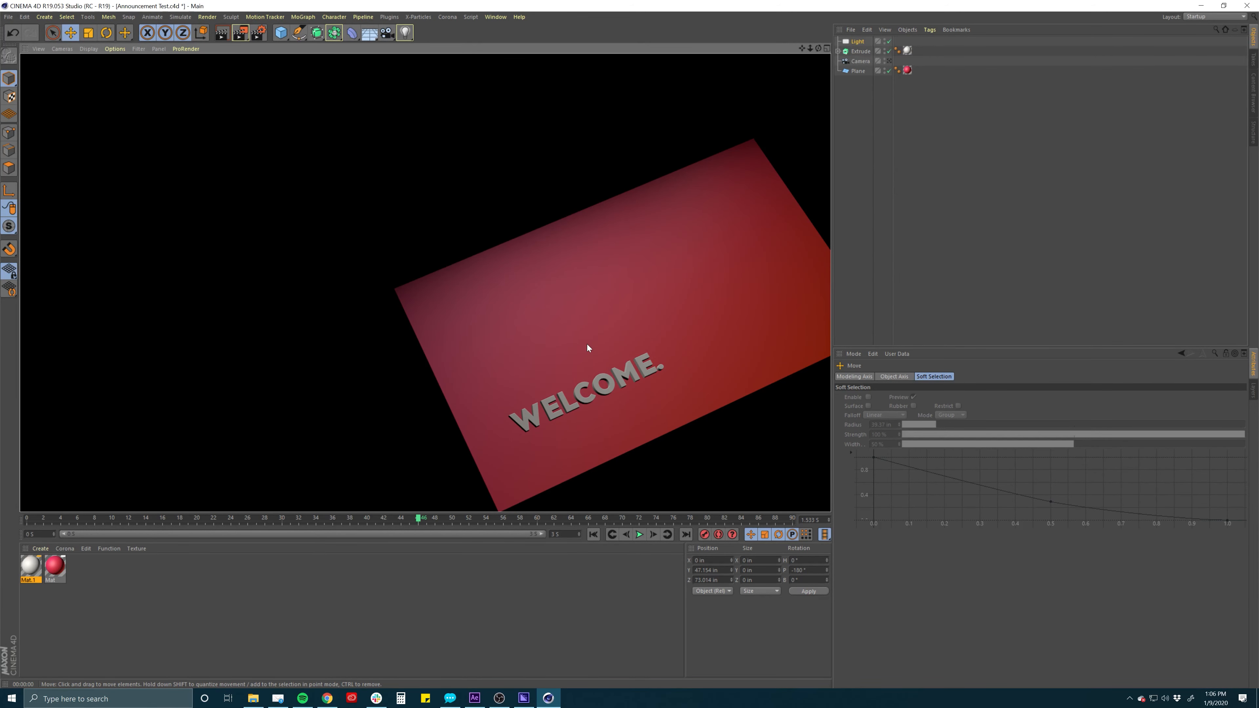
alt+drag(587, 345, 556, 325)
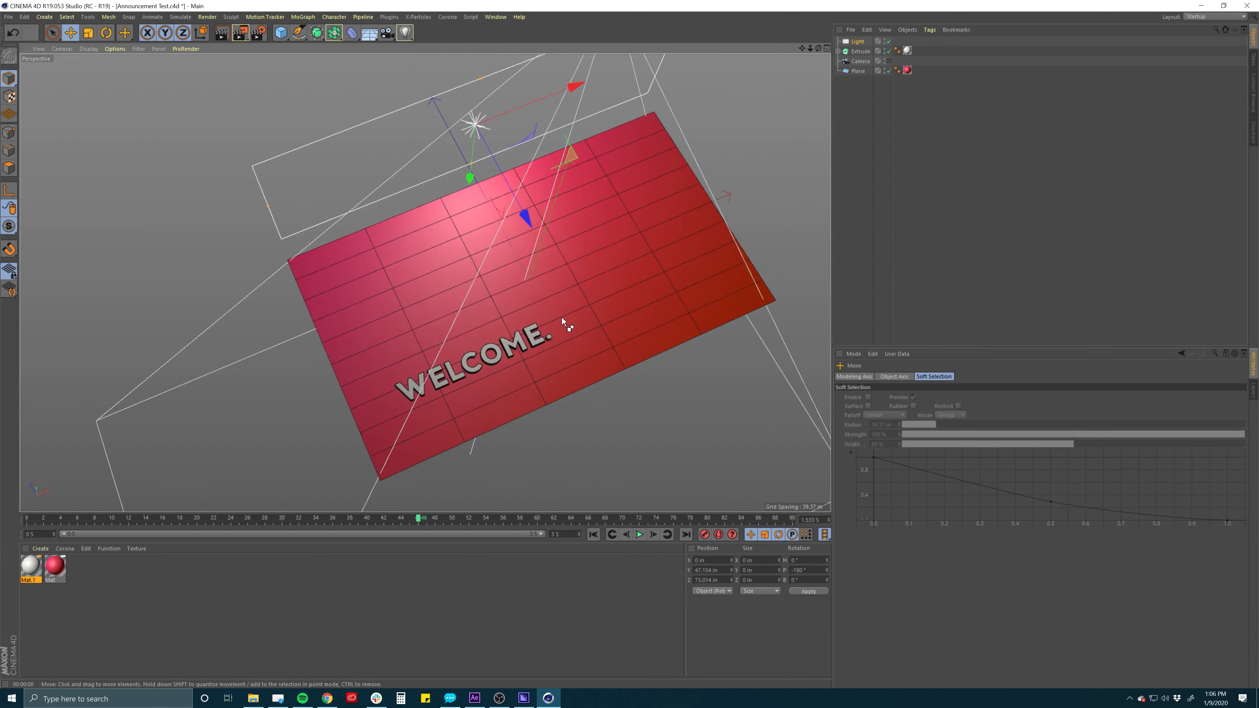
key(ctrl+r)
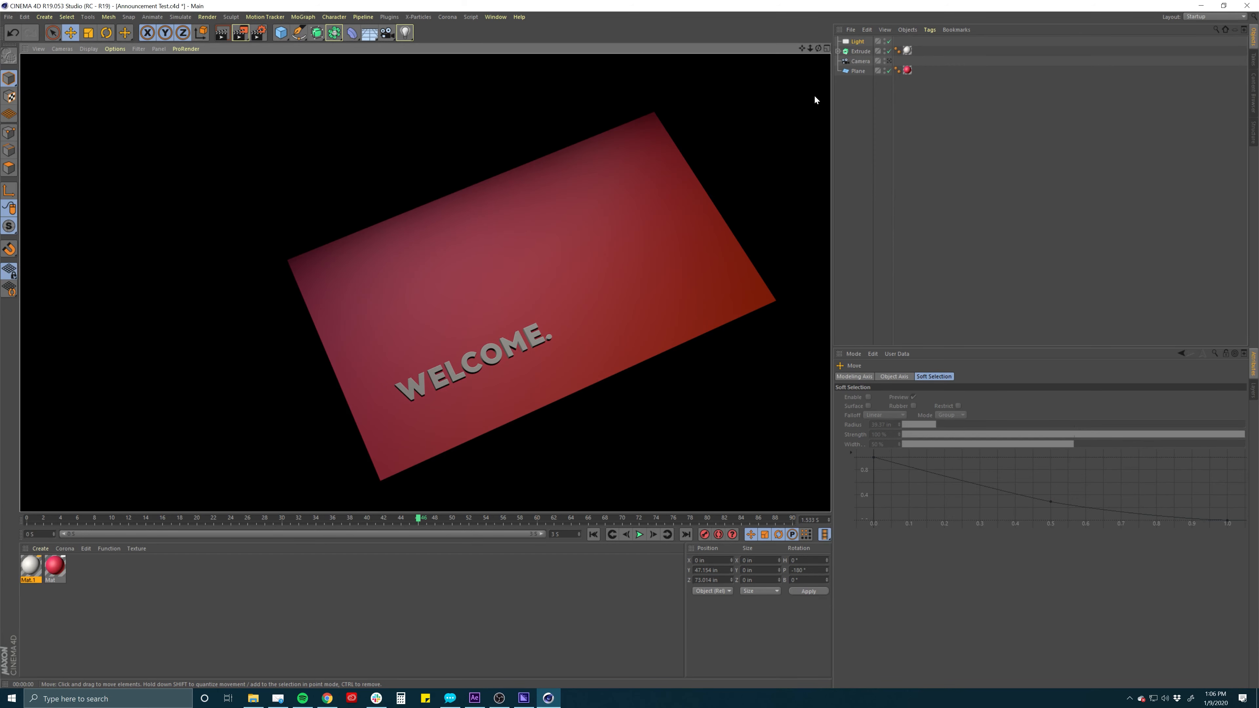
Tint the area light with hue 37° and saturation 5%, set its intensity to 200%, and render the view
click(857, 42)
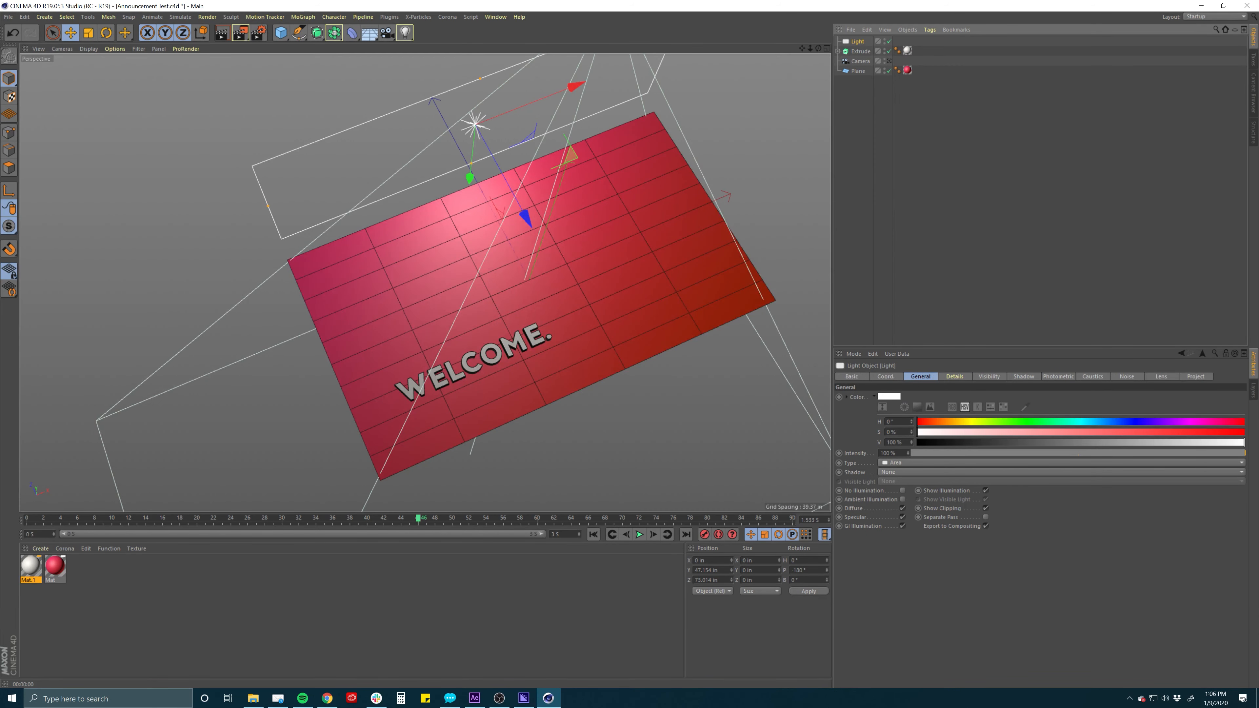
drag(944, 421, 950, 420)
click(947, 433)
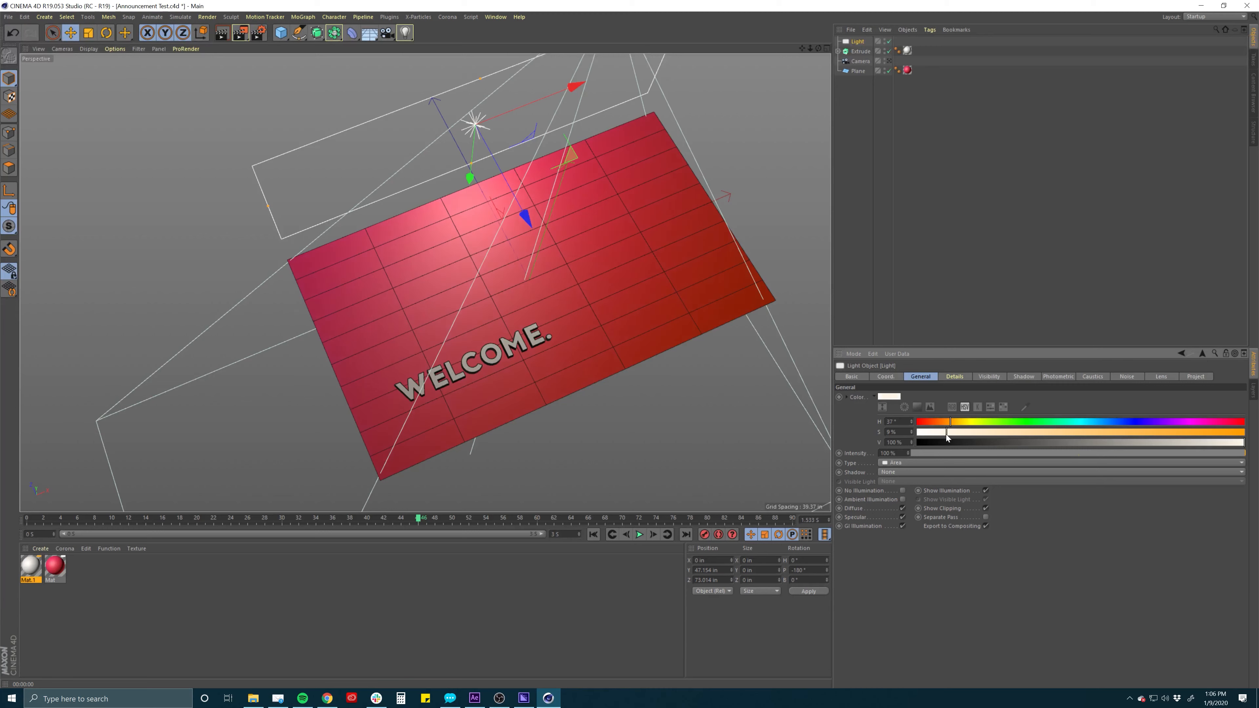
click(897, 452)
text(200)
key(Return)
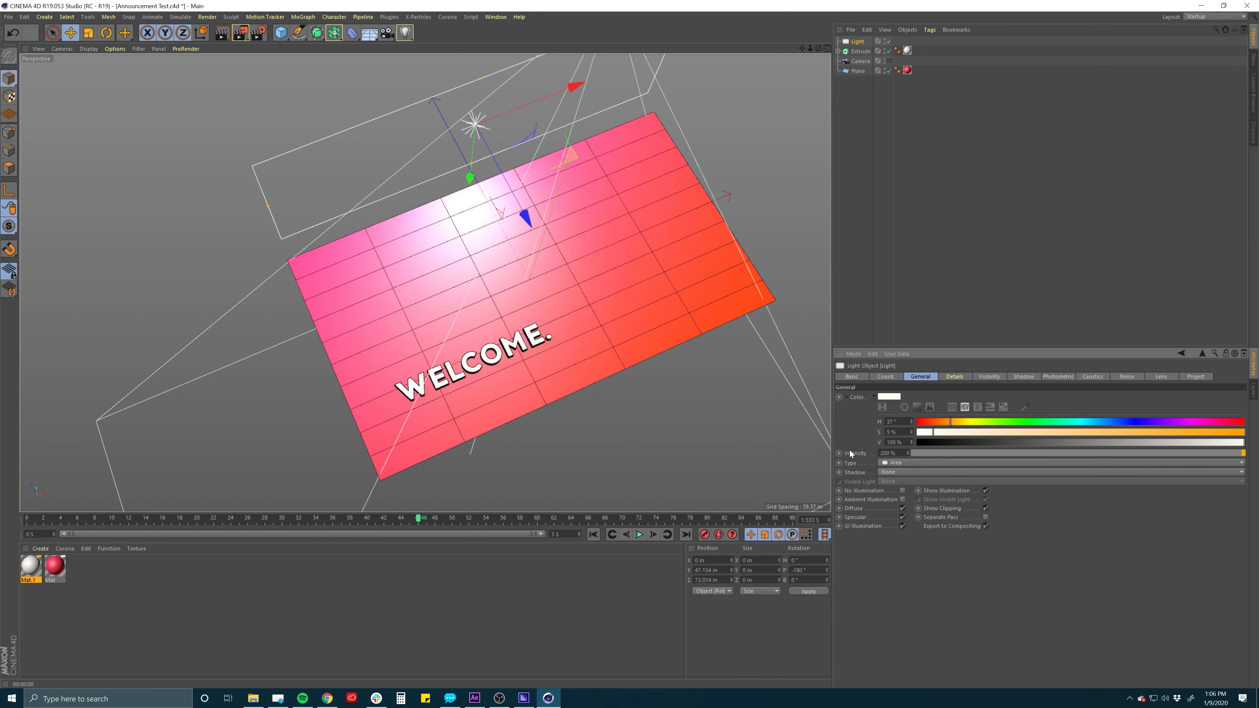
key(ctrl+r)
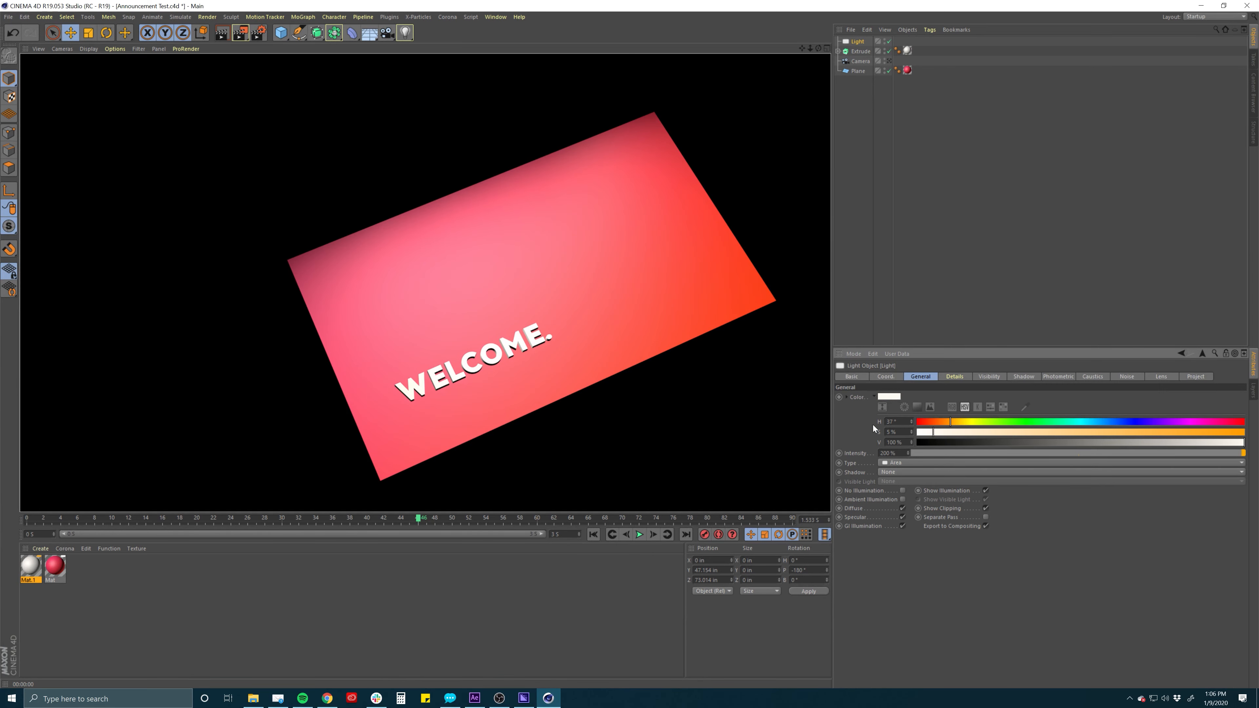
Set the area light's shadow type to Shadow Maps (Soft) and render the view to check the text's shadow
click(888, 472)
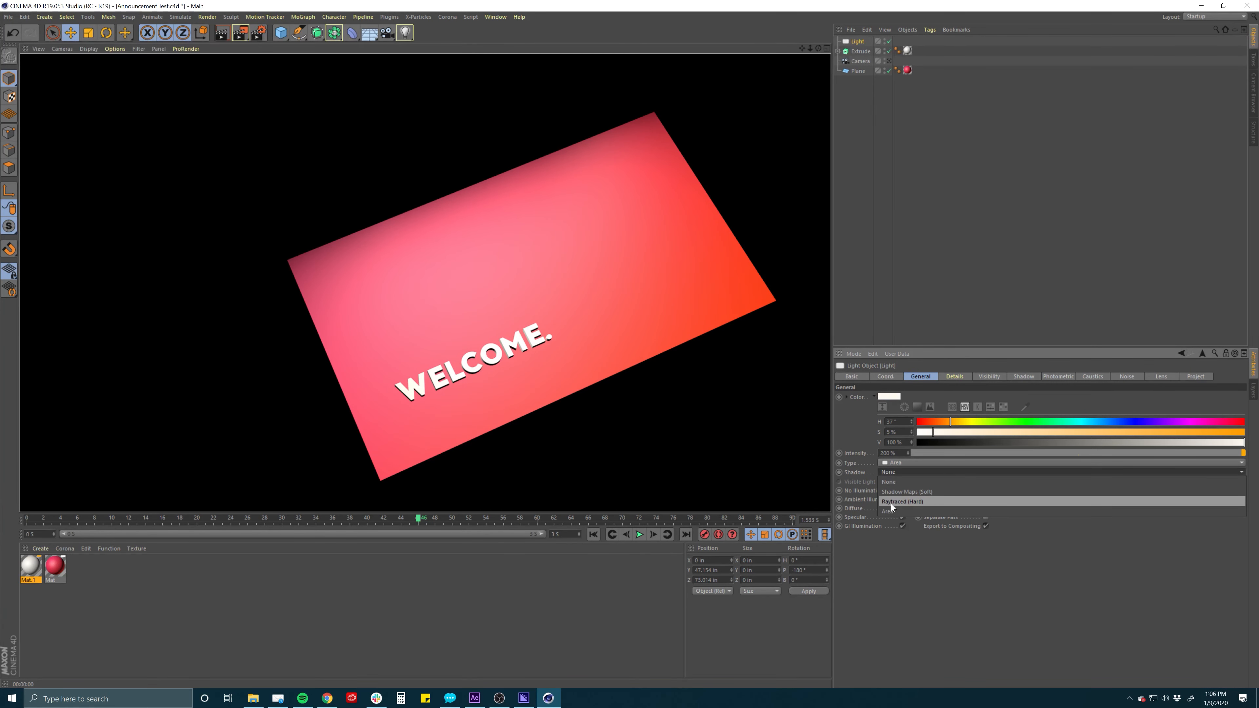
click(889, 491)
key(ctrl+r)
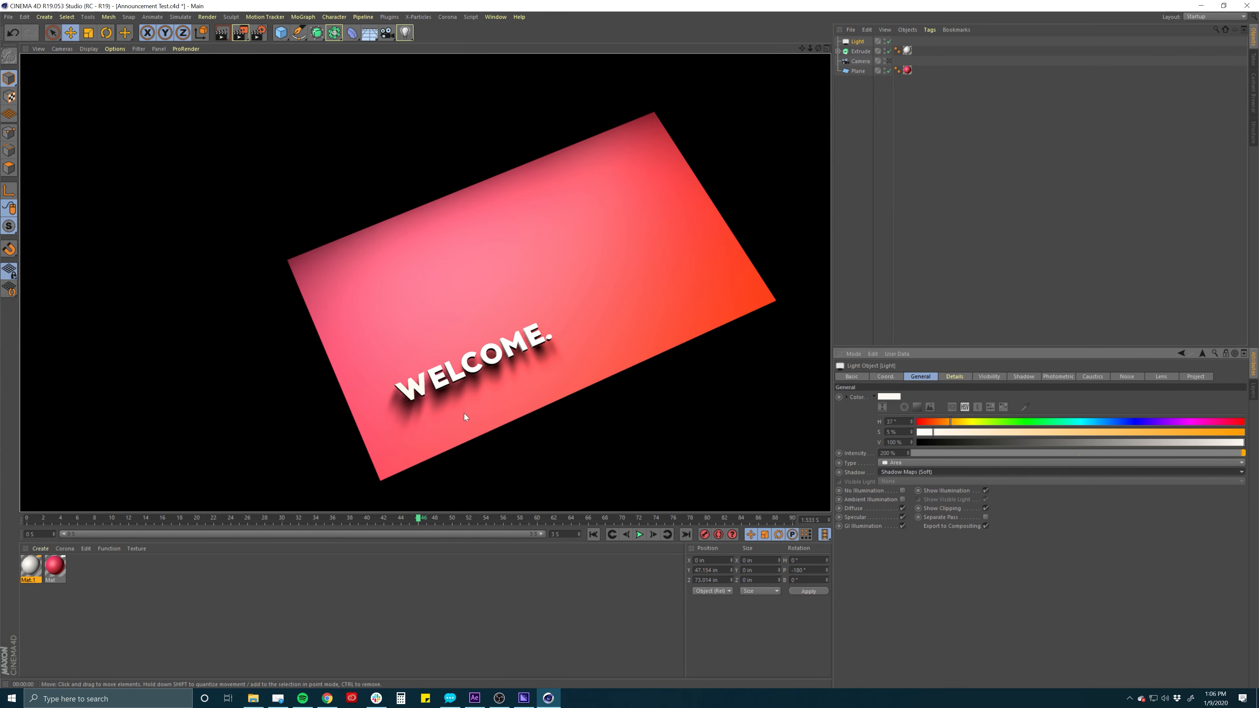
alt+drag(508, 364, 497, 404)
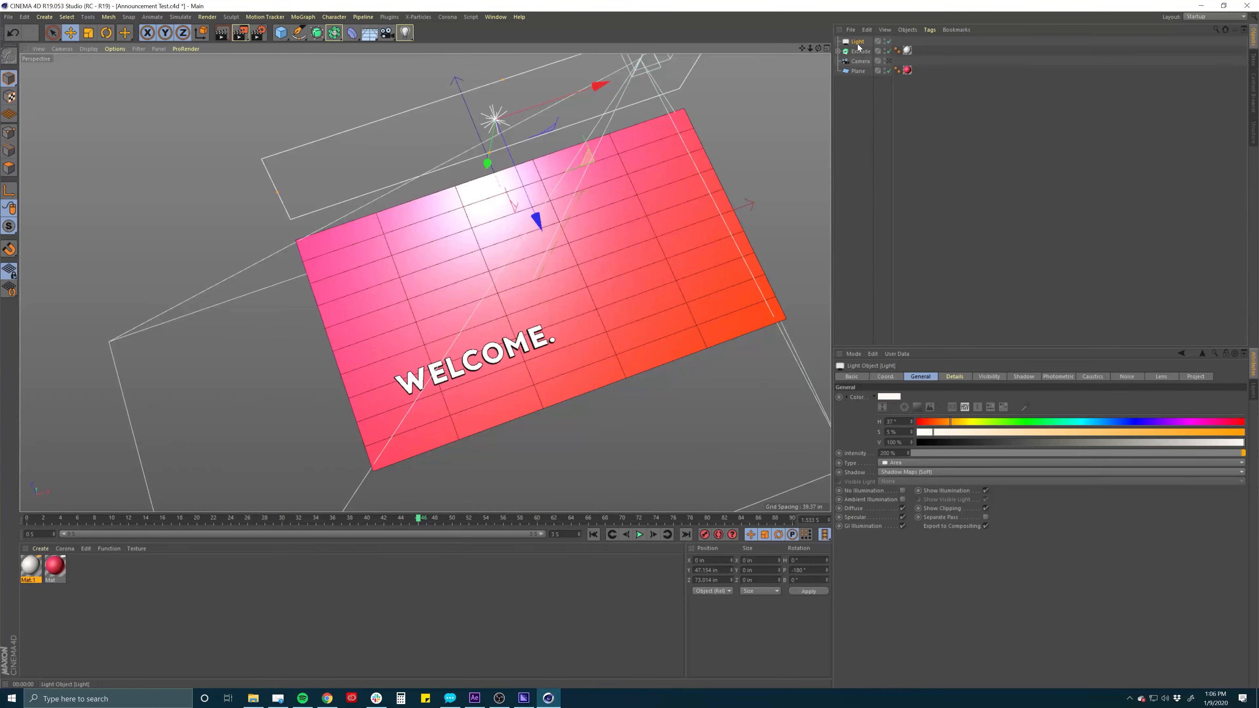
Replace the area light with an infinite light raised to a height of about 87.47 in
key(Delete)
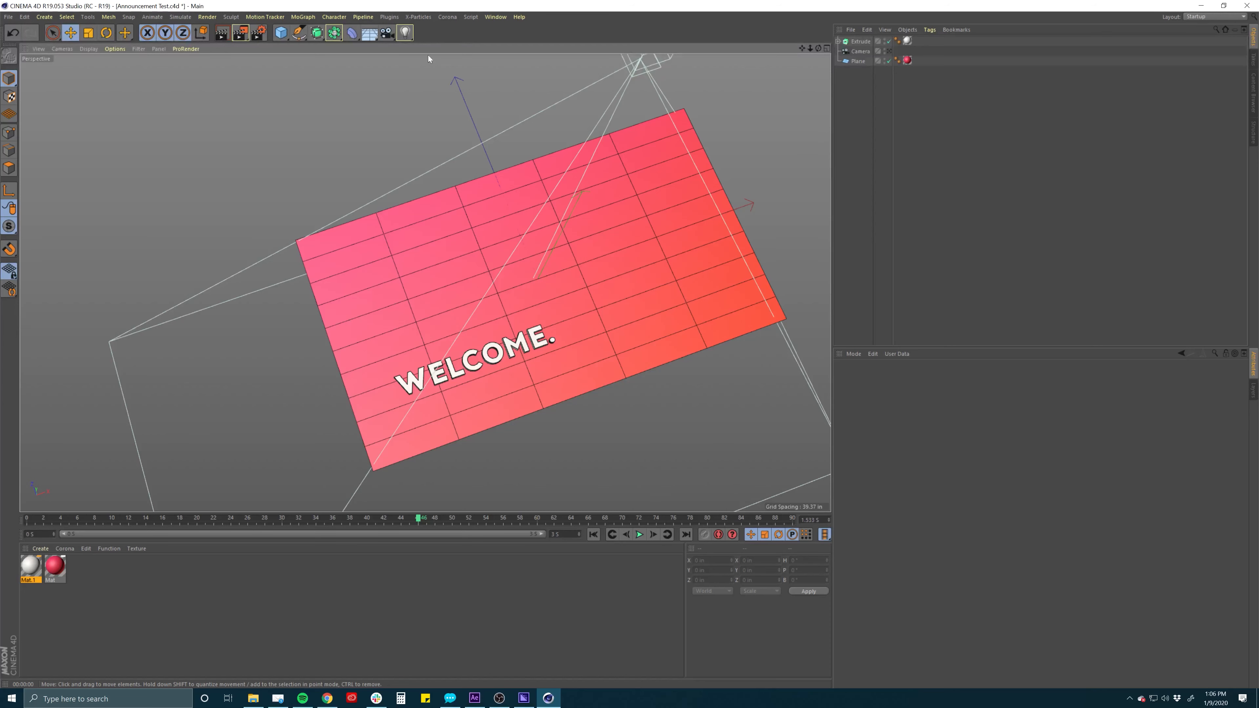
click(405, 33)
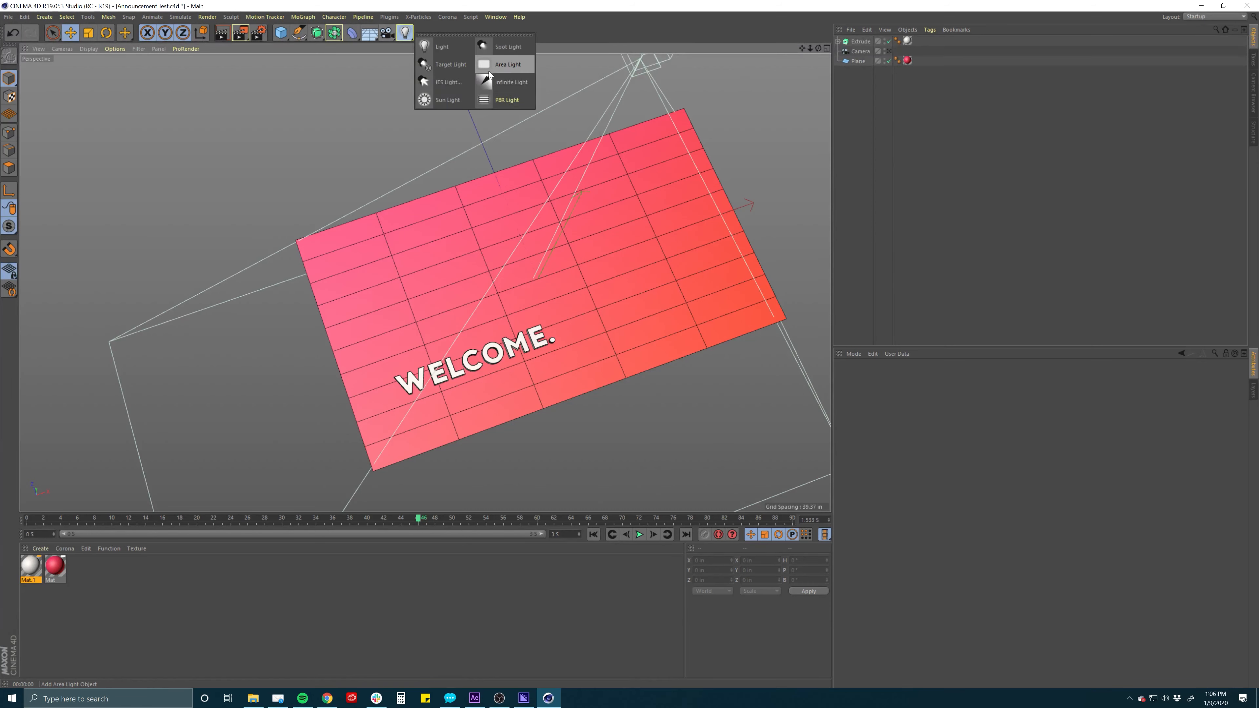
click(502, 79)
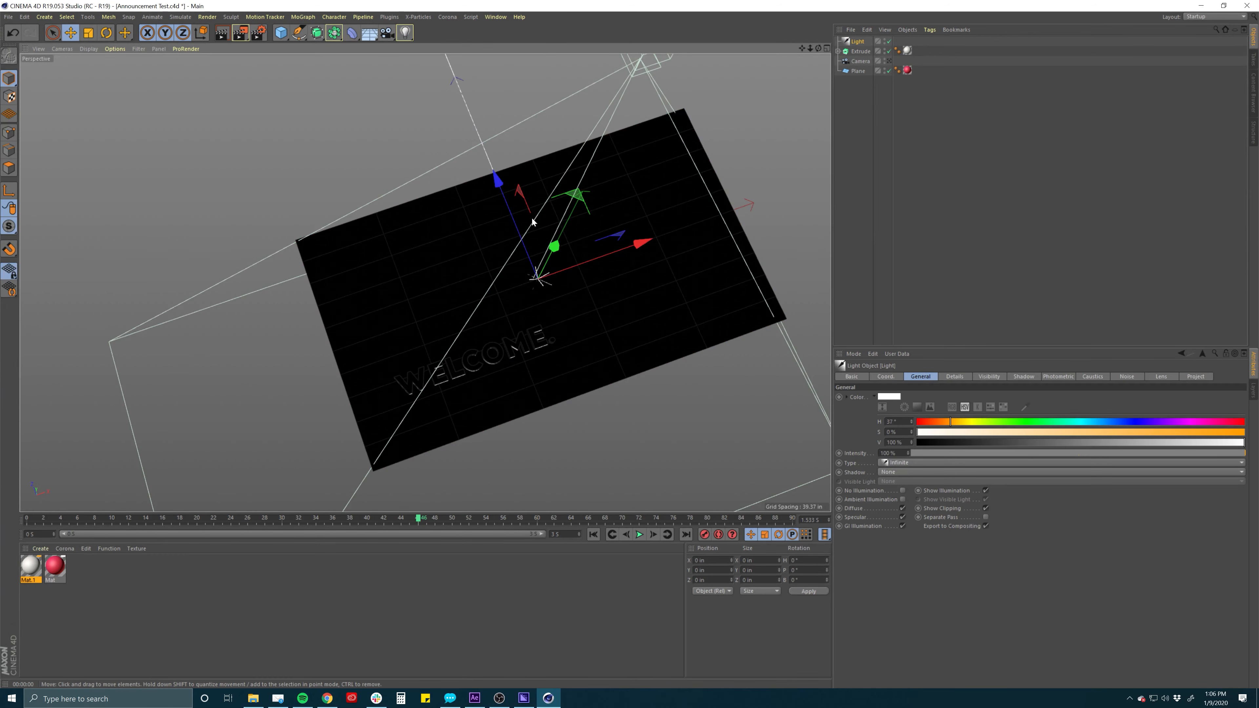
drag(556, 247, 574, 189)
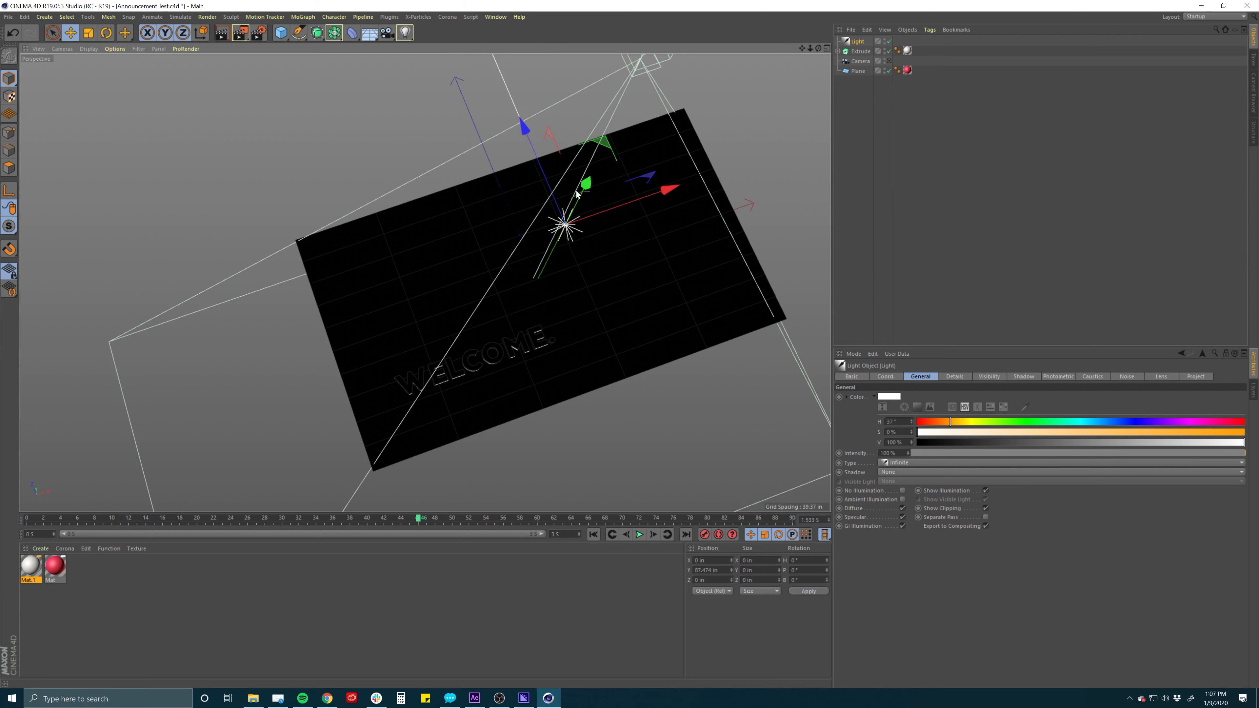
Rotate the infinite light to shine diagonally down across the plane, at about H 52.1°, P -141.7° and B 46.5°
alt+drag(587, 254, 594, 223)
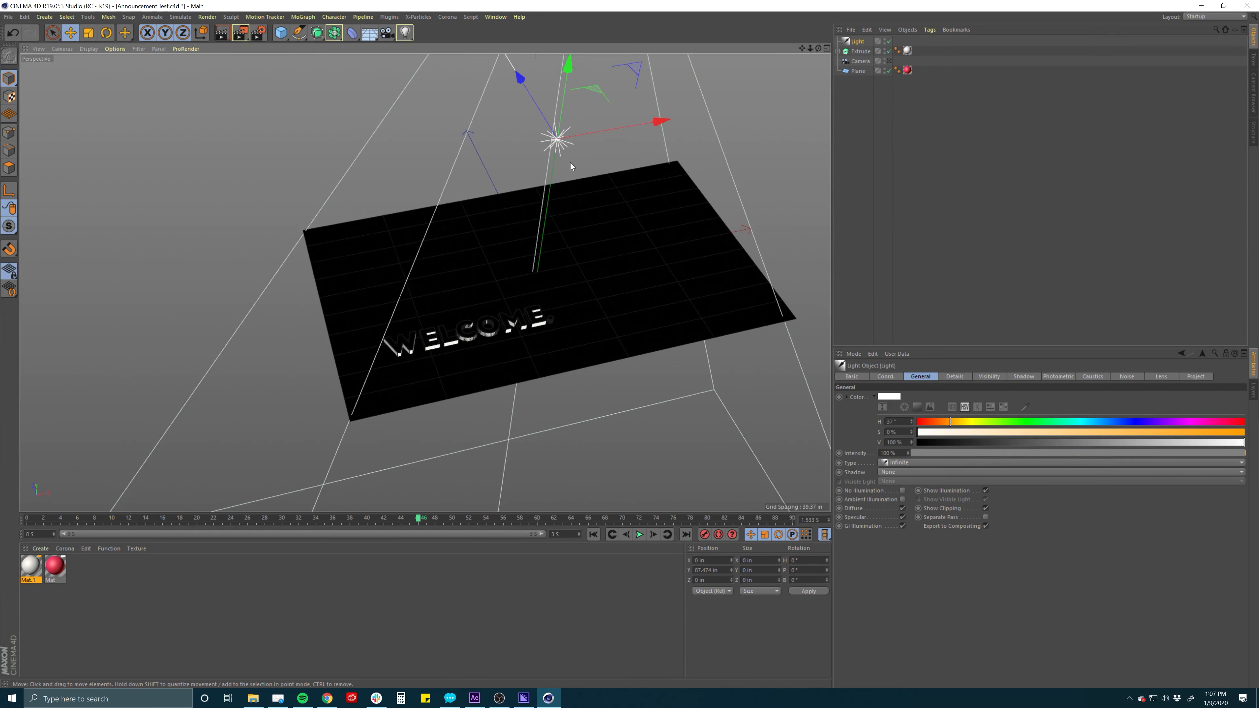
key(r)
drag(581, 151, 496, 104)
key(e)
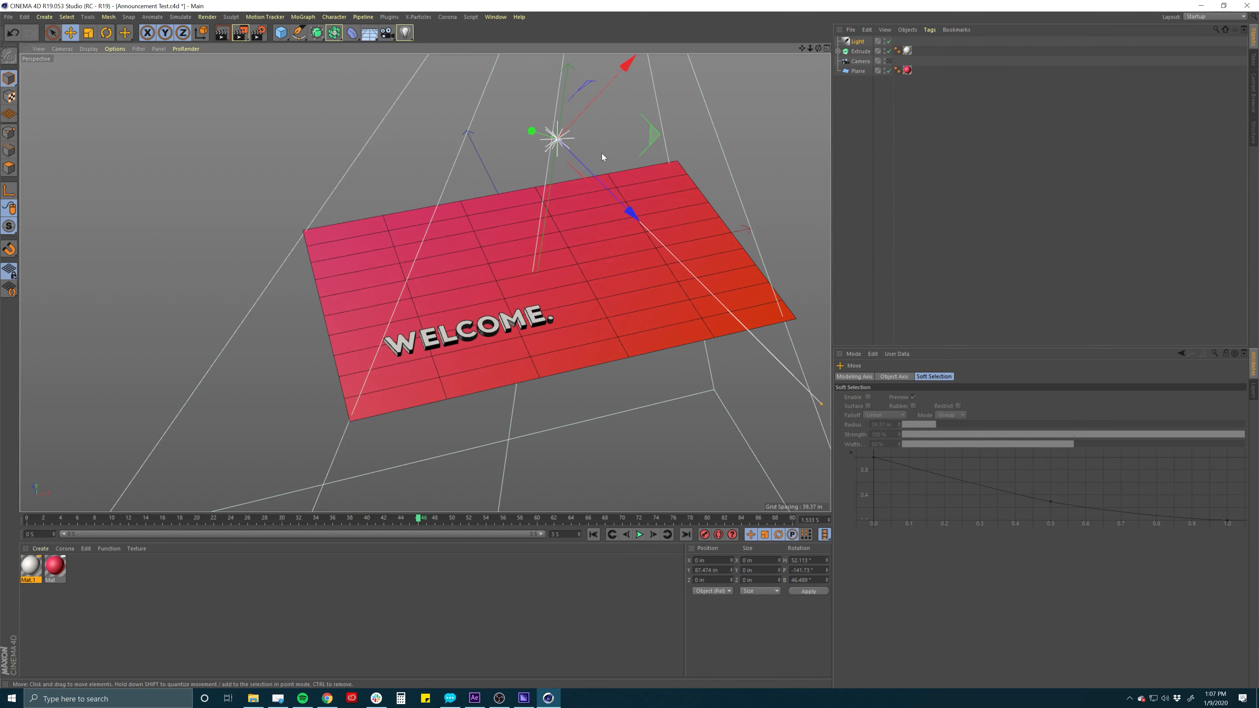
Set the infinite light's shadow type to Area and render the view to check the shadow cast by the text
alt+drag(564, 210, 538, 287)
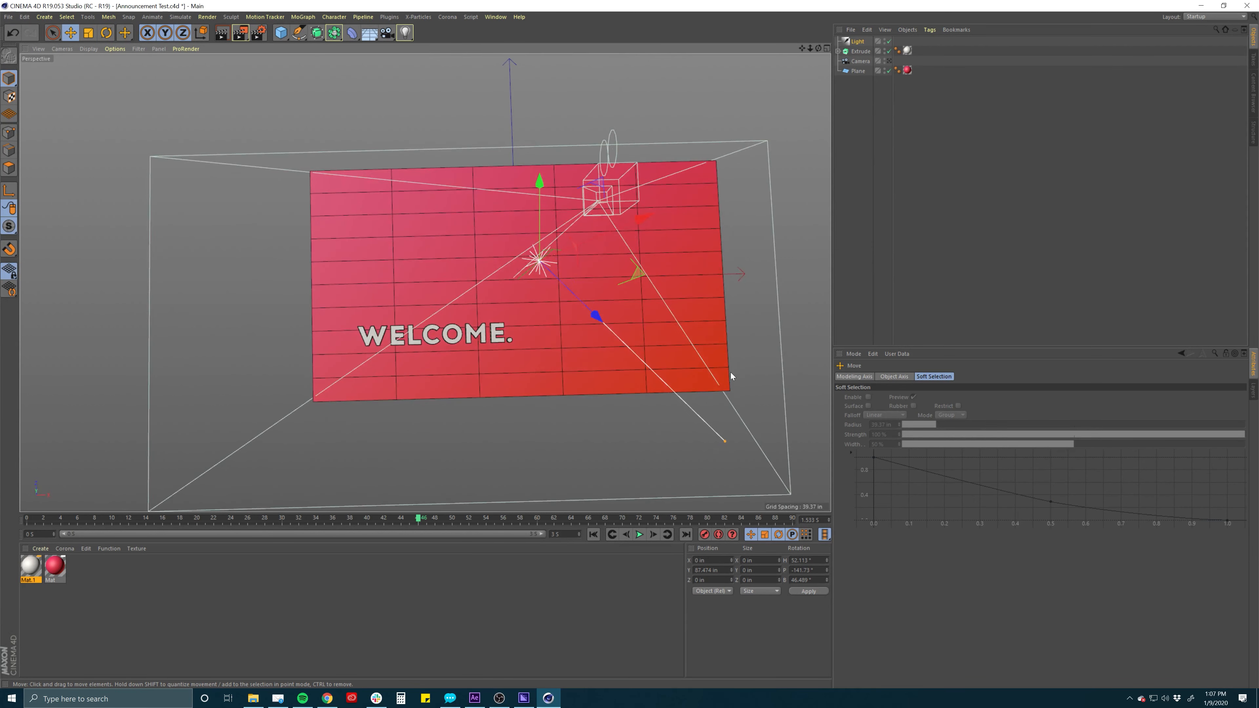
key(ctrl+r)
click(857, 43)
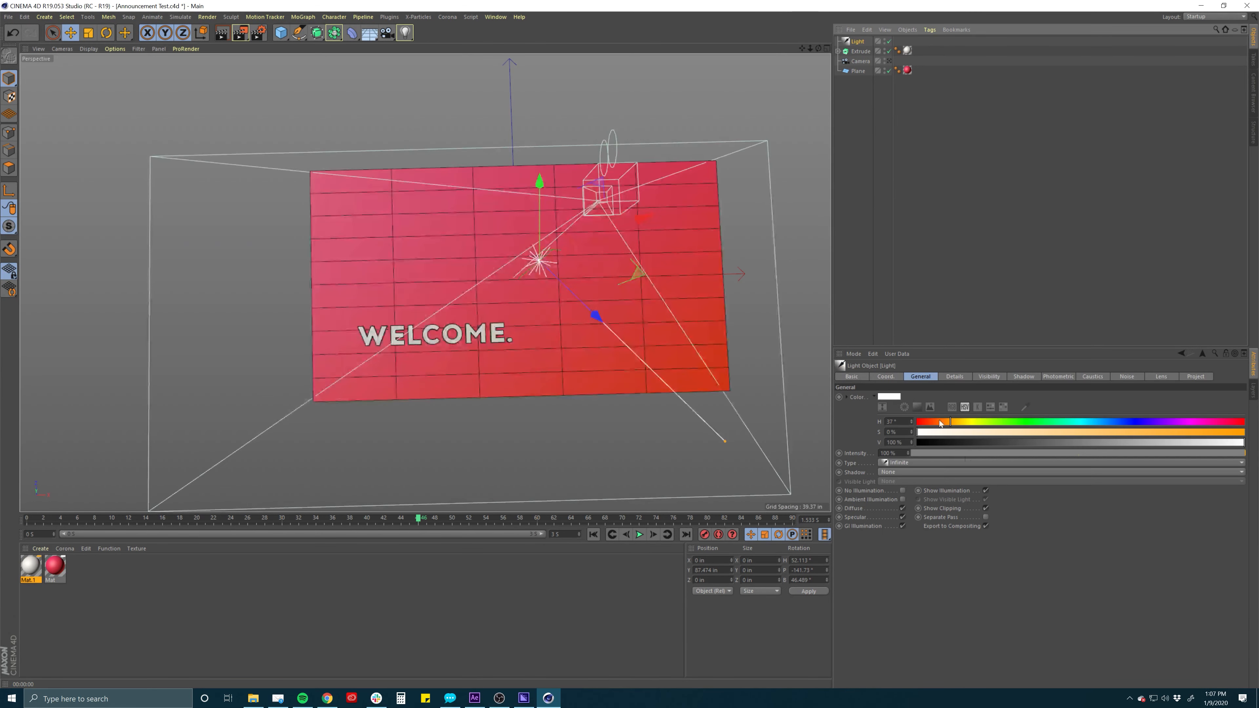
click(892, 473)
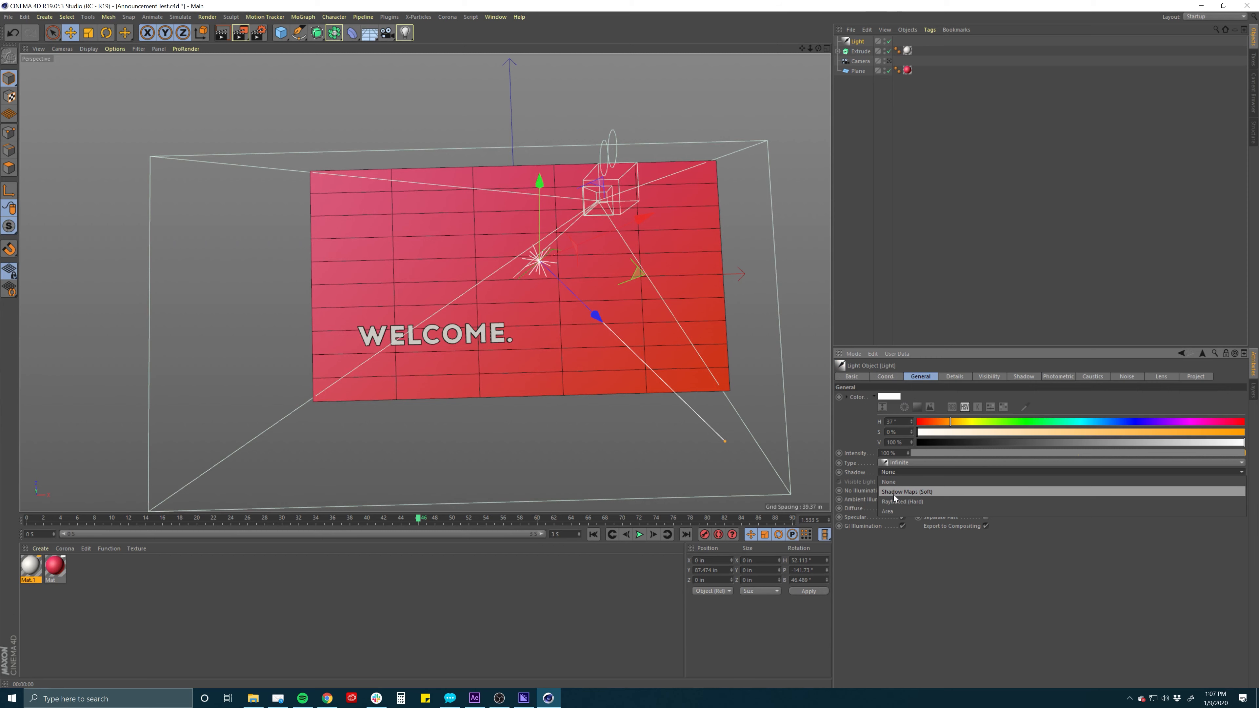
click(888, 512)
key(ctrl+r)
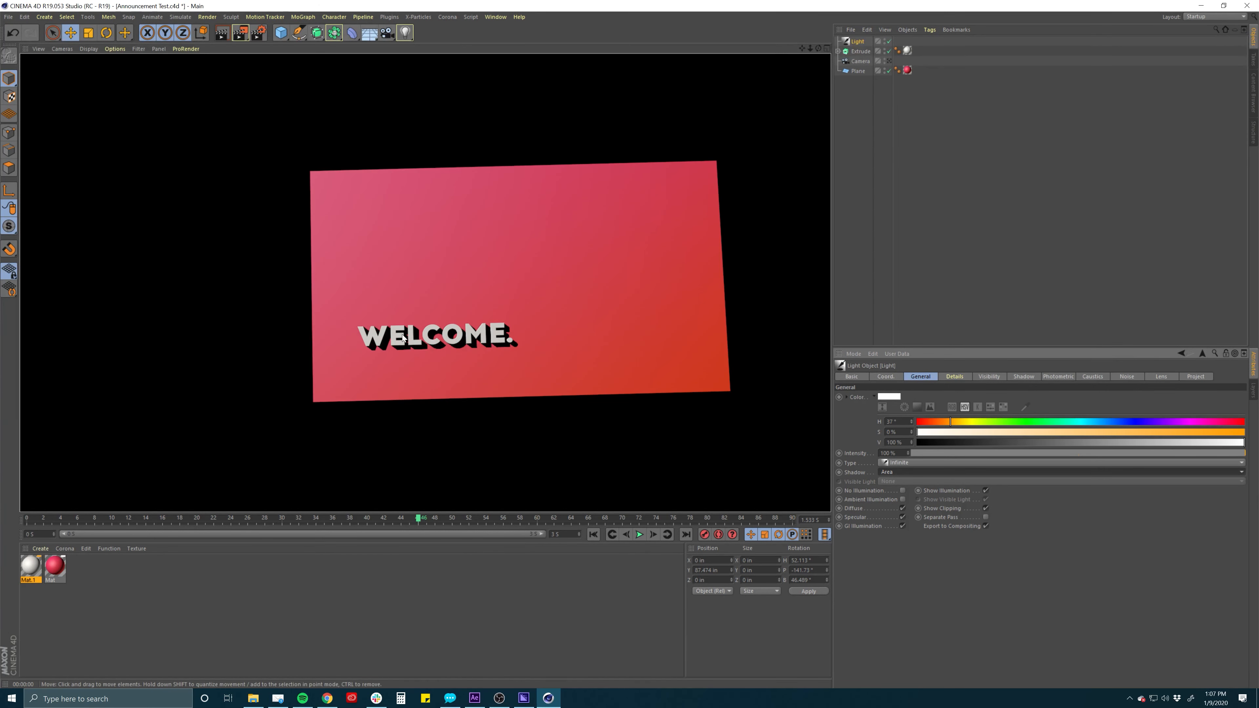
Set the infinite light's shadow density to 50%, tint its shadow with red sampled from the plane, and render the view
click(1021, 377)
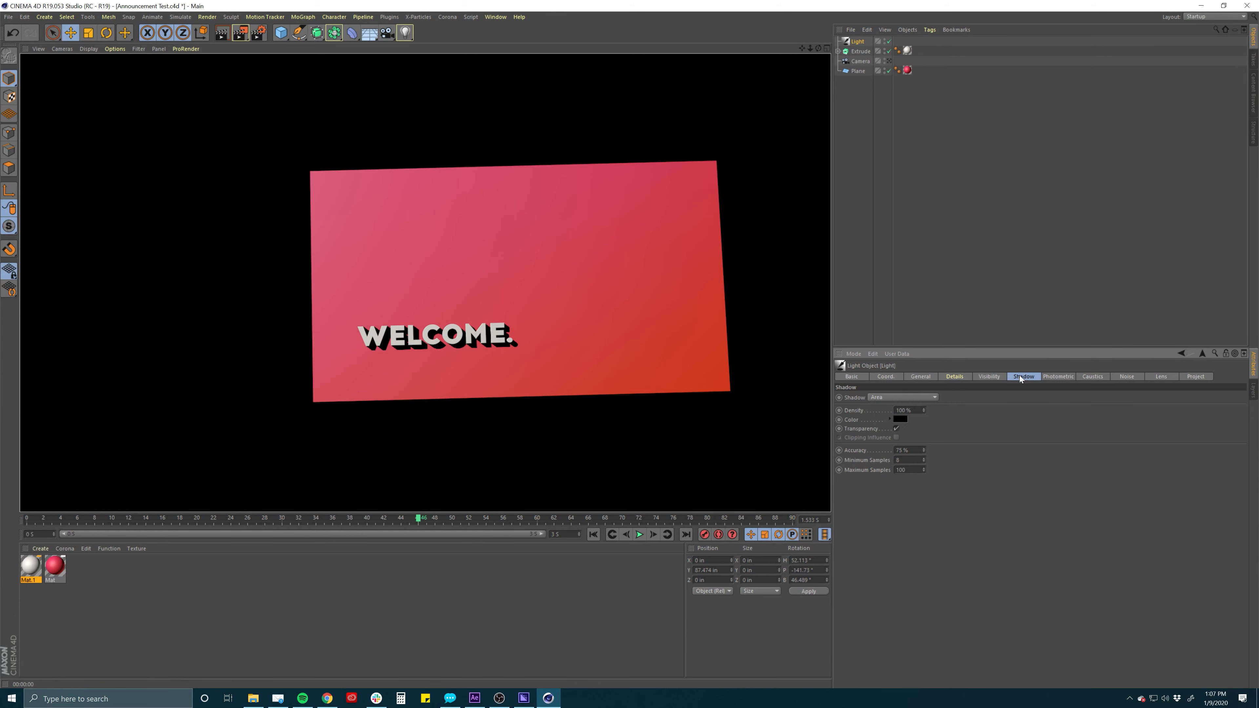
click(901, 410)
key(Return)
click(900, 419)
click(971, 404)
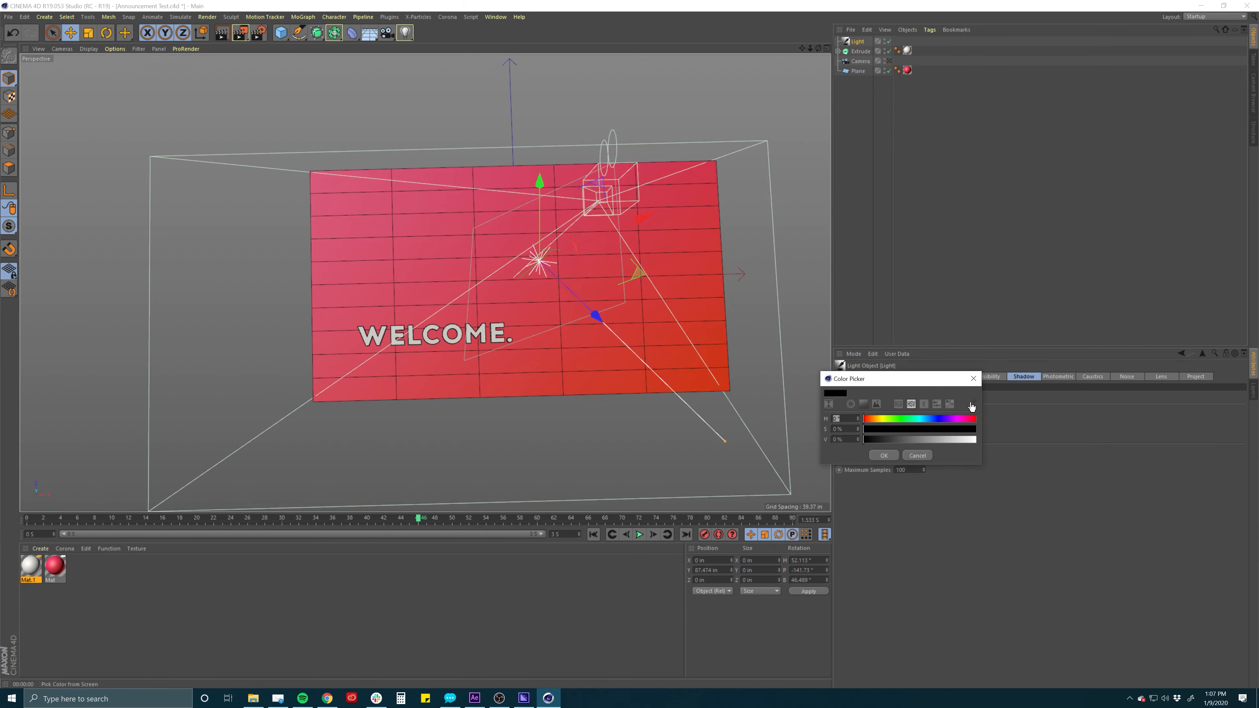
click(629, 339)
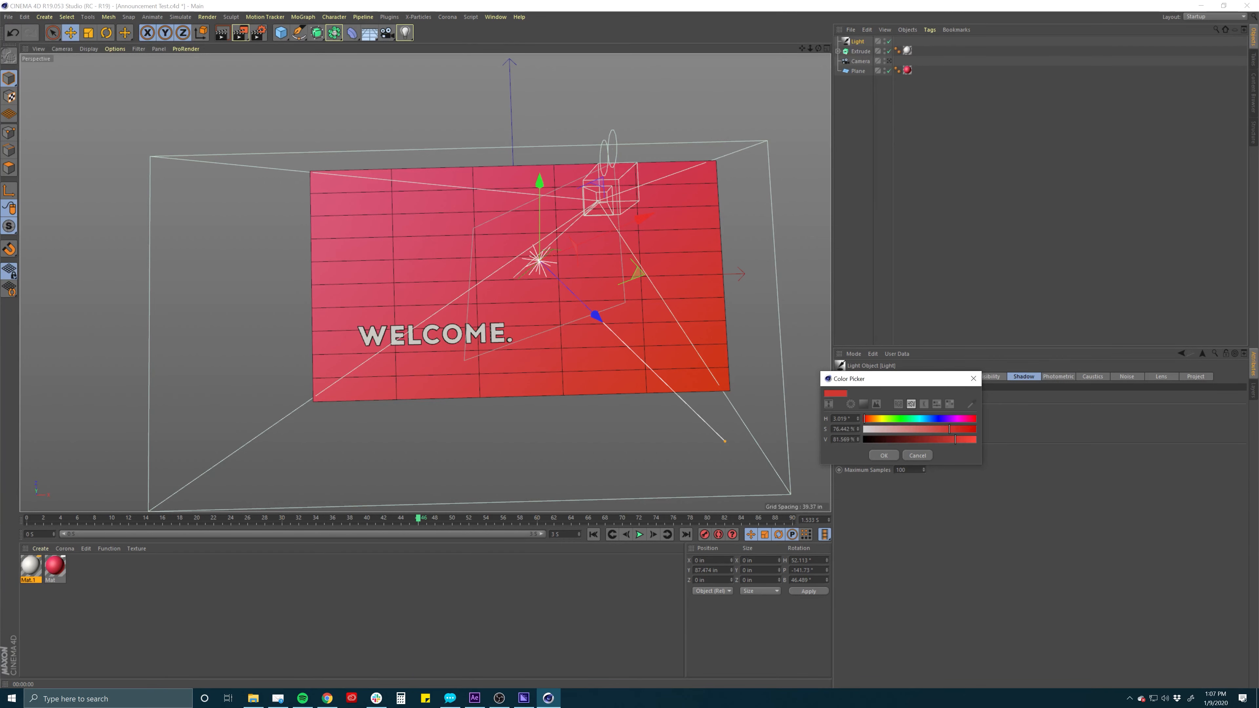
click(881, 457)
key(ctrl+r)
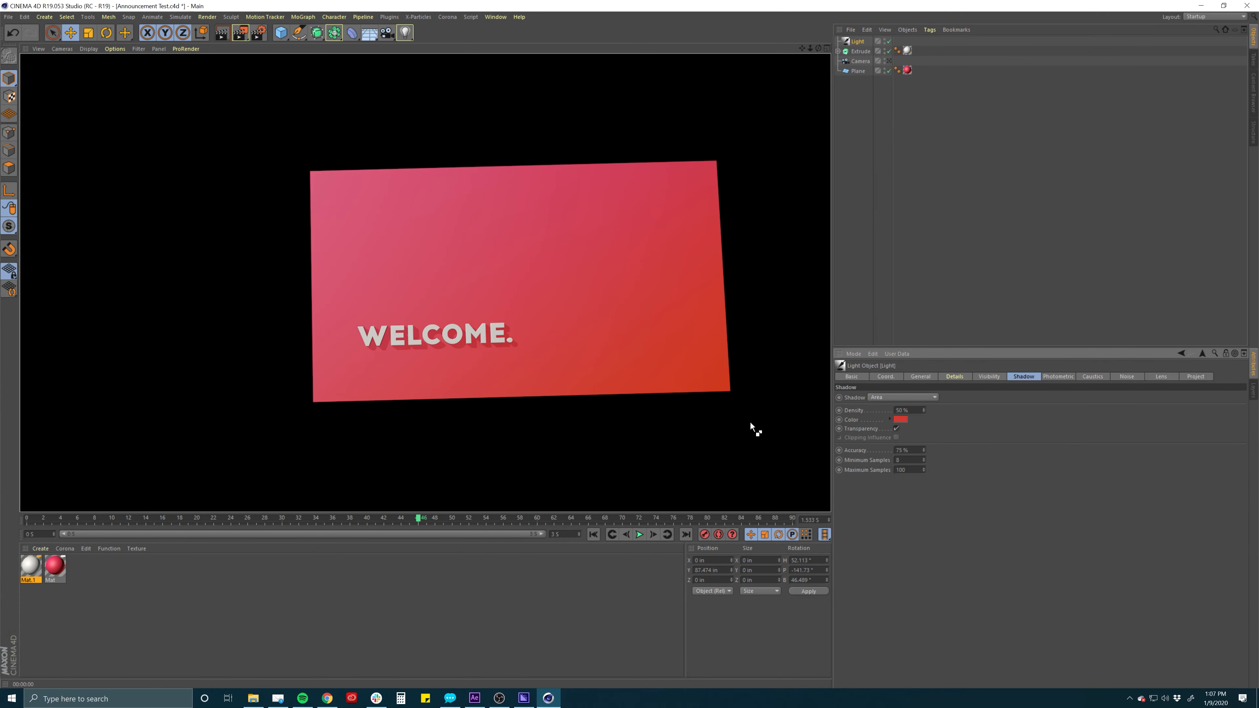
Darken the infinite light's shadow color to a deep red by lowering its brightness
click(901, 420)
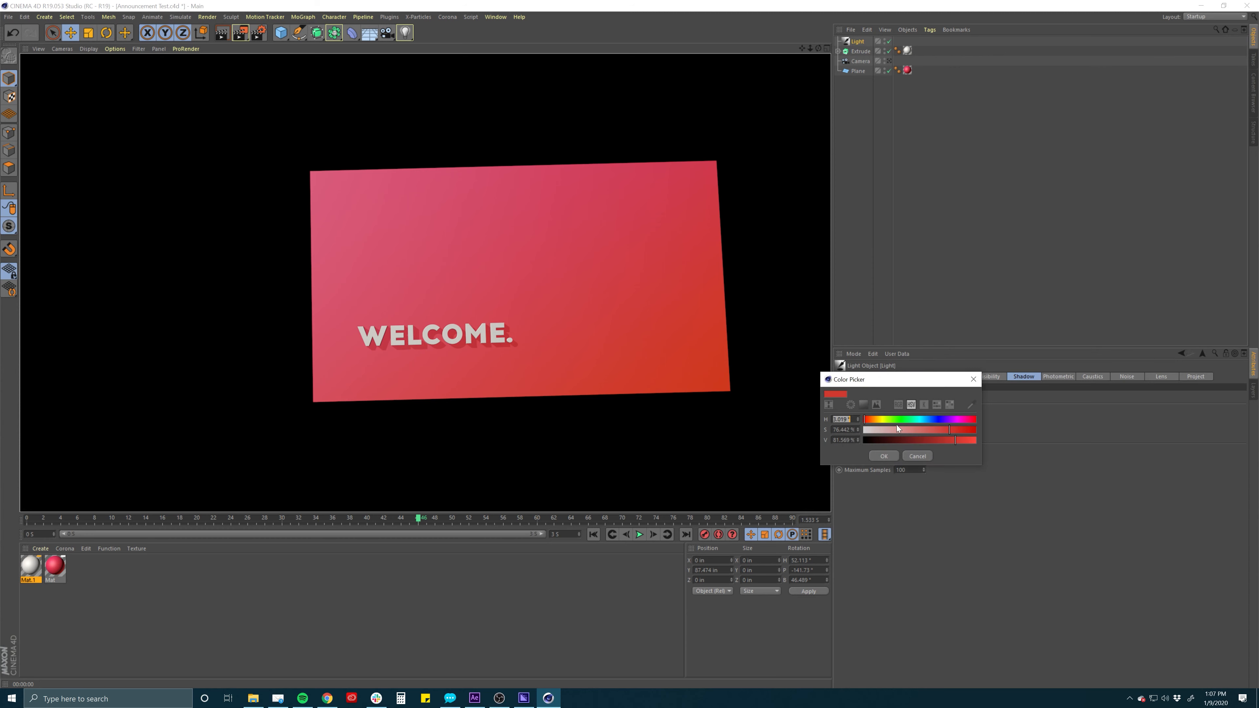
click(925, 440)
click(884, 457)
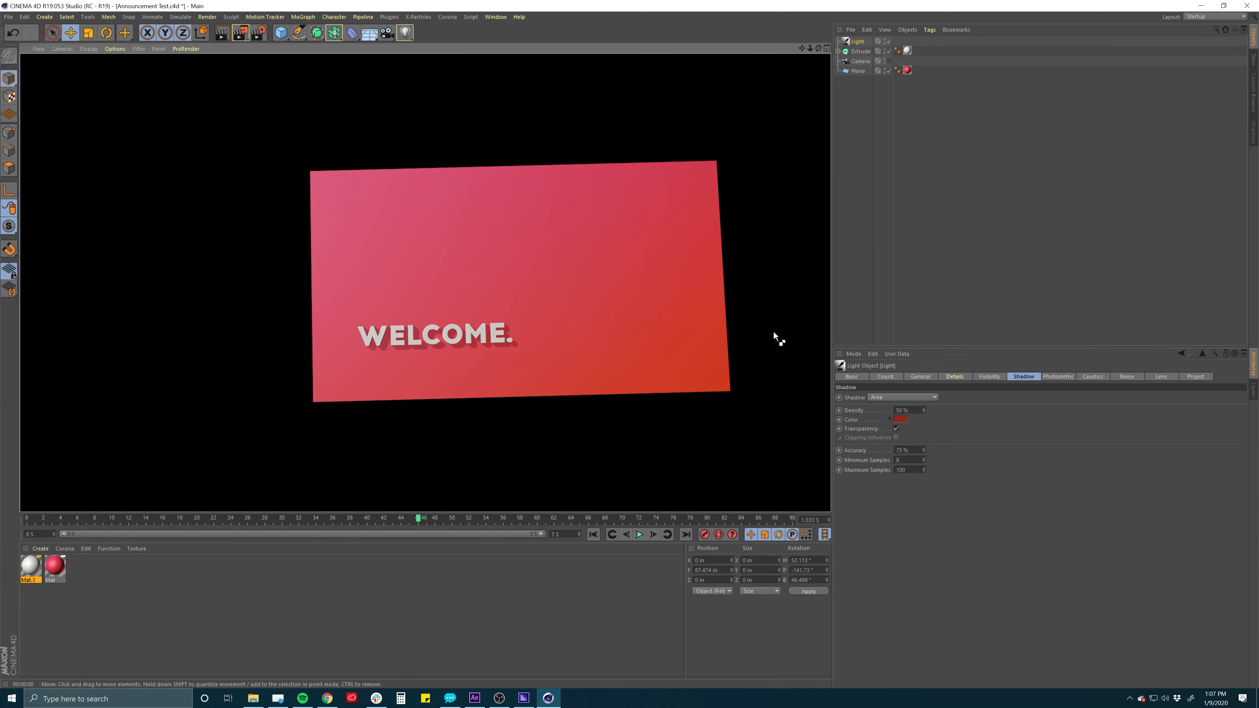
click(861, 43)
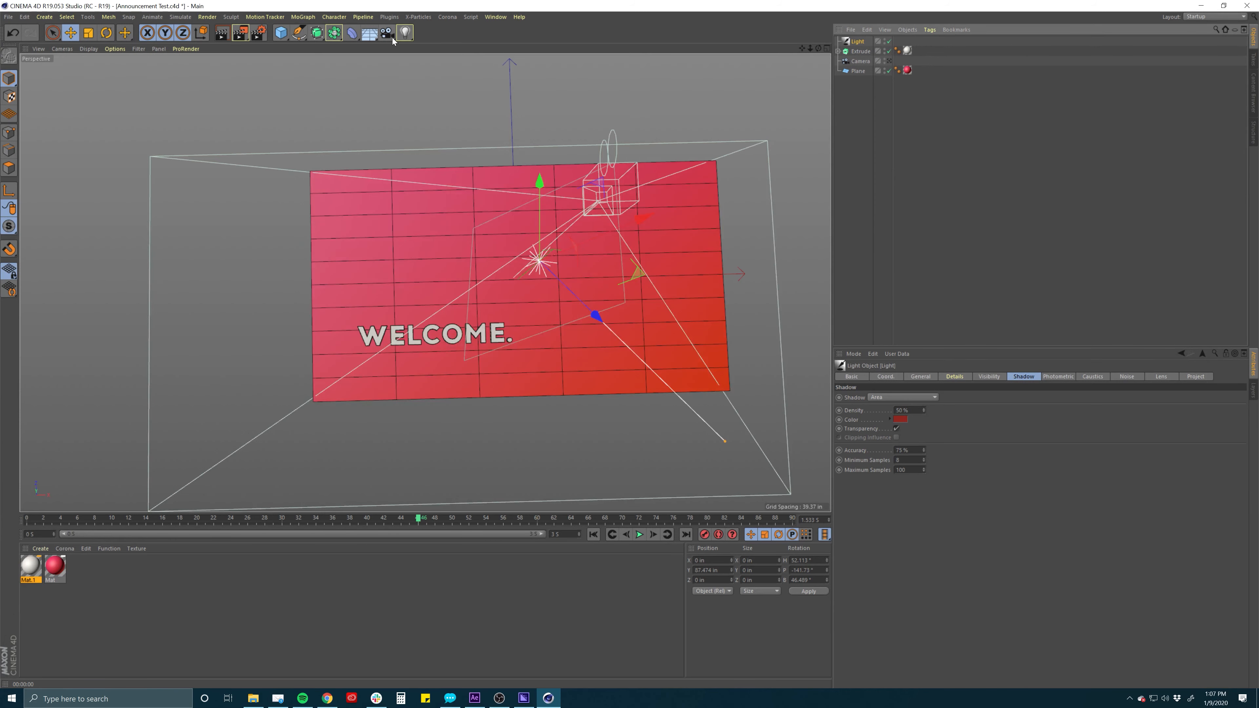
drag(406, 34, 431, 47)
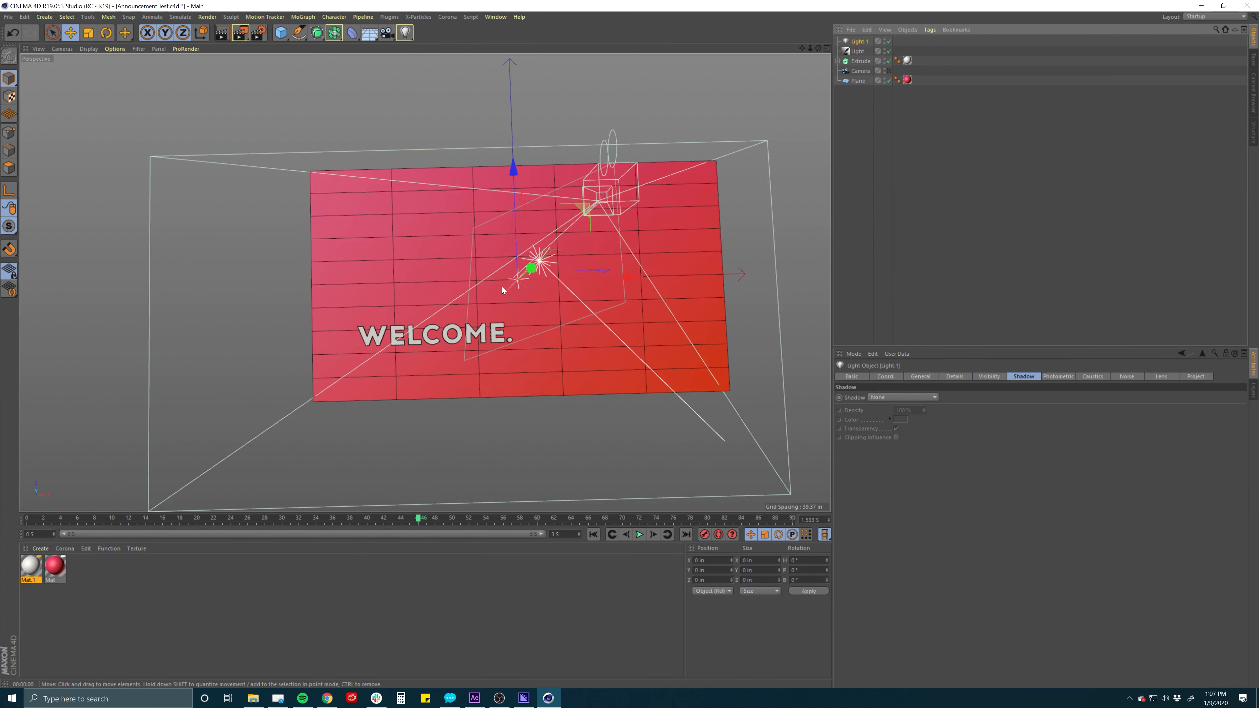
key(r)
key(Delete)
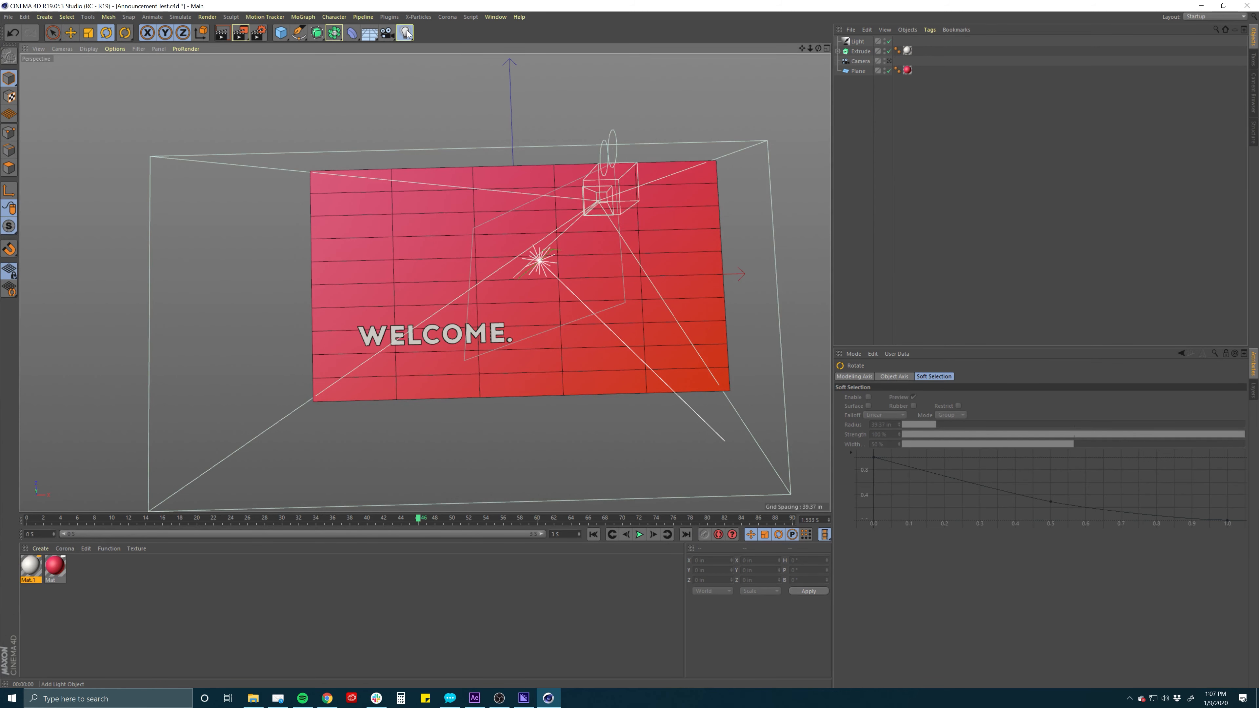
Add an area light and set its shadow type to Shadow Maps (Soft)
drag(407, 34, 484, 73)
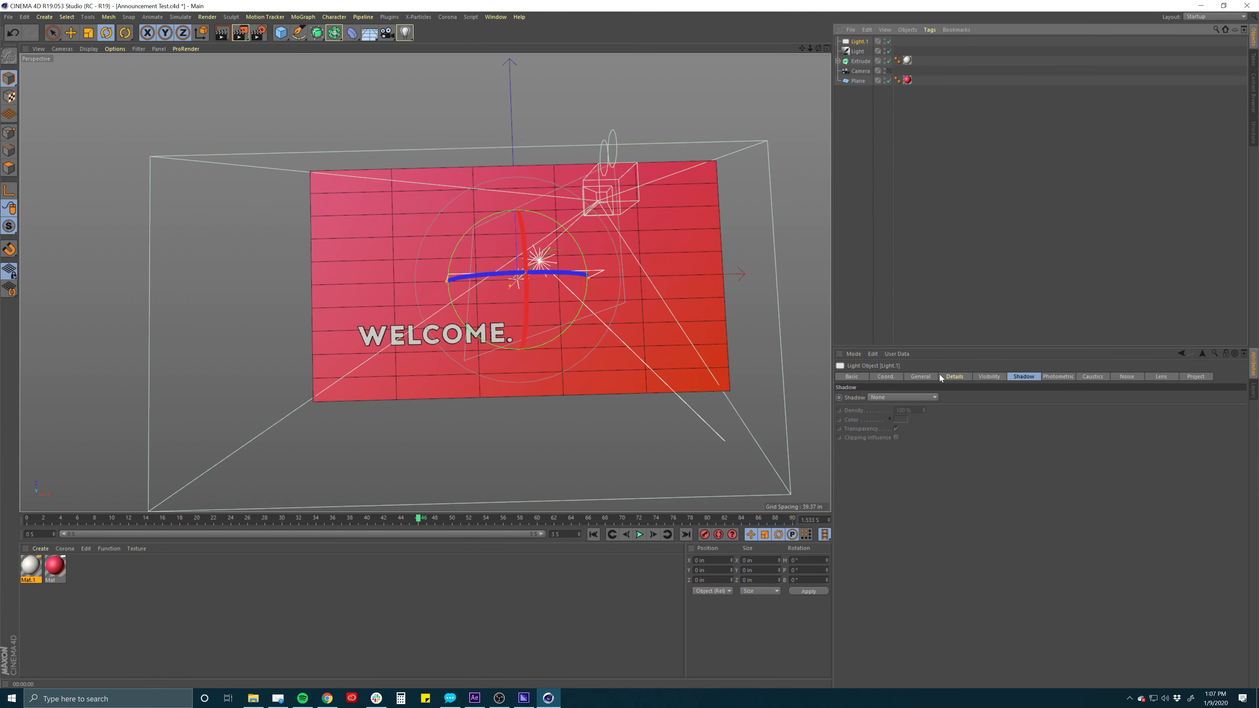
click(954, 377)
click(1016, 381)
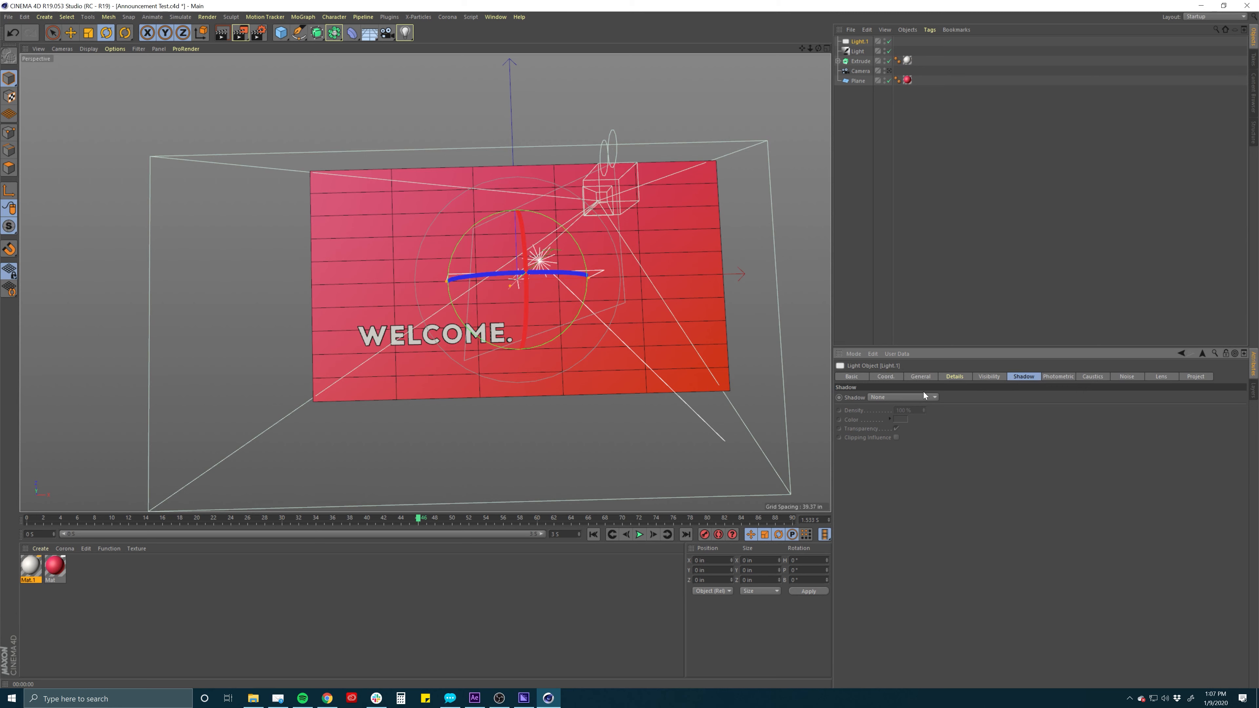
click(918, 398)
click(889, 416)
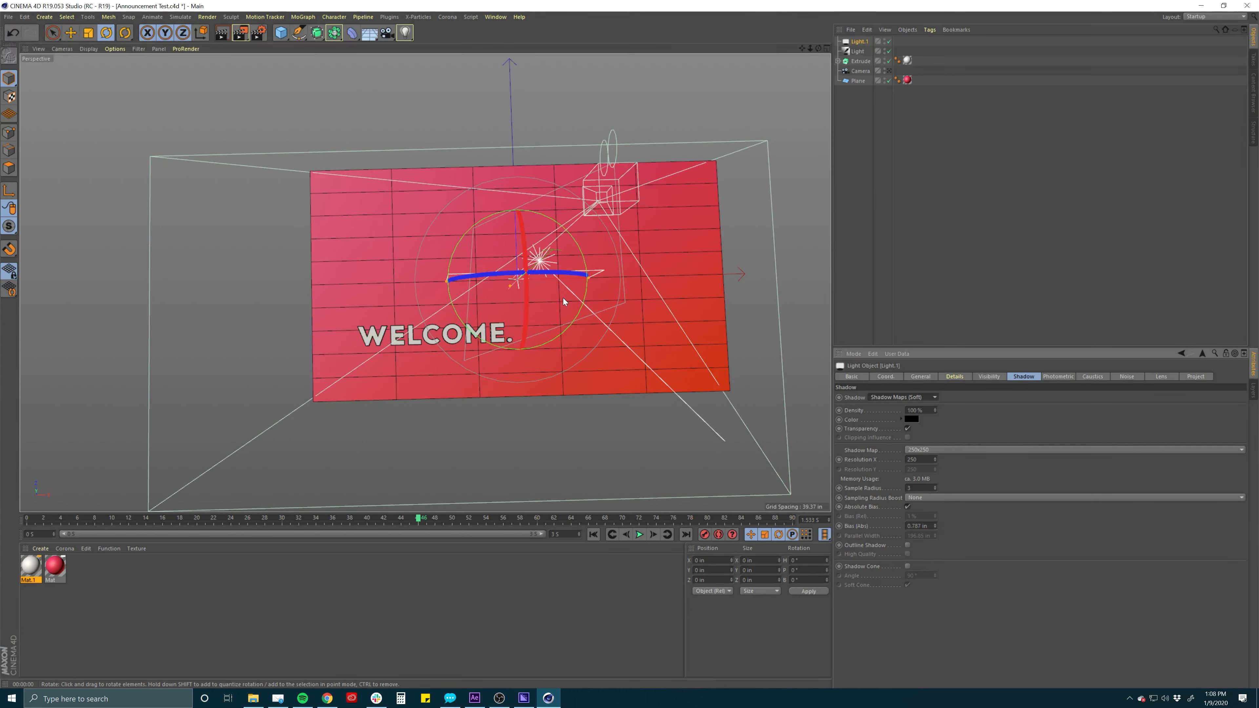
Pitch the area light to about -108.6°, move it to about X -83 in, Y 144 in, Z 48 in, and render the view
key(r)
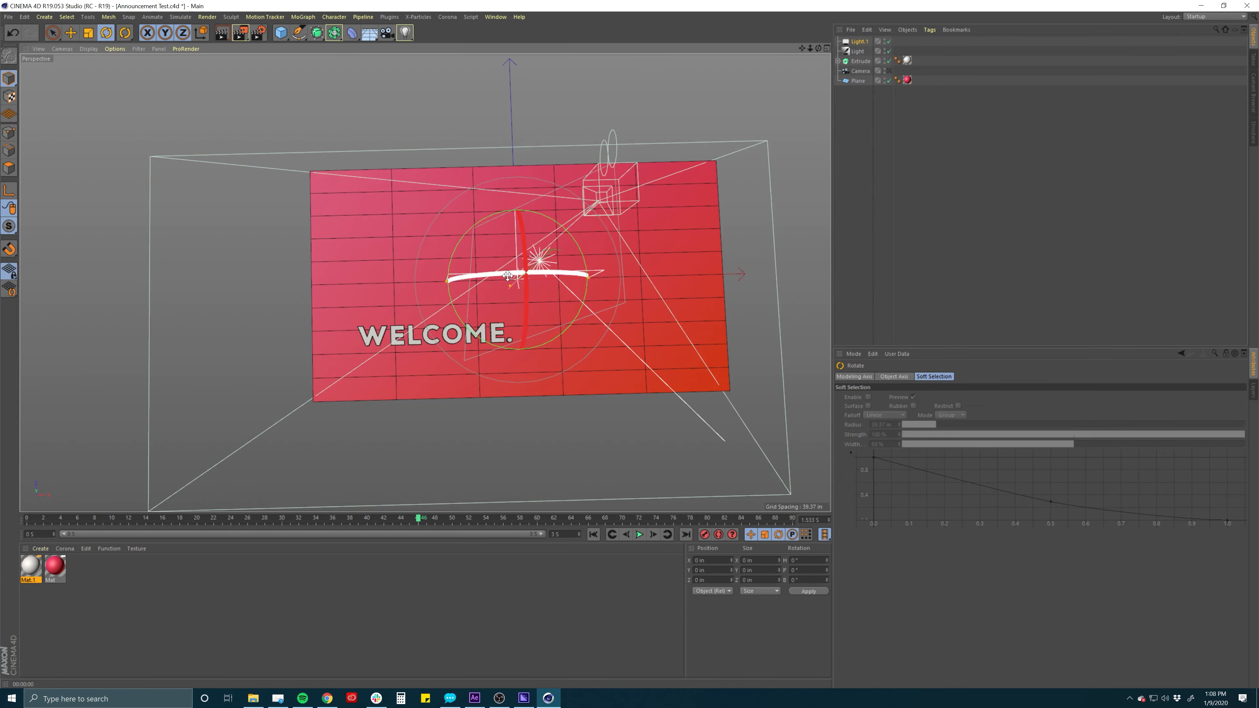
drag(526, 259, 497, 138)
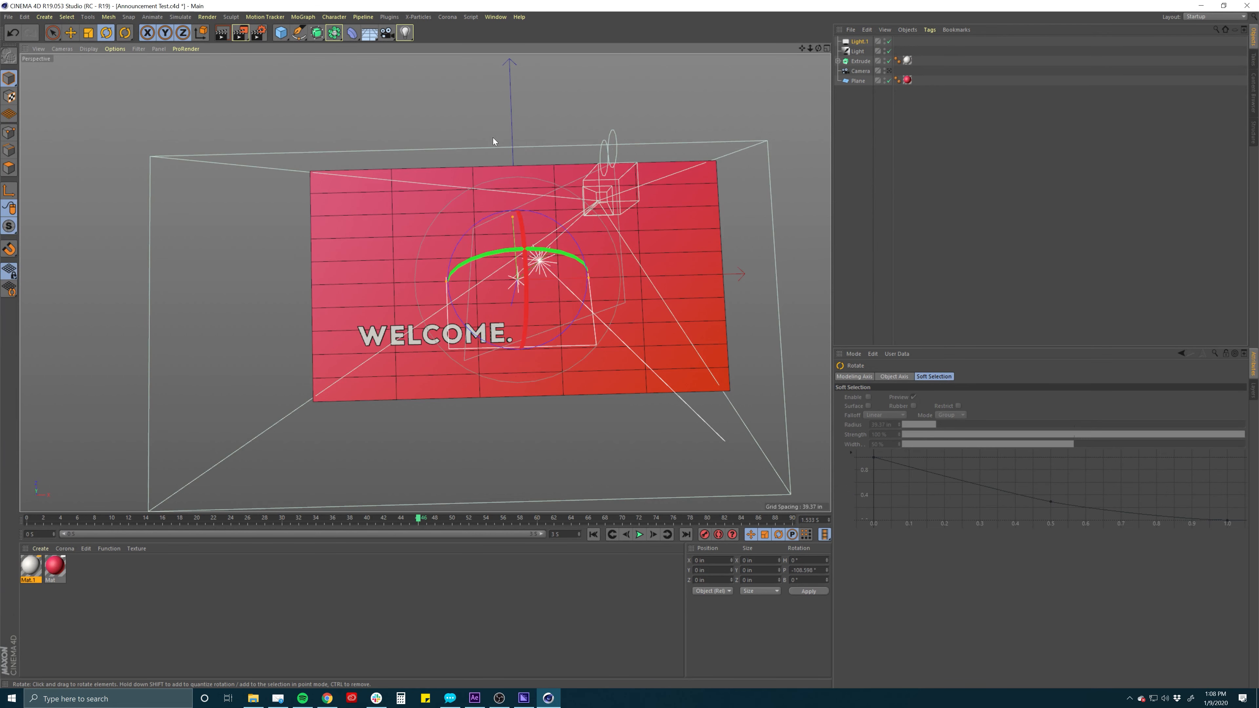
key(e)
drag(510, 307, 503, 230)
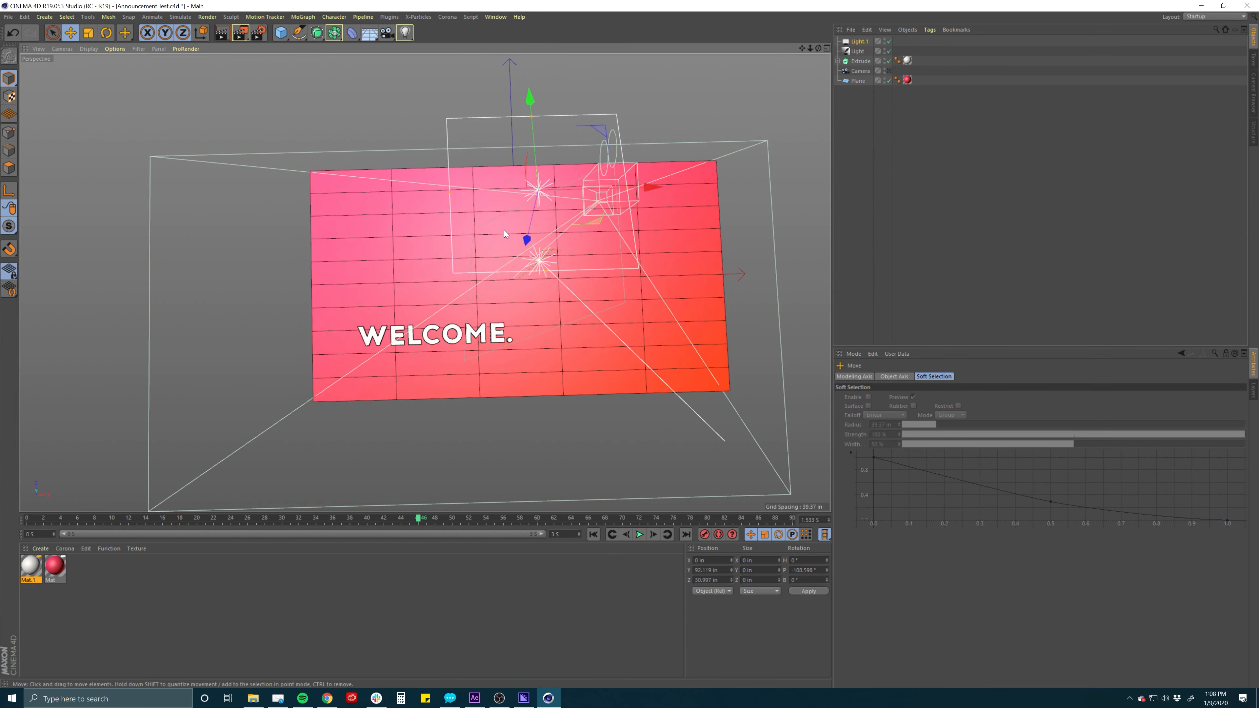
drag(564, 184, 367, 129)
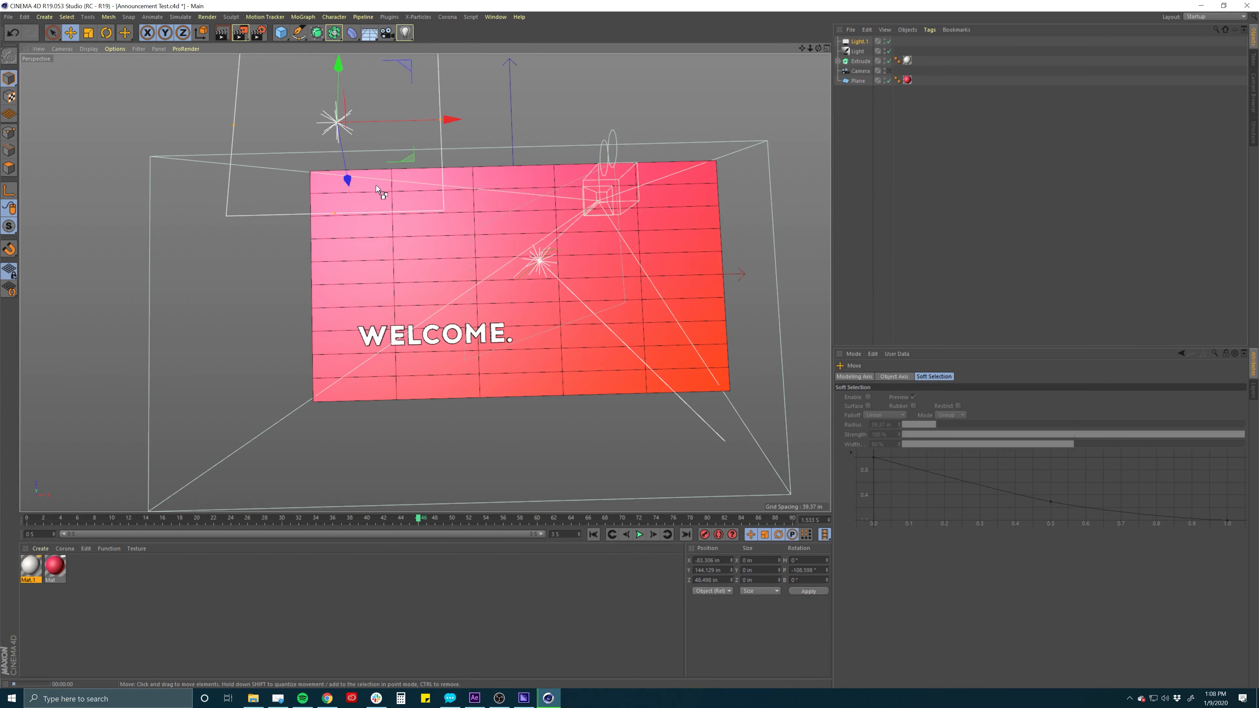
key(ctrl+r)
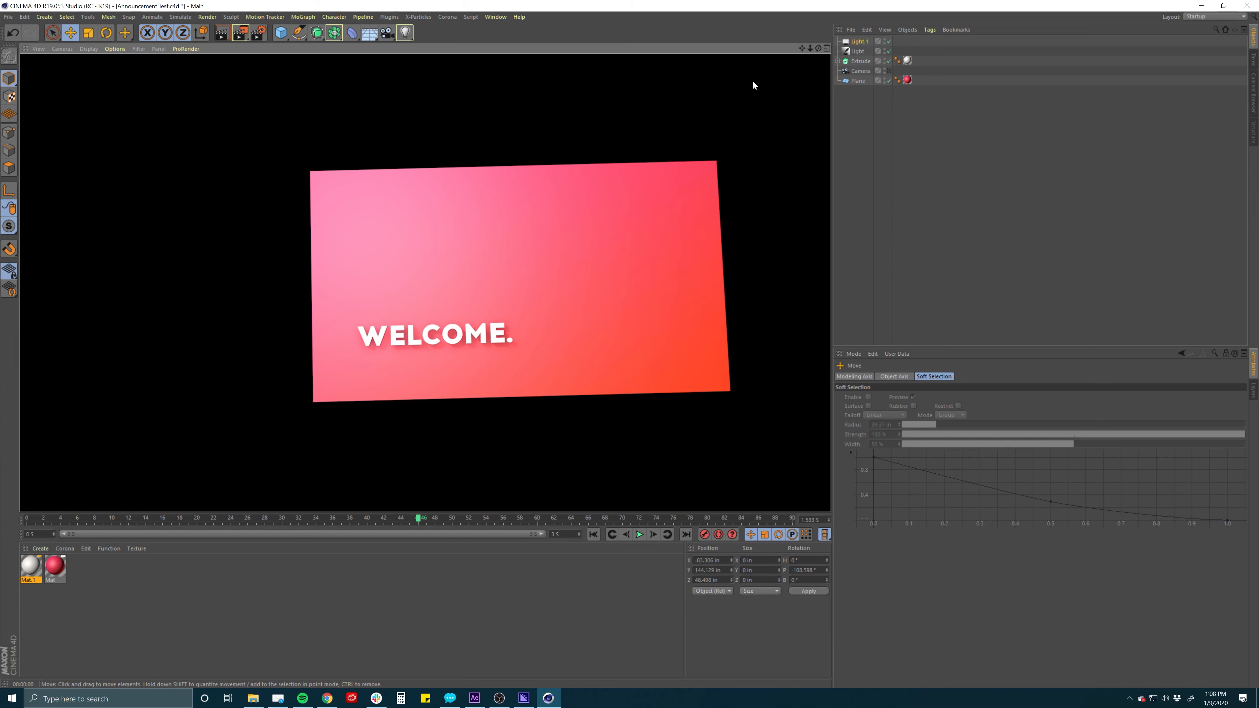
Open the area light's general settings
click(855, 43)
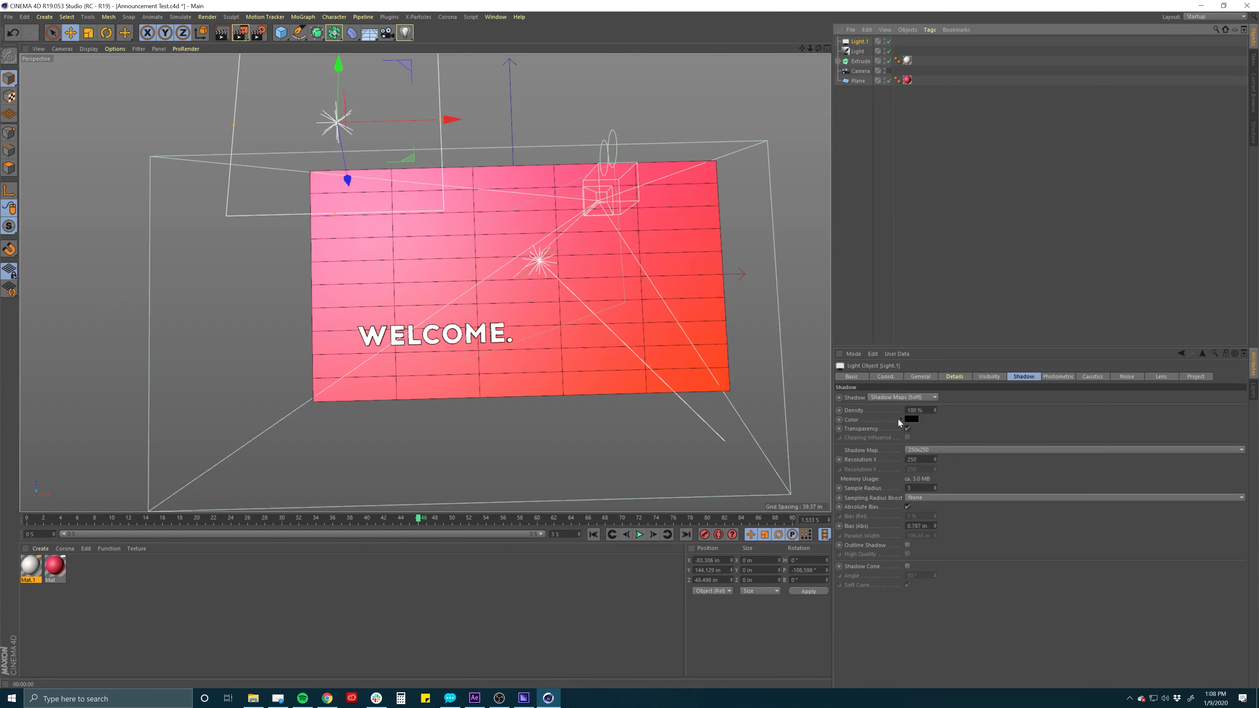
click(955, 377)
click(923, 378)
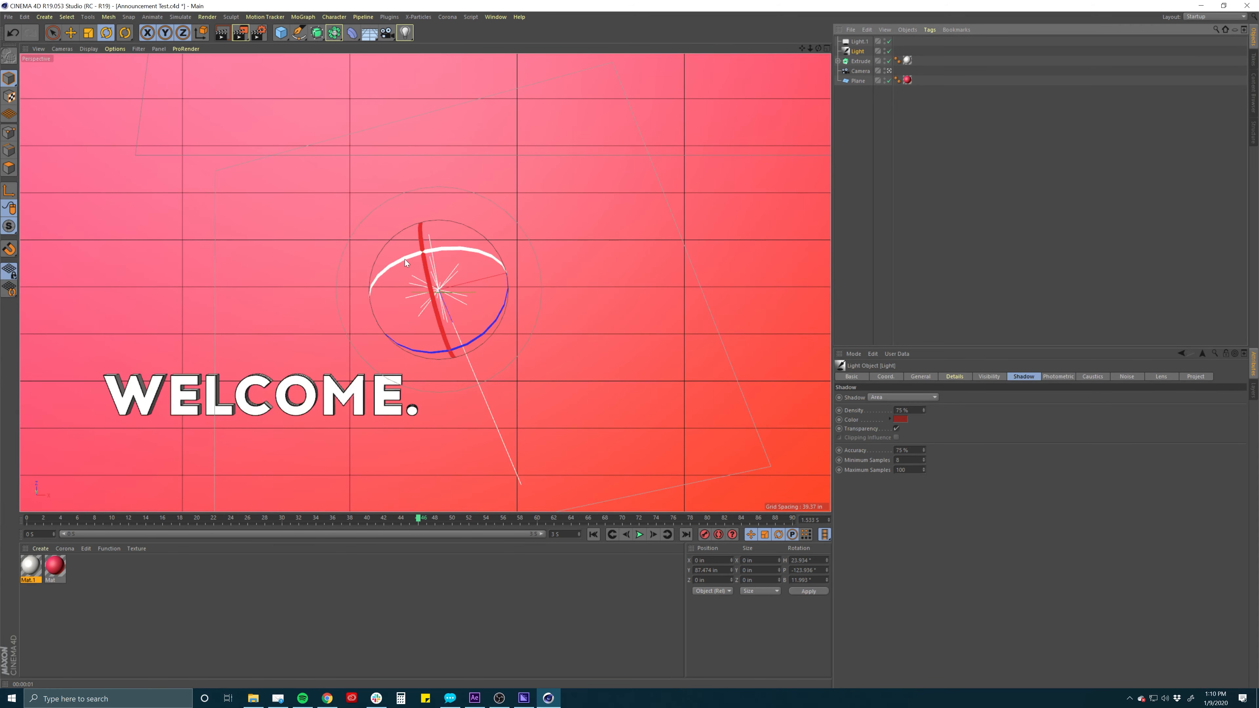
Rotate the infinite light to about H 35.9°, P -121.7° and B 21.9°, and clear the selection
drag(405, 259, 425, 277)
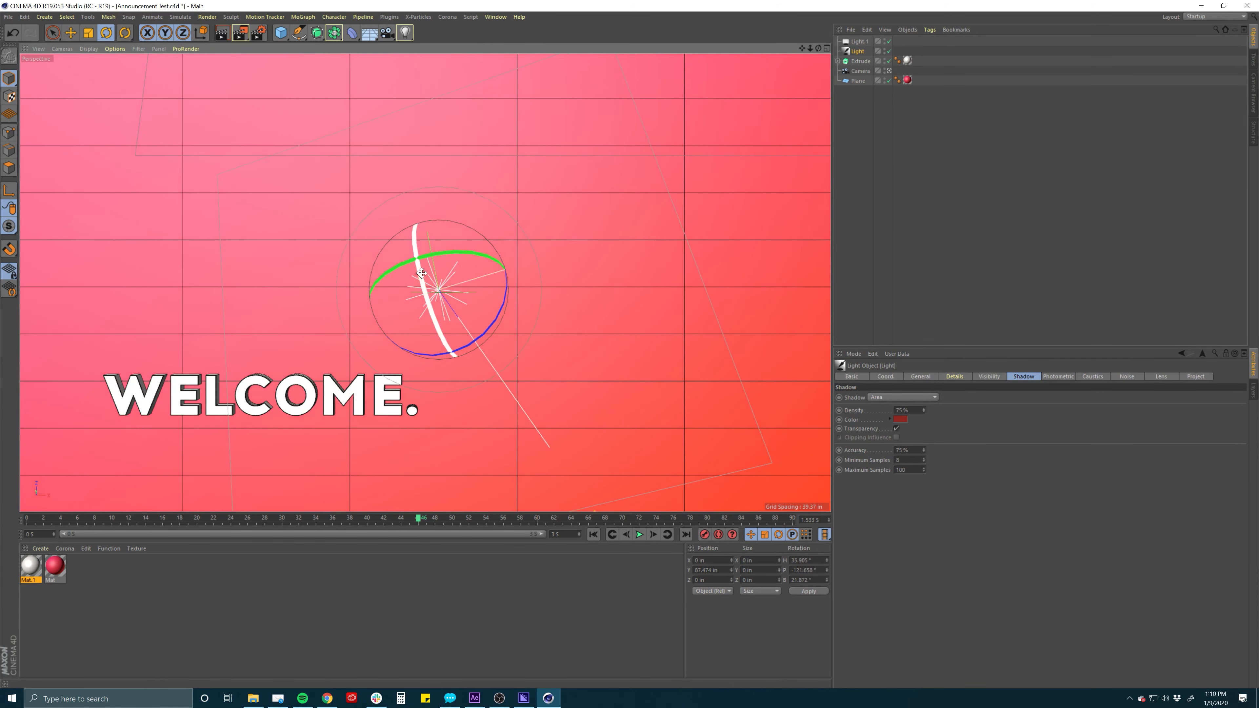
click(861, 114)
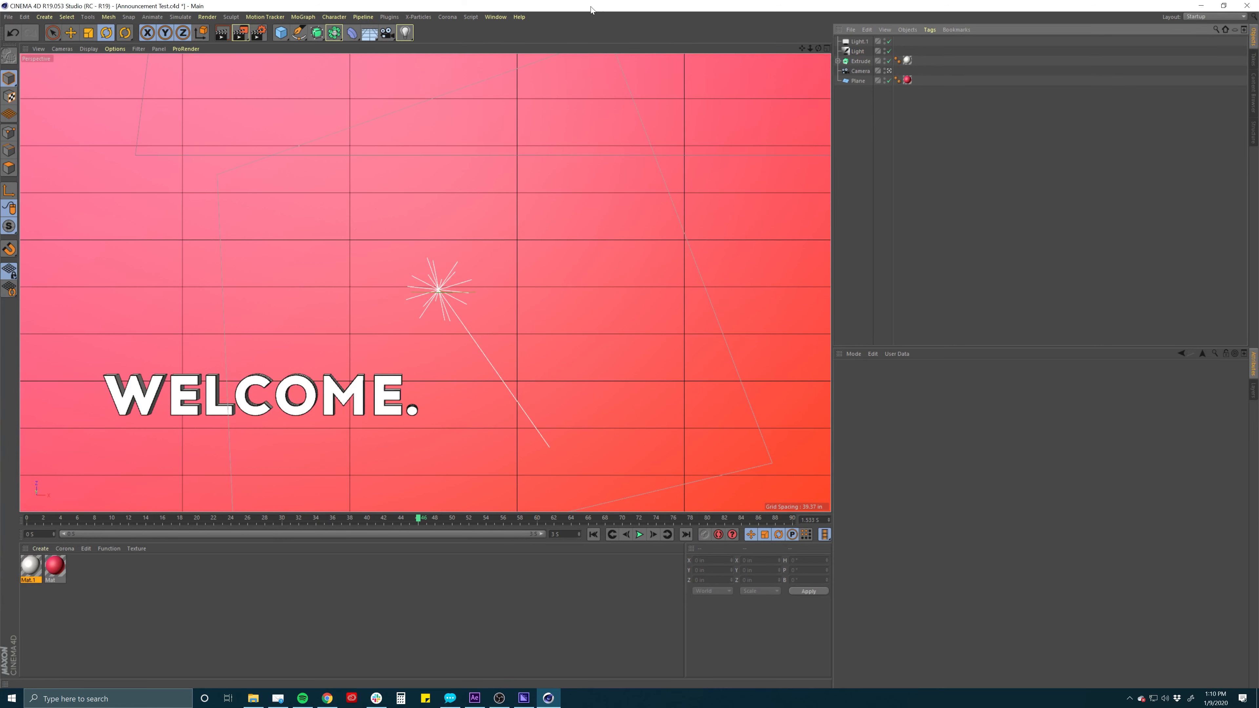
click(259, 33)
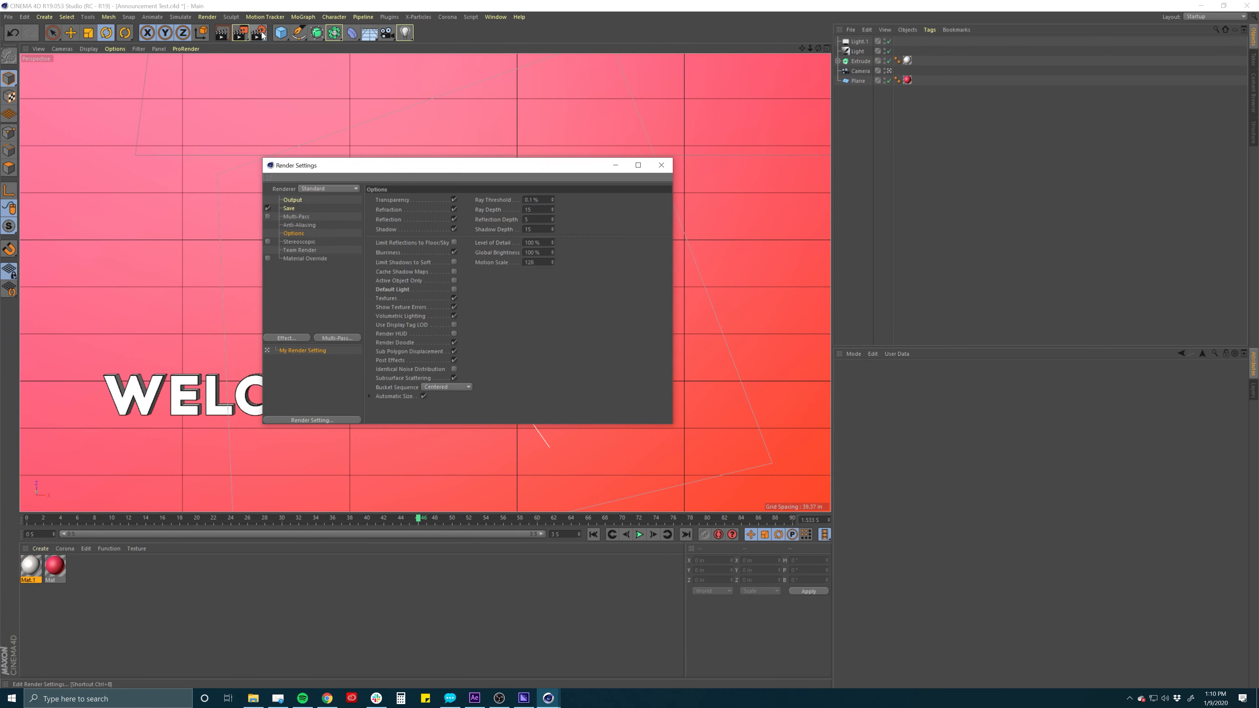
drag(346, 168, 511, 139)
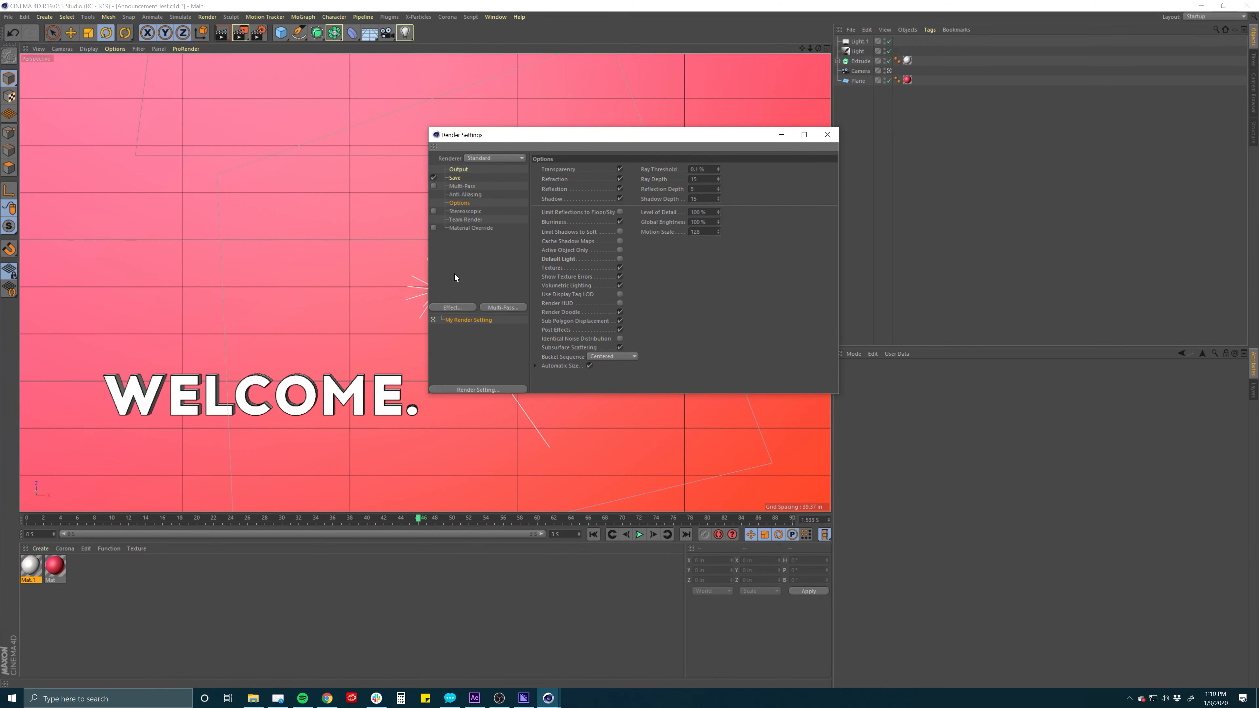
click(827, 134)
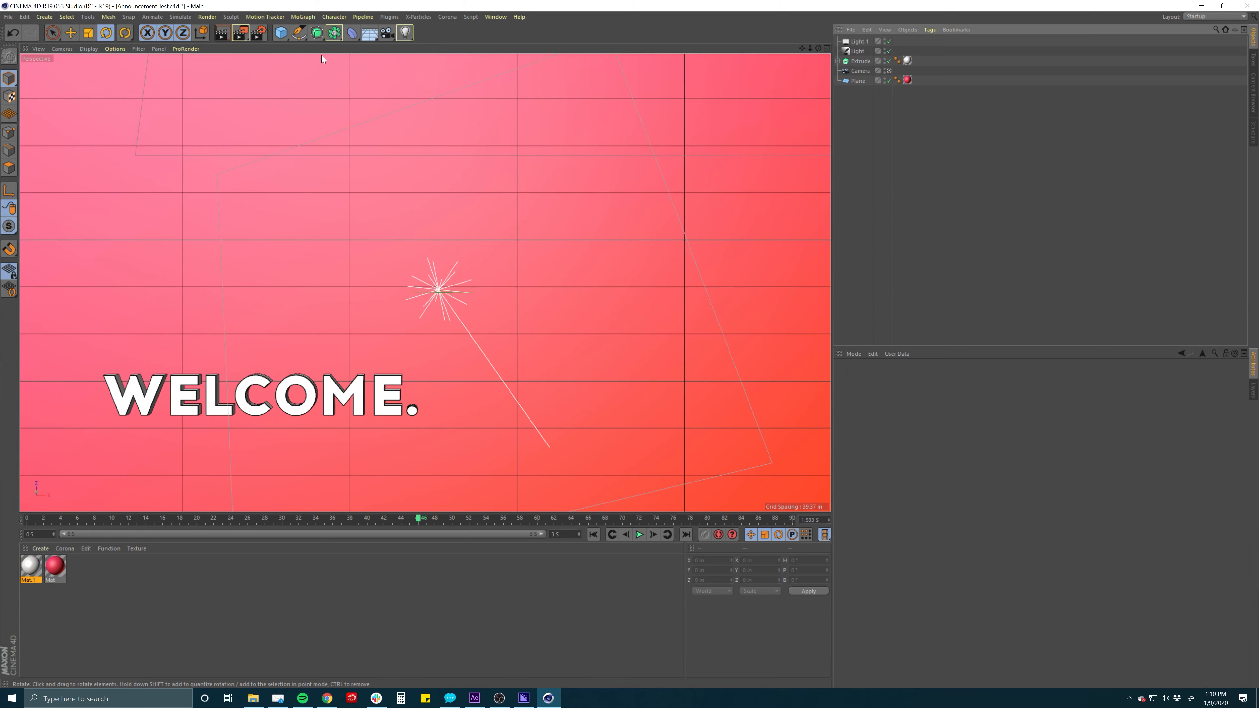
Add the Ambient Occlusion effect to the render settings and render the view to check the text's contact shadows
click(258, 32)
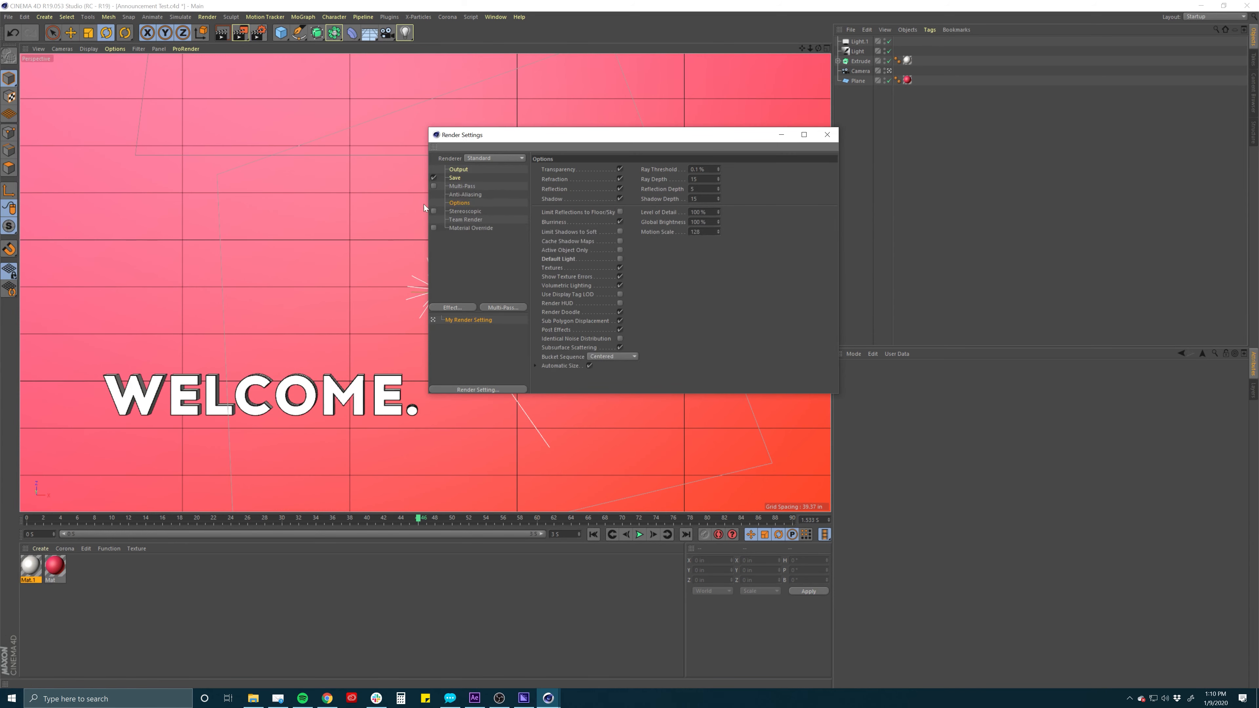
click(447, 308)
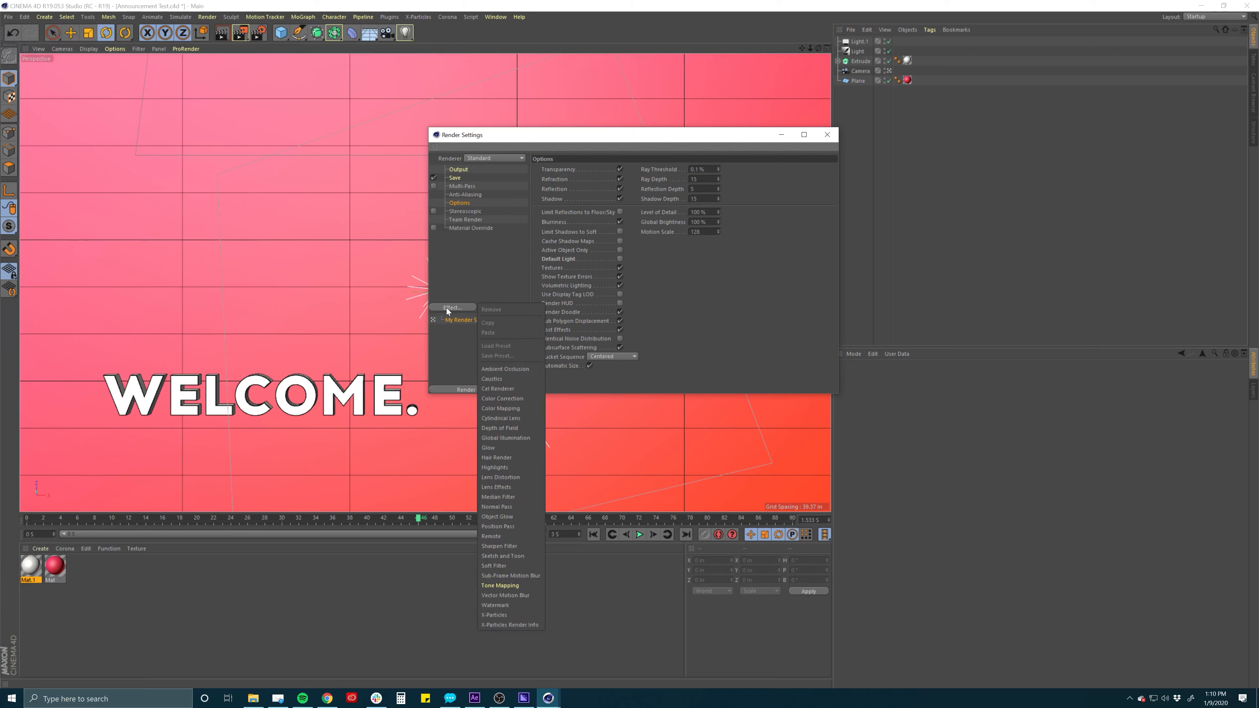
click(496, 368)
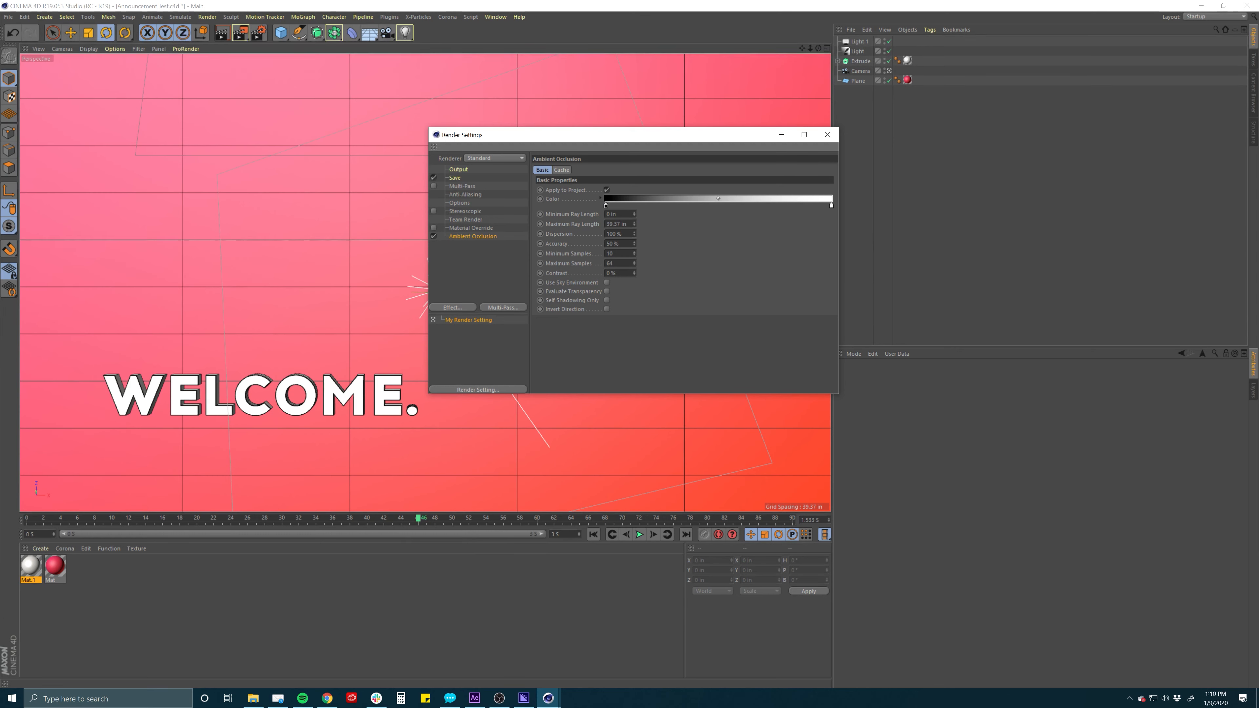
drag(695, 138, 623, 140)
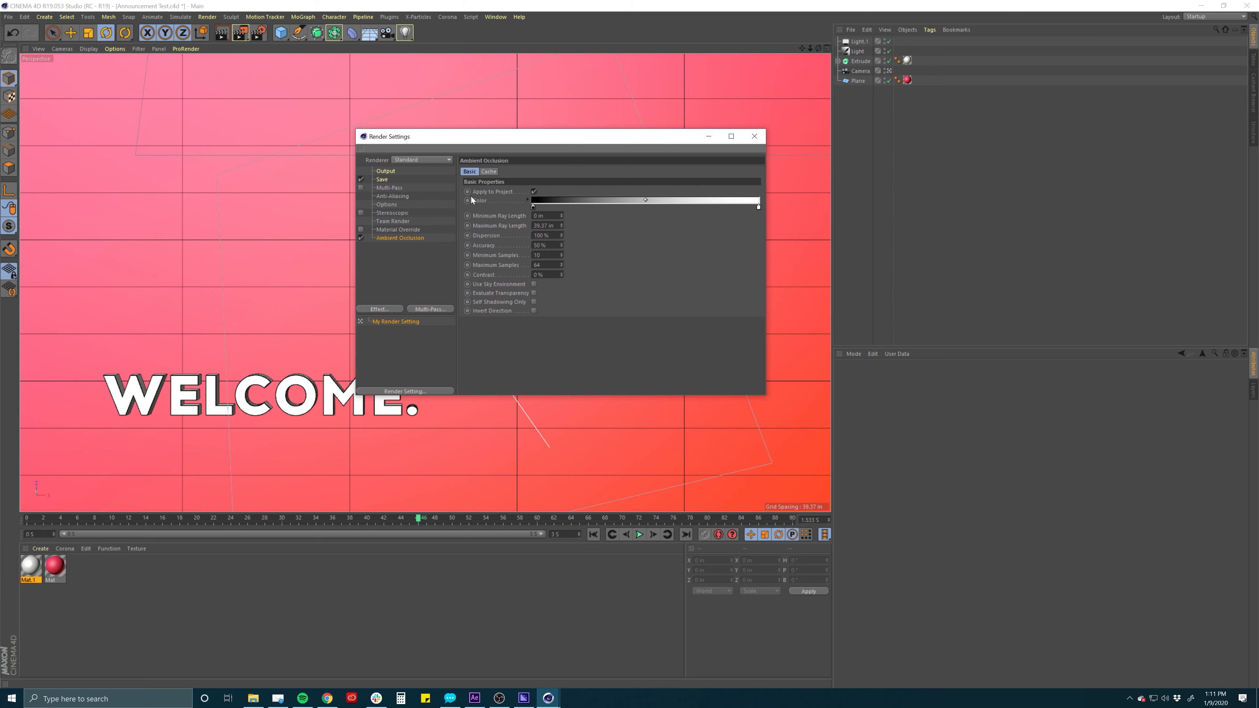
click(755, 137)
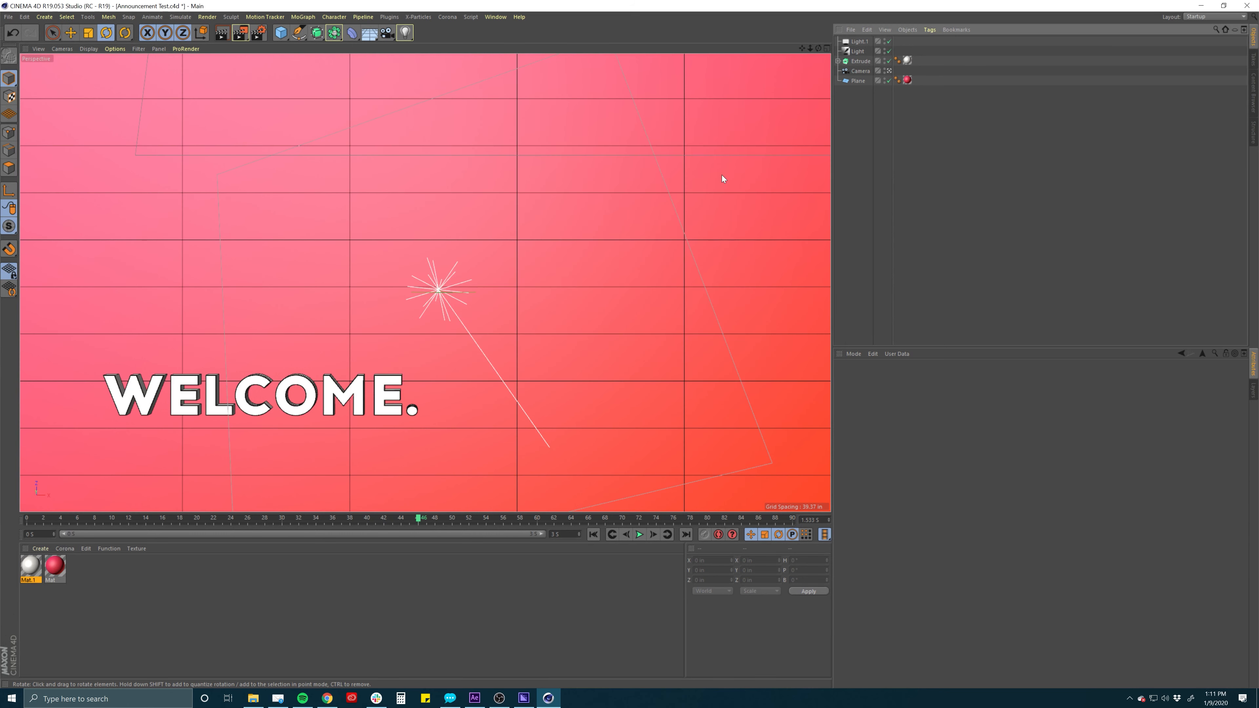
key(ctrl+r)
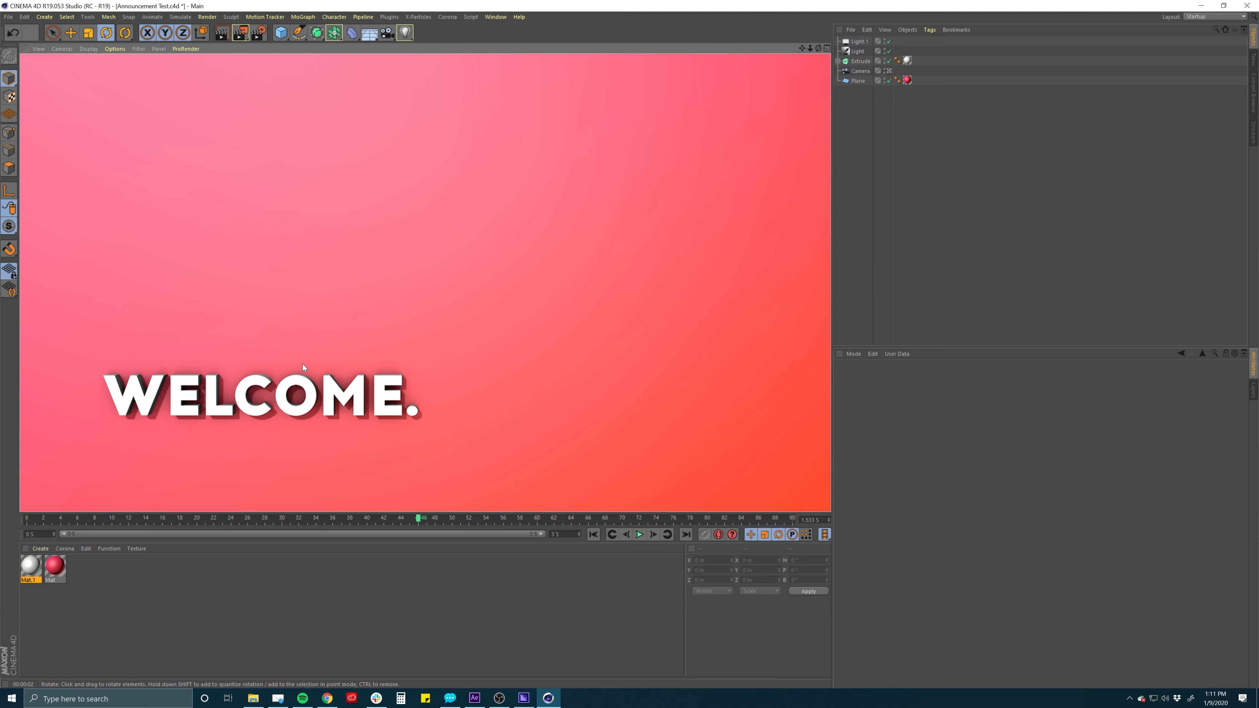
Tint the area light's shadow color a dark pink
click(860, 41)
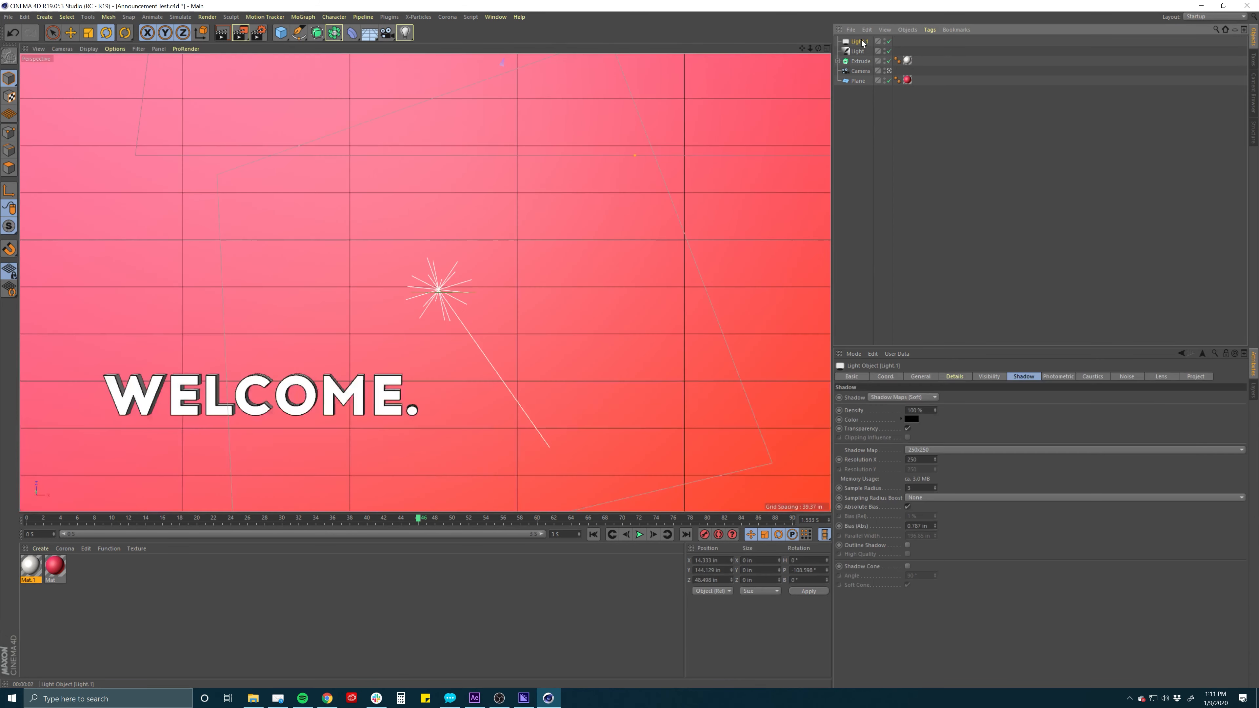
click(911, 419)
mouse_move(910, 420)
mouse_down()
mouse_move(980, 422)
mouse_move(961, 438)
mouse_move(975, 439)
mouse_move(954, 427)
mouse_up()
click(916, 428)
click(889, 439)
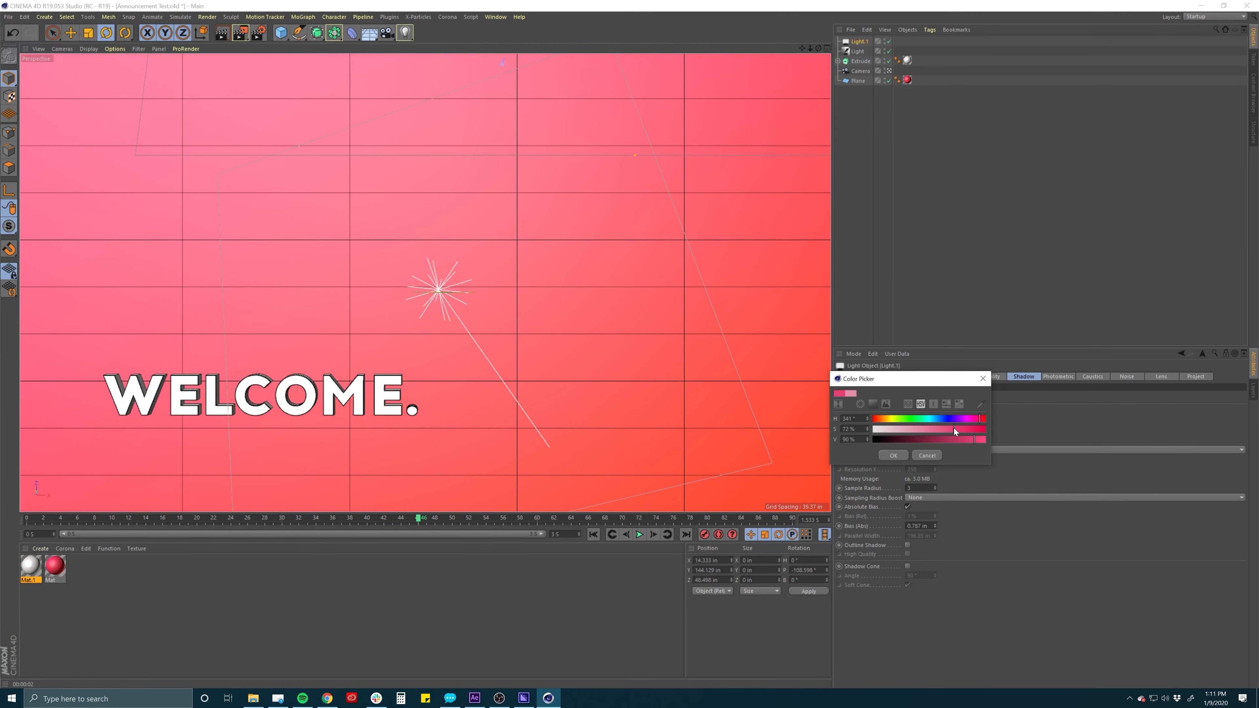
click(894, 455)
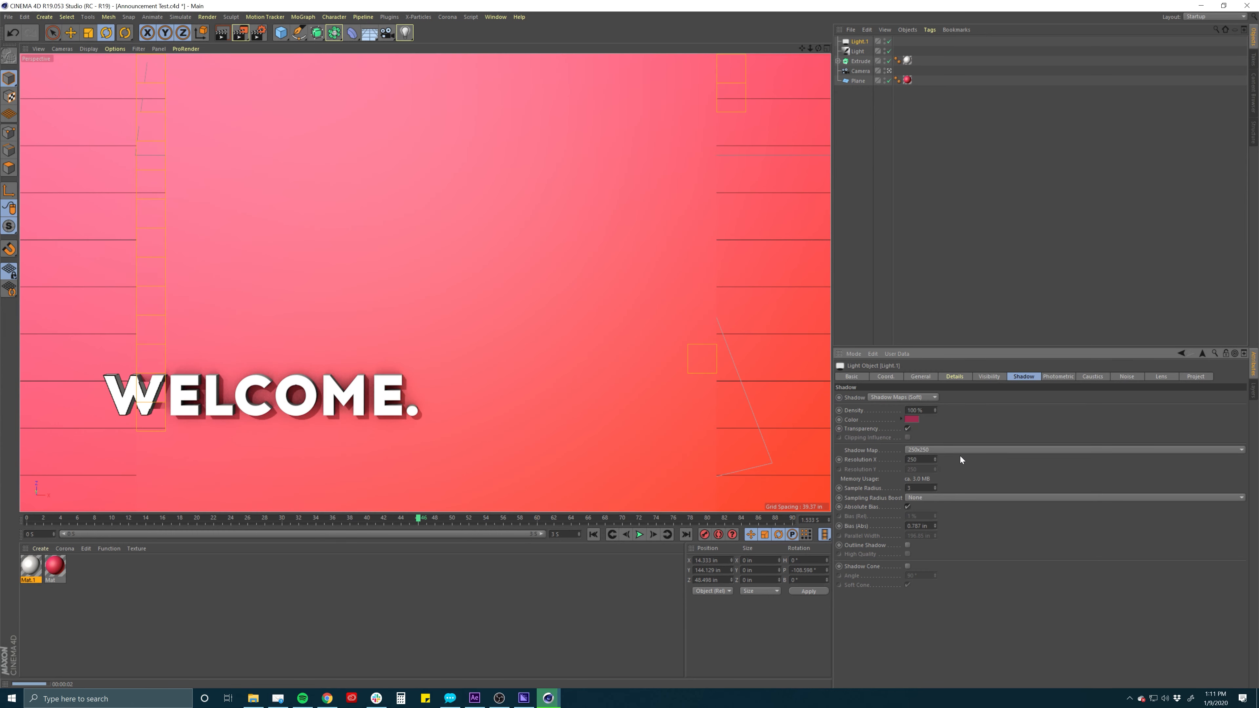
Set the Extrude object's depth movement to 1.5 in and render the view to check the thinner text
click(861, 61)
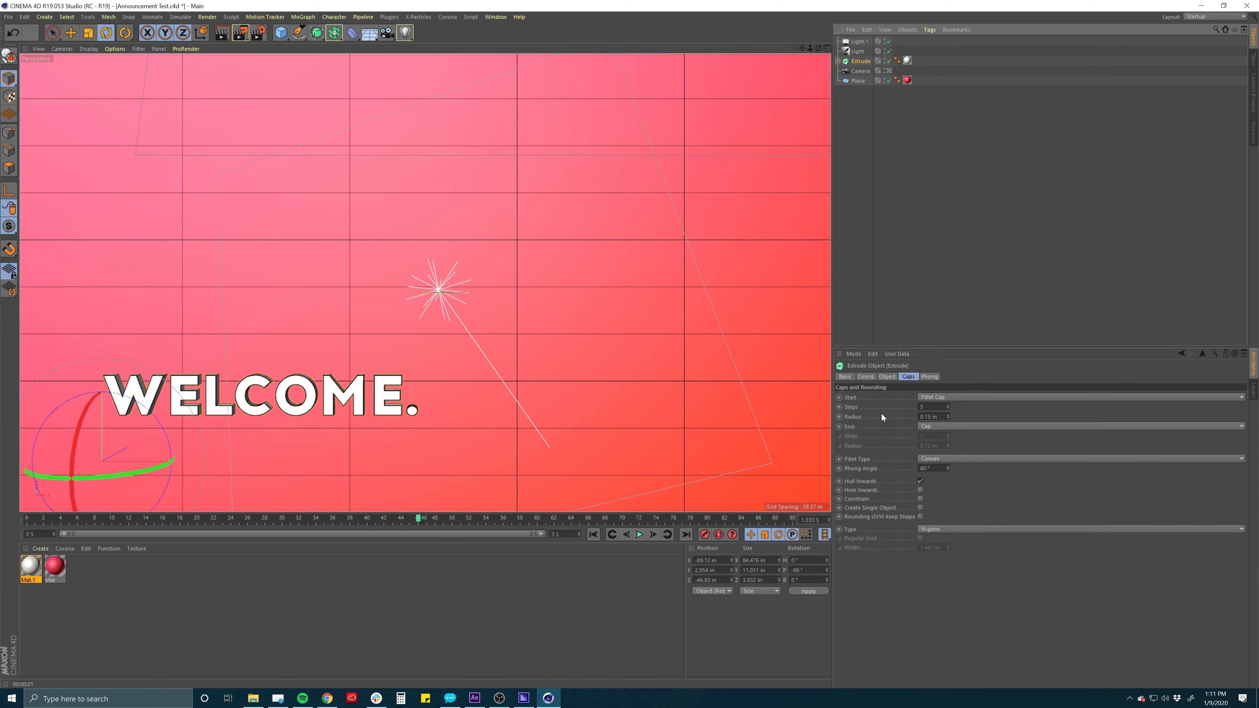
click(888, 377)
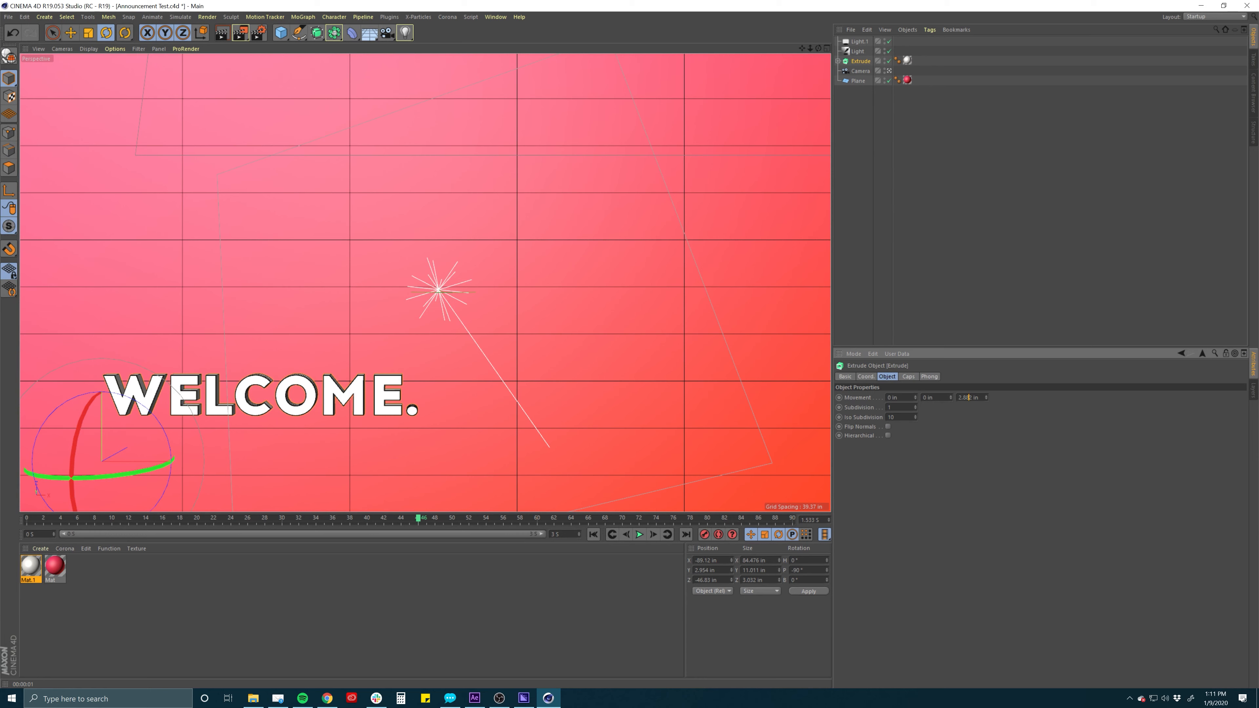
double_click(966, 398)
text(1.5)
key(Return)
key(e)
key(ctrl+r)
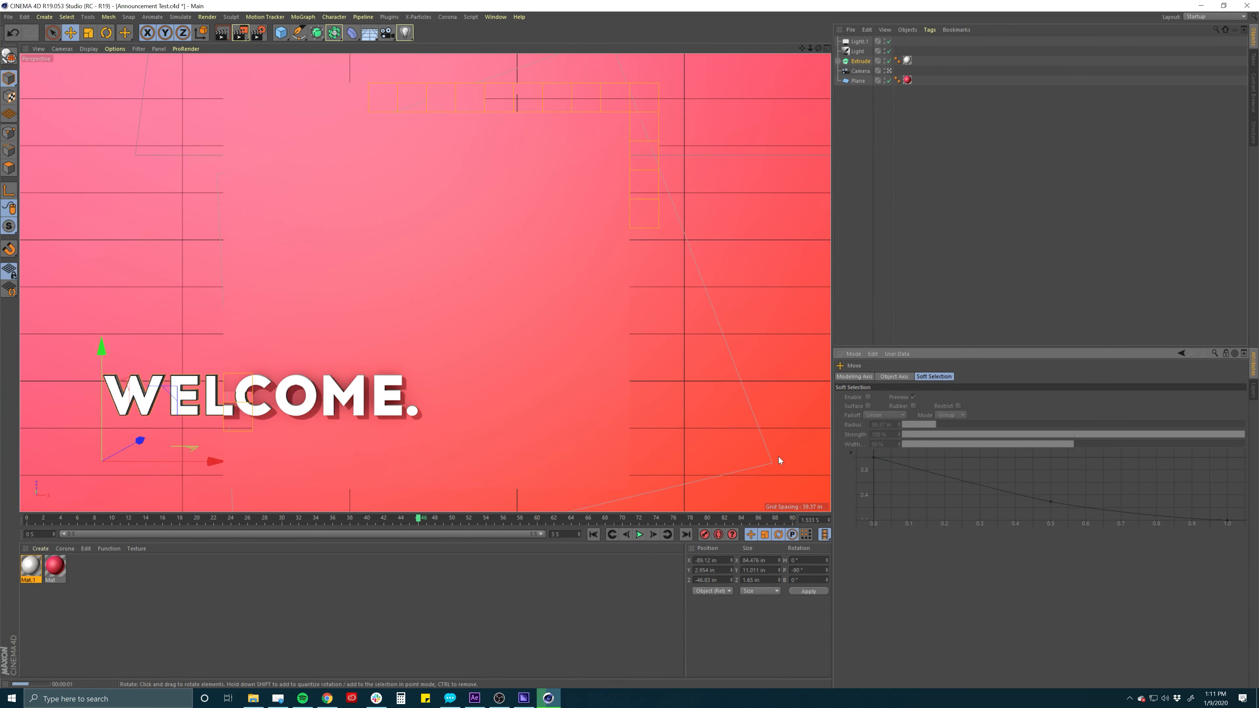
Move the extruded text closer to the plane, to about Y 2.12 in
click(189, 412)
drag(153, 434, 142, 439)
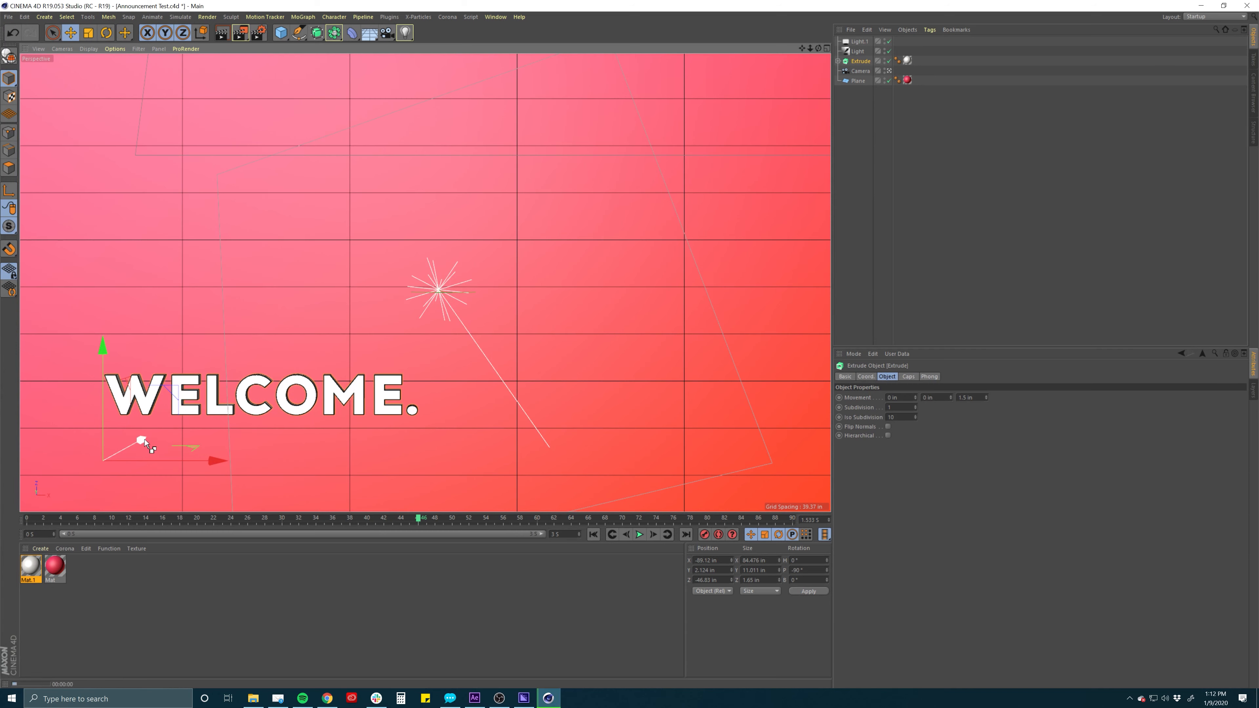
key(ctrl+z)
Try the GGX and Ward reflectance types on the plane material's default specular layer, and settle on Reflection (Legacy)
double_click(62, 567)
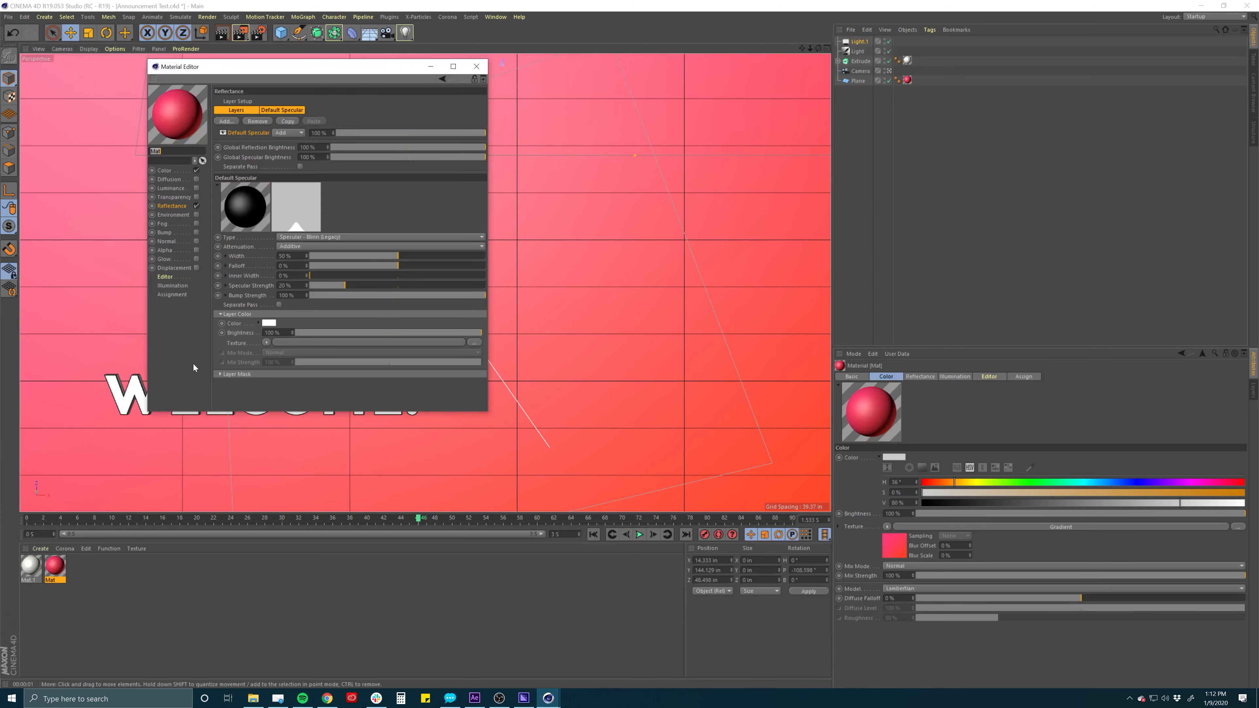
drag(322, 71, 740, 89)
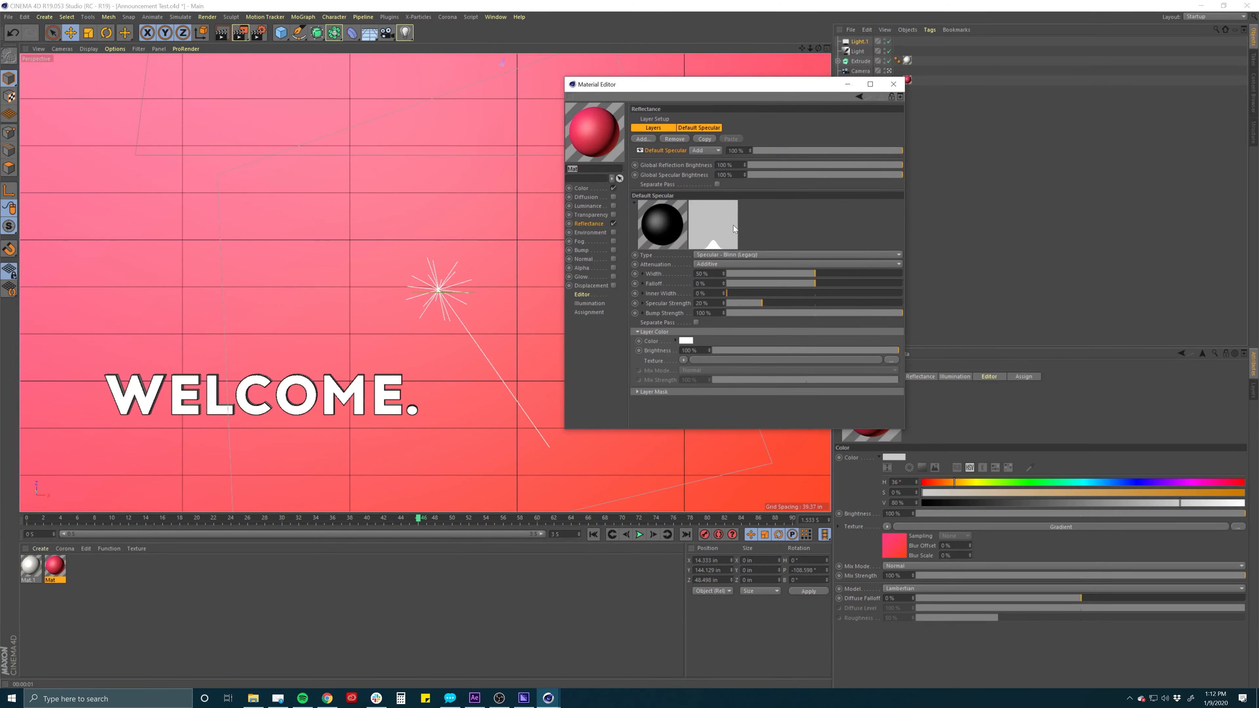
click(707, 255)
click(707, 273)
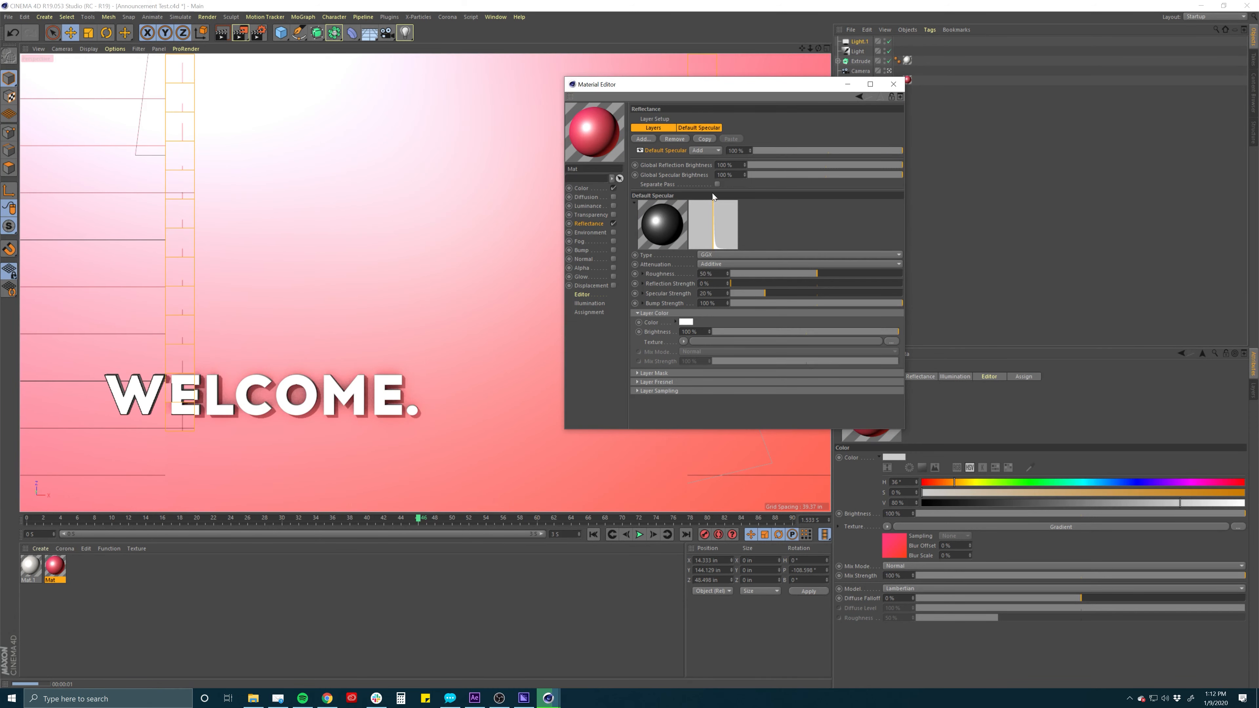
click(723, 254)
click(723, 264)
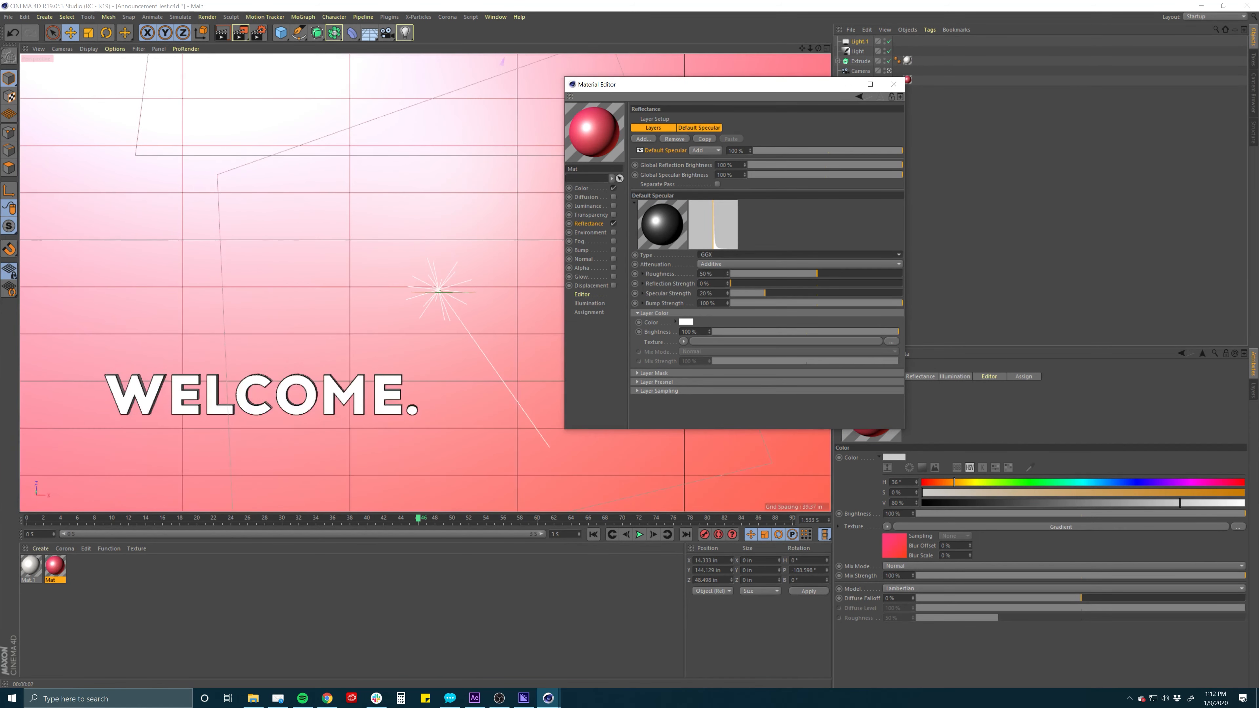
click(712, 257)
click(712, 291)
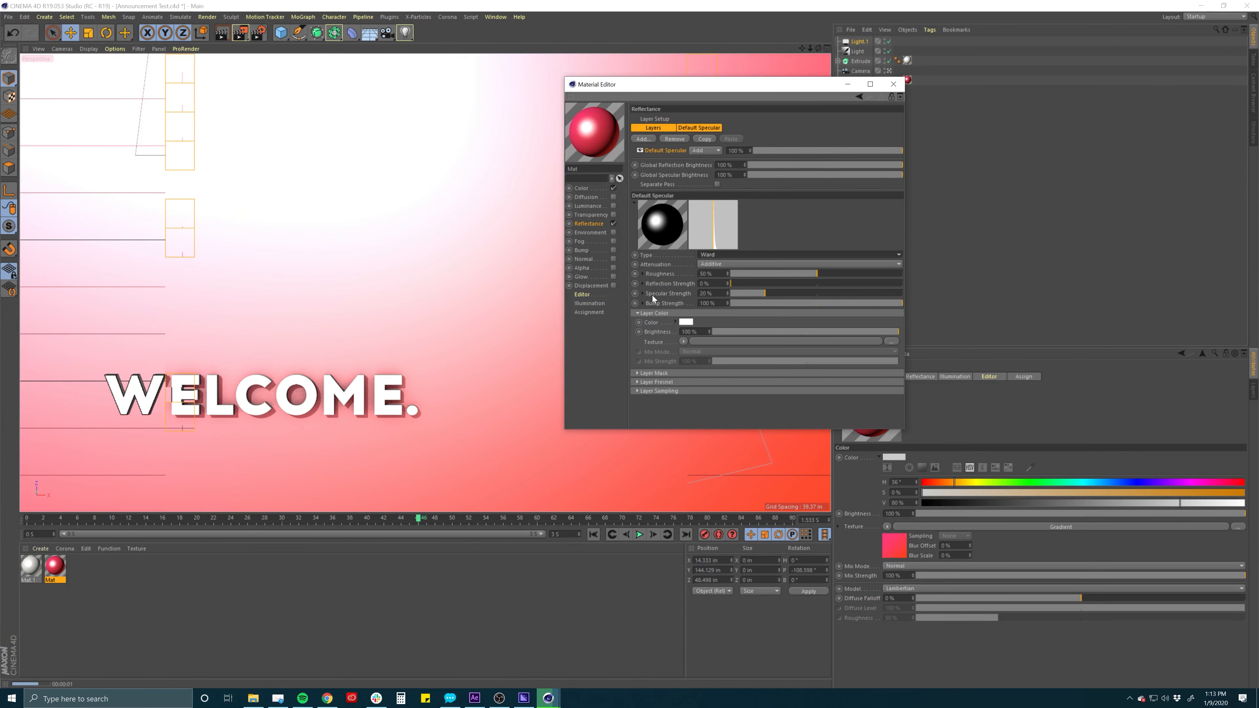
click(711, 254)
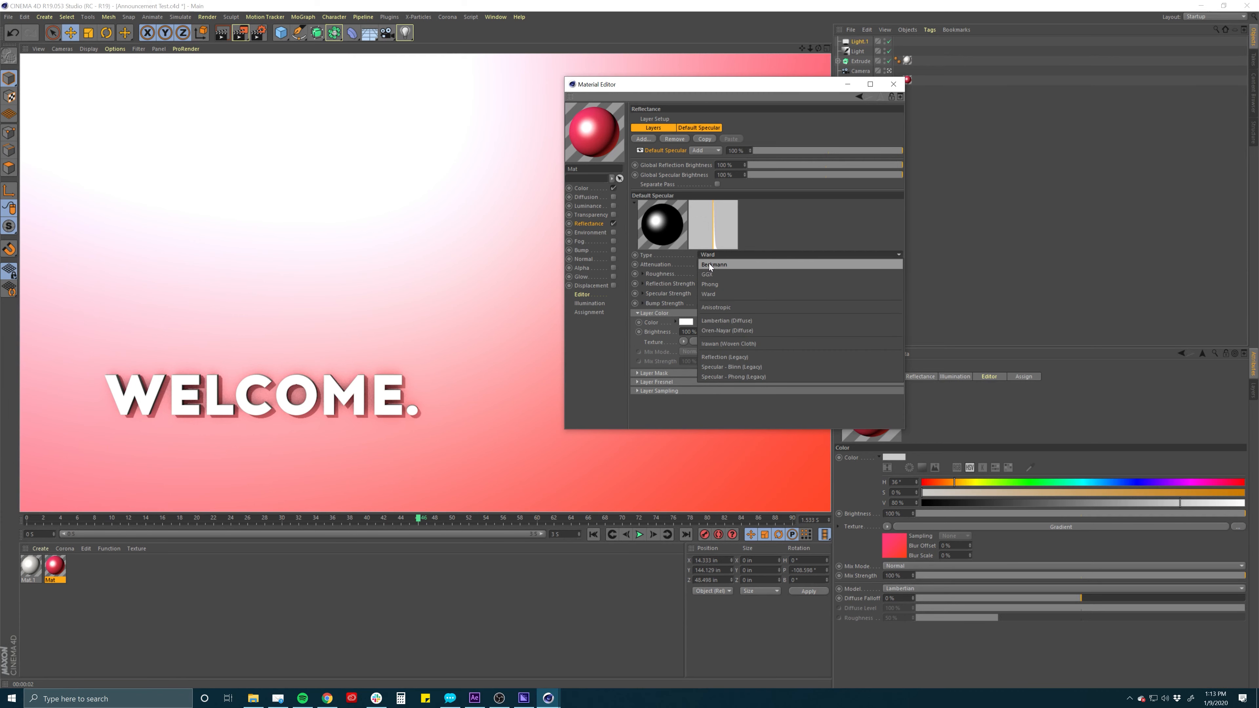
click(710, 321)
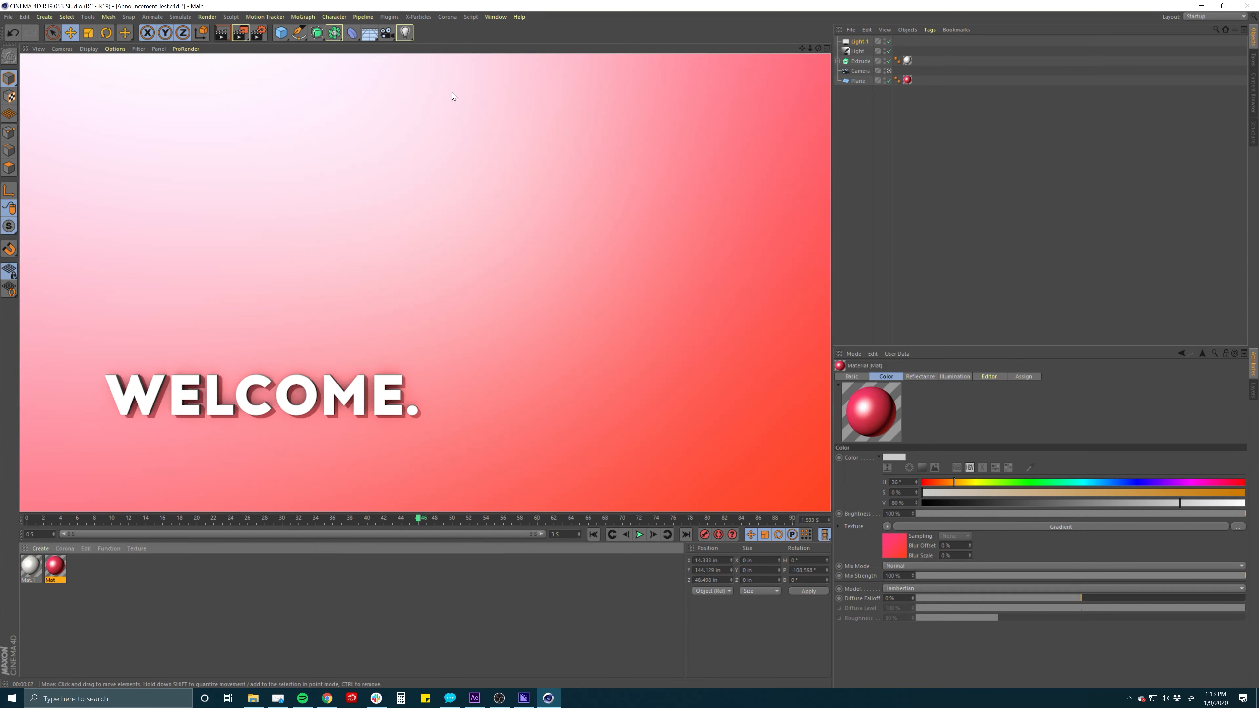
Add a sphere at the scene center and scale it down to about 25.7 in across
click(283, 33)
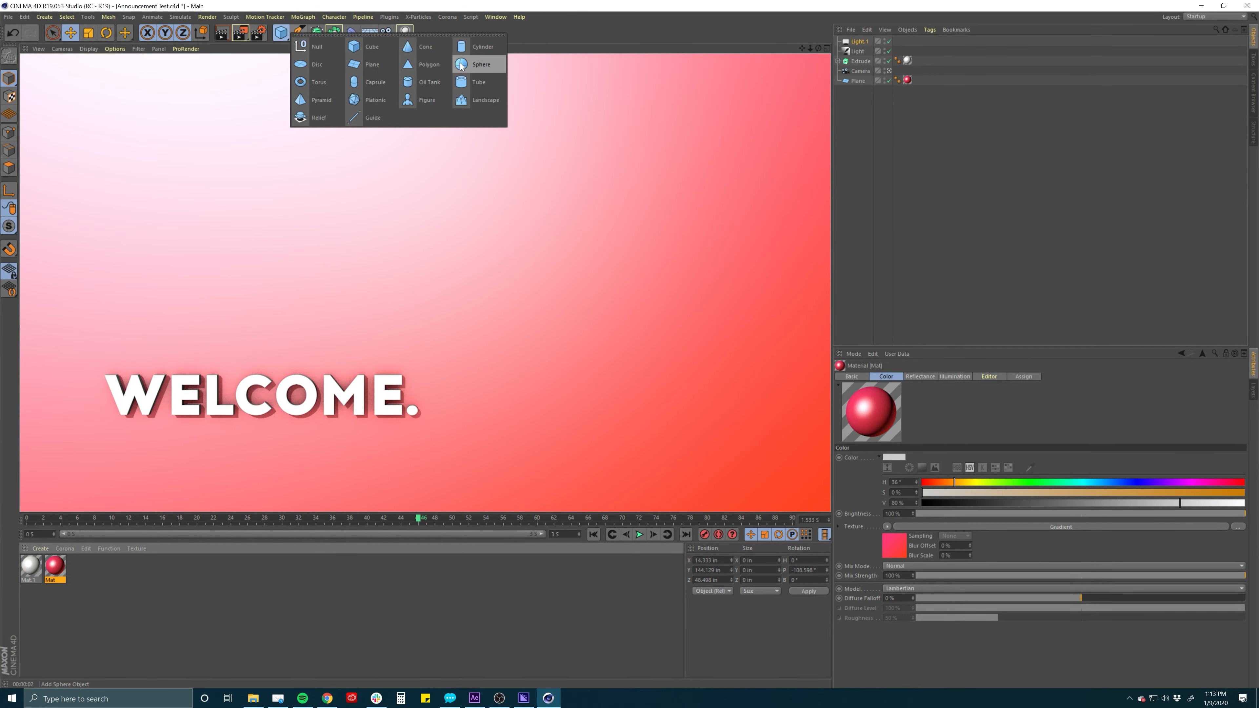
click(463, 64)
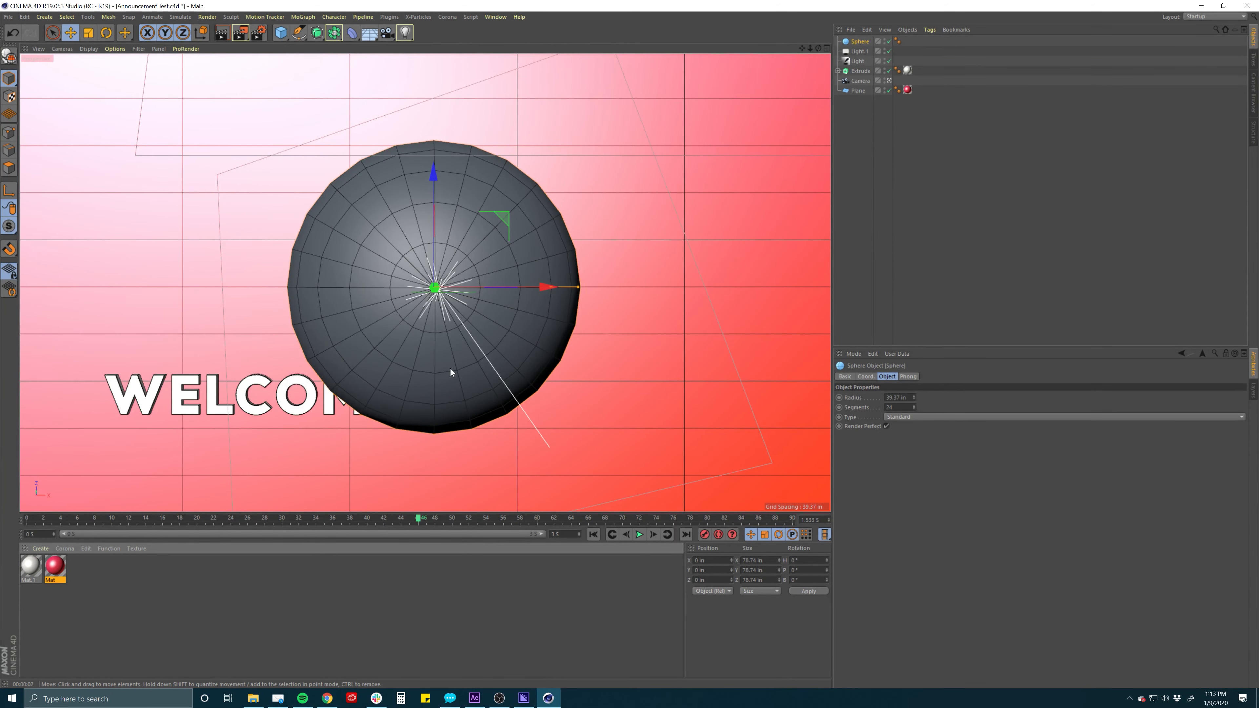
key(t)
drag(440, 368, 182, 426)
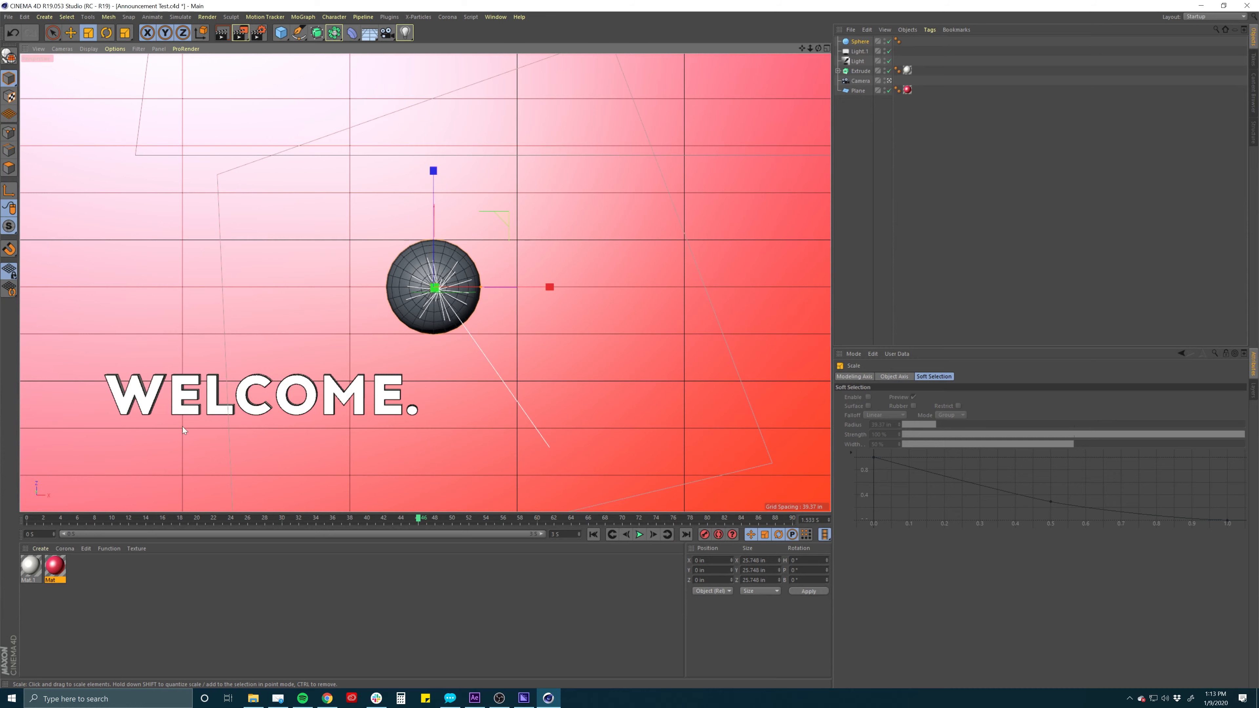
Leave the scene camera, raise the sphere above the plane to about Y 36.3 in, and render the view
key(e)
click(888, 80)
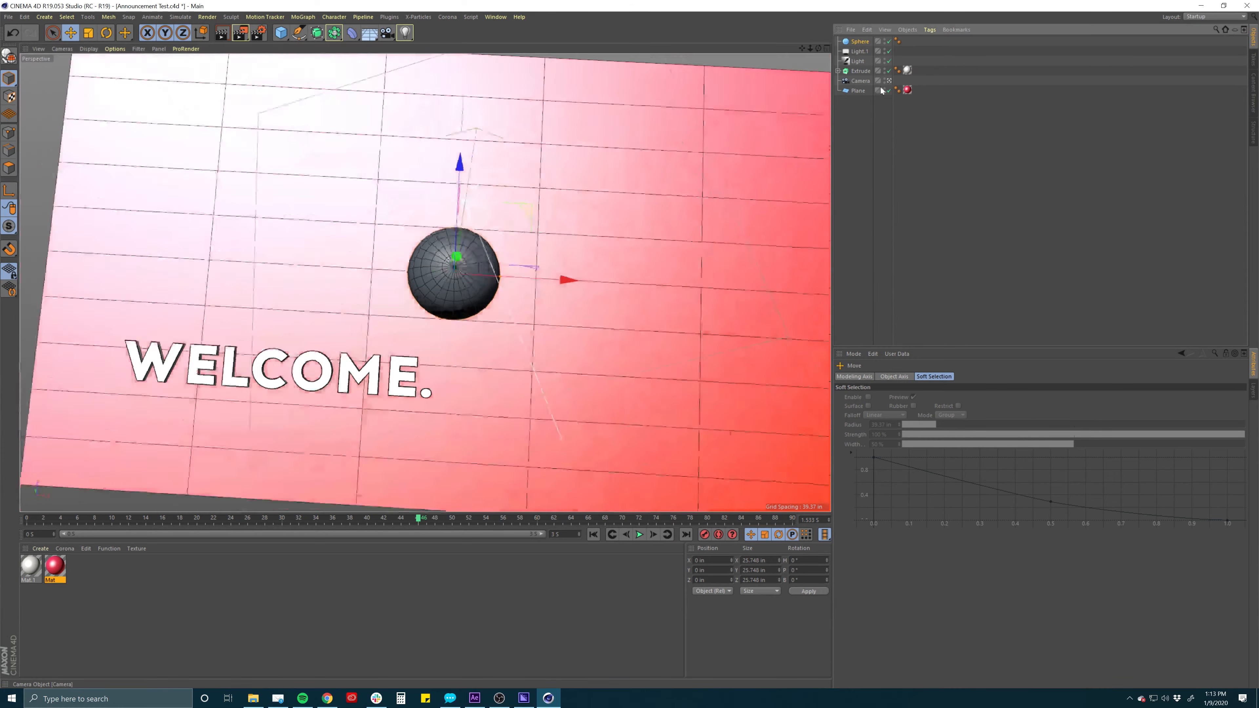
click(888, 81)
alt+drag(479, 342, 532, 207)
alt+drag(537, 315, 534, 366)
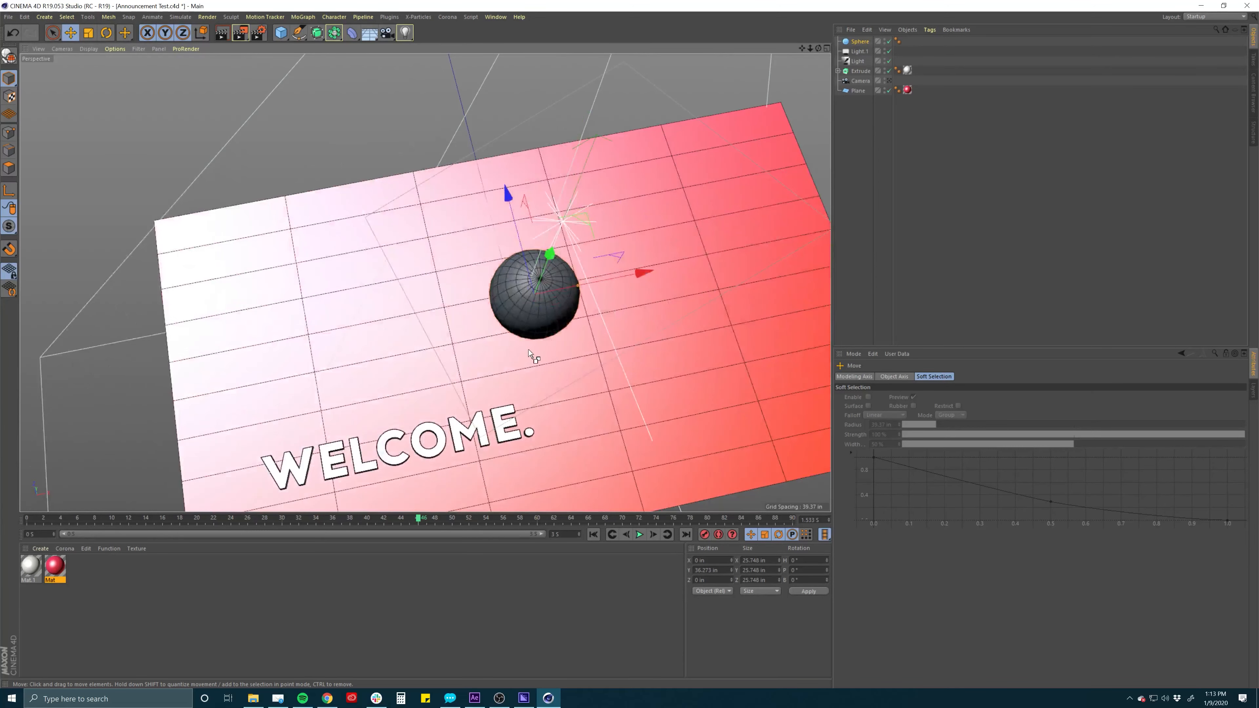
key(ctrl+r)
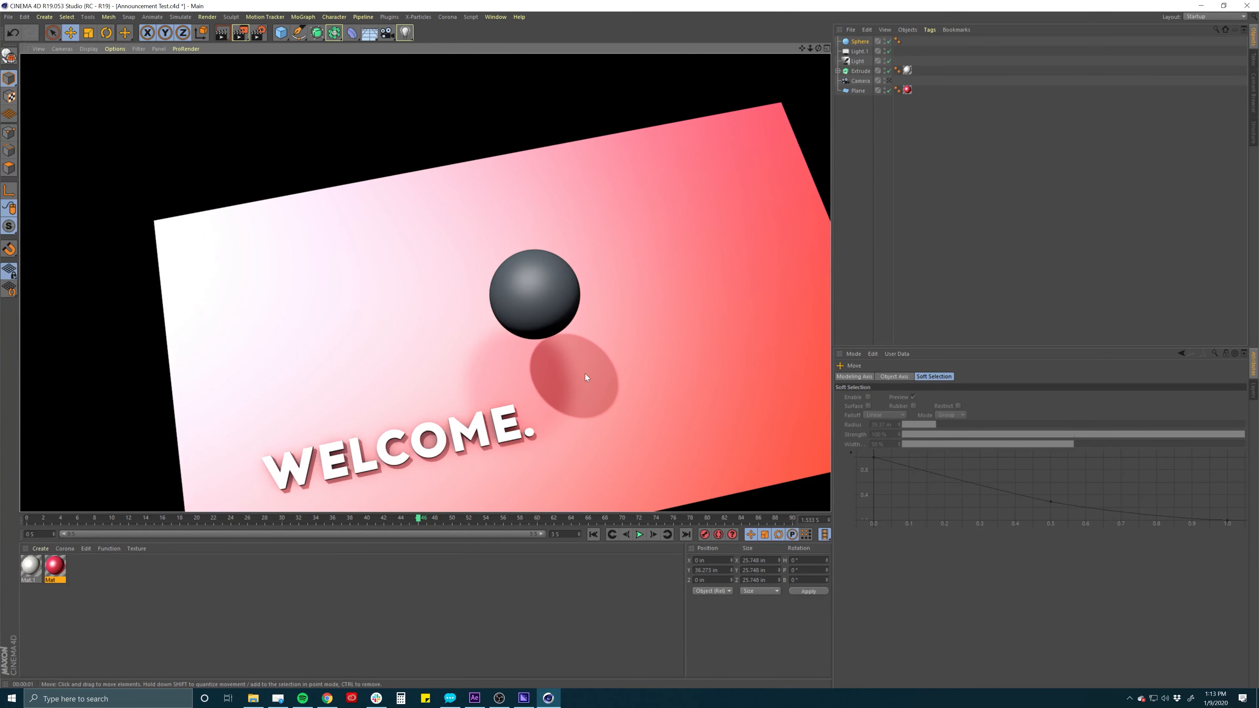
Set the plane material's reflectance to 16% roughness and 66% reflection strength
double_click(53, 567)
click(174, 204)
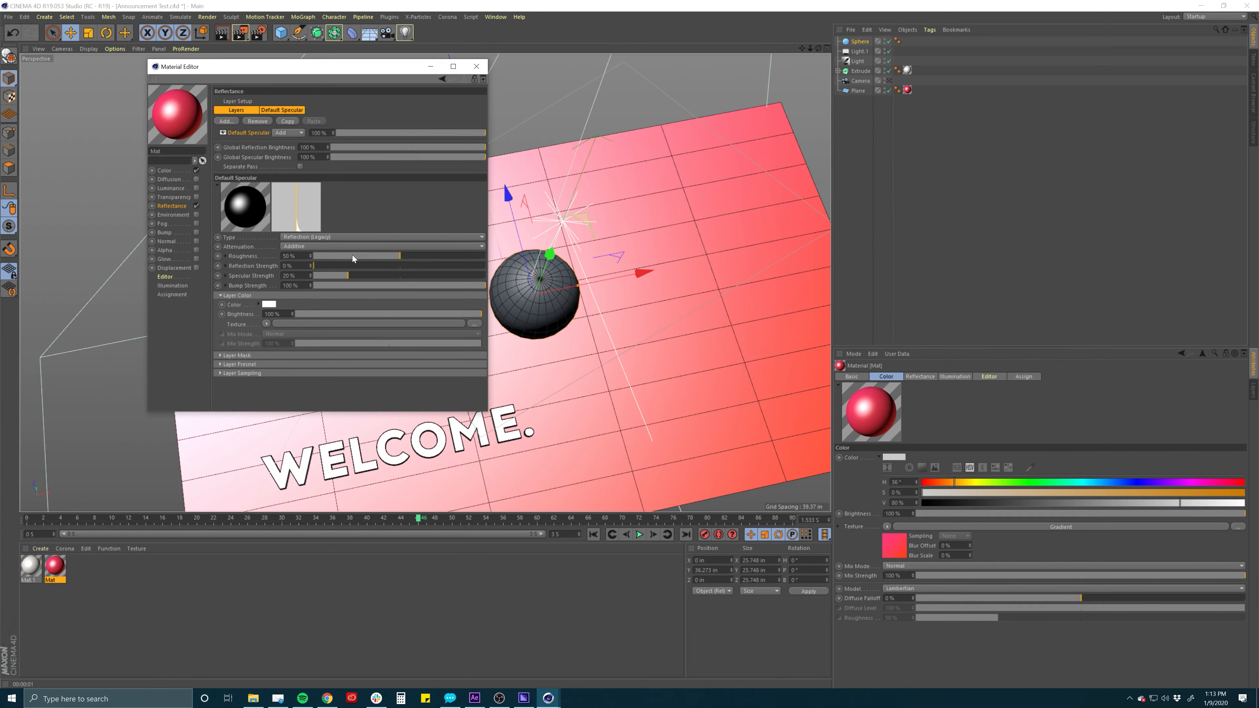
drag(352, 255, 429, 264)
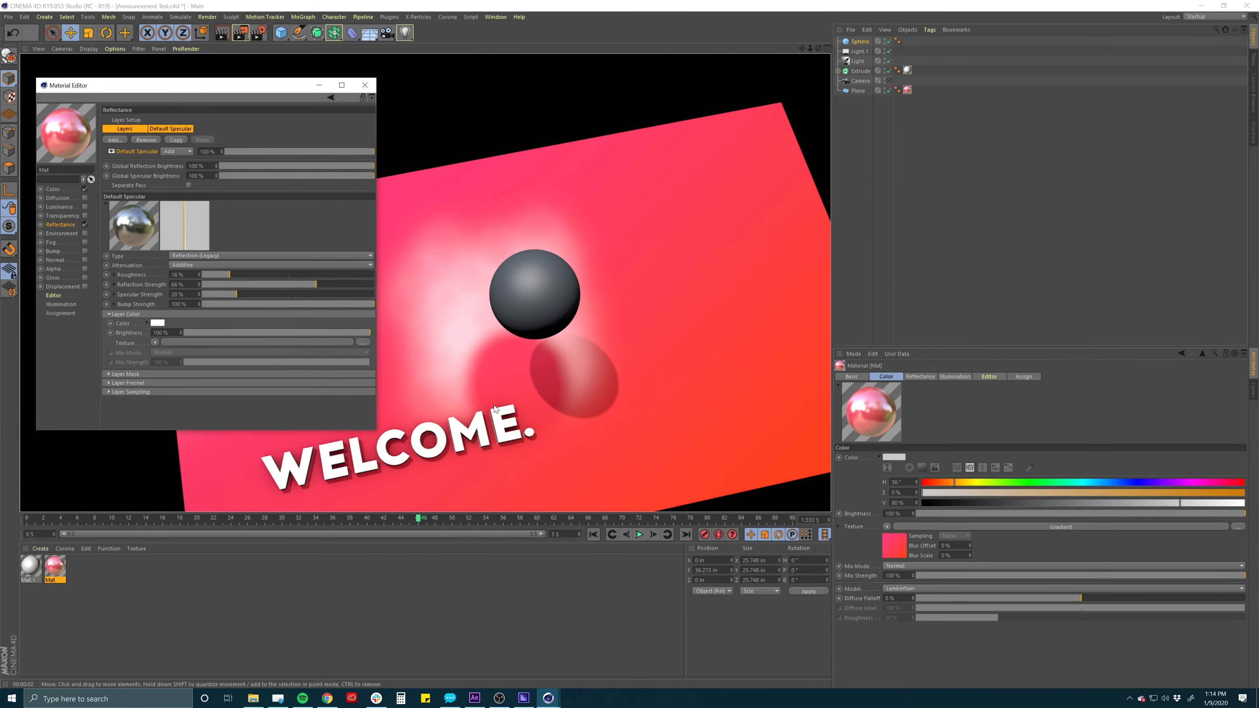
Test the plane's material on the sphere with renders from two angles, and delete the sphere
drag(53, 571, 525, 308)
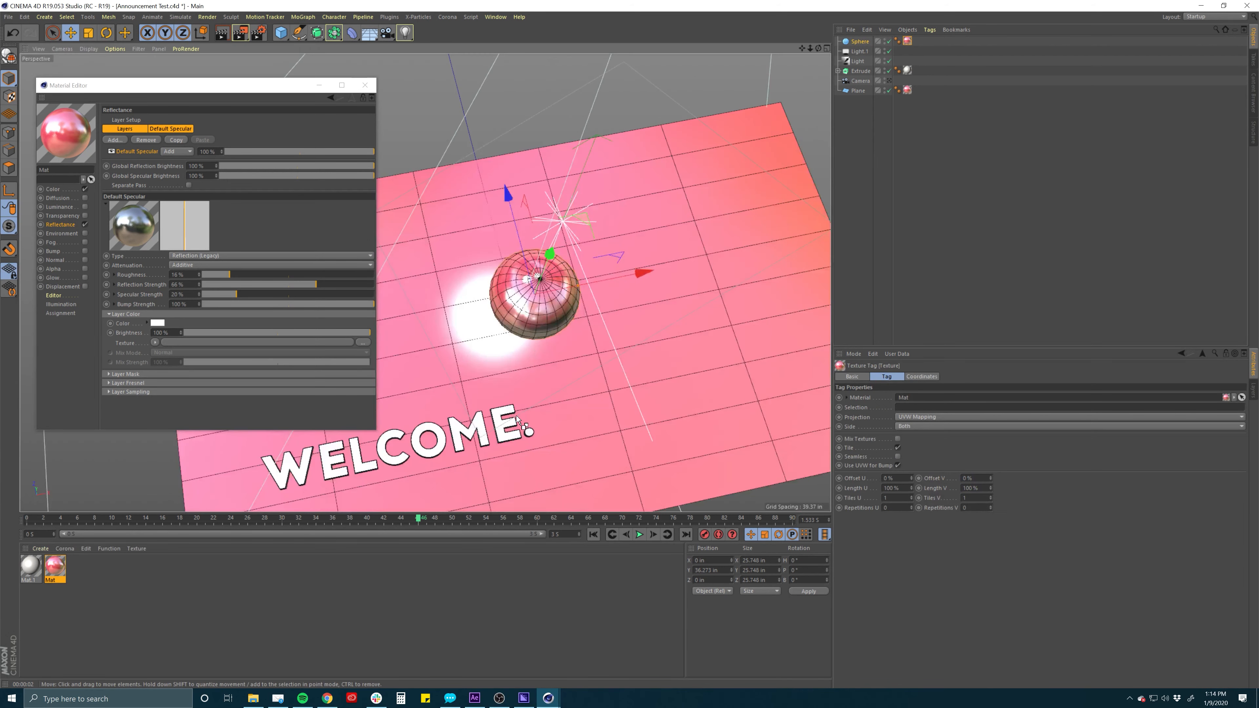
key(ctrl+r)
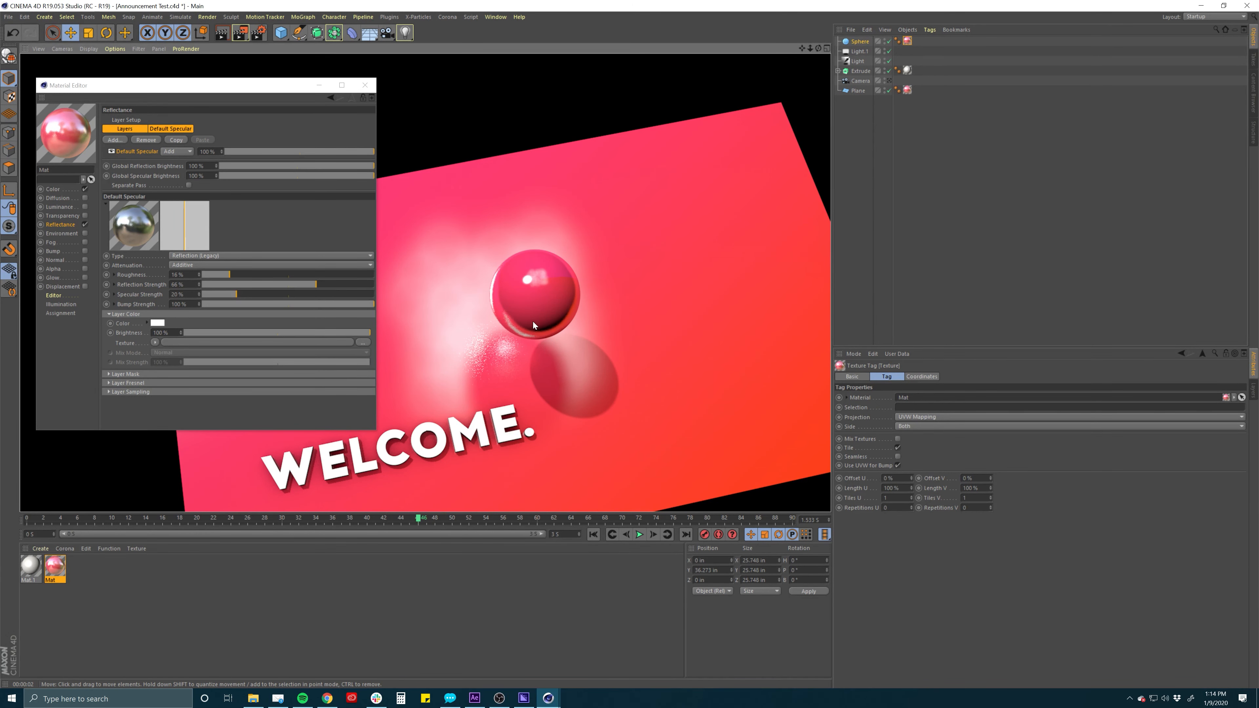
alt+drag(533, 321, 484, 424)
key(ctrl+r)
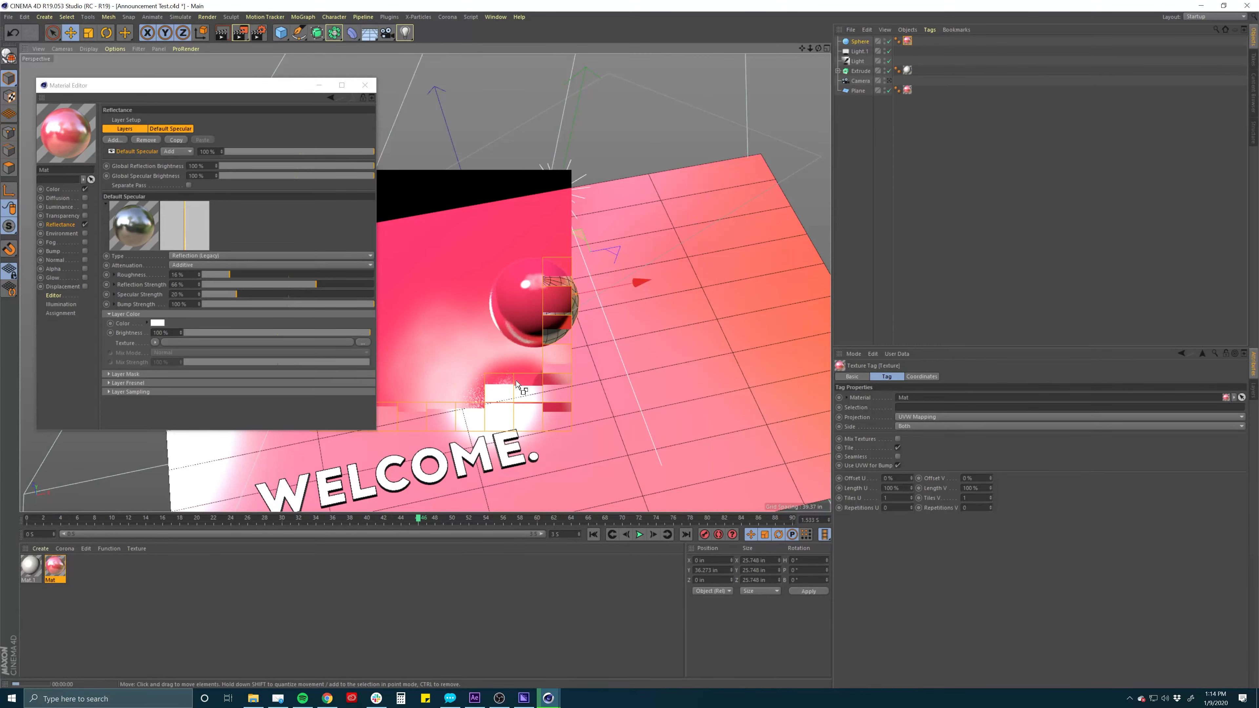
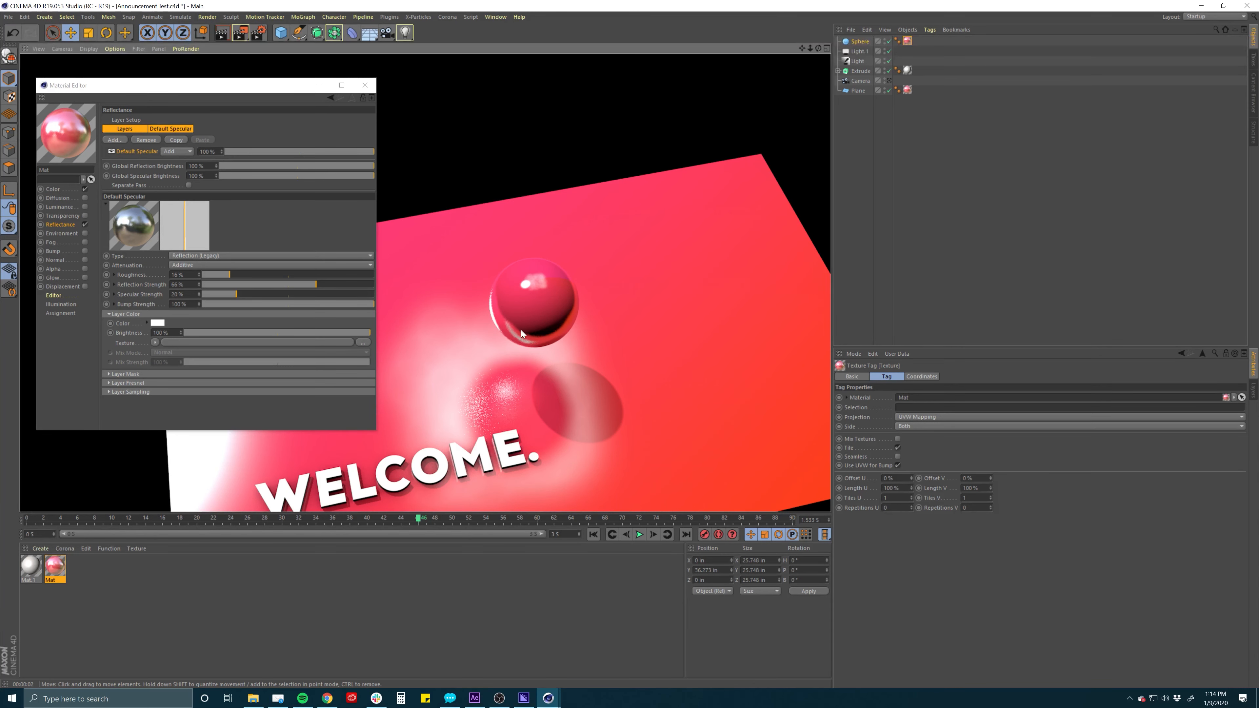
click(534, 331)
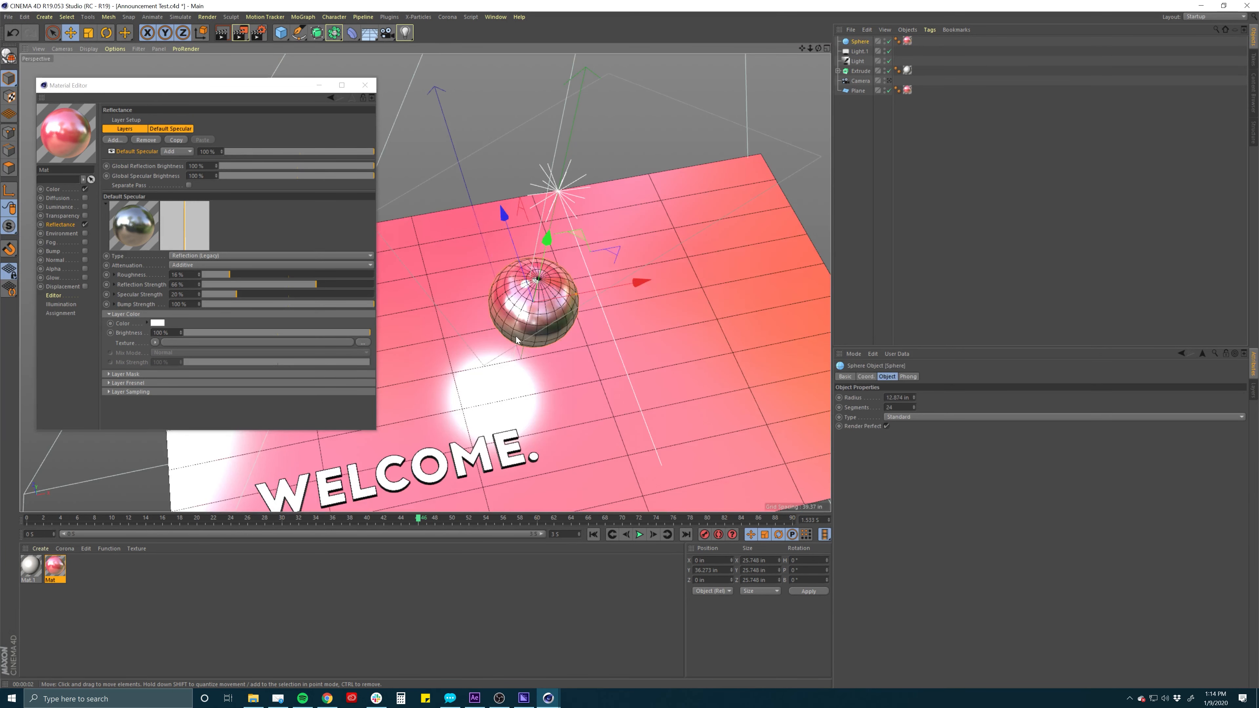
key(Delete)
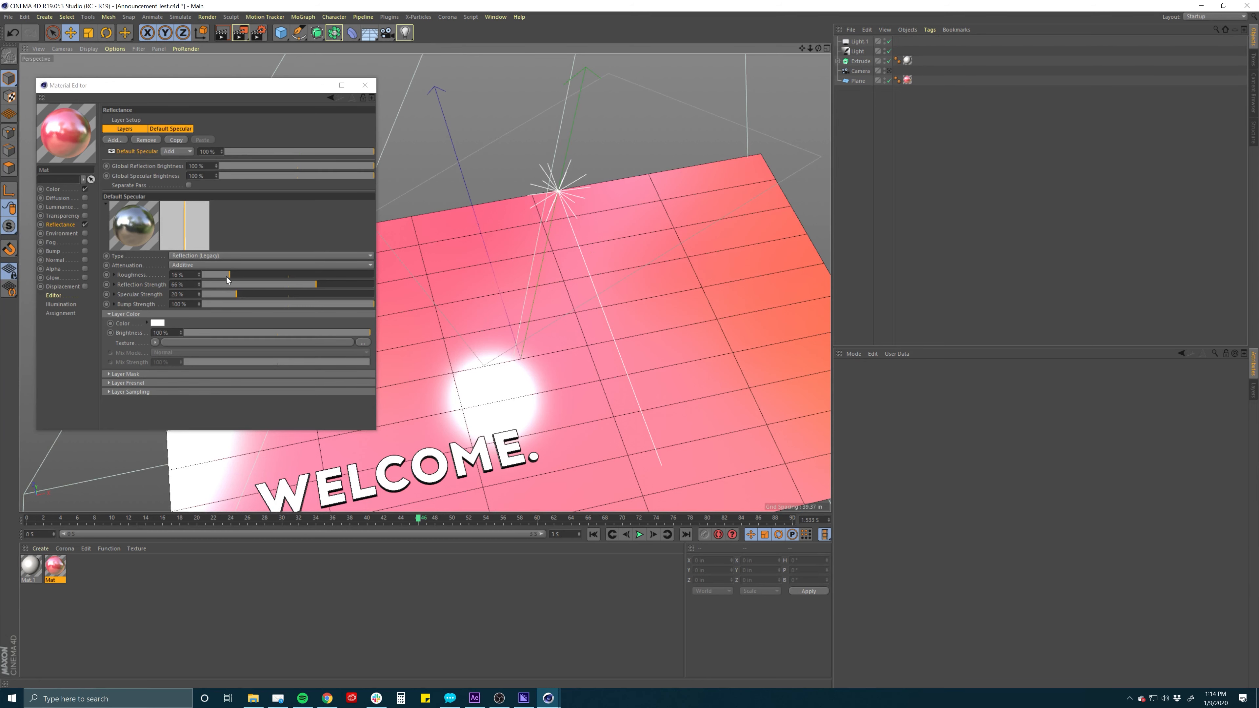
Lower the plane material's specular strength to 10% and reflection strength to 22%, and render the view
click(219, 292)
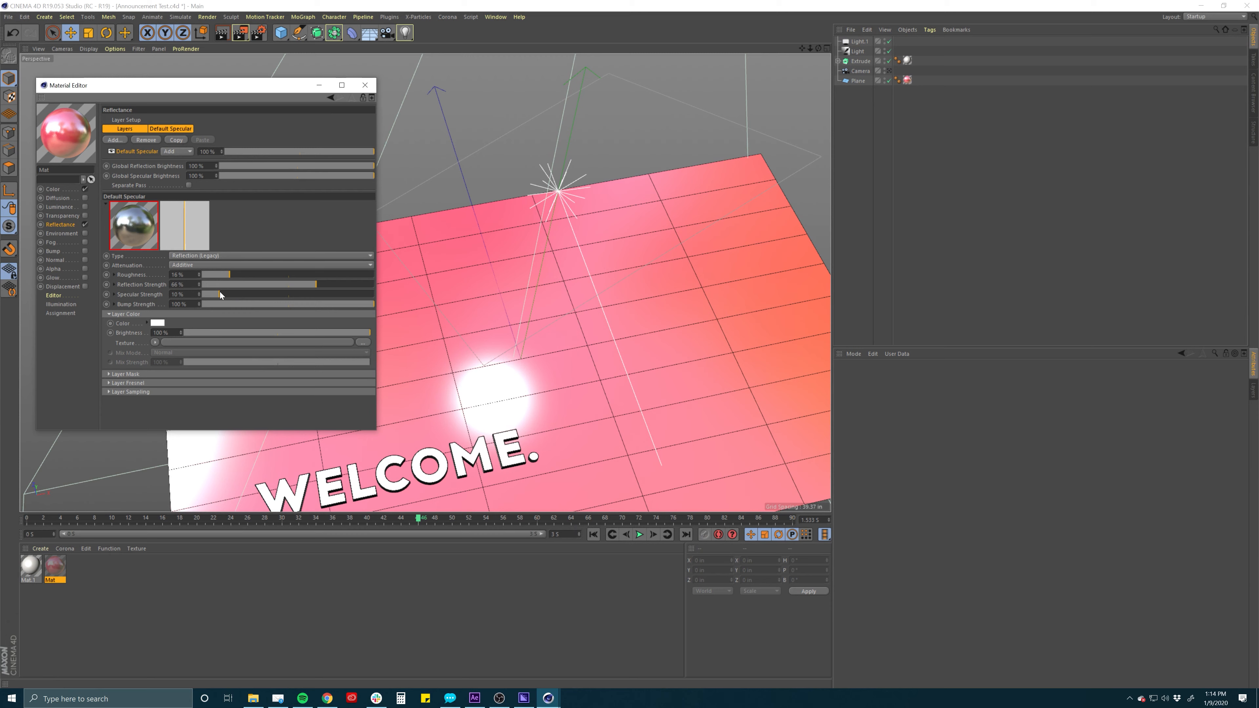
click(263, 284)
drag(262, 282, 240, 283)
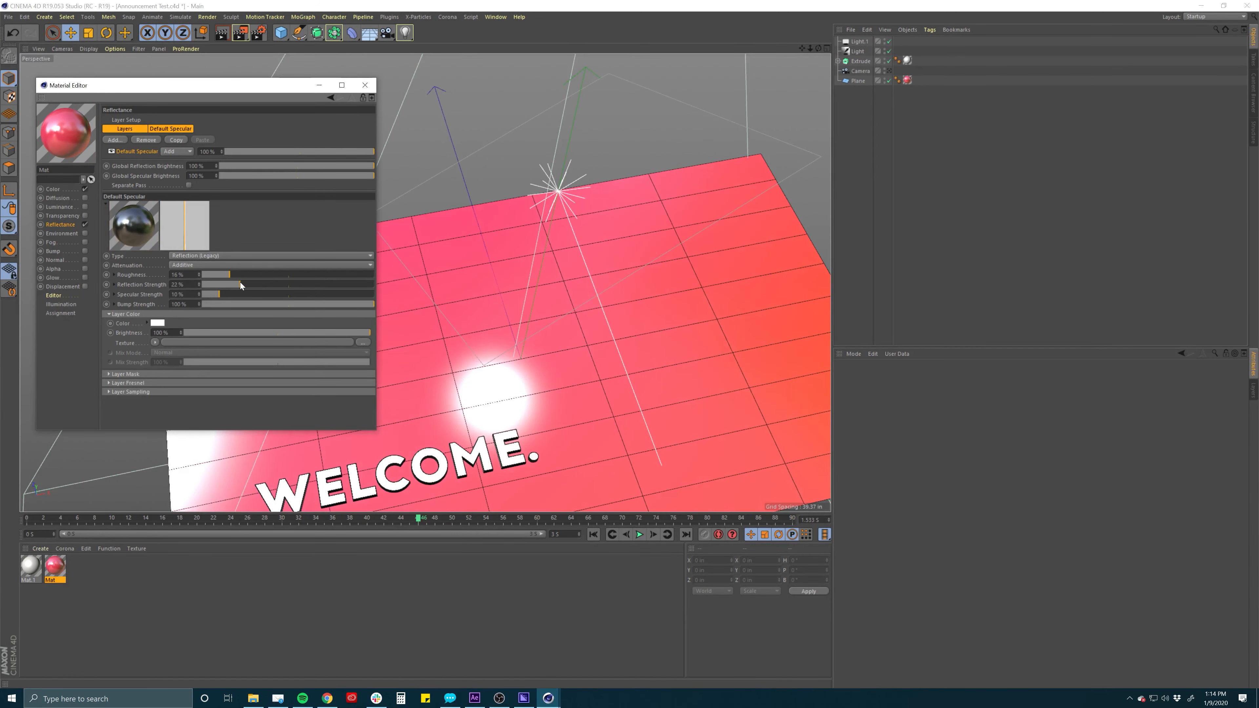
click(365, 85)
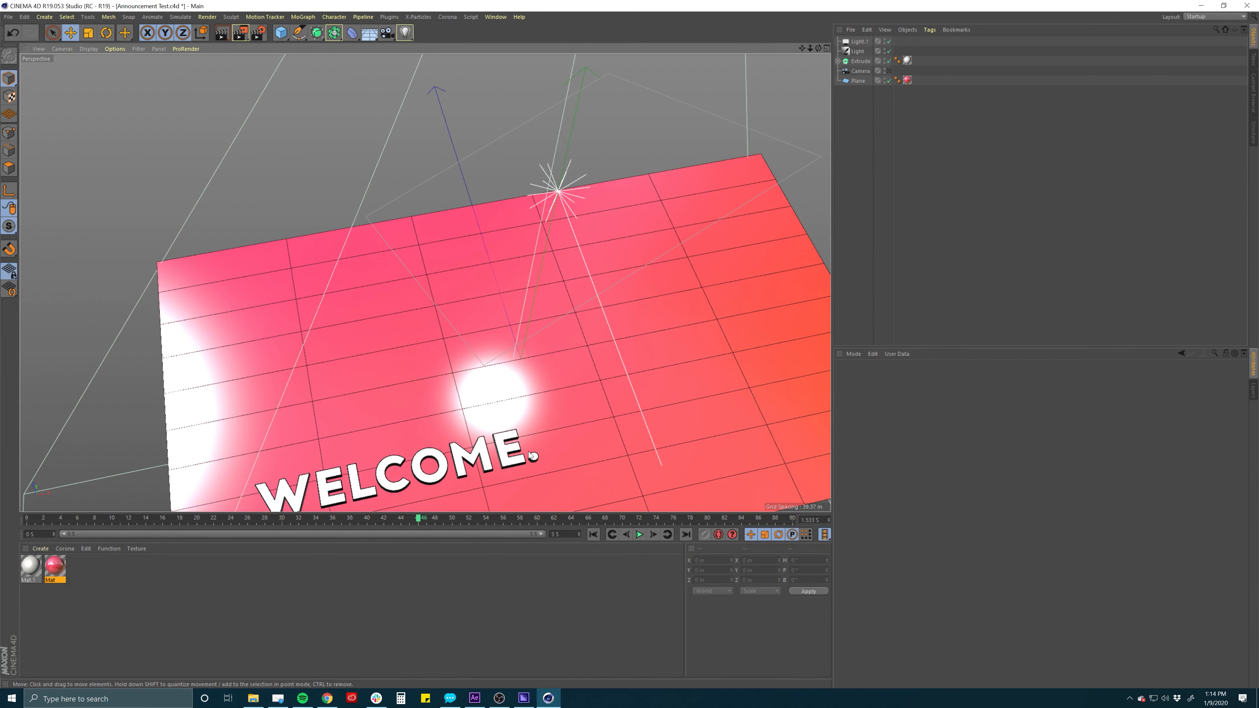
key(ctrl+r)
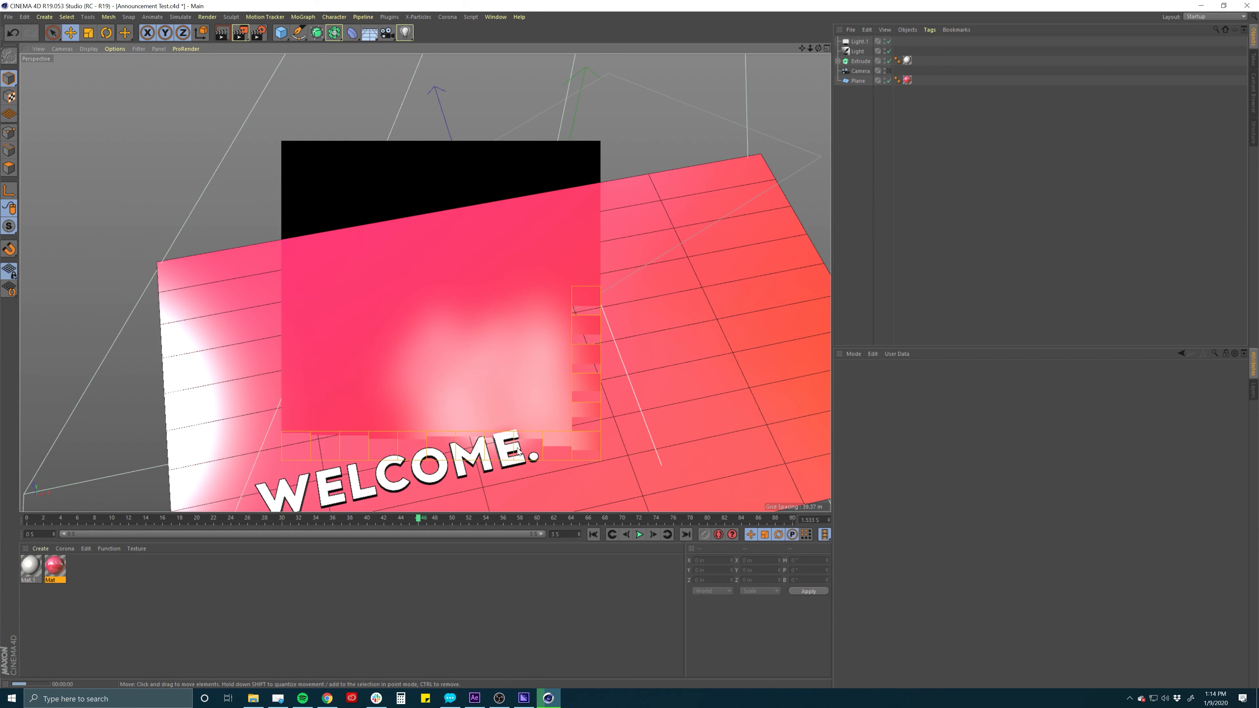
Inspect the light's shadow type and shadow color settings
click(859, 43)
click(858, 51)
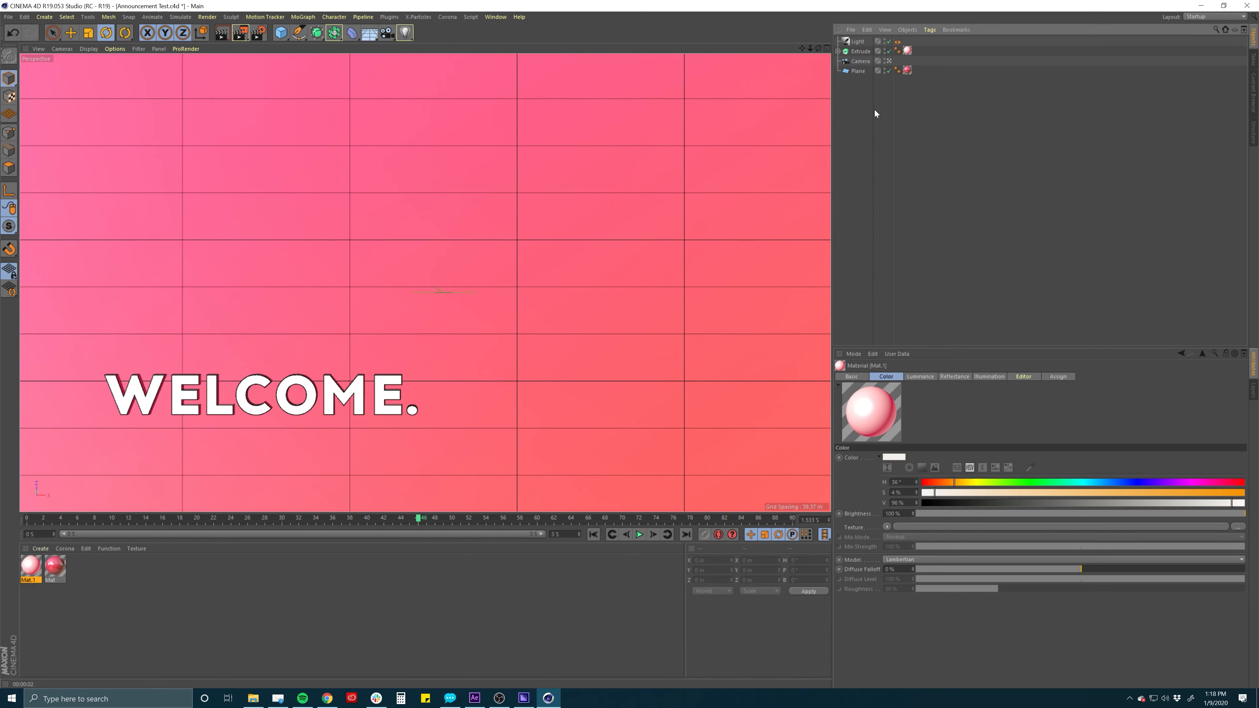
click(857, 42)
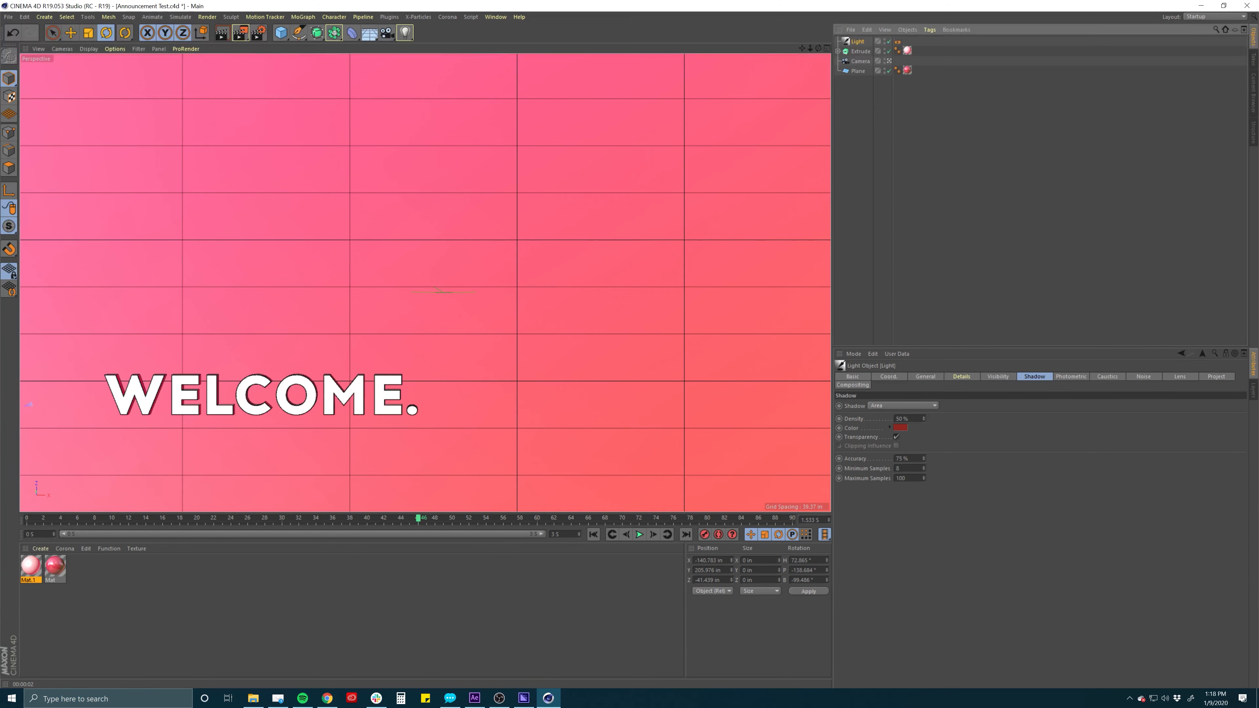
click(900, 428)
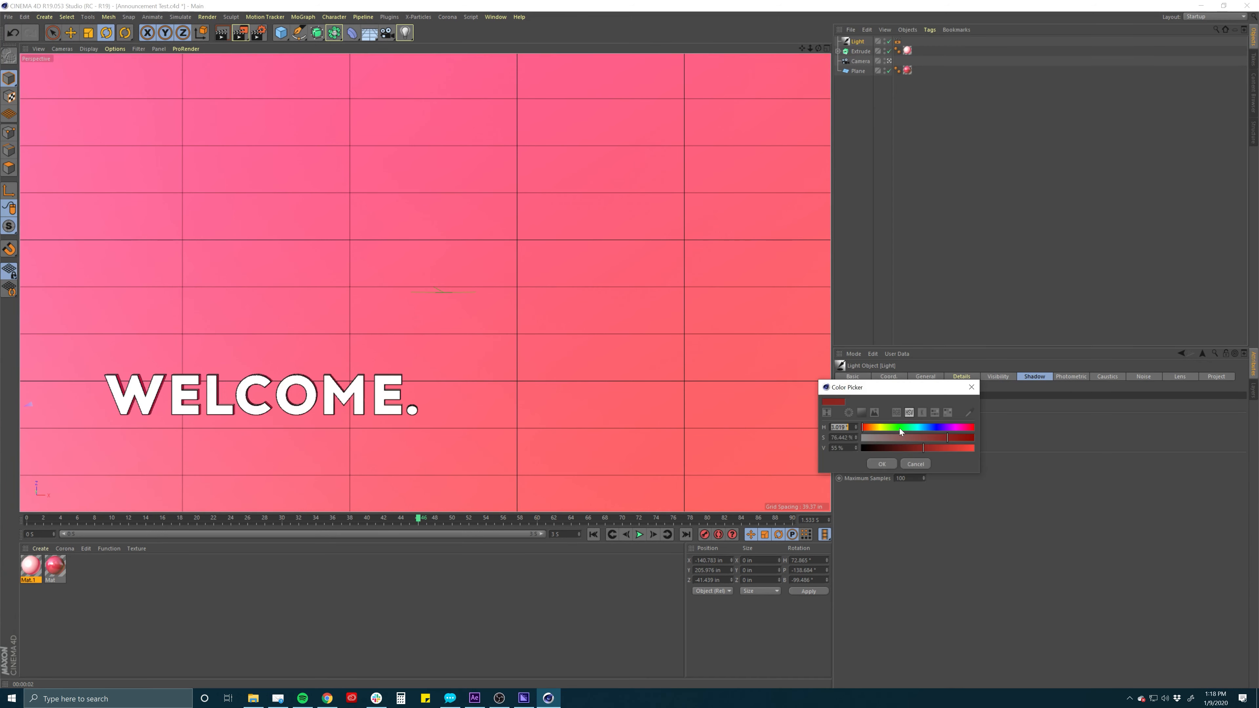
click(916, 464)
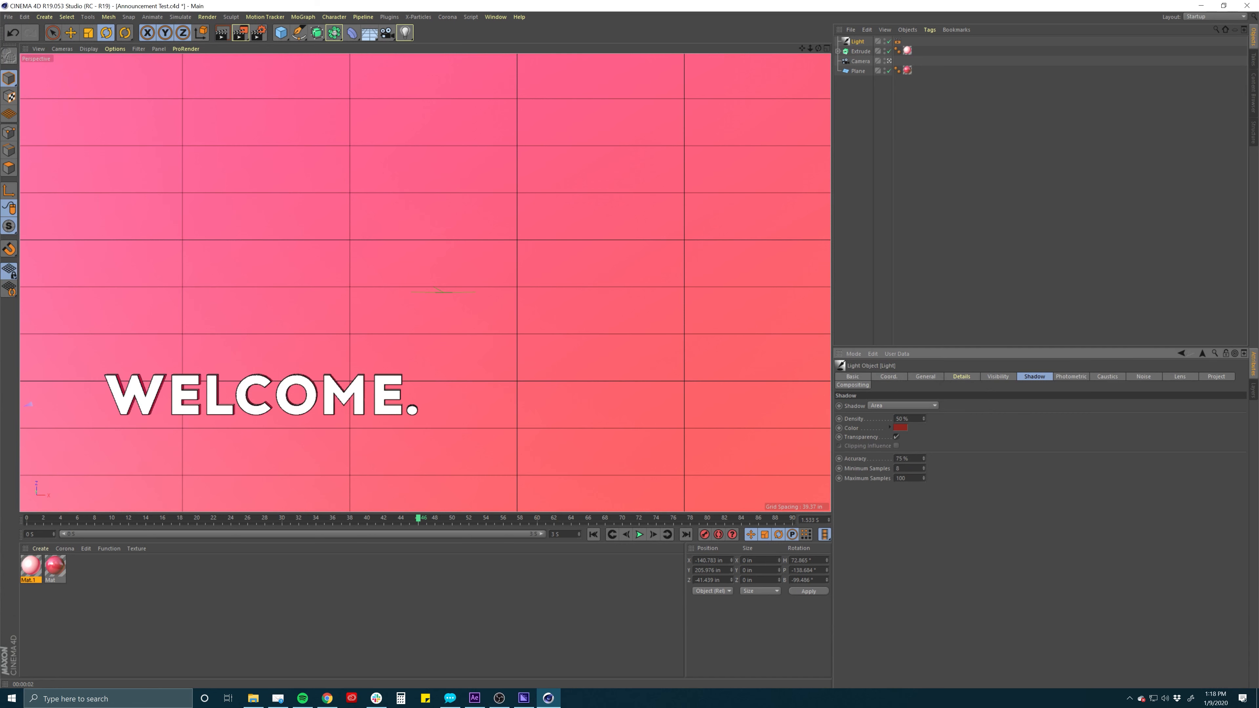
click(883, 405)
click(980, 485)
Open the text material's luminance settings beside the text and render the view to check its tint
double_click(40, 572)
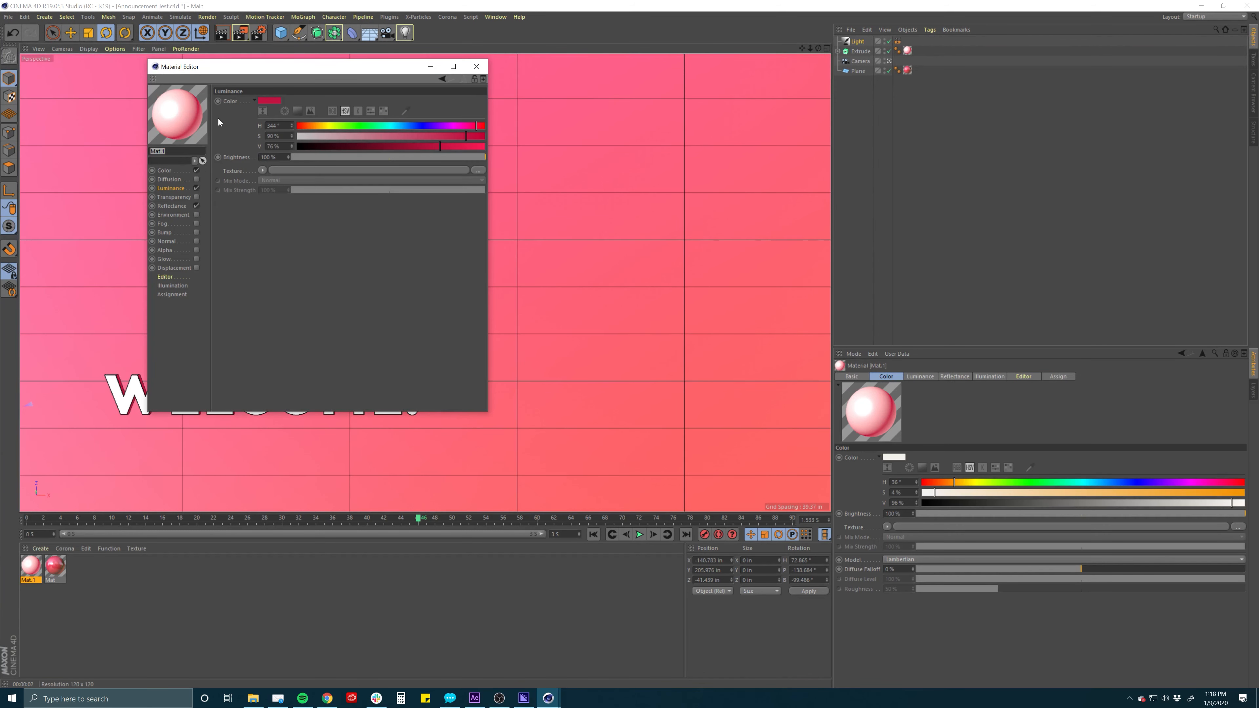
drag(263, 76, 720, 81)
key(ctrl+r)
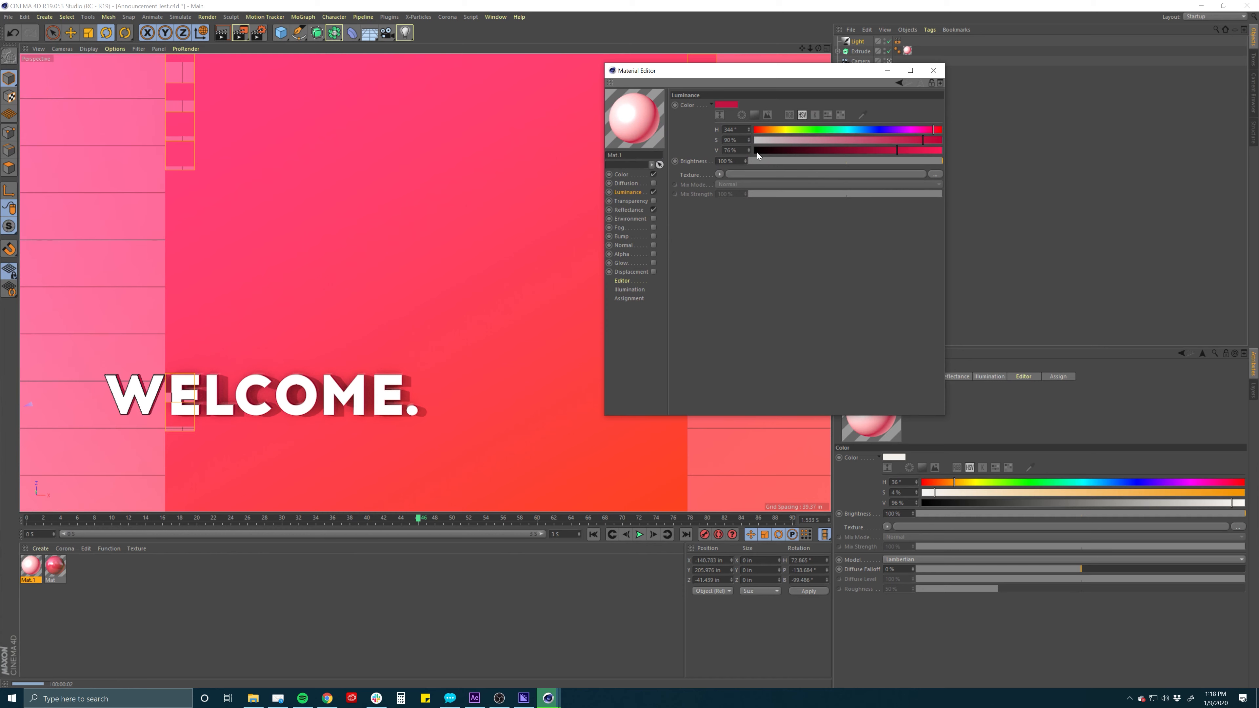
Compare luminance tints on the text material and set the luminance color's V value to 67%, checking it with renders
drag(757, 152, 705, 175)
click(653, 192)
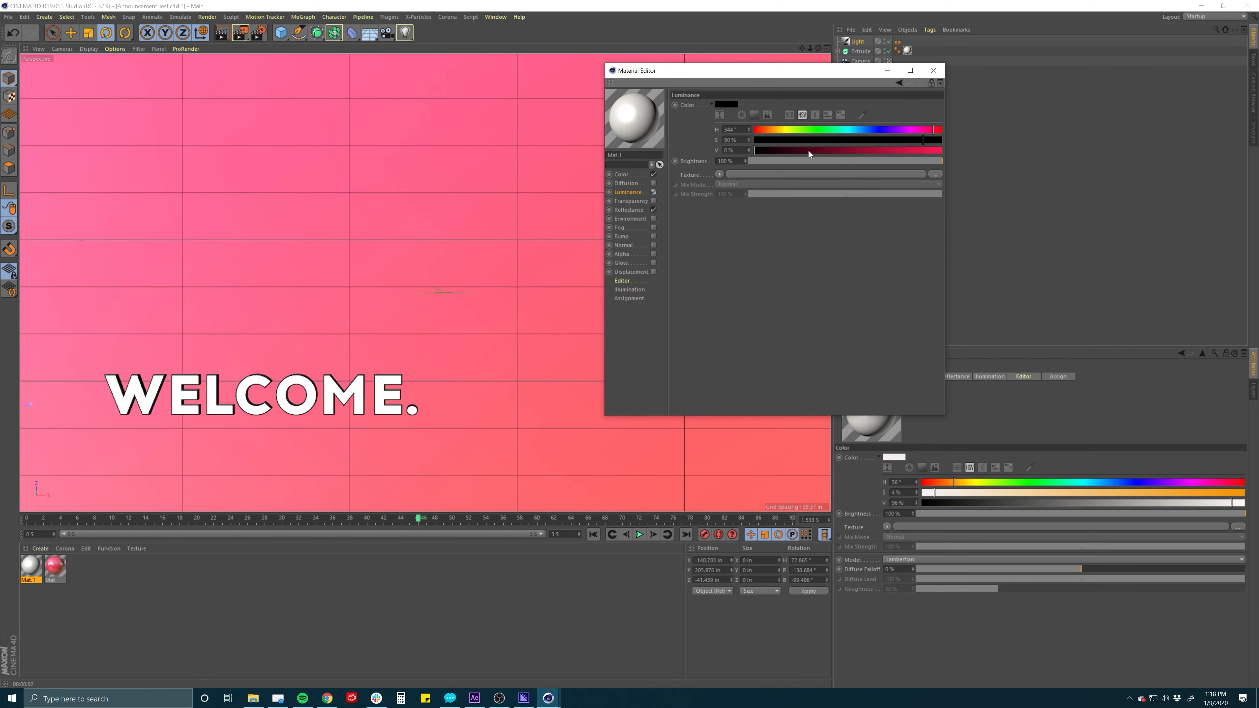
drag(808, 151, 862, 149)
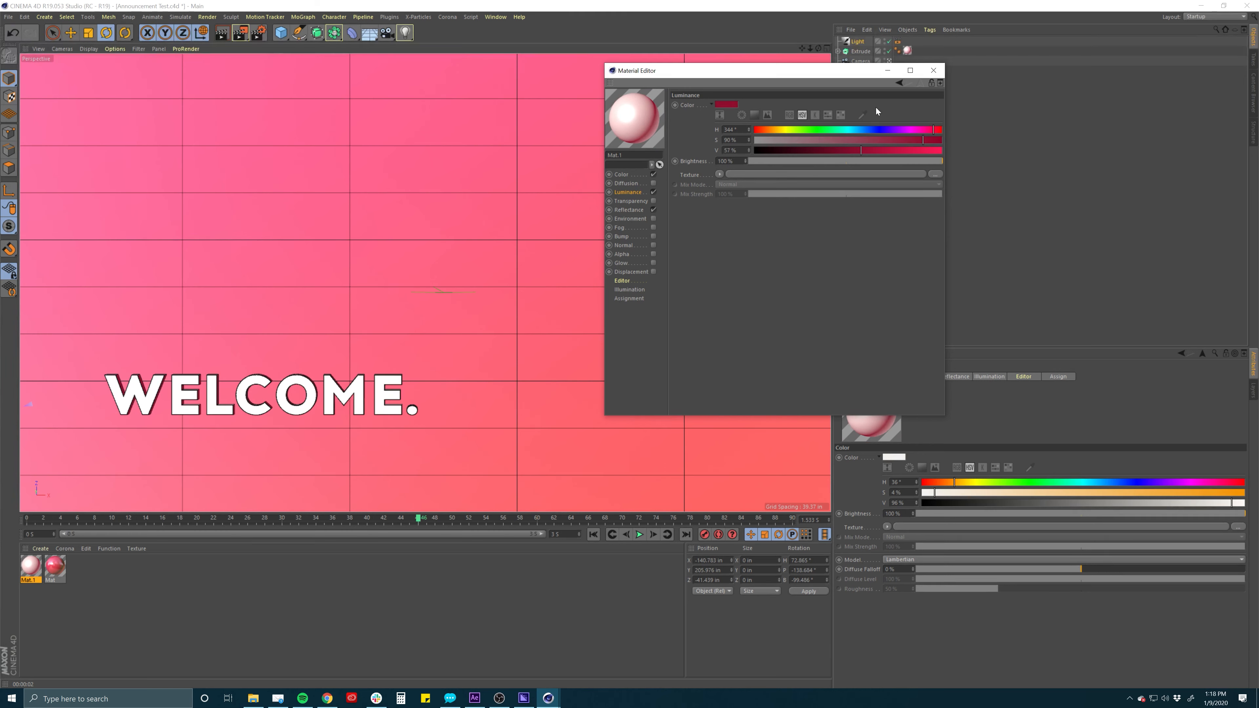
drag(885, 151, 875, 151)
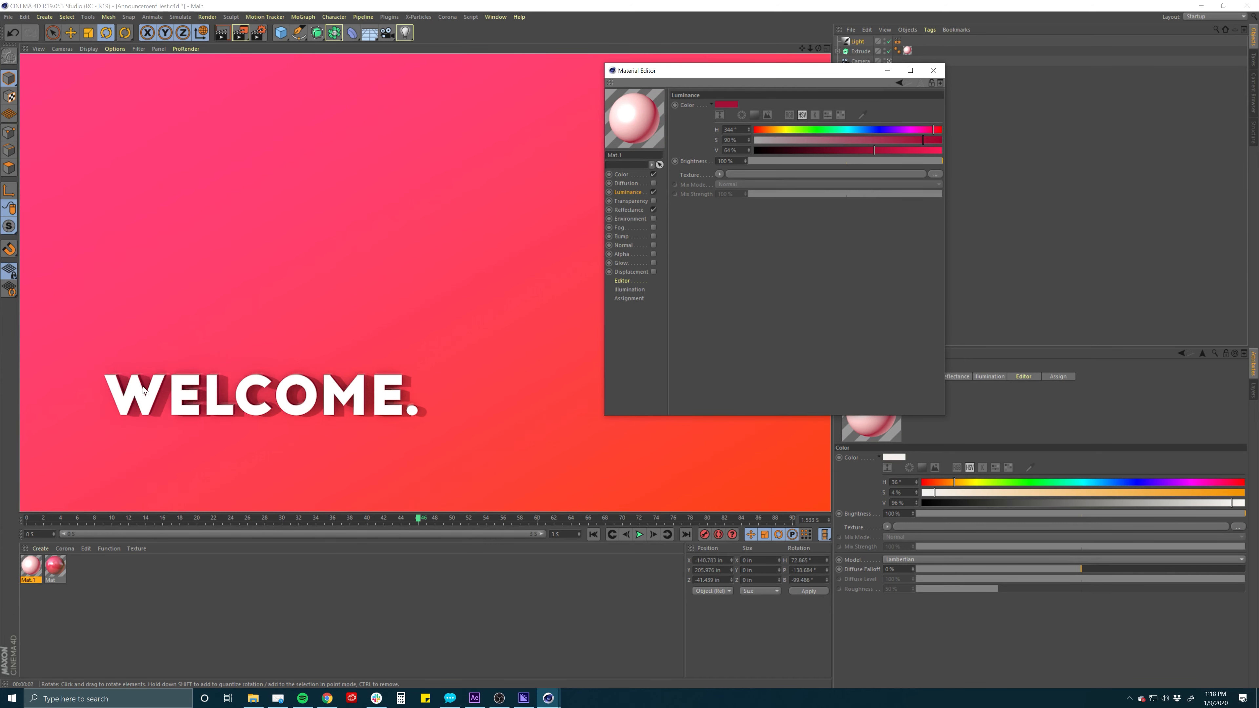
drag(876, 158, 872, 155)
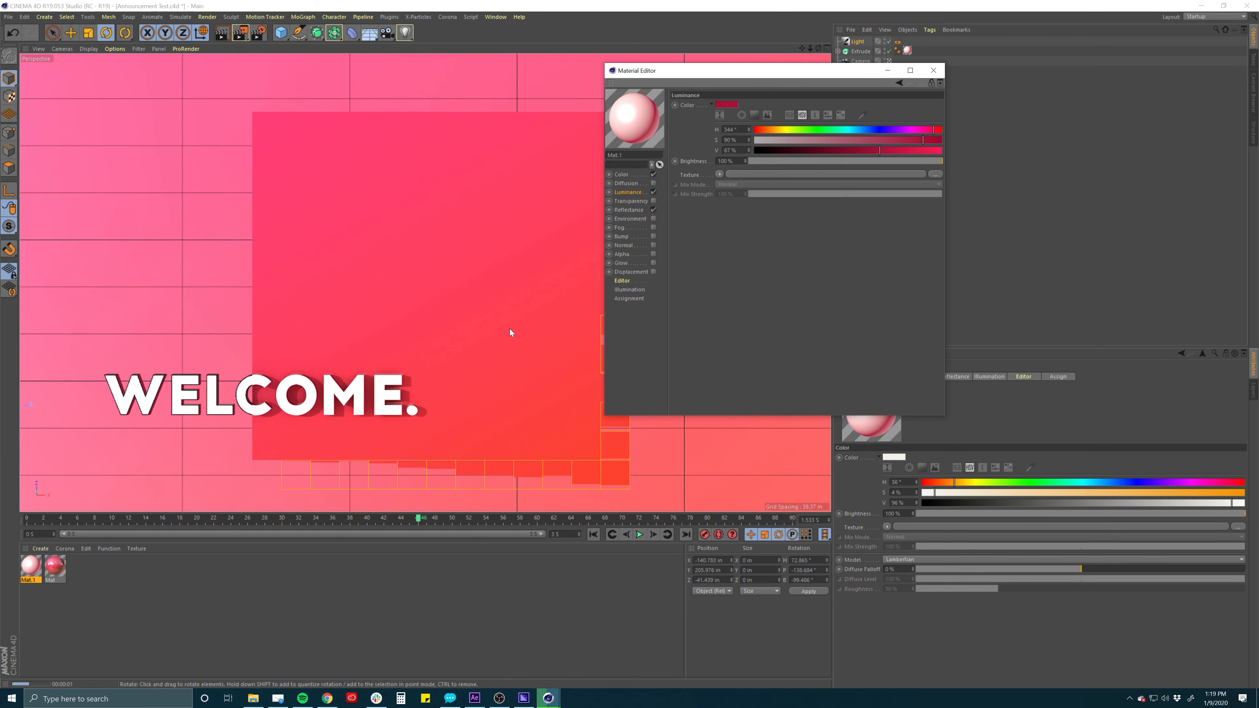
Set the text material's reflectance type to Reflection (Legacy), with 12% roughness, 80% reflection strength and 72% specular strength, and check renders
click(630, 210)
mouse_move(797, 269)
mouse_down()
mouse_move(883, 269)
mouse_move(804, 261)
mouse_up()
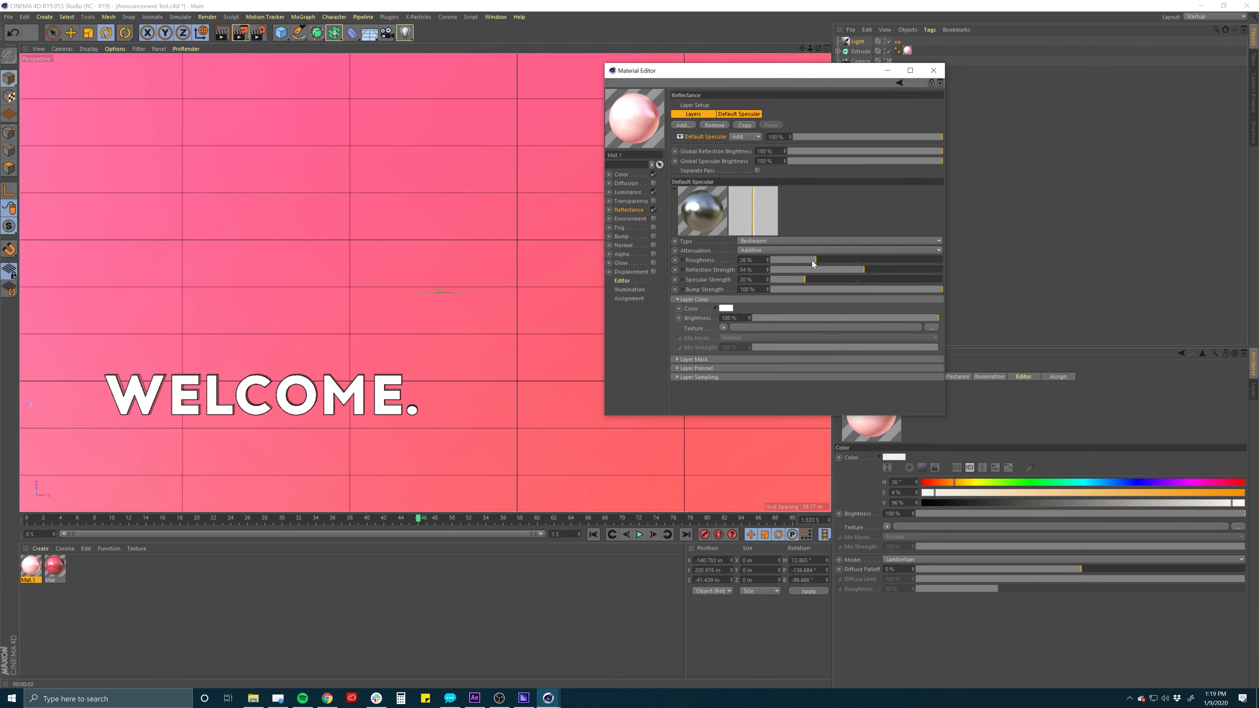
key(ctrl+r)
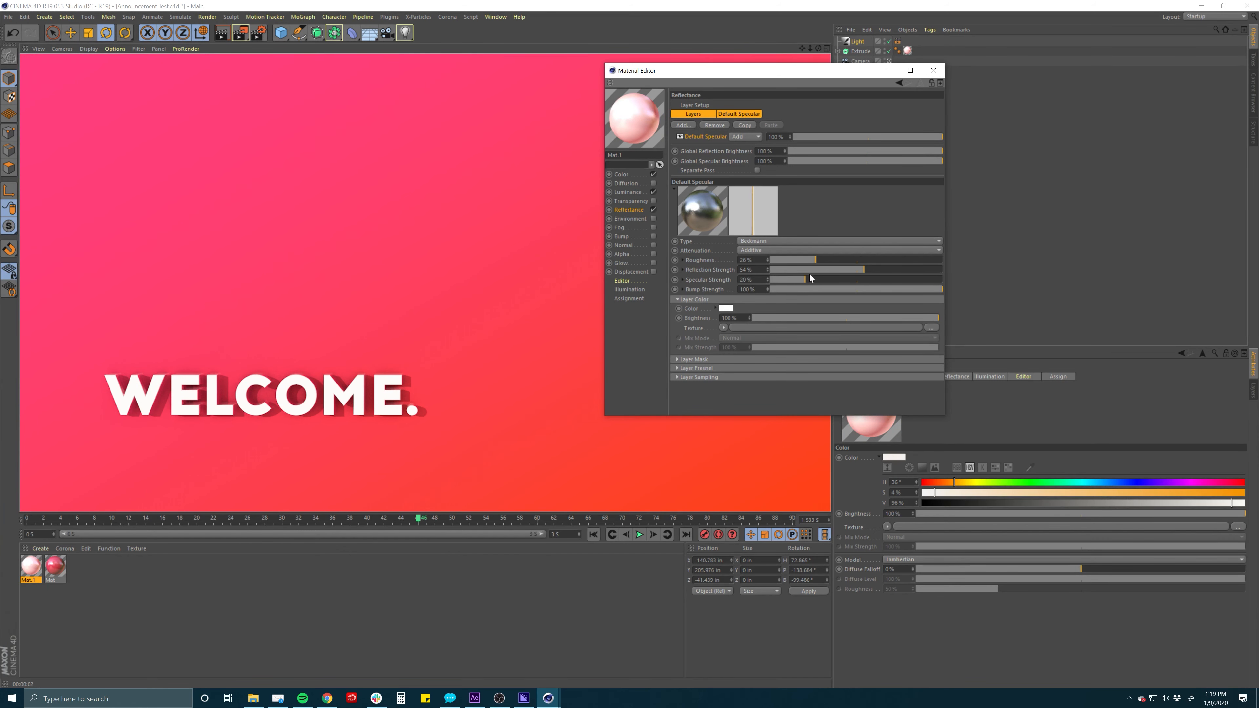
drag(811, 279, 895, 279)
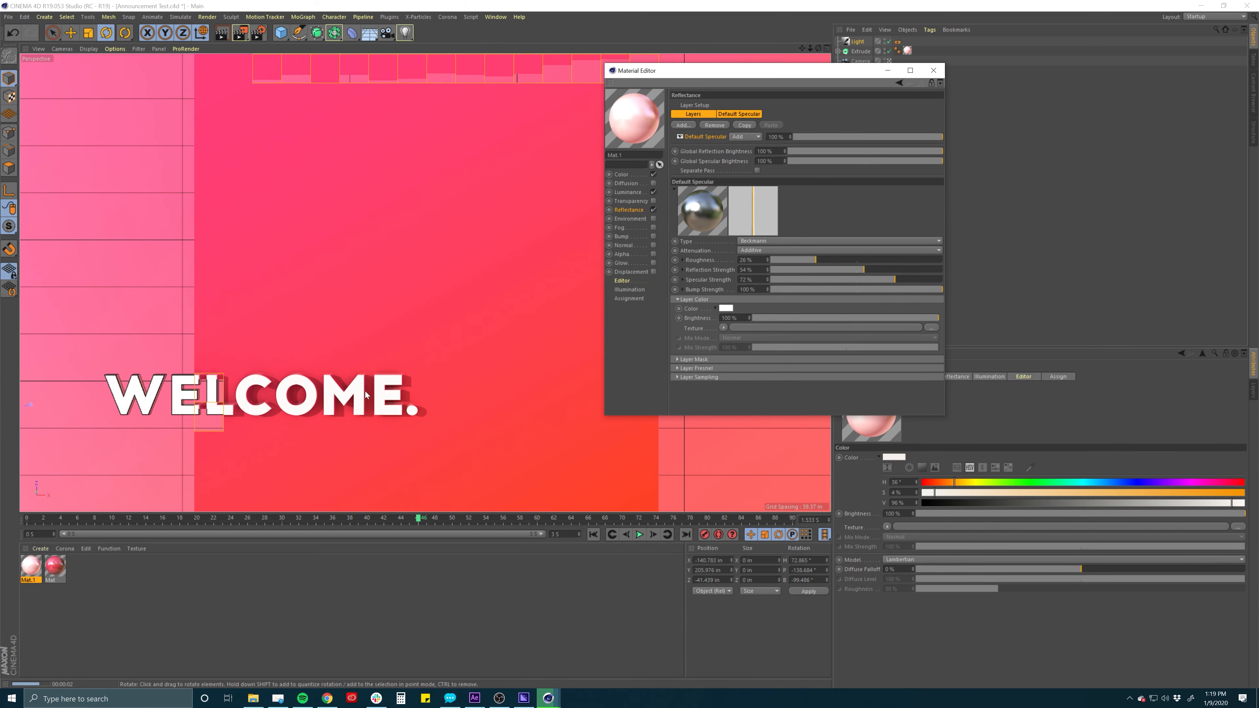
click(909, 269)
click(776, 241)
click(763, 343)
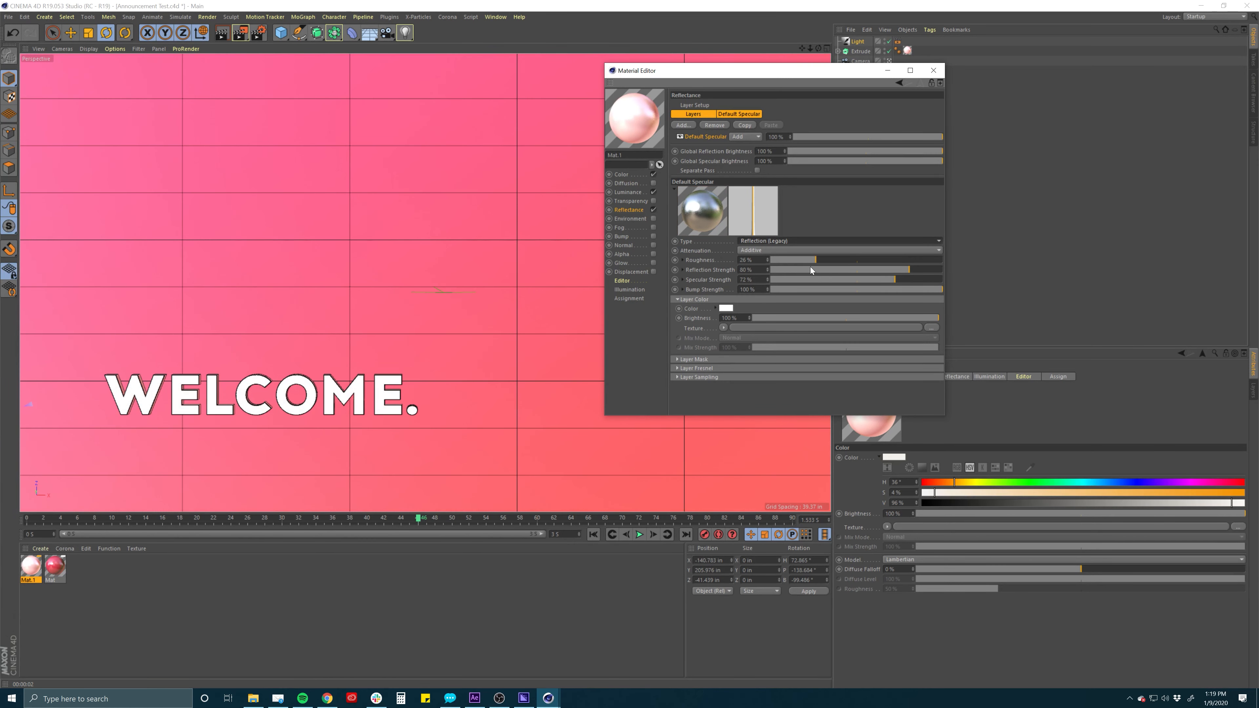
click(791, 260)
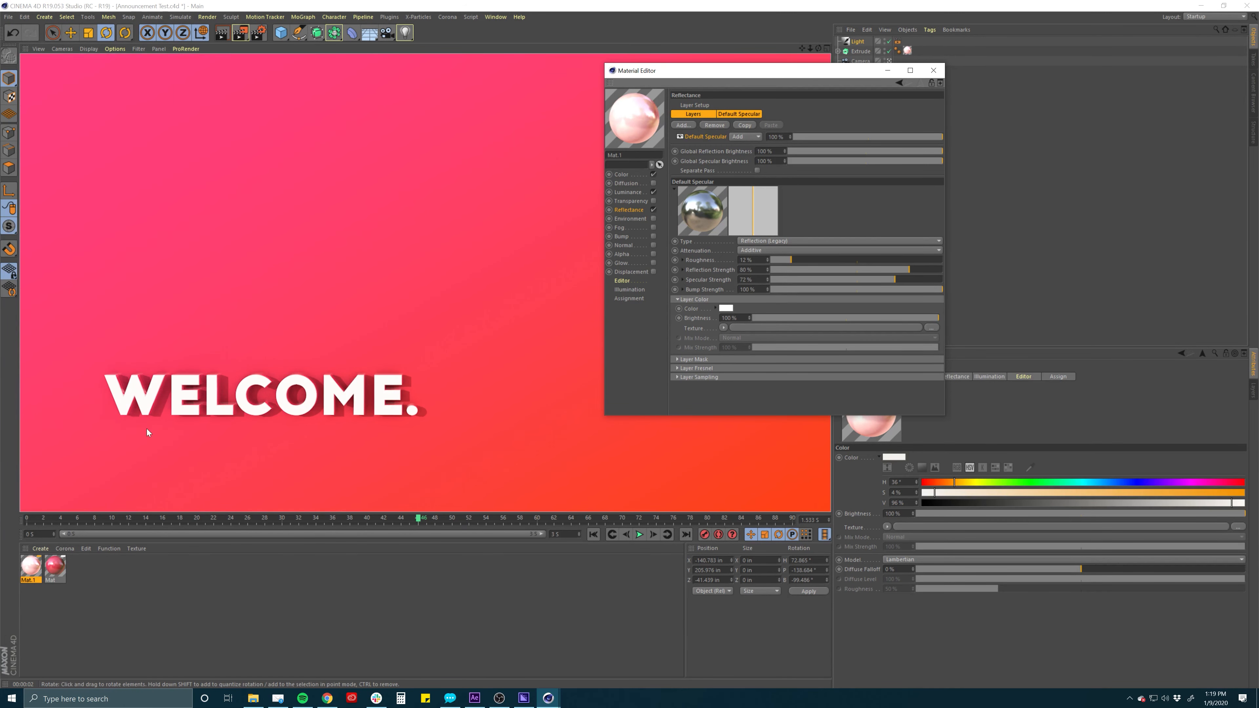
Close the material settings, leave the camera view and render a close, angled view of the text
click(933, 69)
click(889, 60)
scroll(465, 343, up, 10)
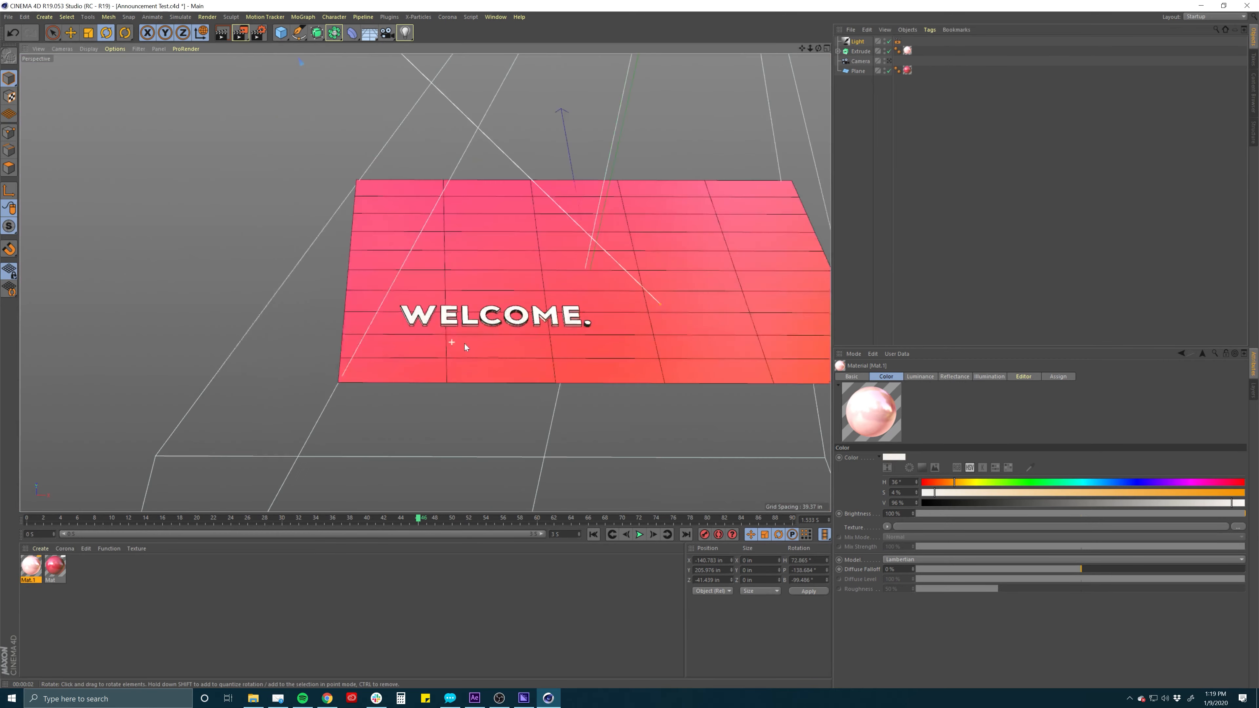
alt+drag(505, 330, 449, 275)
key(ctrl+r)
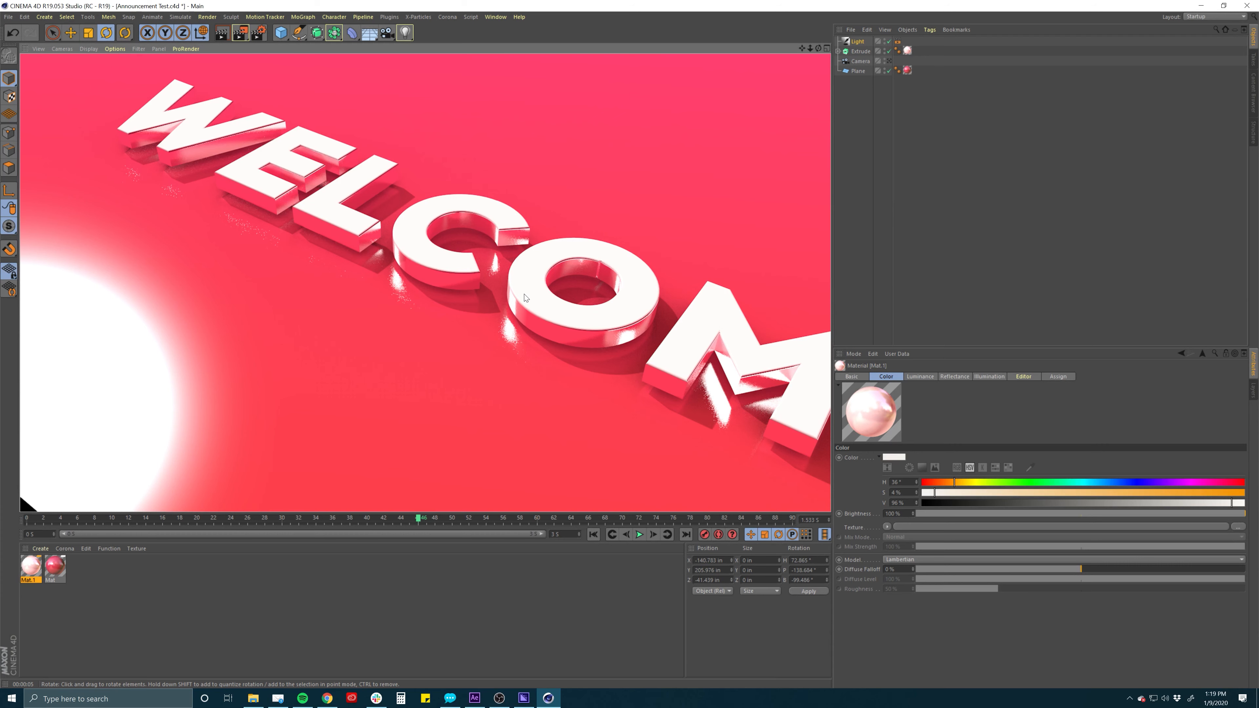
Lower the extruded text closer to the plane, to a Y position of about 1.56 in, and return to the camera view
click(544, 329)
key(e)
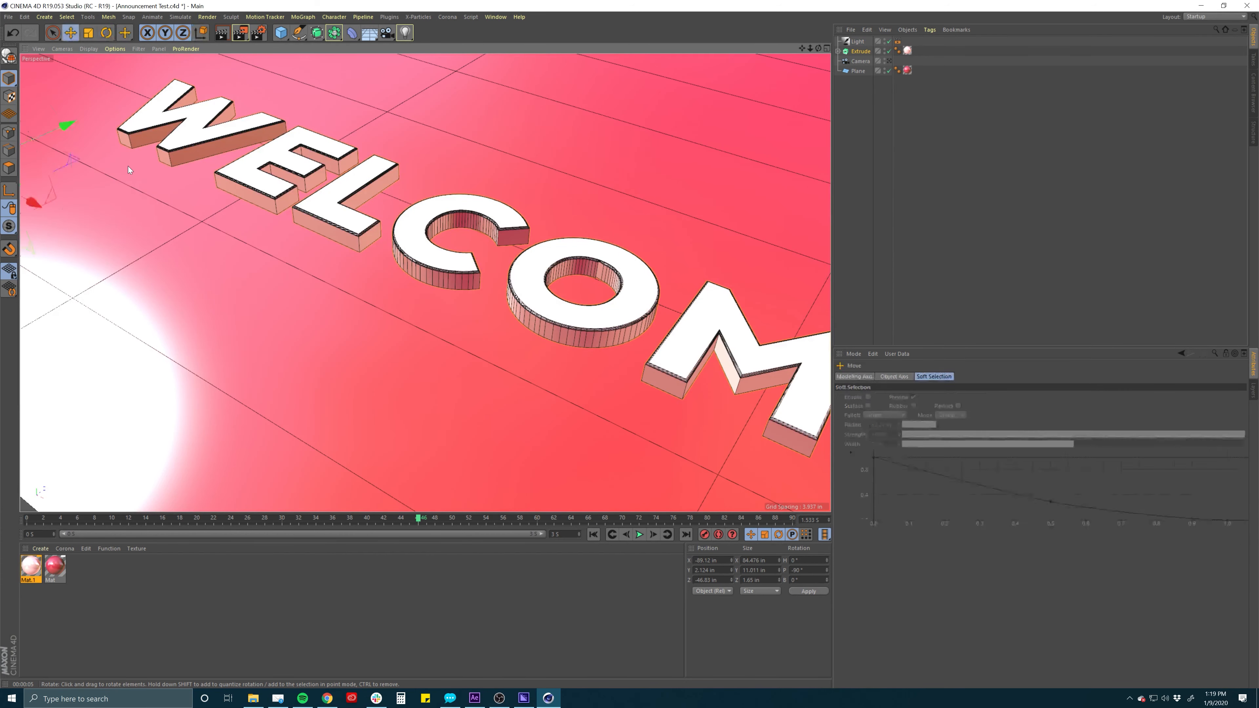
alt+middle_drag(176, 182, 186, 182)
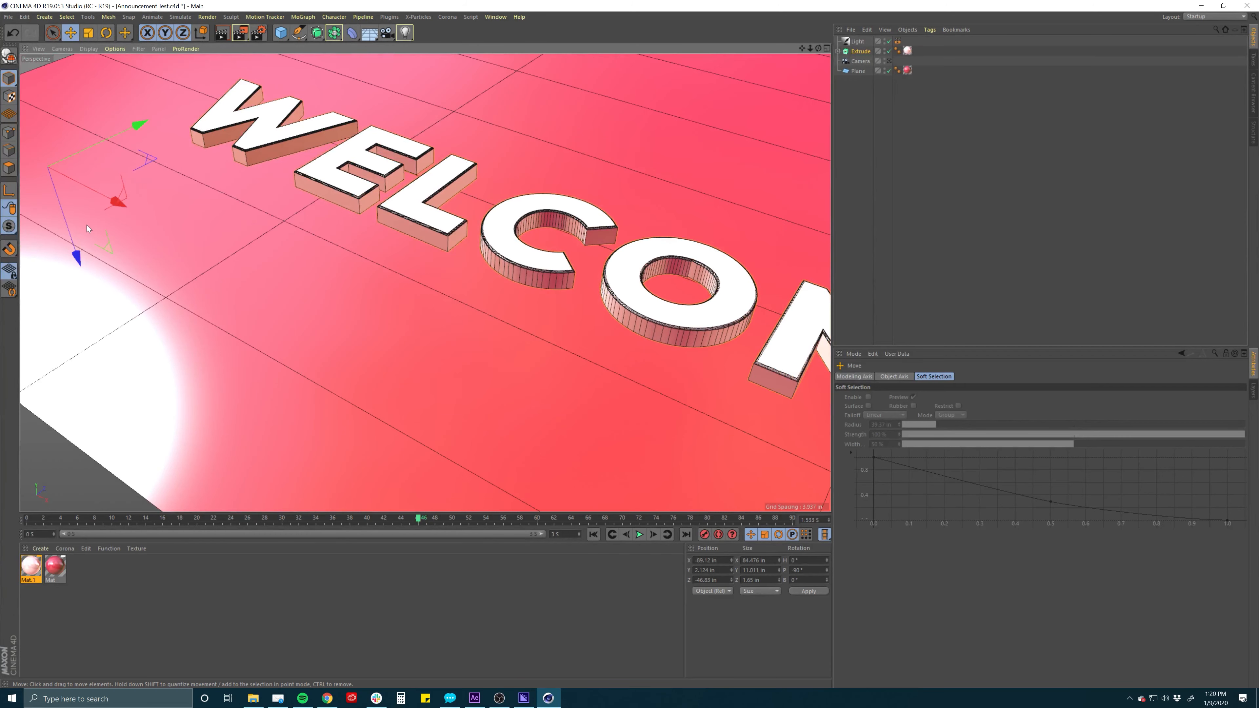
drag(69, 225, 69, 235)
drag(69, 236, 67, 231)
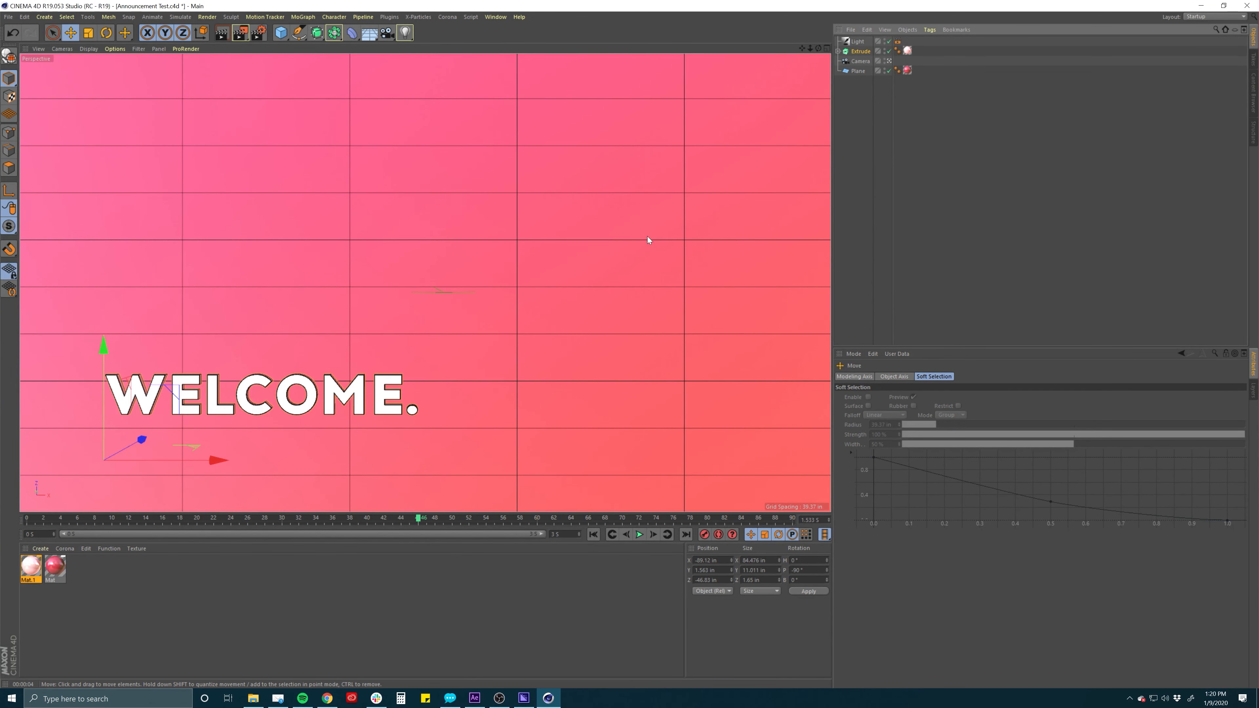
Move the extruded text's axis to the middle of the word without moving the letters, and undo the stray move
click(363, 394)
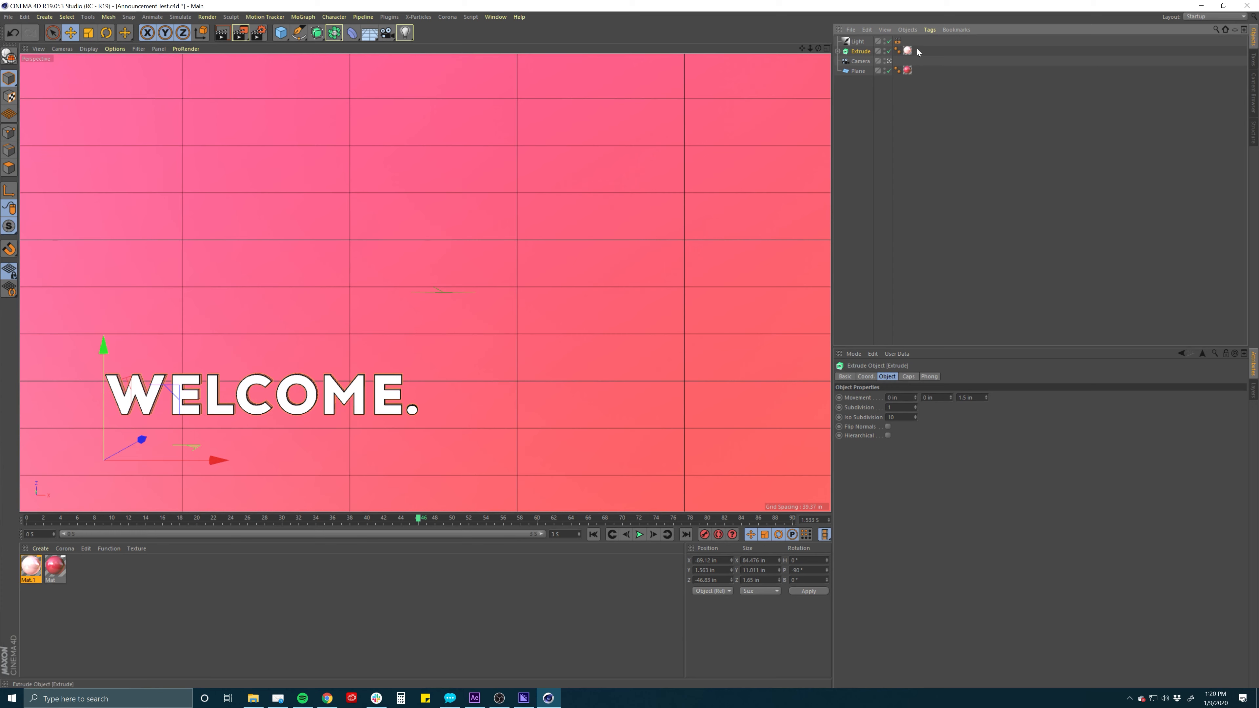
click(9, 191)
drag(172, 461, 302, 458)
drag(250, 382, 251, 317)
drag(280, 395, 283, 398)
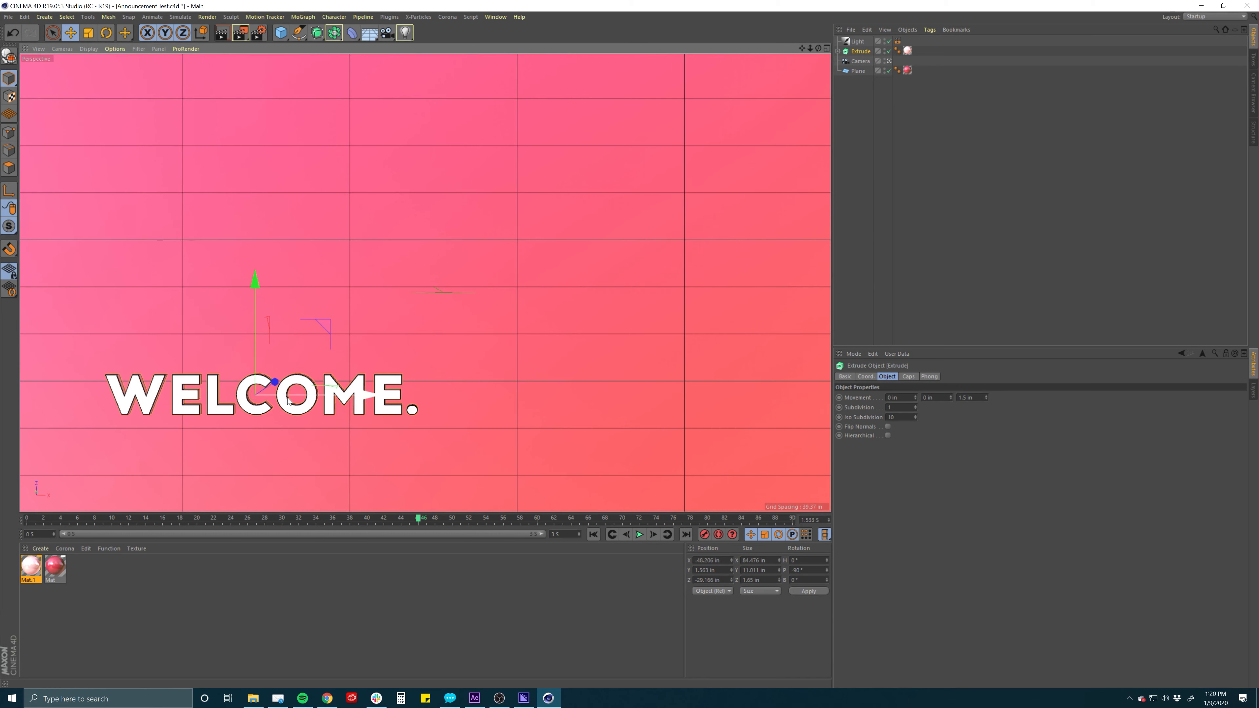
drag(288, 396, 316, 397)
key(ctrl+z)
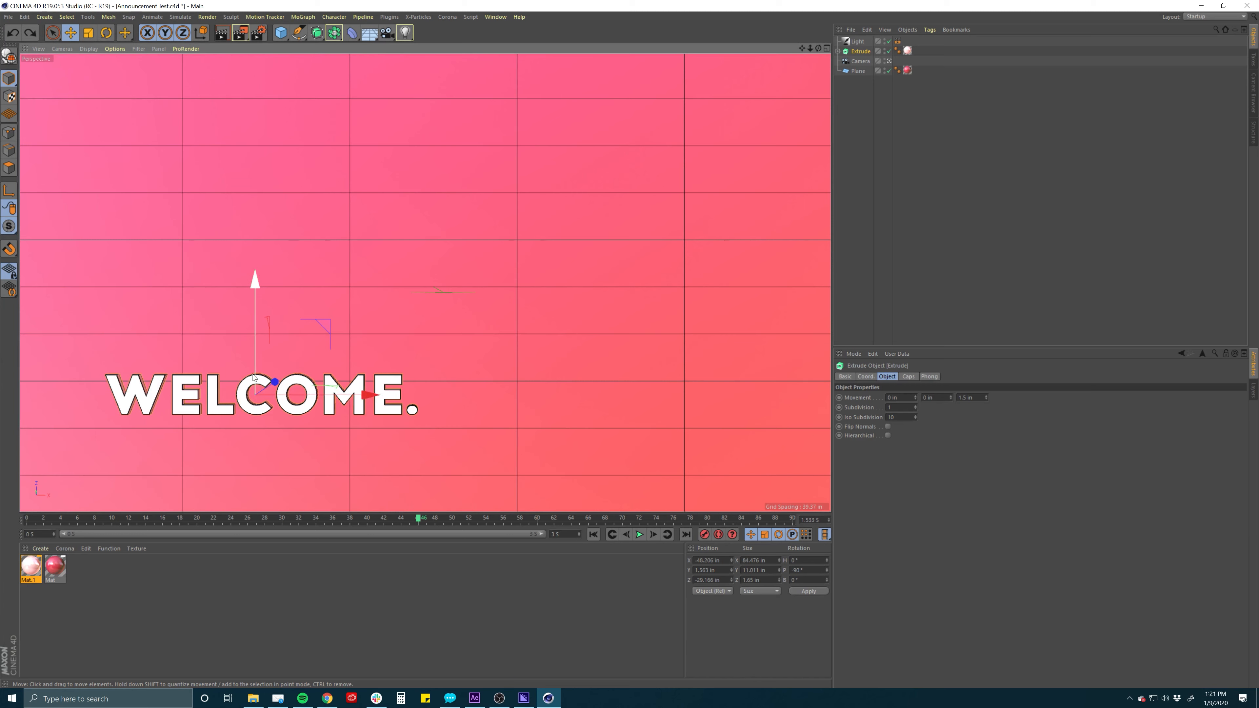
click(867, 51)
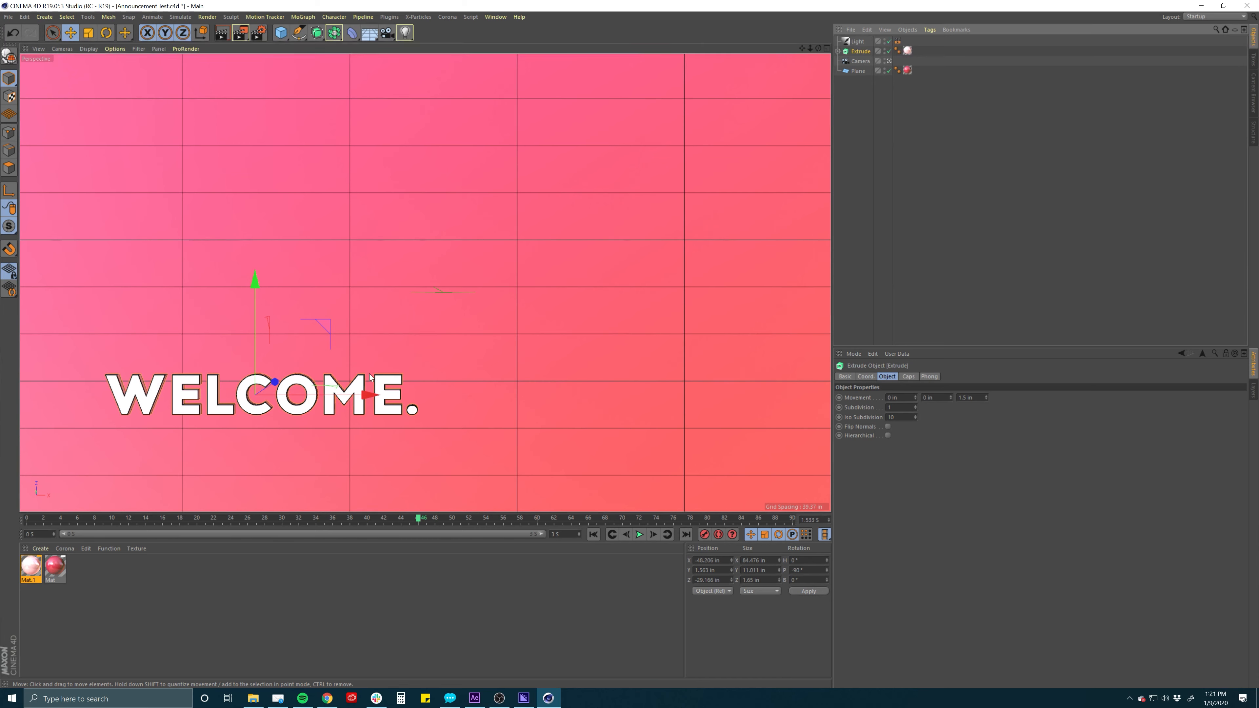
Set the project's end time to 25 s and extend the timeline's preview range
drag(419, 518, 208, 526)
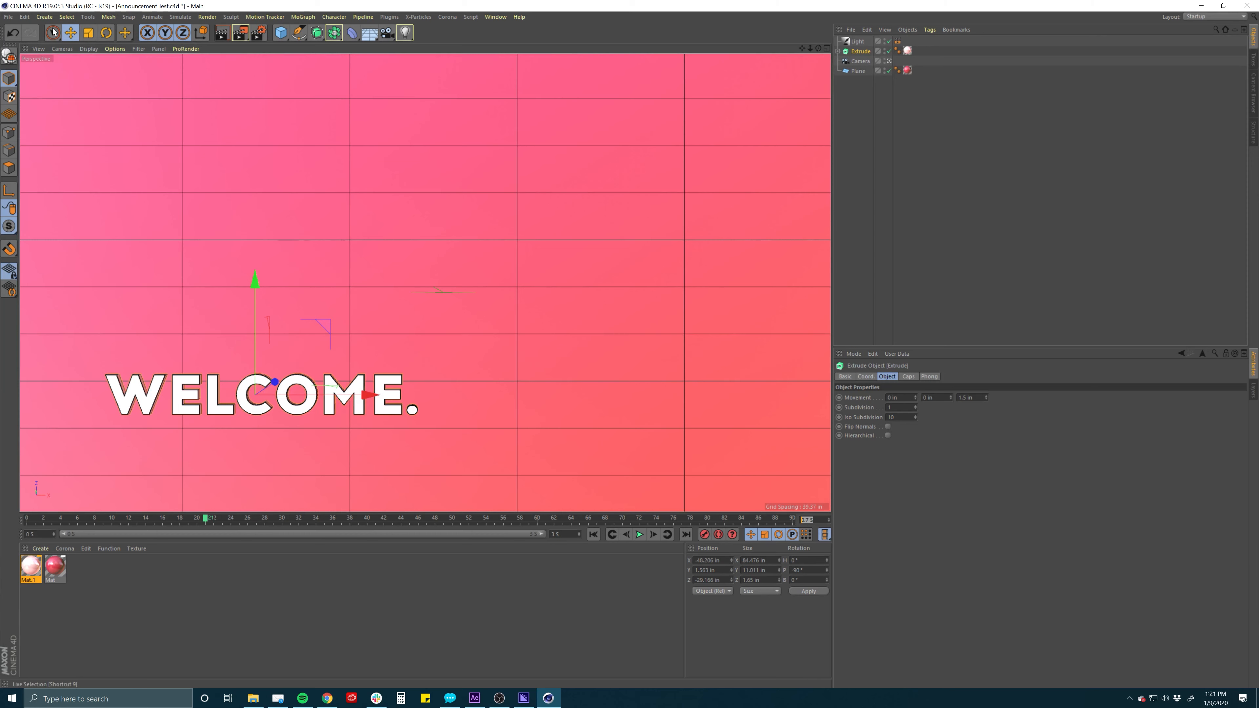
click(25, 17)
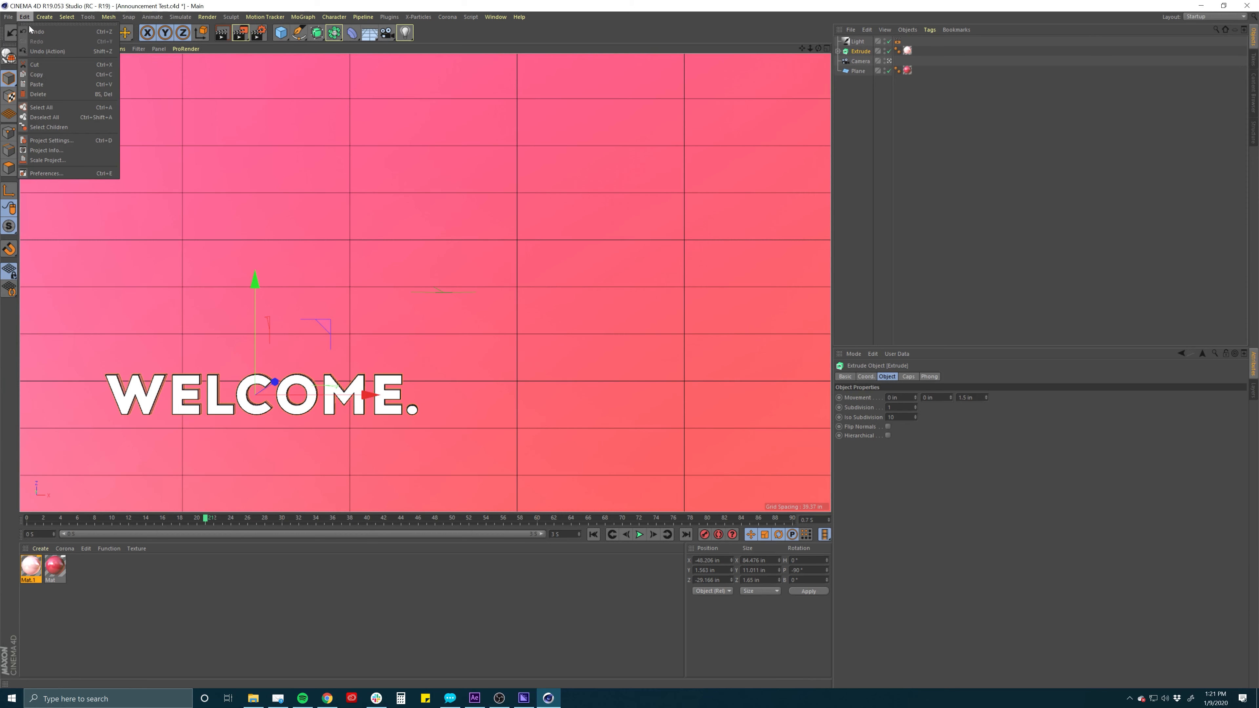
click(30, 6)
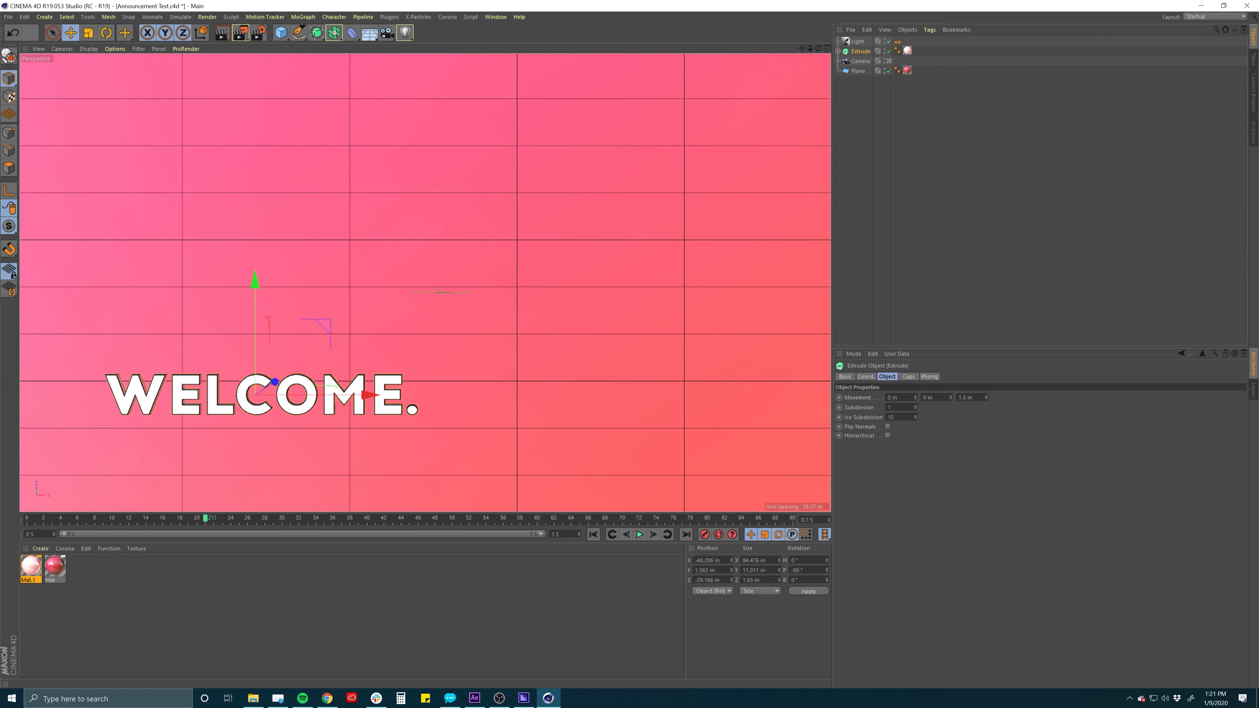
drag(561, 534, 513, 531)
text(25)
key(Return)
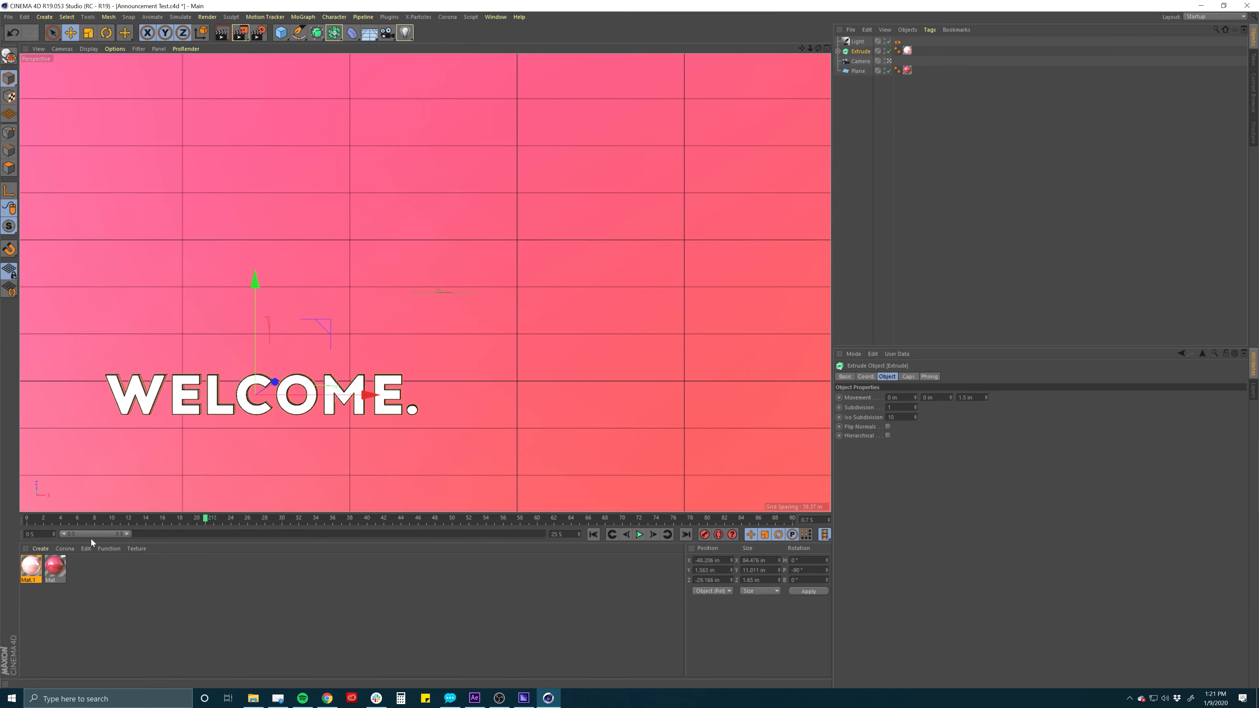
drag(125, 534, 369, 534)
Limit keyframe recording to position, keyframe the extruded text at 1.633 s, and shorten the preview range to about 5.2 s
drag(68, 519, 106, 519)
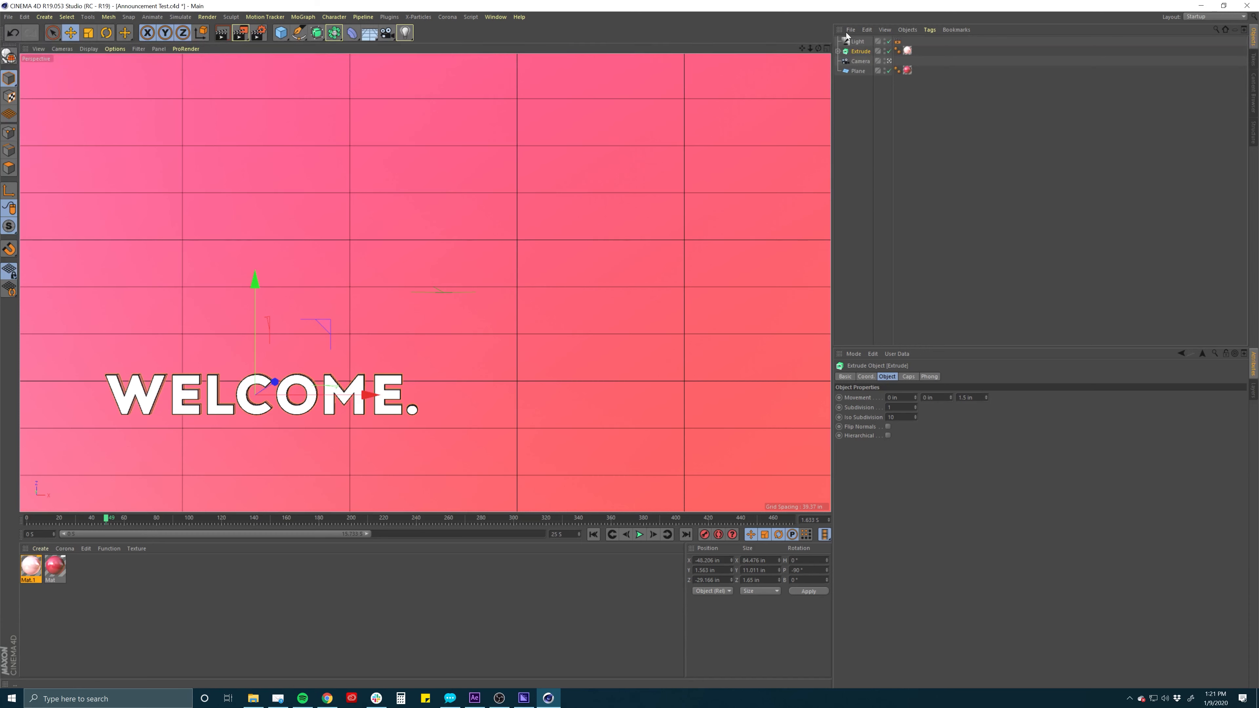
click(861, 52)
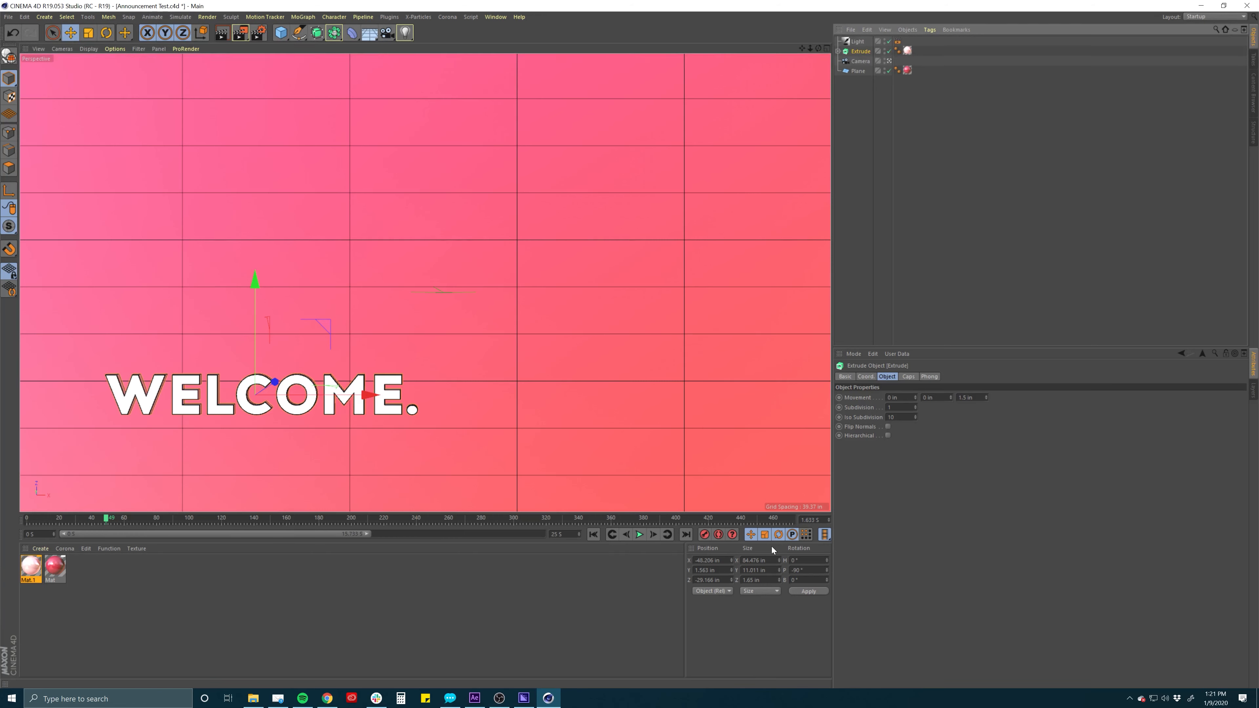
click(752, 536)
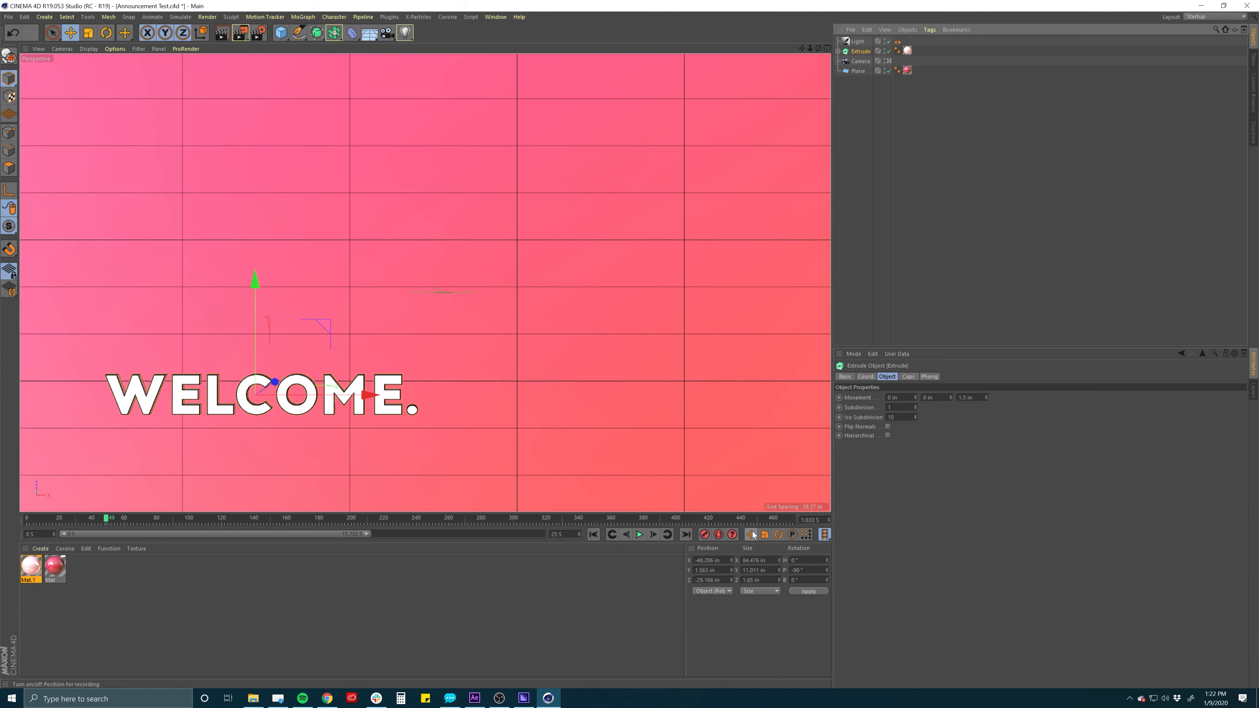
click(752, 534)
drag(367, 533, 169, 534)
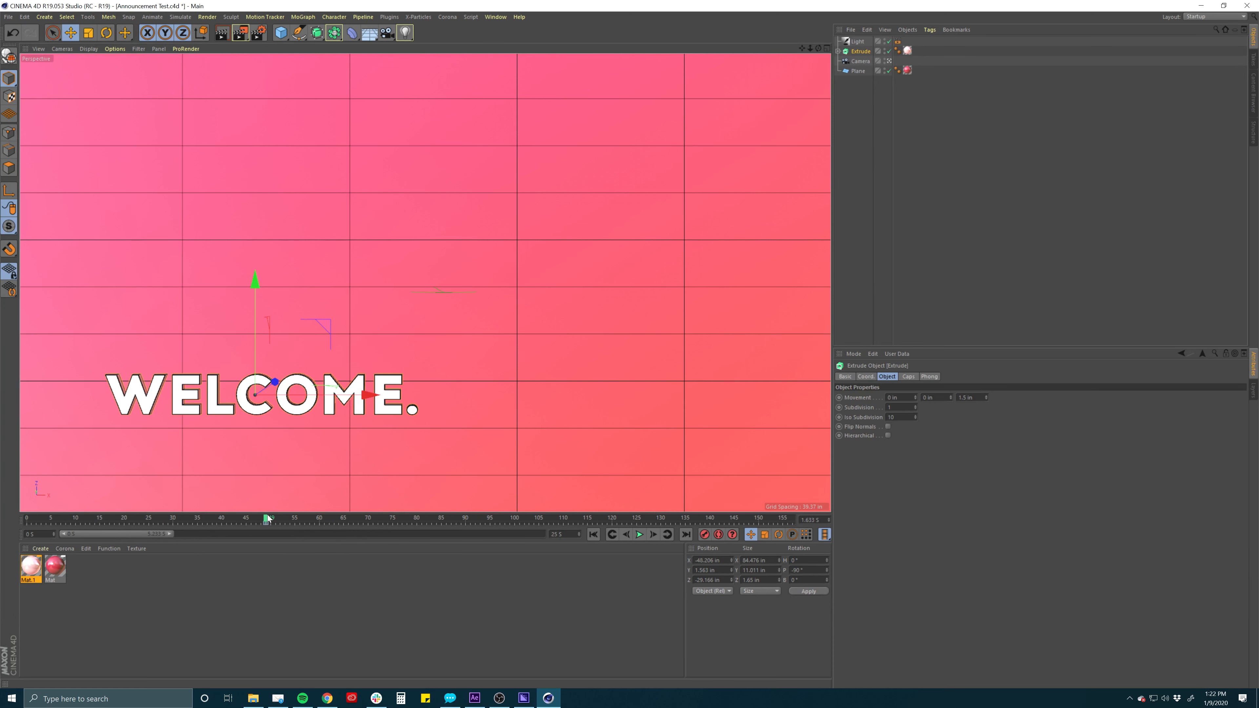
Keyframe the text above the frame at 0 s, at a Z position of about 78 in, and play the animation
drag(267, 518, 45, 518)
drag(276, 348, 299, 62)
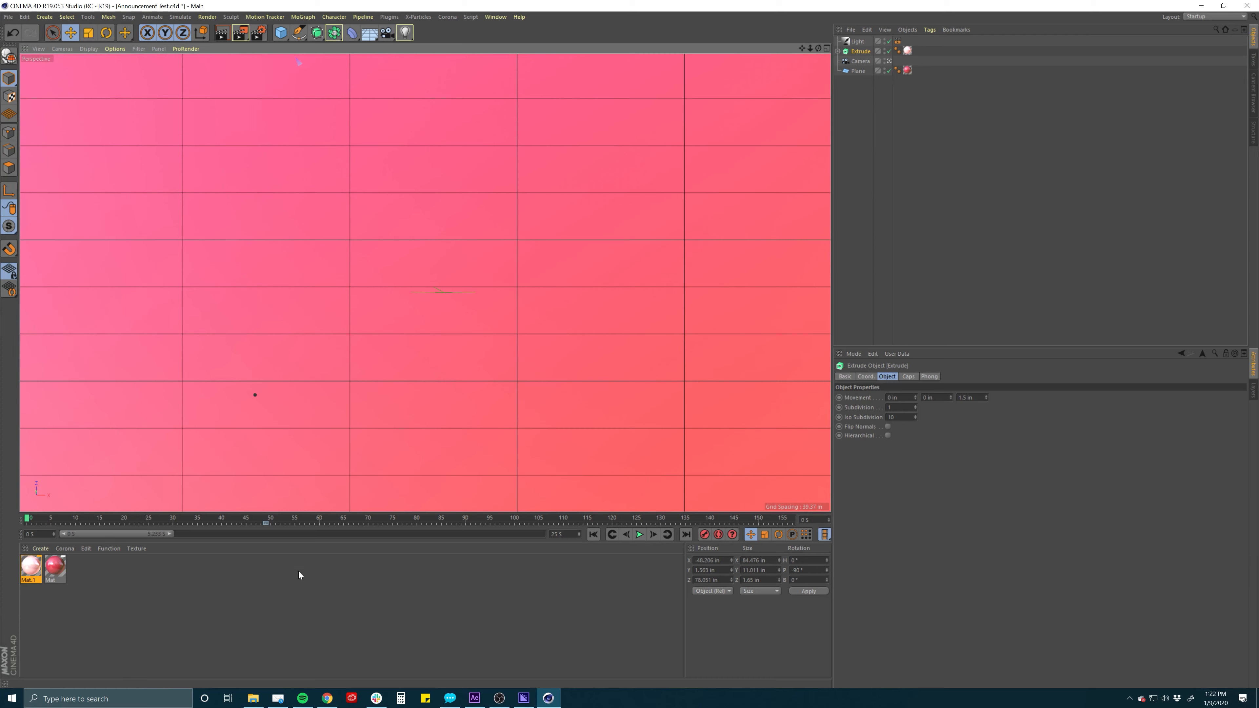
click(704, 535)
click(639, 534)
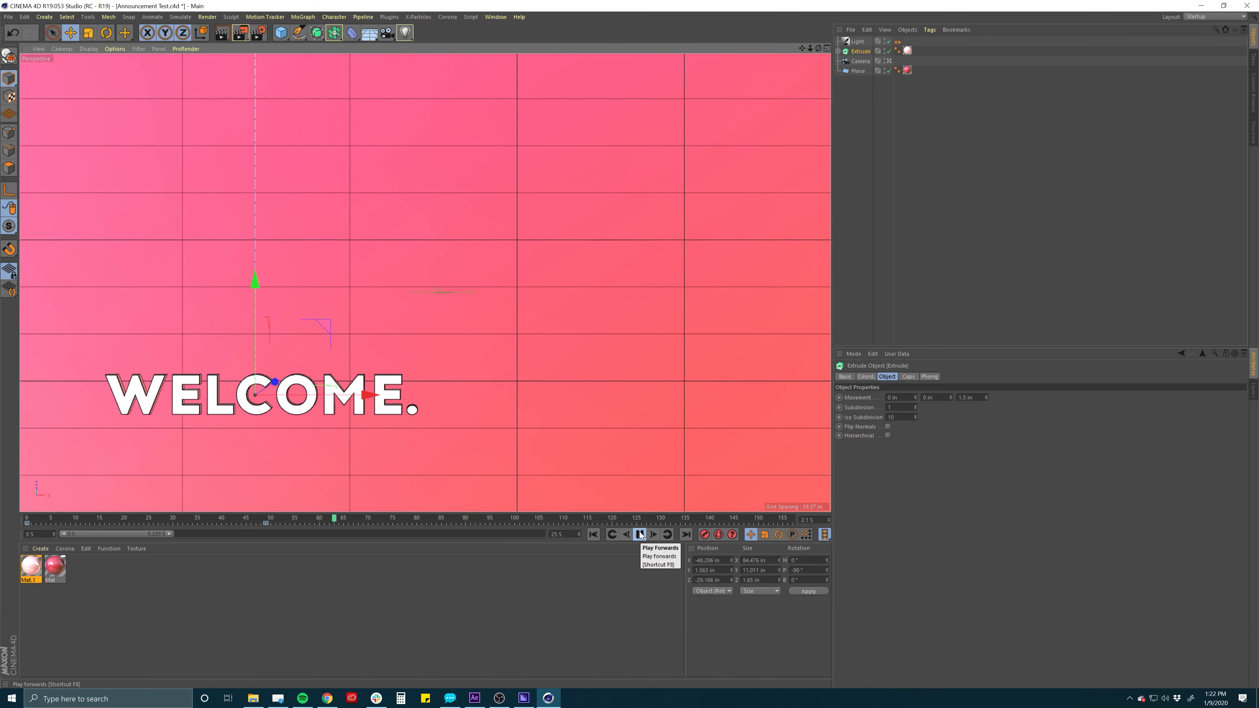
click(639, 534)
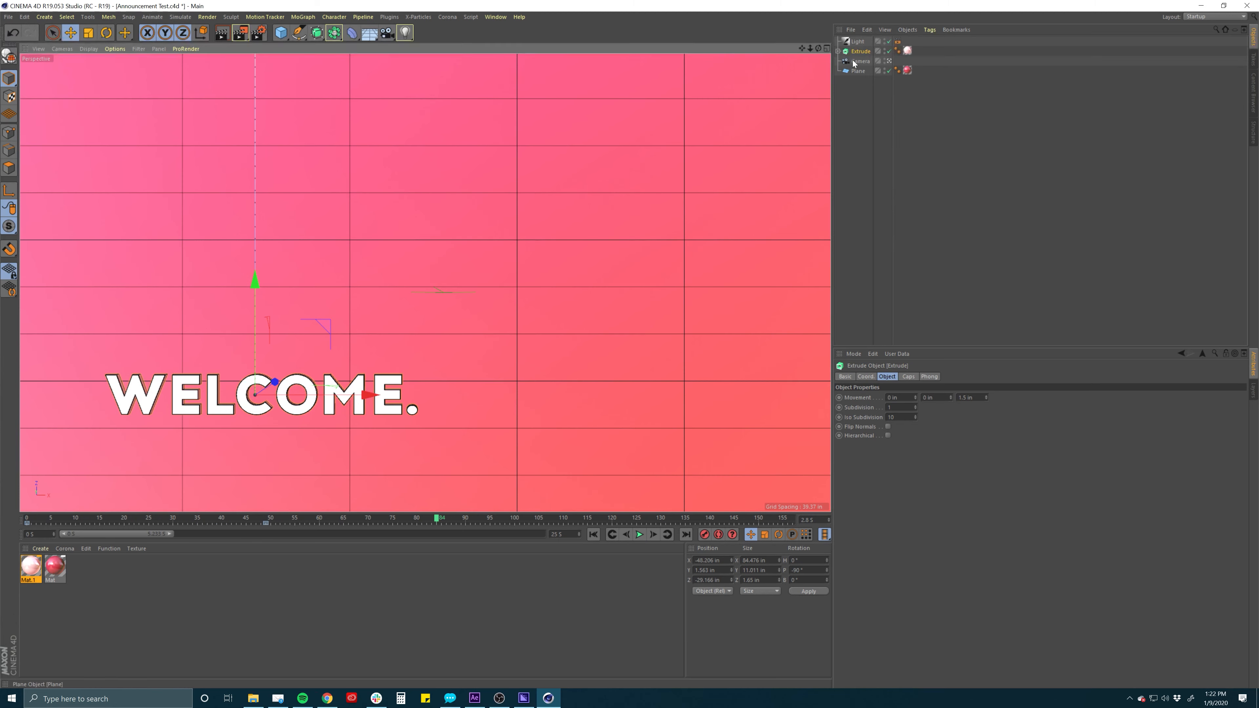
Show the extruded text's F-curves and lengthen the tangents of all position keys to about 0.67 s
right_click(859, 52)
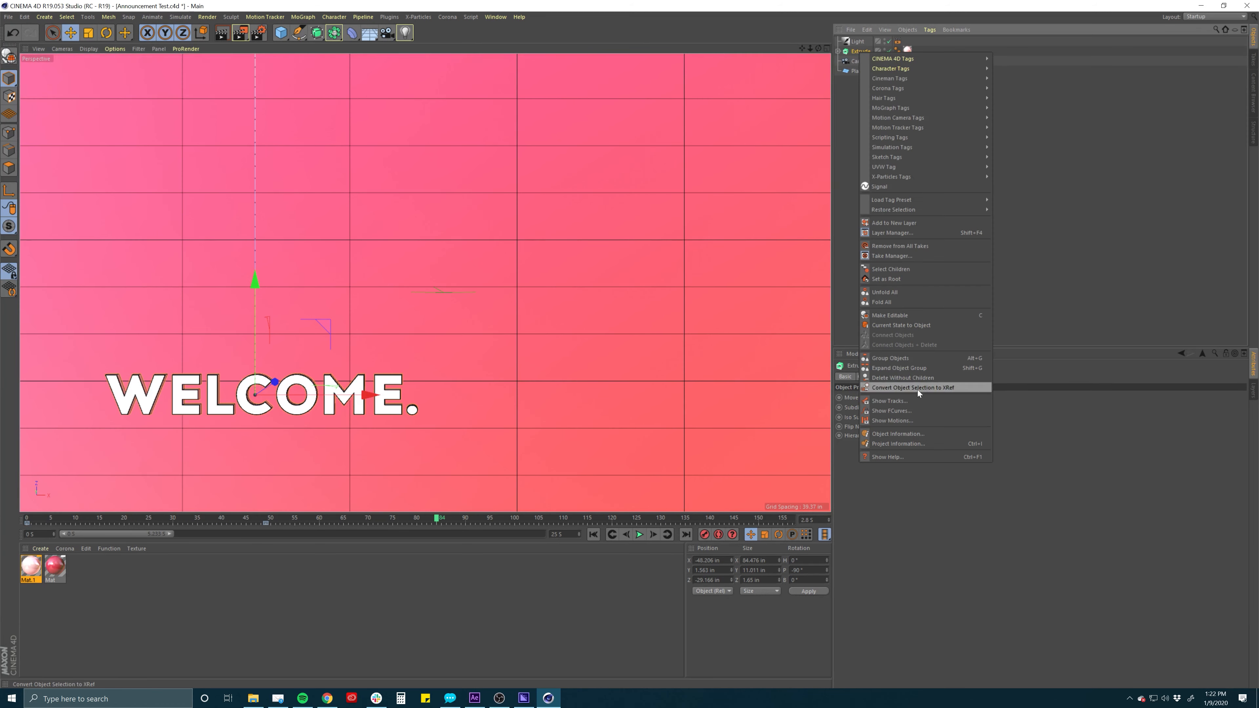
click(892, 411)
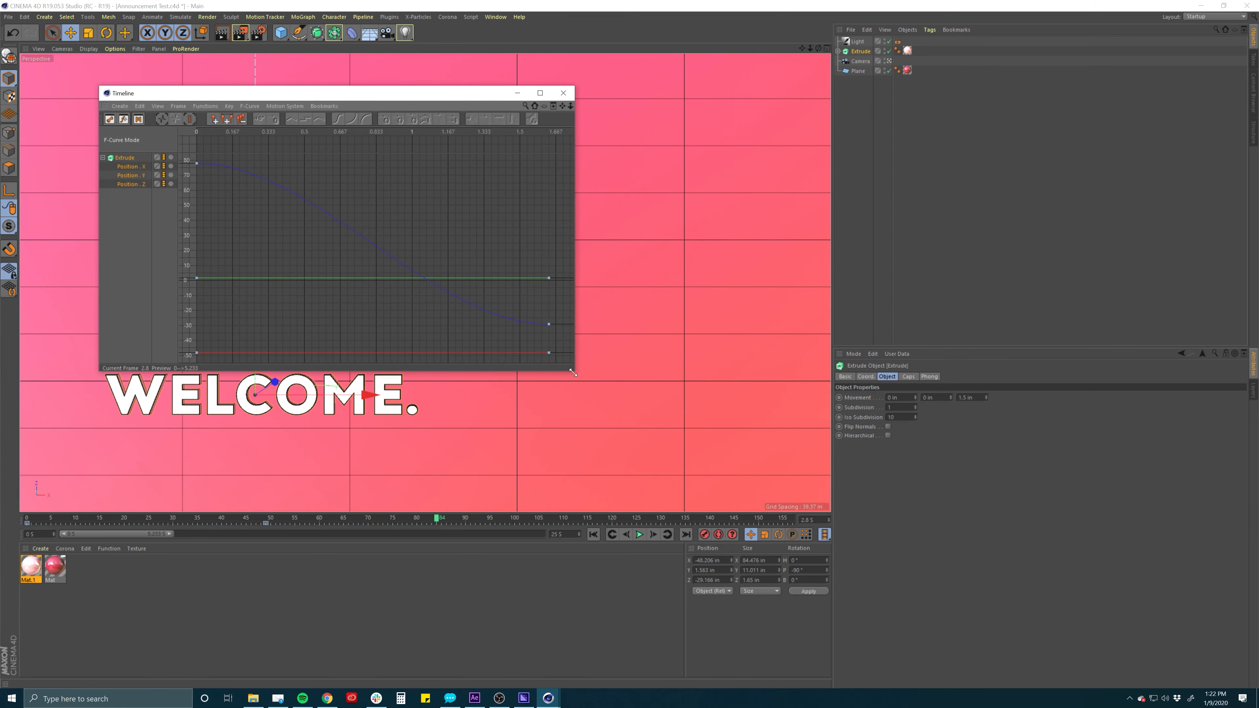
drag(563, 372, 863, 541)
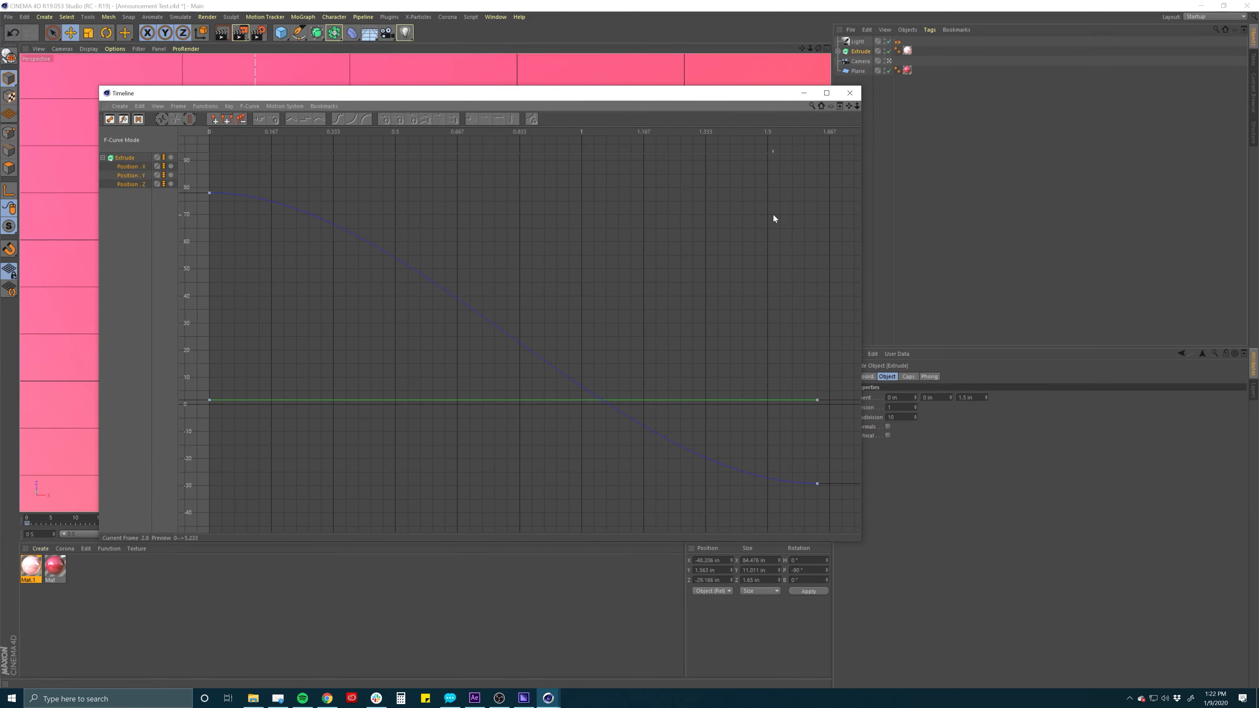
key(ctrl+a)
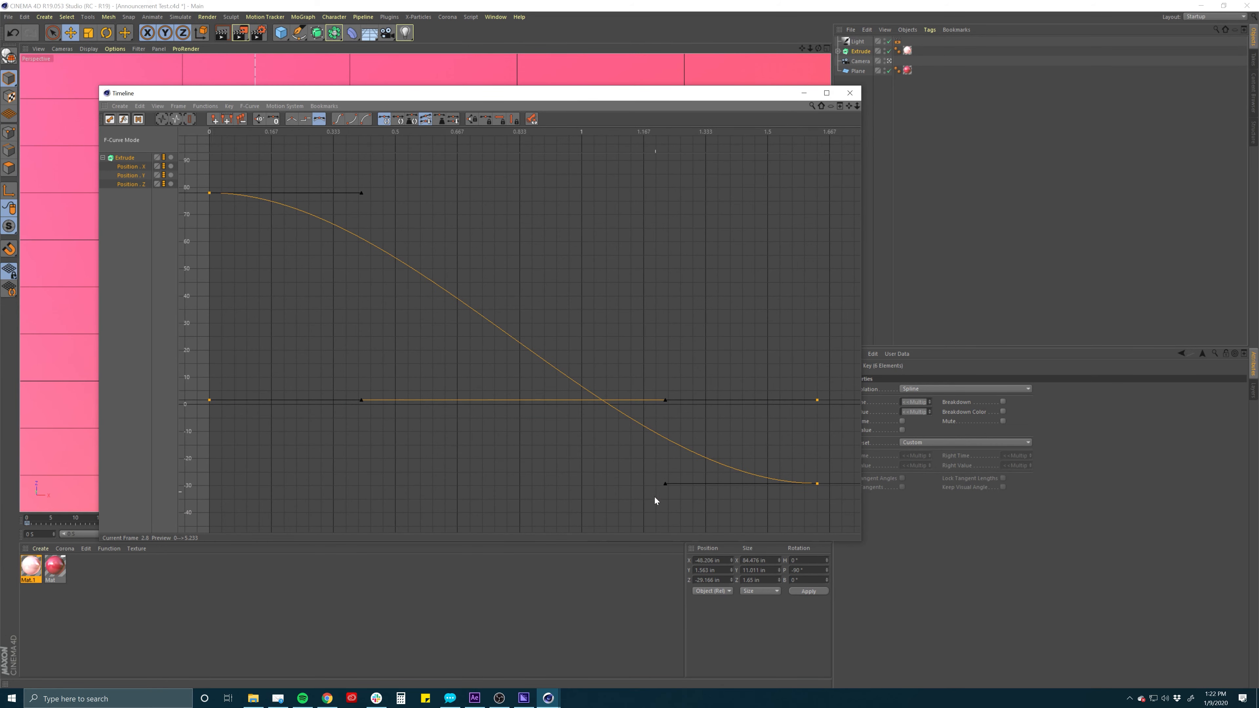
drag(666, 484, 570, 484)
Shorten the first position keys' tangents to about 0.24 s, close the F-curves and replay the animation from the start
drag(256, 175, 177, 442)
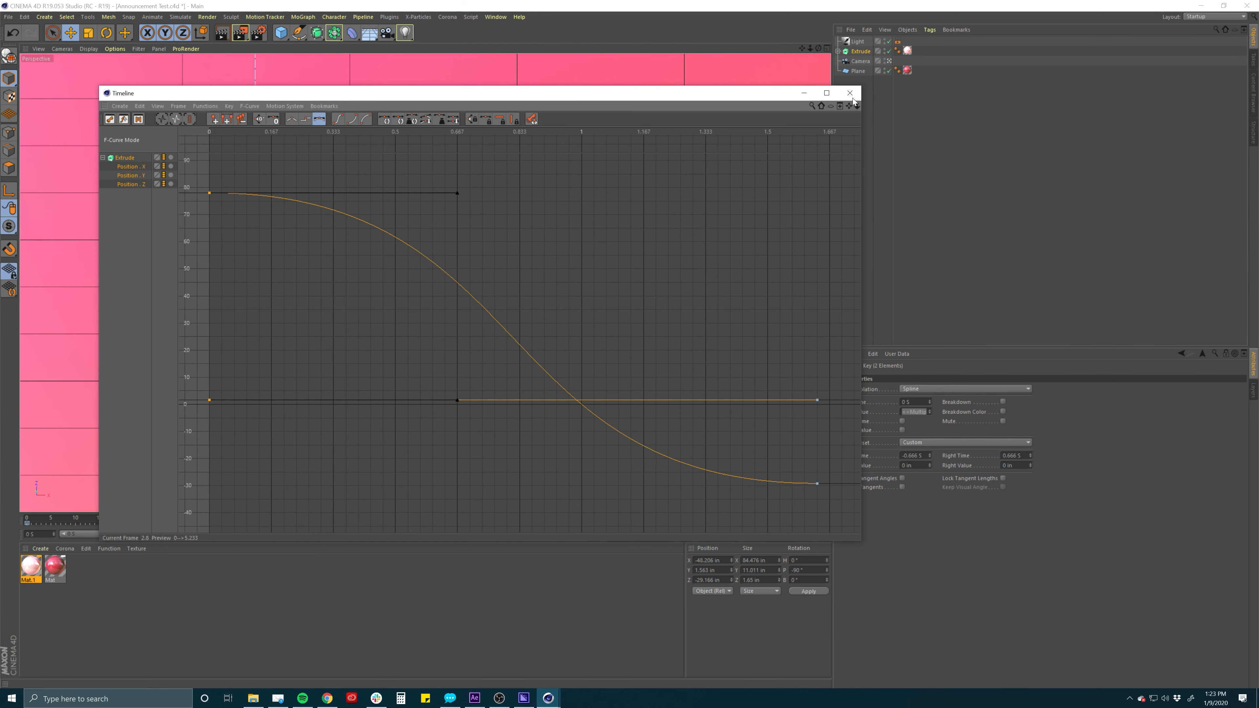
drag(857, 106, 861, 155)
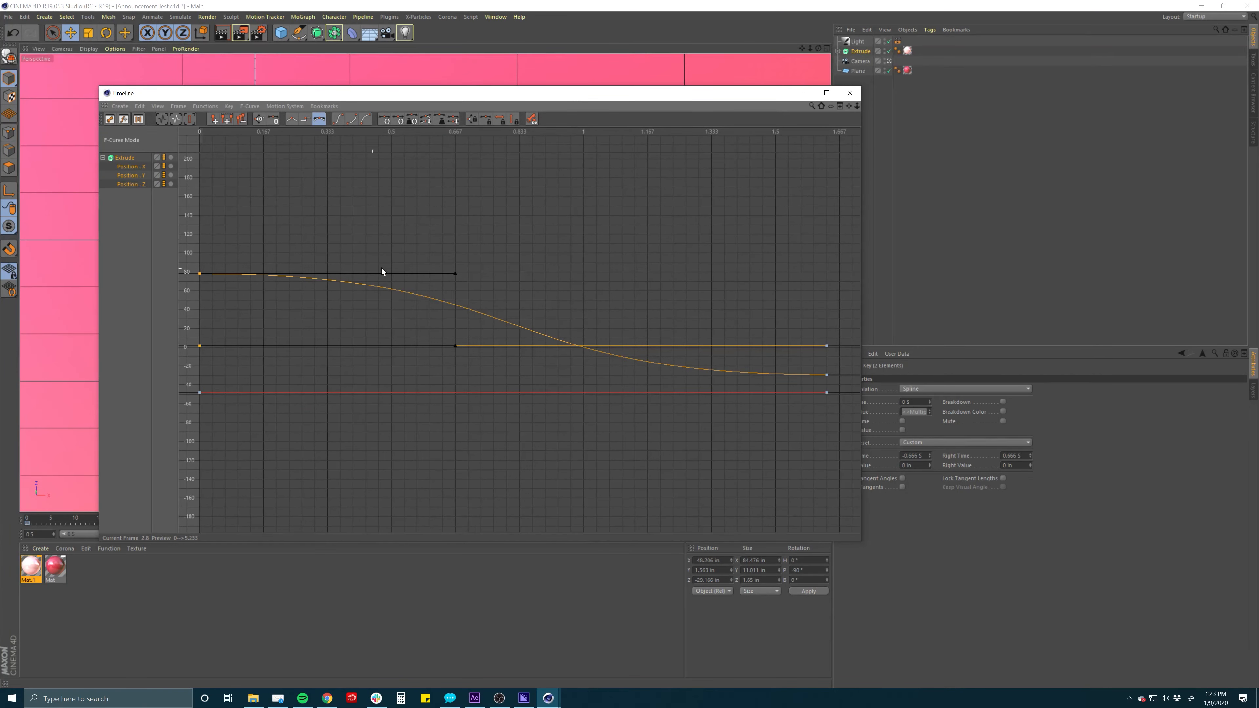
drag(454, 273, 291, 279)
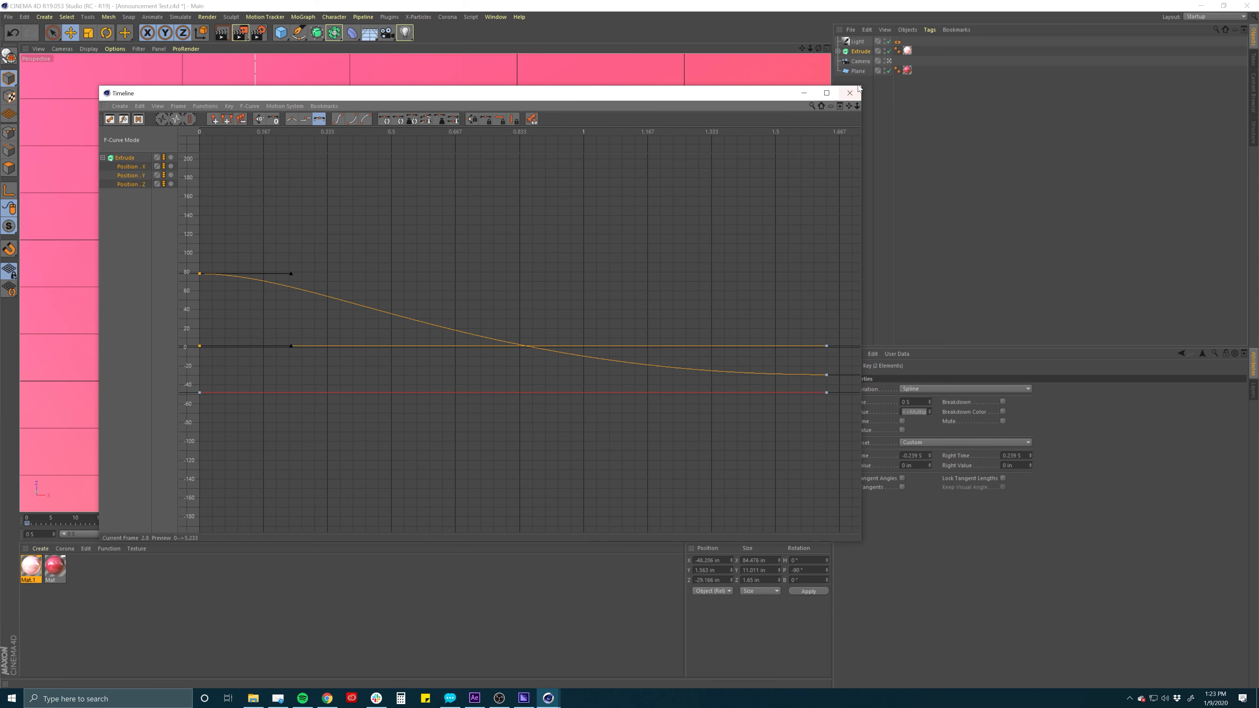
click(849, 93)
click(594, 534)
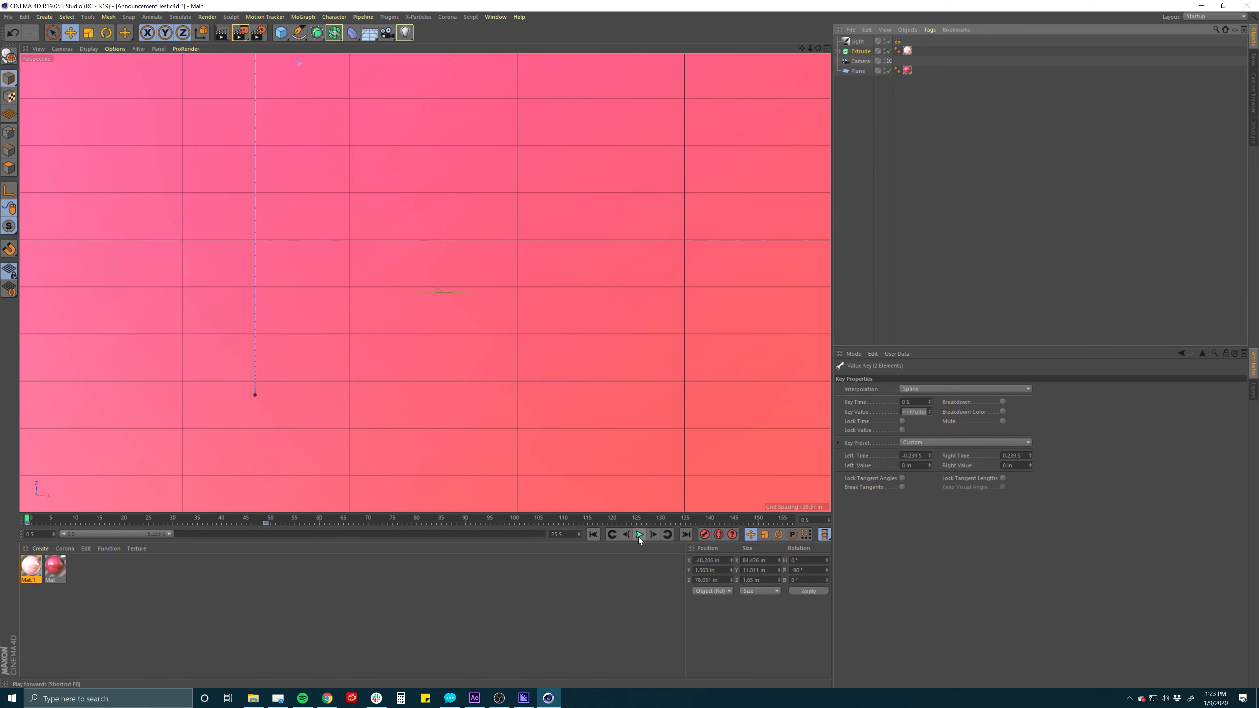
click(639, 536)
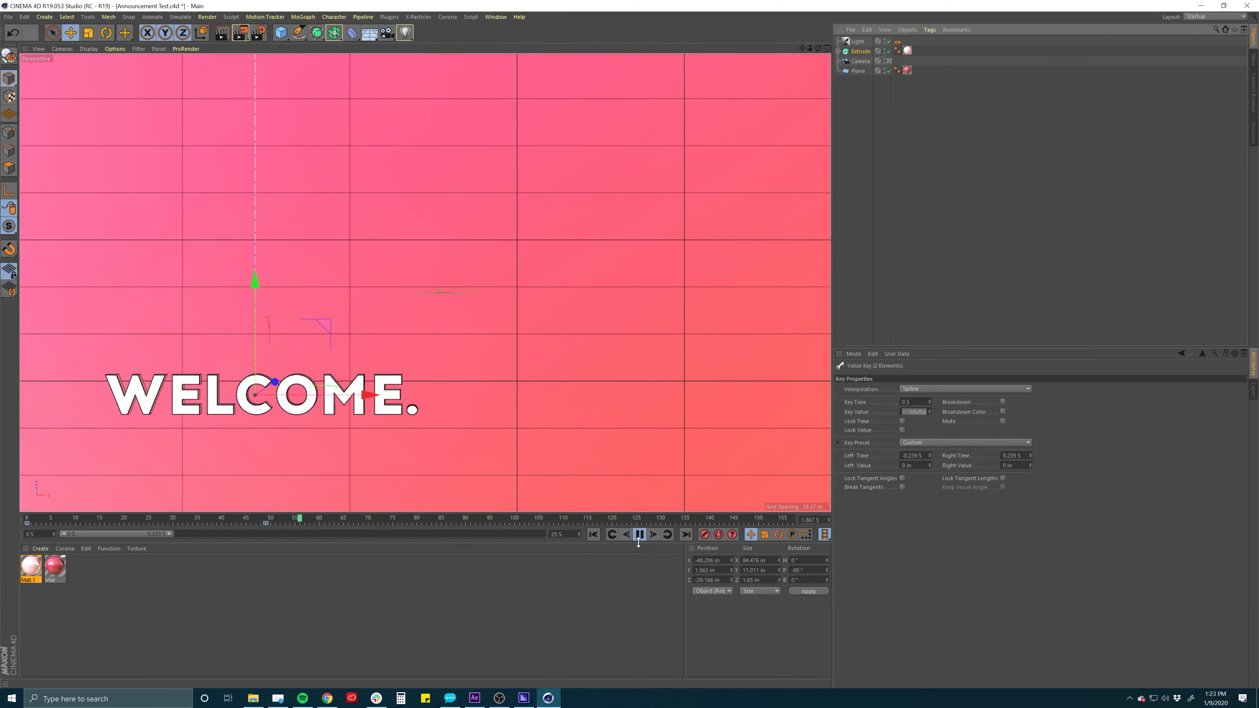
click(636, 539)
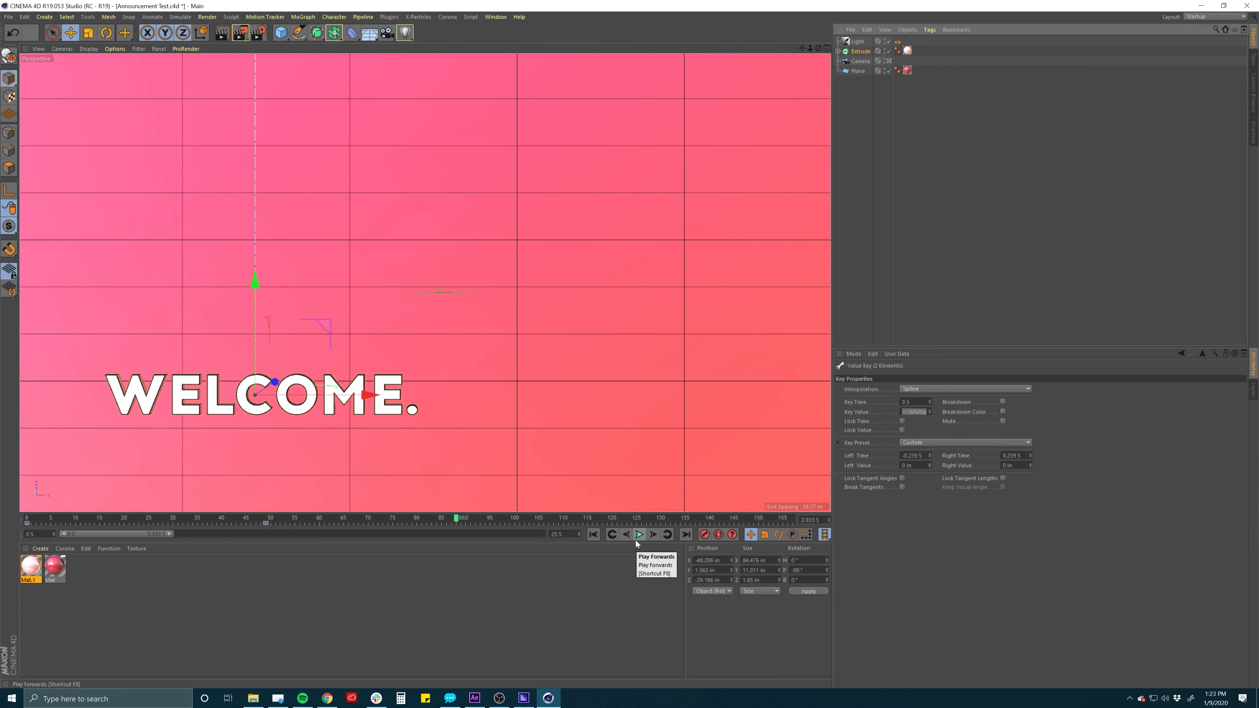